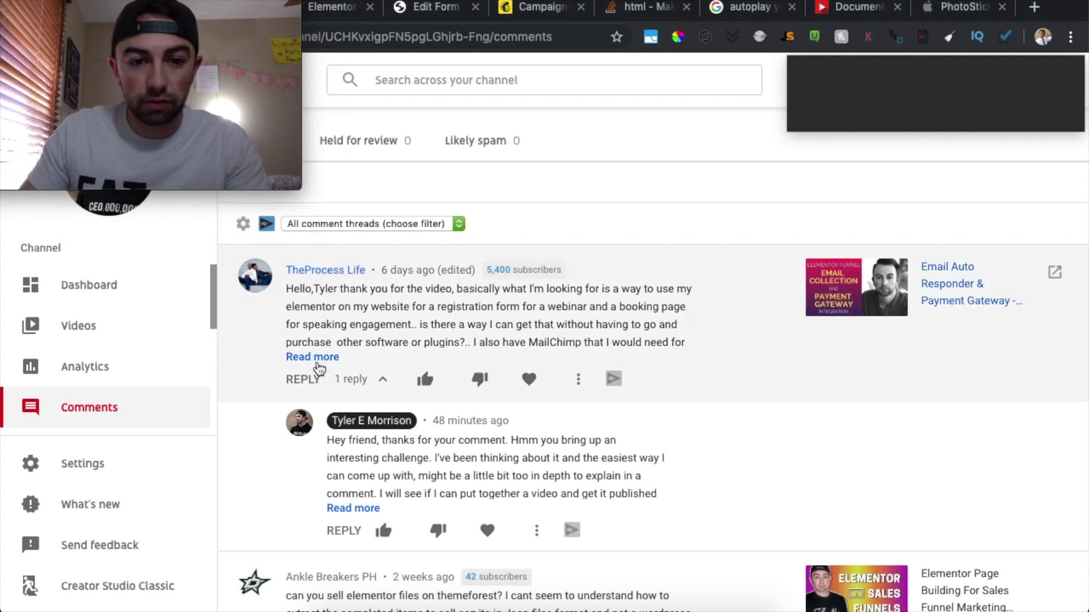
Step: Expand the full text of the first viewer comment asking about a webinar registration form
click(316, 358)
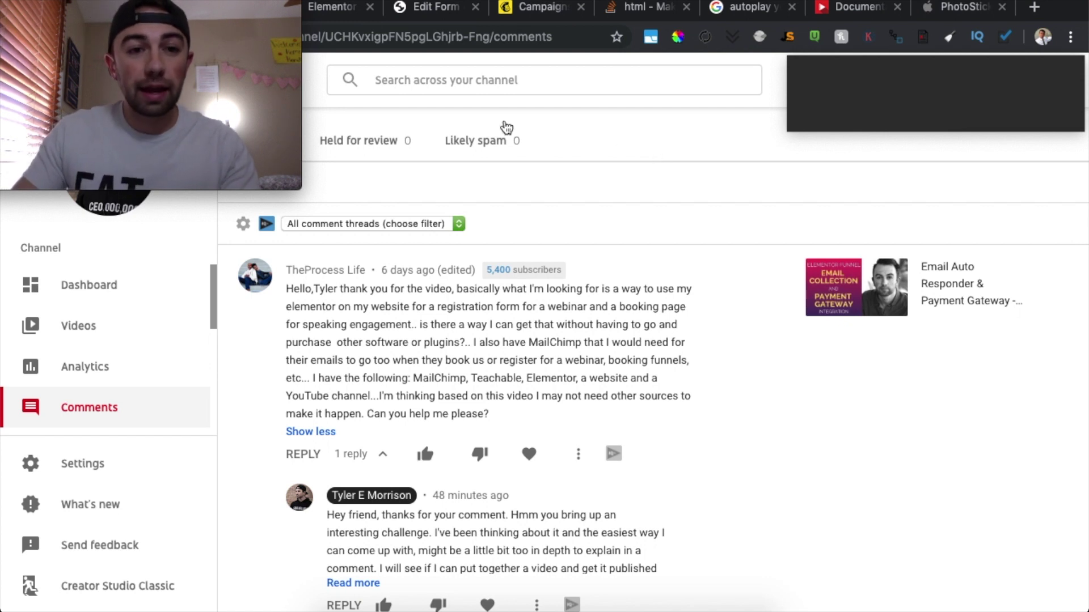
mouse_move(238, 1)
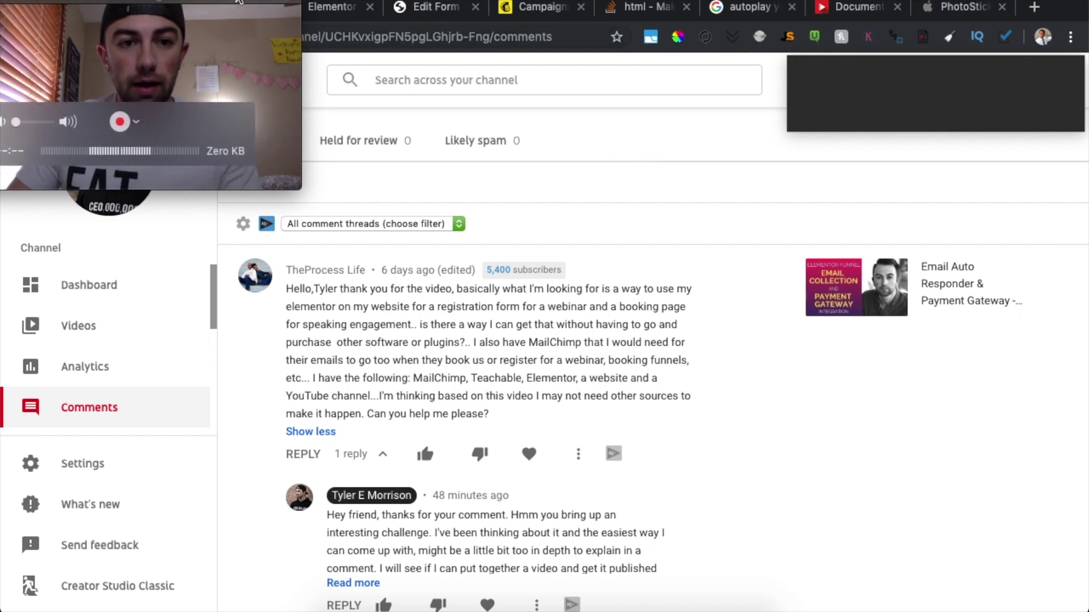
drag(238, 1, 251, 70)
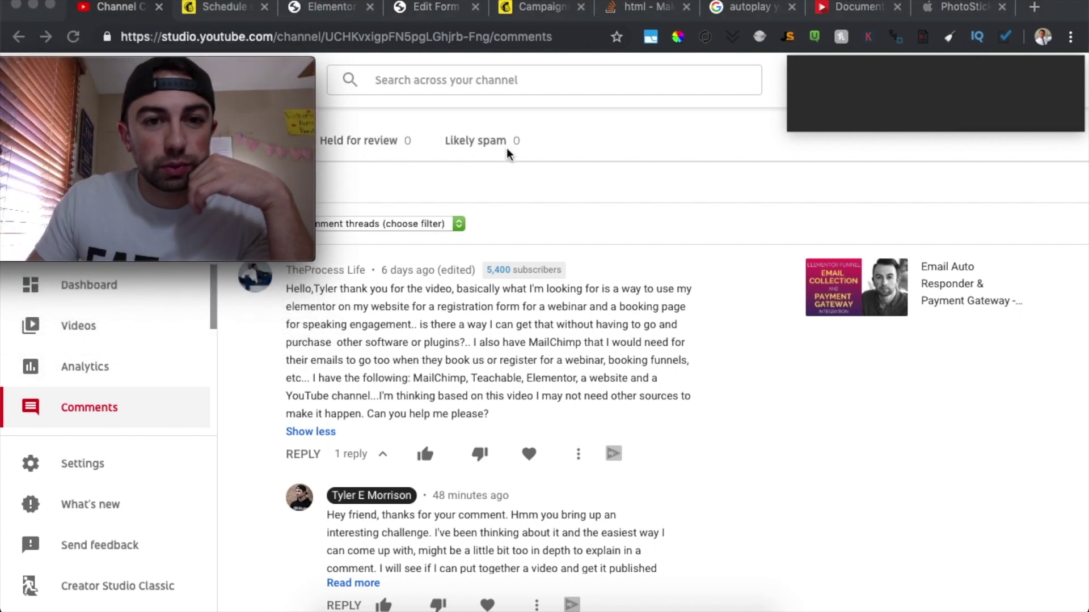
Step: Switch to the Elementor editor page, reload it and duplicate its browser tab
click(331, 8)
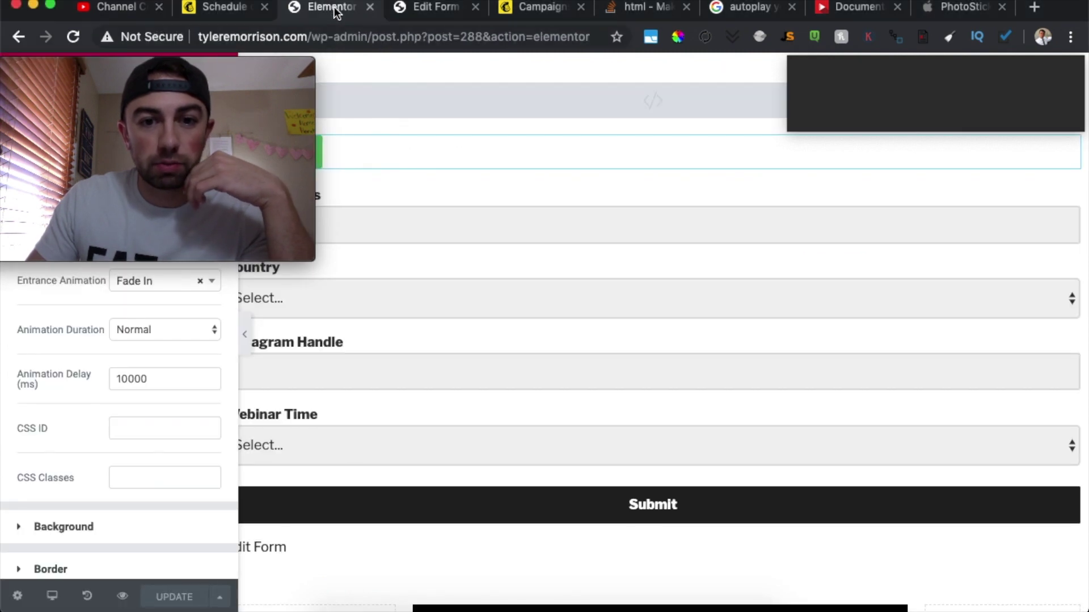
drag(278, 61, 595, 91)
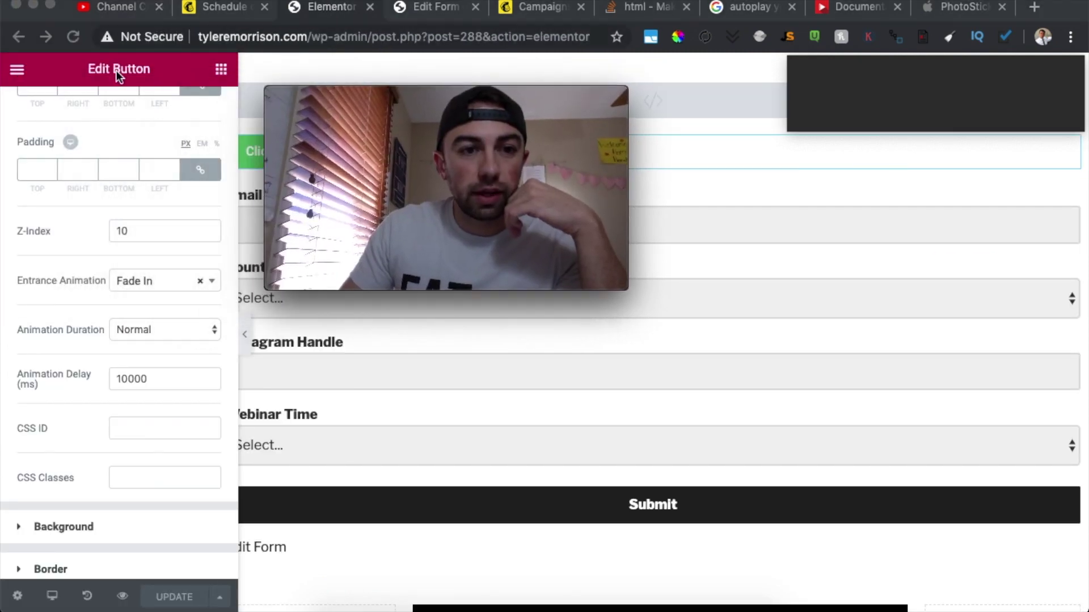
click(17, 70)
click(22, 71)
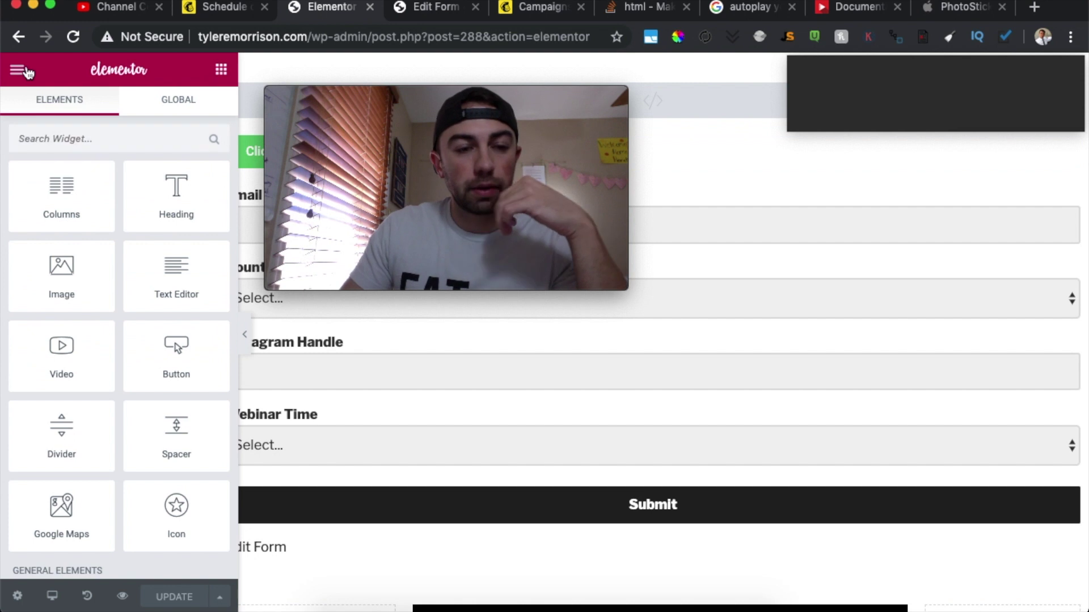
right_click(332, 8)
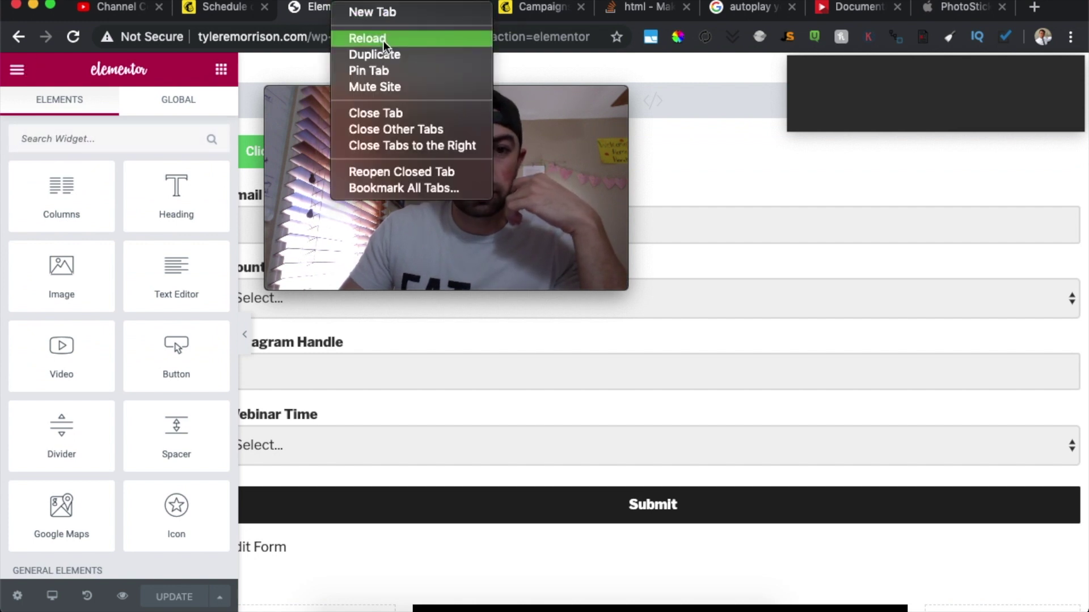
click(368, 39)
right_click(321, 7)
click(377, 55)
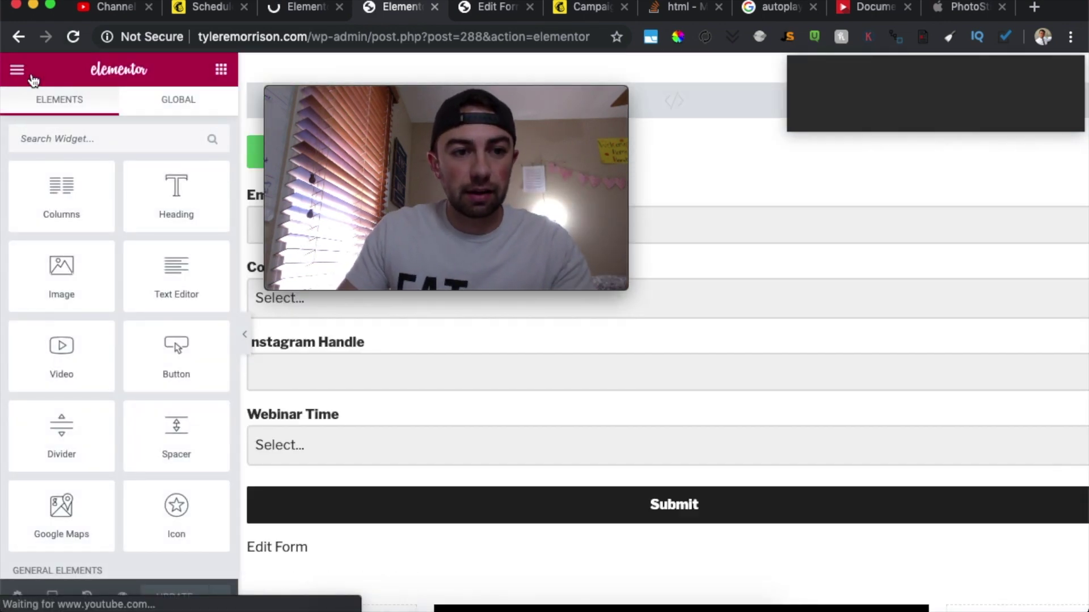
Step: Exit the Elementor editor to the WordPress dashboard in the duplicated tab
click(25, 74)
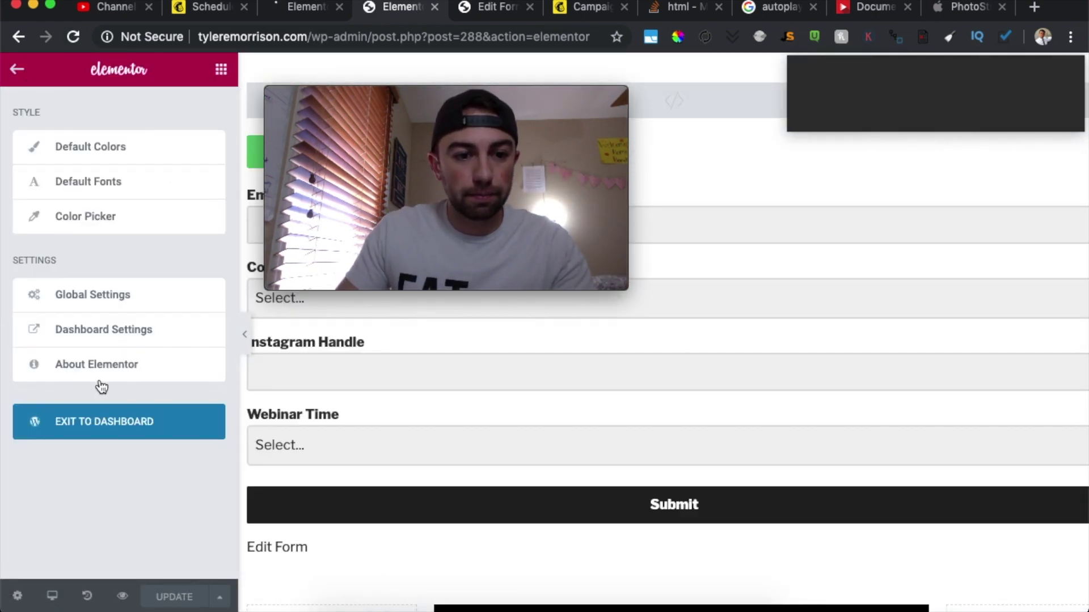
click(129, 420)
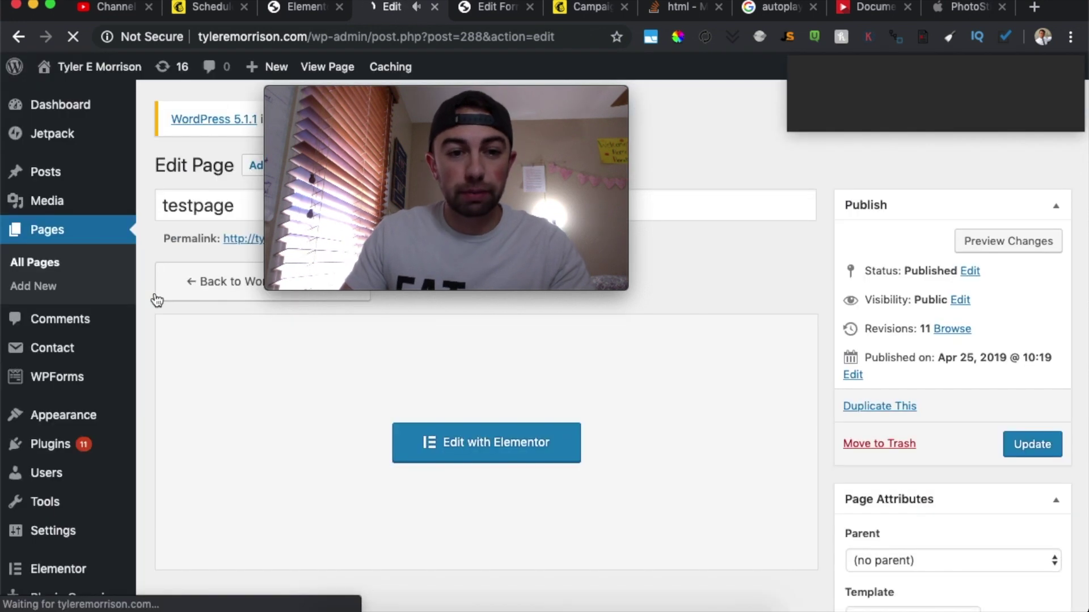
mouse_move(407, 92)
drag(453, 95, 113, 1)
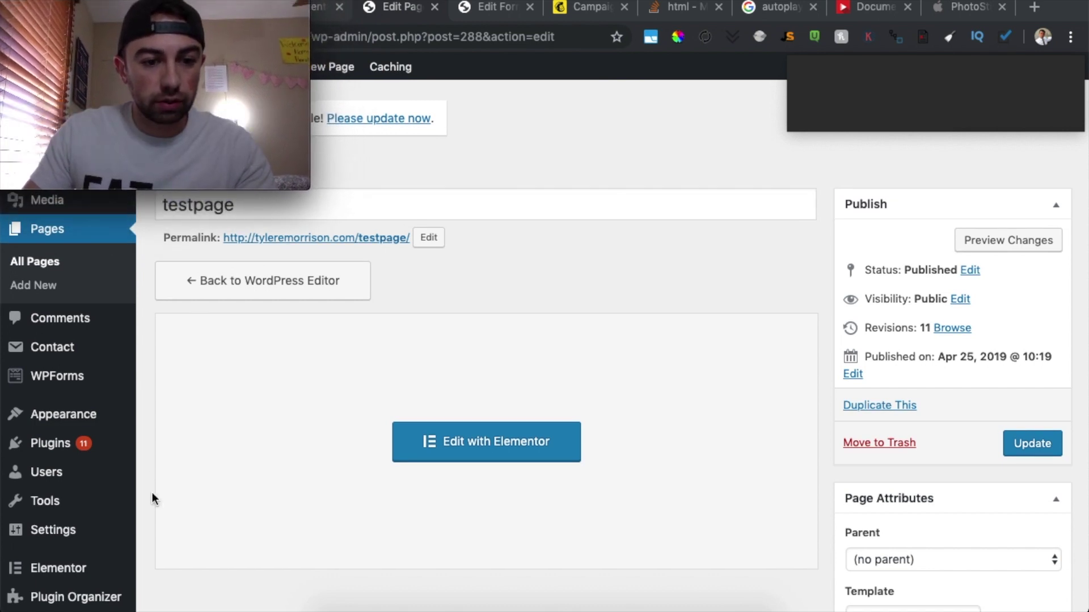
Step: Open the site's installed plugins and look through the list for Easy Forms for Mailchimp
scroll(152, 492, down, 5)
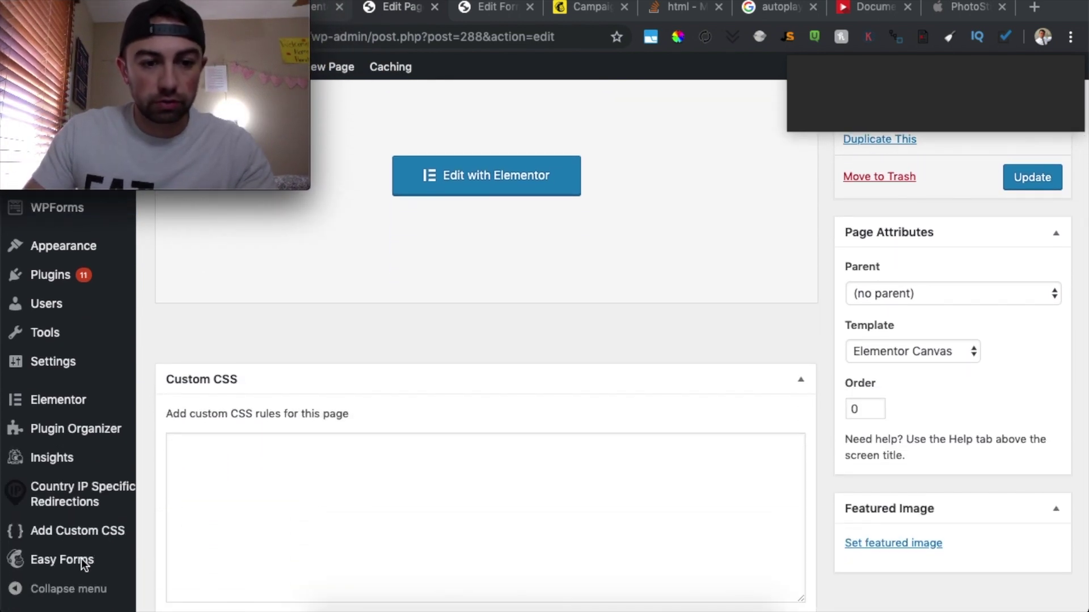
mouse_move(132, 278)
click(169, 288)
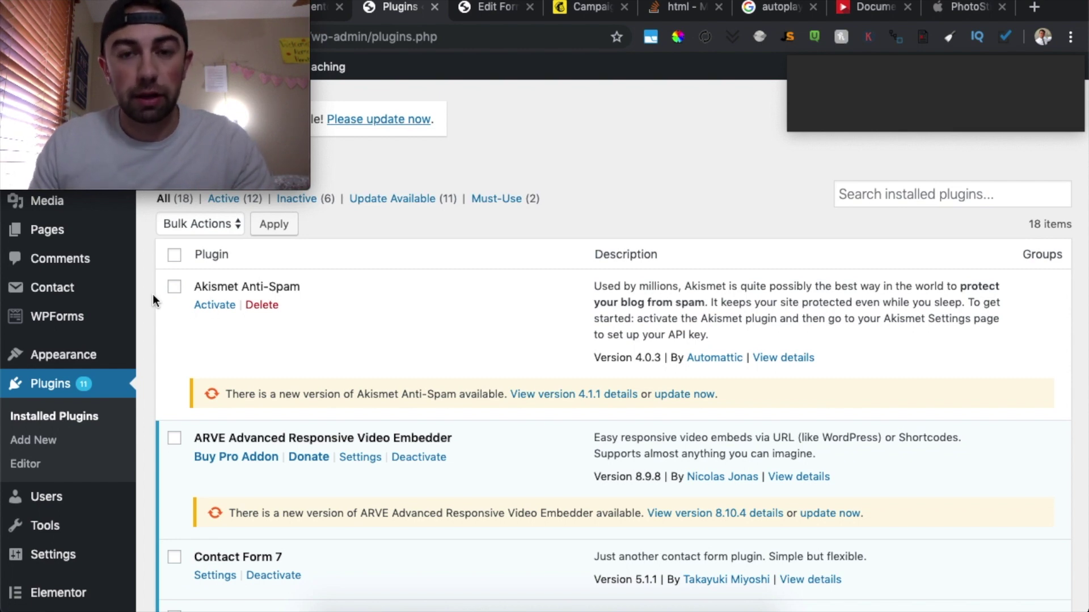
scroll(400, 266, down, 3)
scroll(401, 266, down, 7)
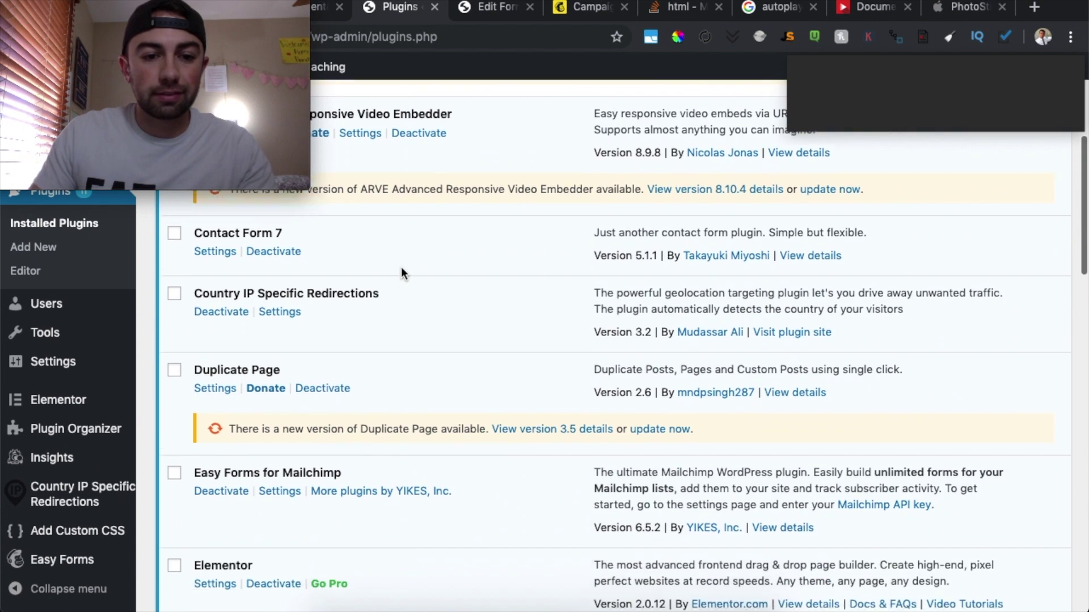
scroll(402, 274, down, 12)
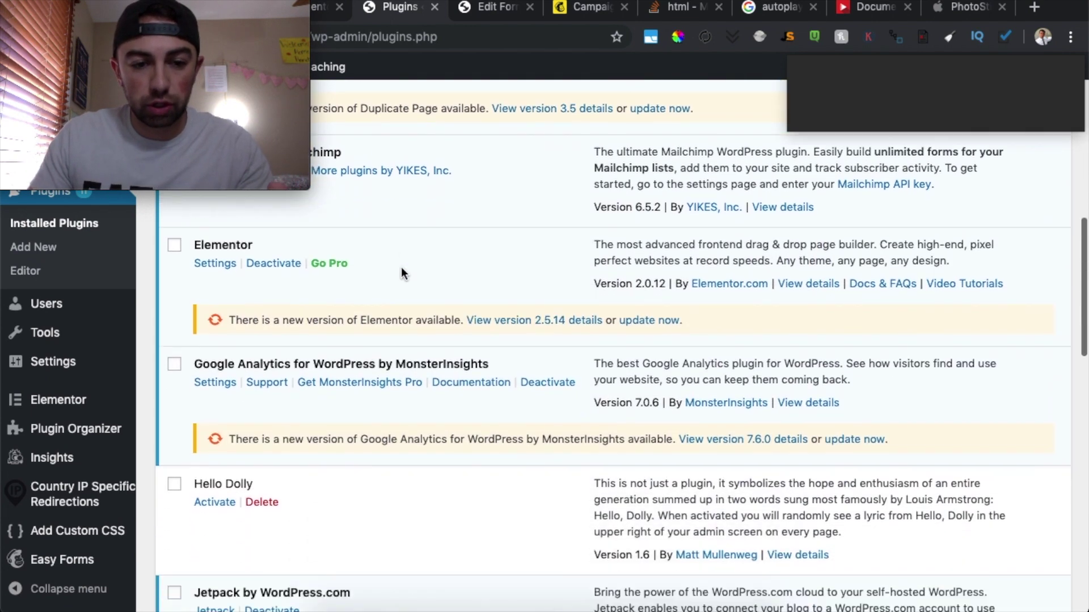
scroll(402, 273, down, 9)
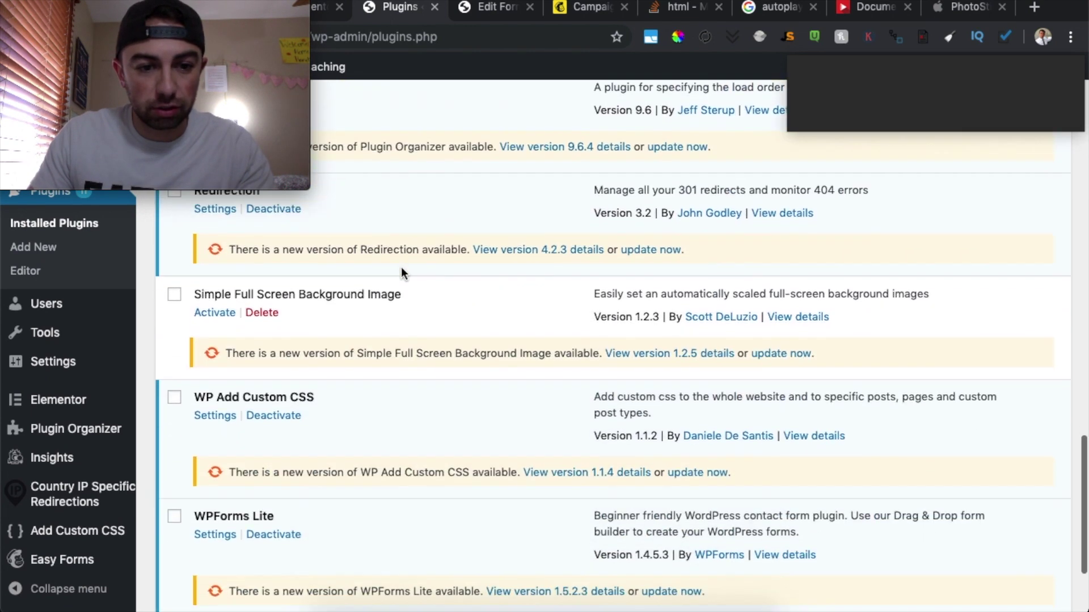
scroll(402, 273, up, 5)
scroll(401, 273, up, 10)
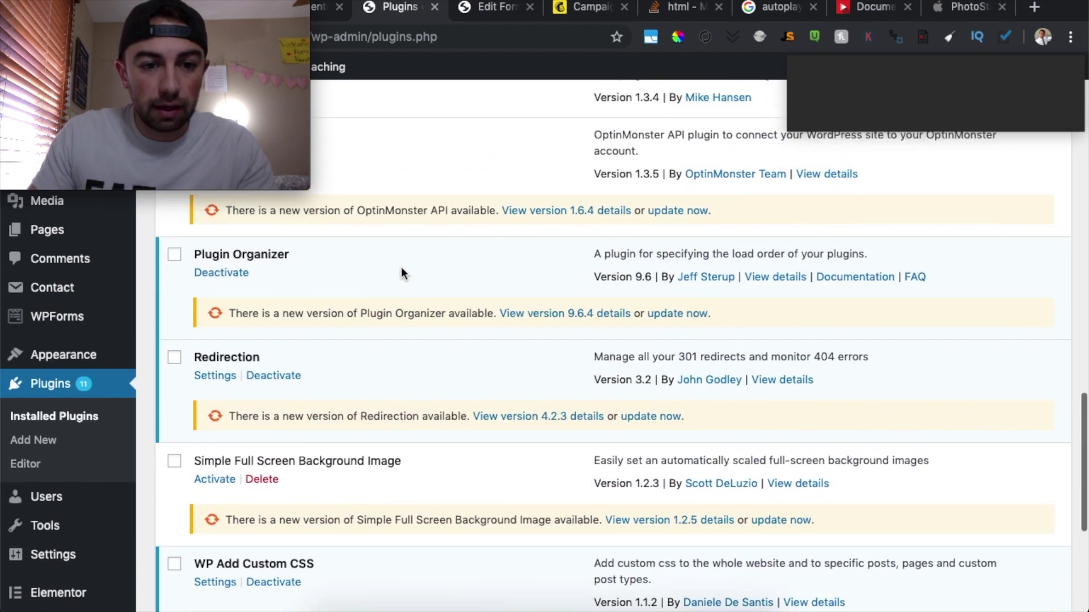
scroll(401, 273, up, 7)
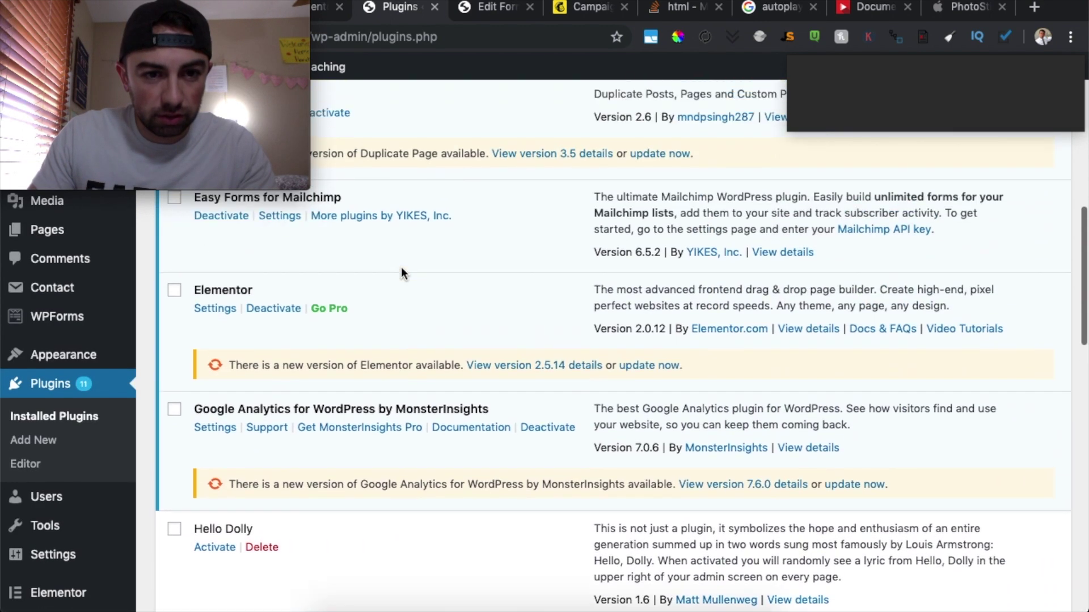
scroll(402, 273, up, 1)
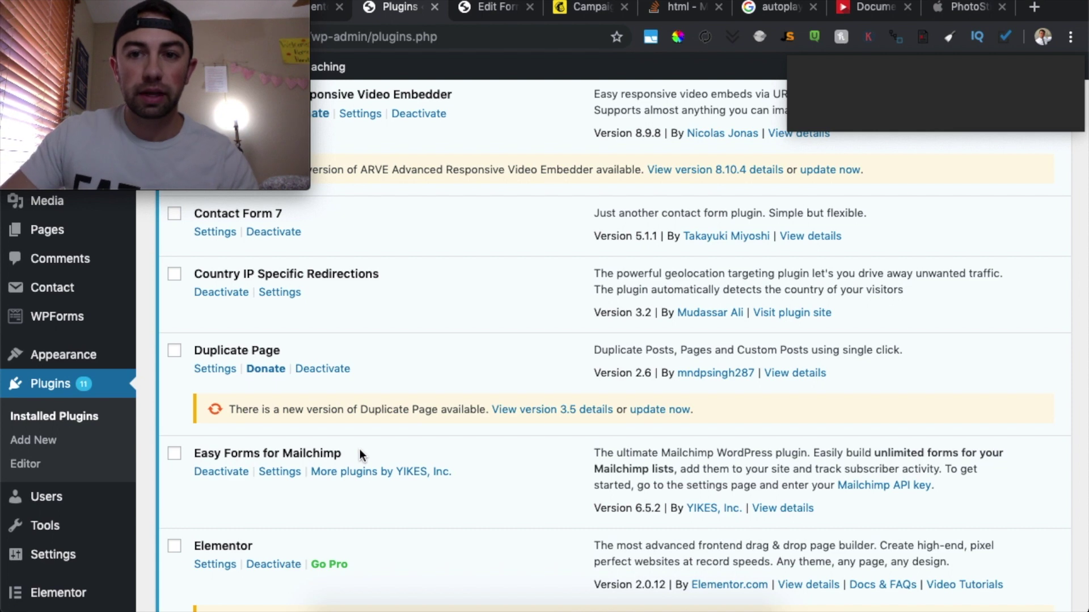
Step: Open the general settings of the Easy Forms for Mailchimp plugin
scroll(103, 418, down, 6)
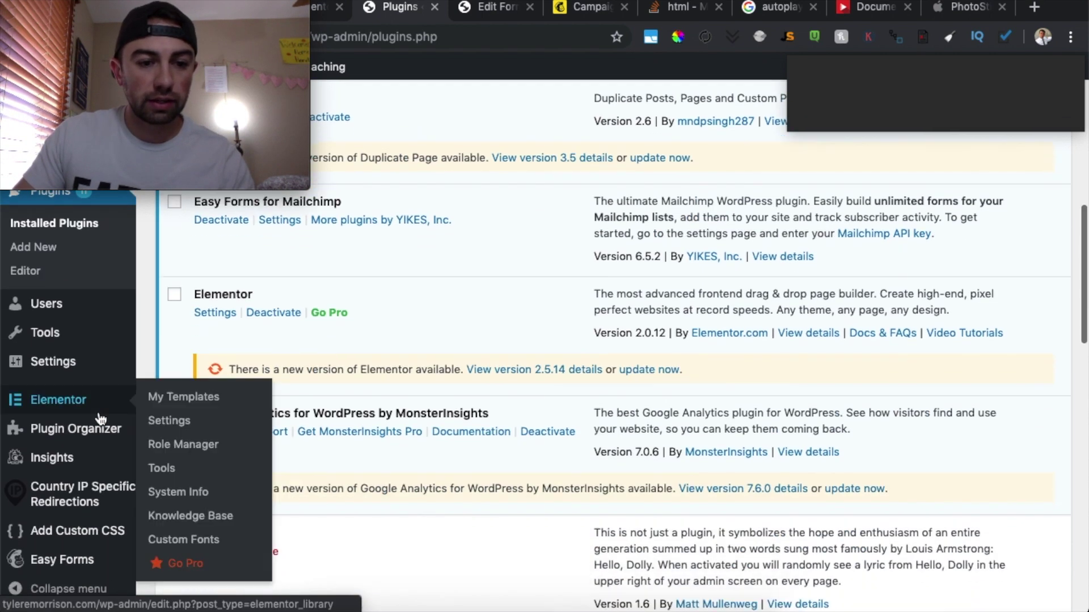
mouse_move(85, 564)
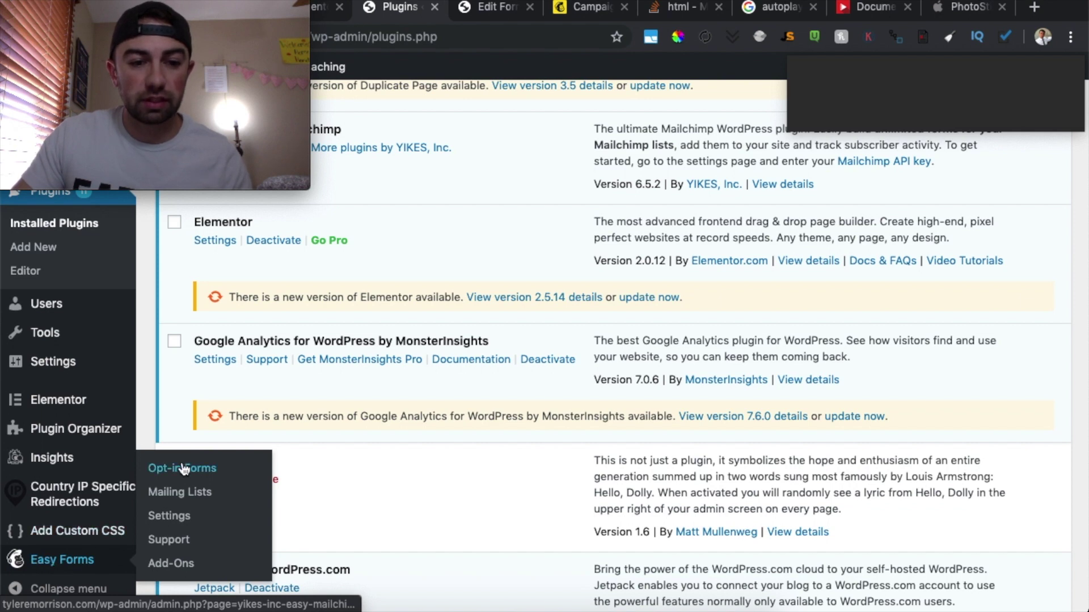
click(170, 517)
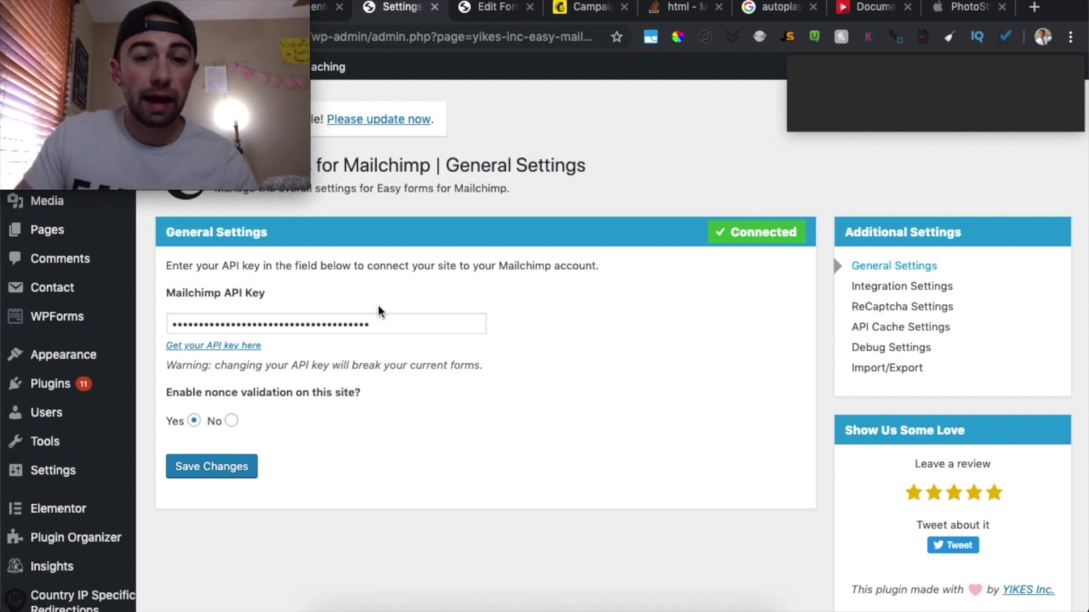
Step: Switch to Mailchimp and look at the draft campaign "Webinar April 26 @ 2:00"
click(581, 9)
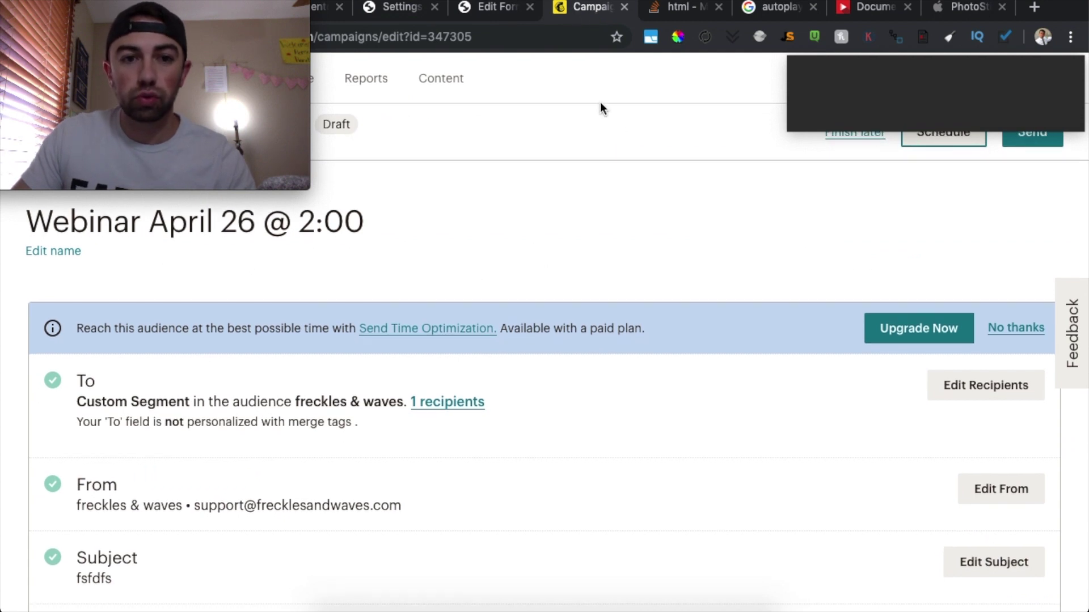
mouse_move(247, 5)
drag(246, 4, 301, 243)
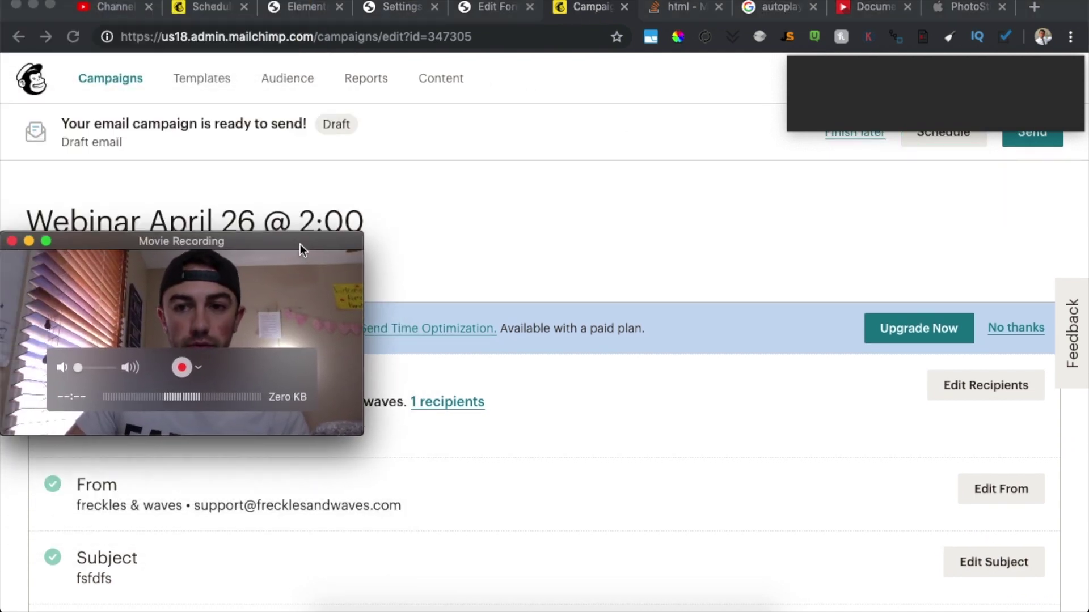
scroll(703, 154, up, 1)
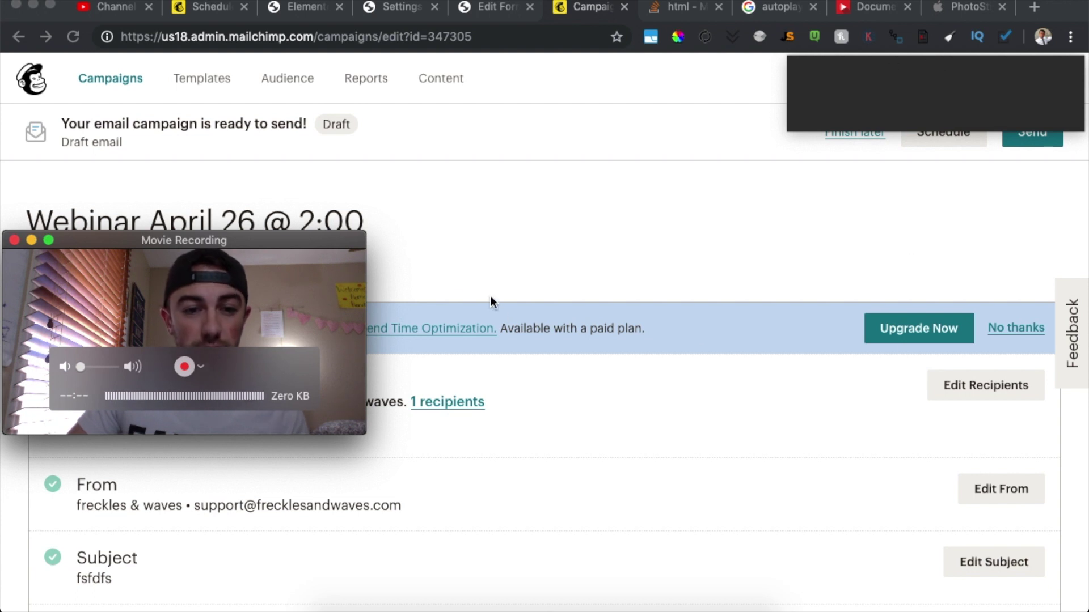
click(511, 267)
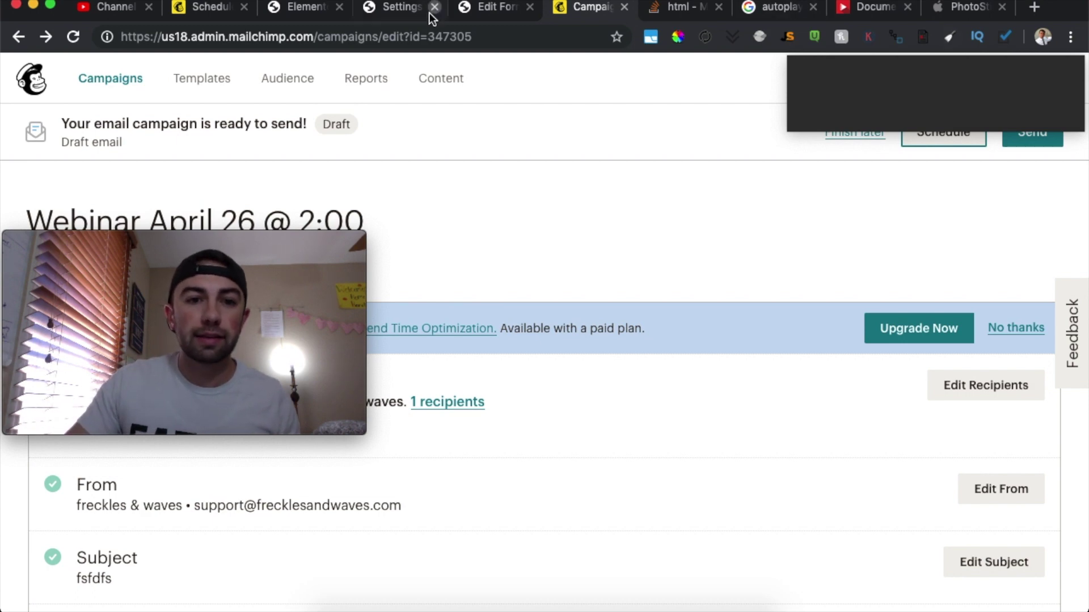
Step: Return to the Easy Forms general settings and examine the Mailchimp API key field and nonce validation option
click(310, 9)
click(399, 11)
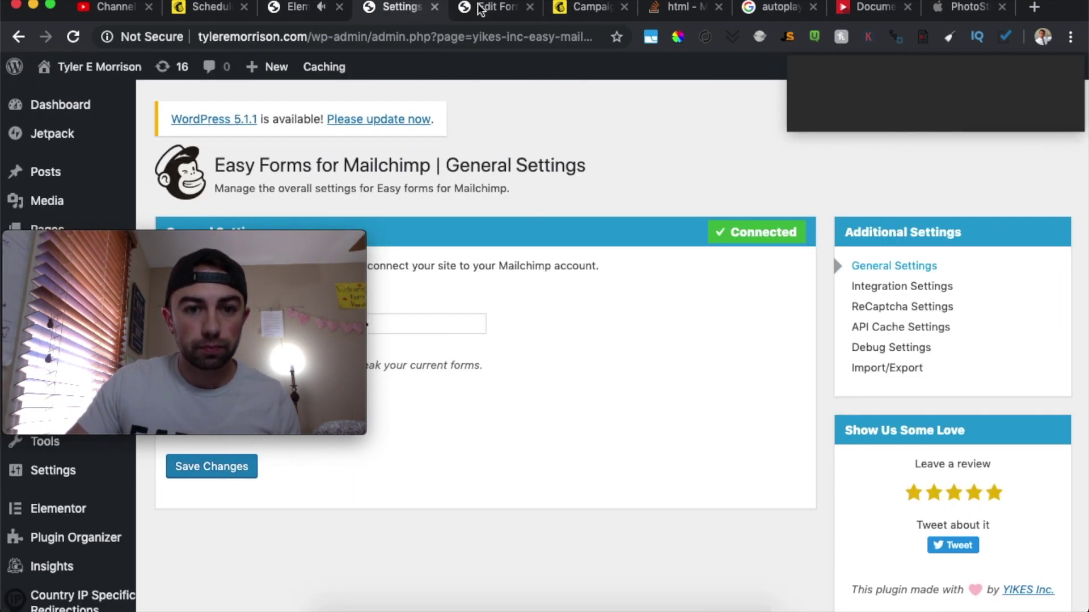
mouse_move(237, 272)
drag(237, 272, 183, 27)
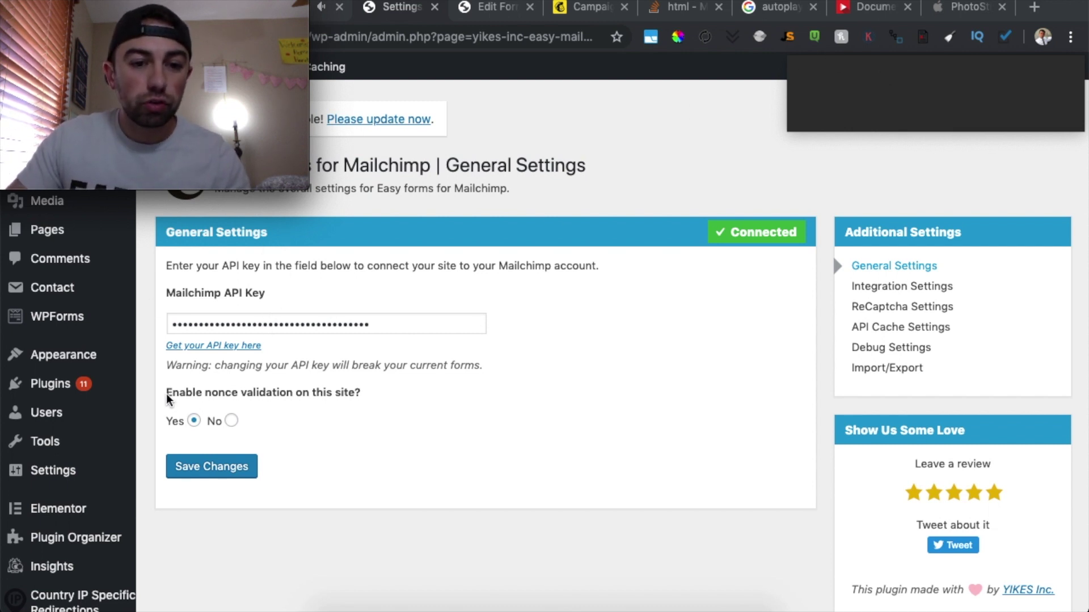
drag(368, 394, 168, 393)
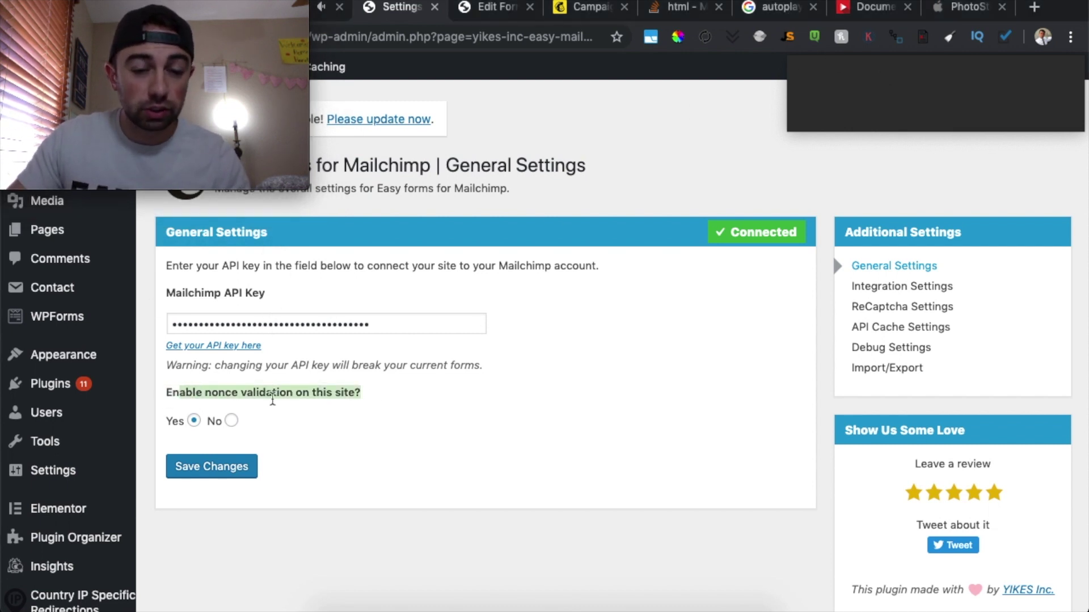
click(309, 400)
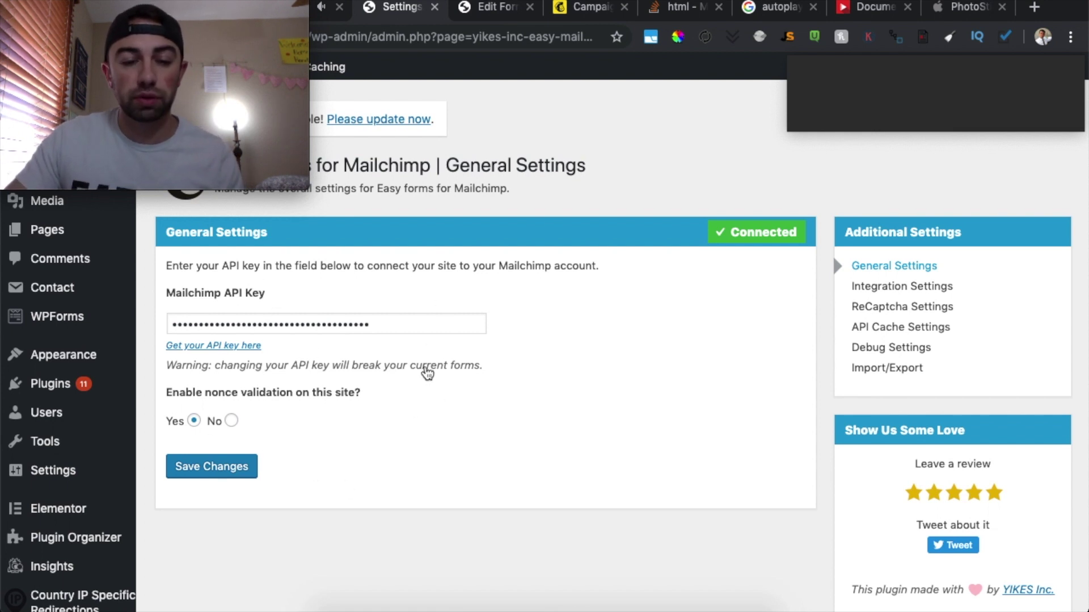
scroll(434, 301, down, 2)
scroll(431, 299, up, 2)
drag(220, 2, 220, 159)
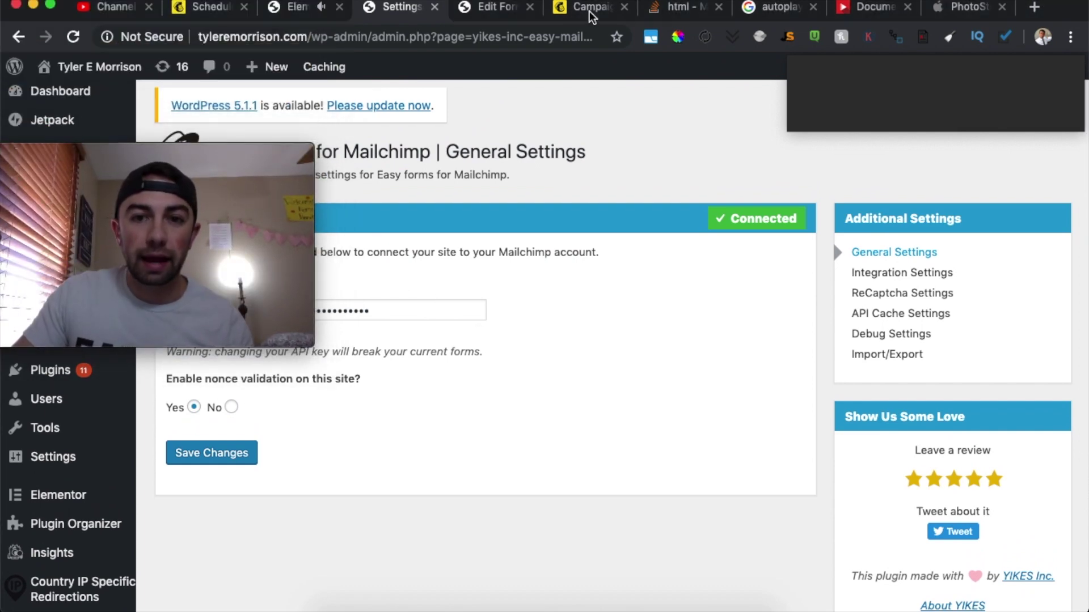
Step: Switch to Mailchimp and open the signup forms of the freckles & waves audience through its settings
click(589, 12)
drag(274, 151, 301, 268)
click(290, 79)
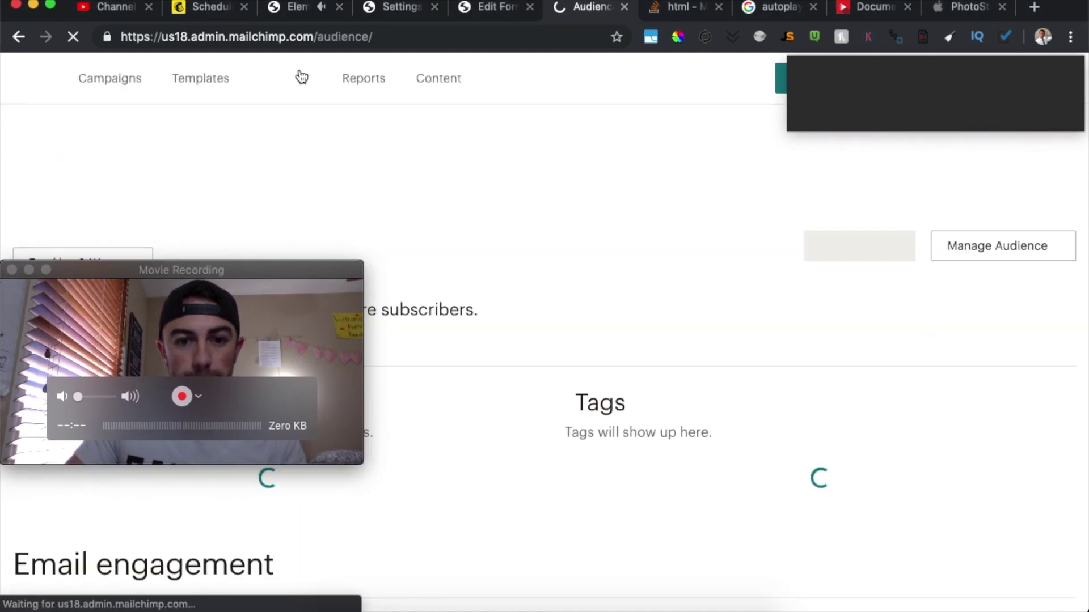
drag(312, 269, 533, 70)
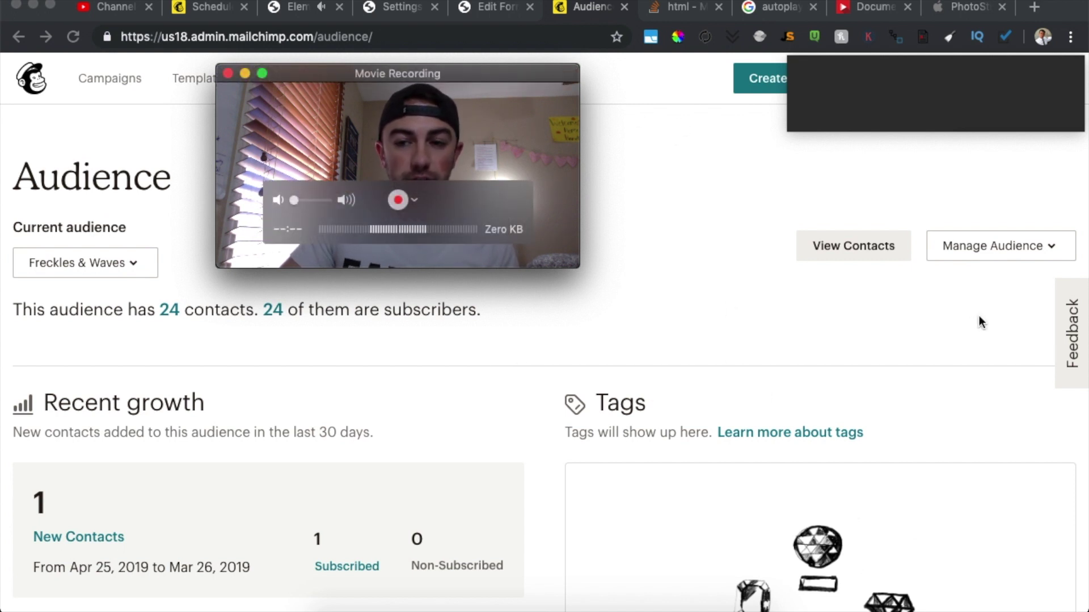
click(1014, 248)
click(972, 446)
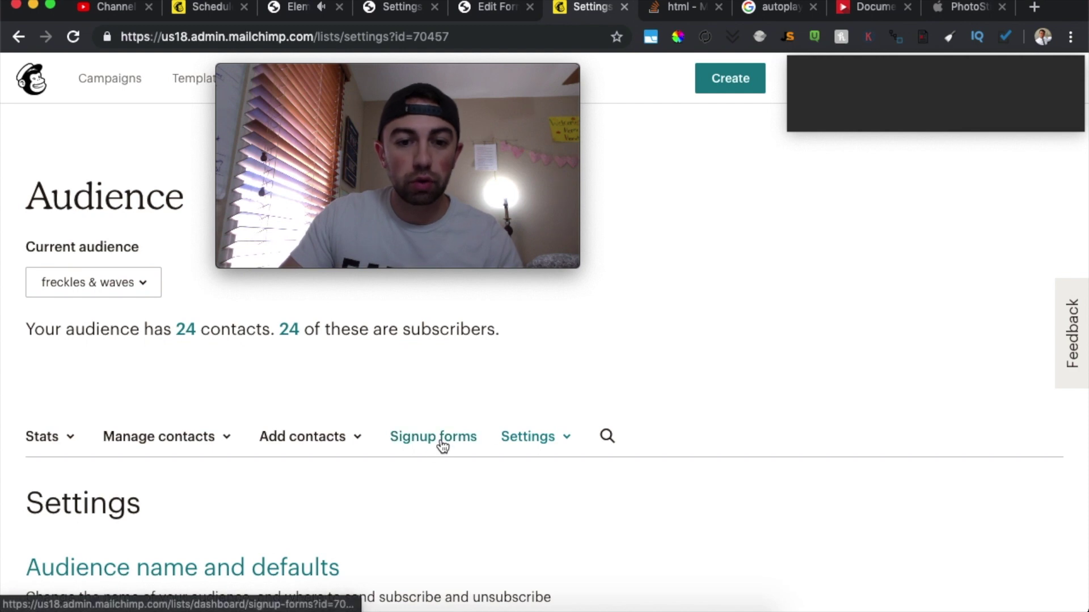
click(442, 446)
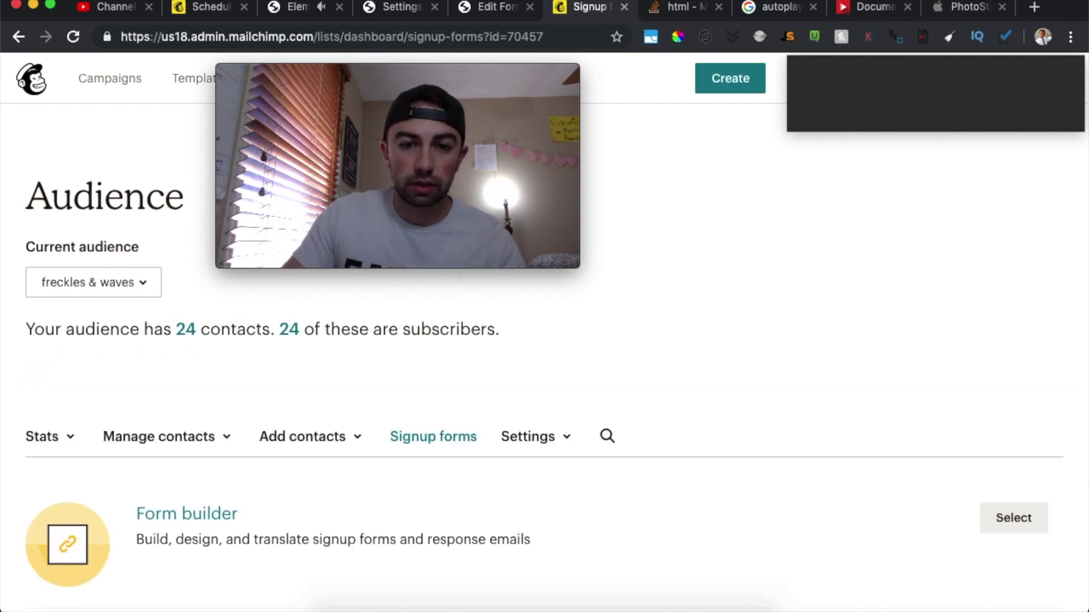
Step: Open the form builder from the audience's signup form options
scroll(901, 317, down, 3)
scroll(900, 311, up, 1)
scroll(901, 312, down, 3)
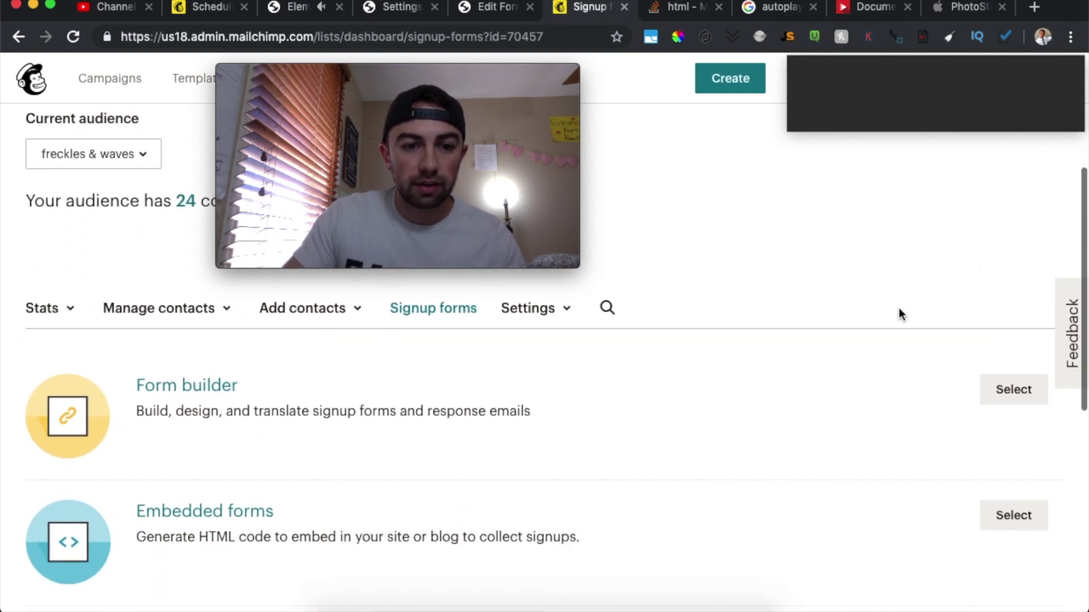
click(1013, 397)
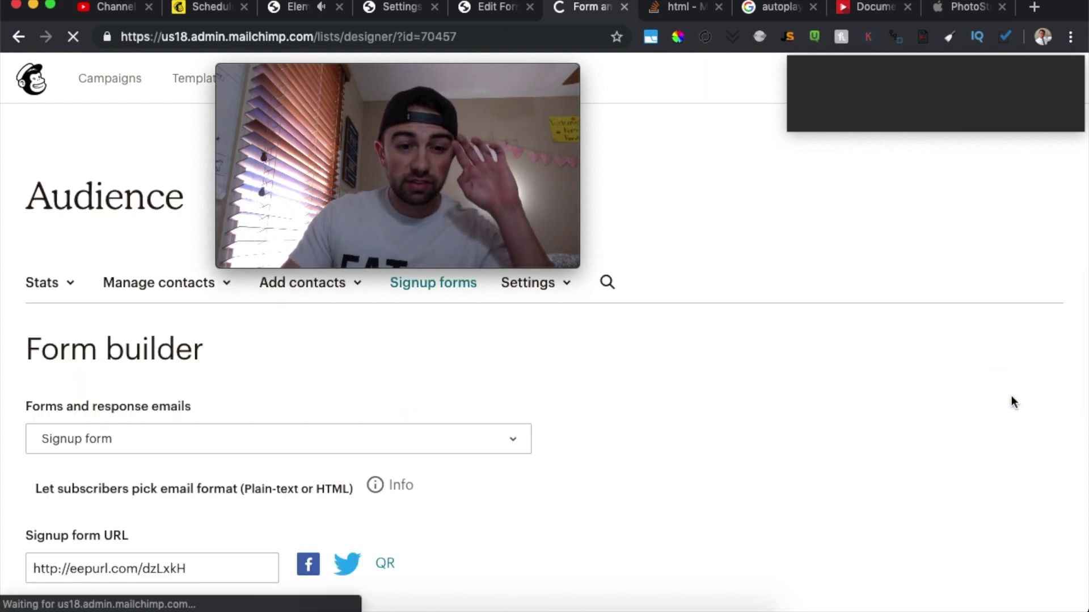
Step: Look through the signup form and examine the settings of the Email Address and Country fields
scroll(878, 387, down, 15)
scroll(877, 386, up, 1)
scroll(878, 387, down, 1)
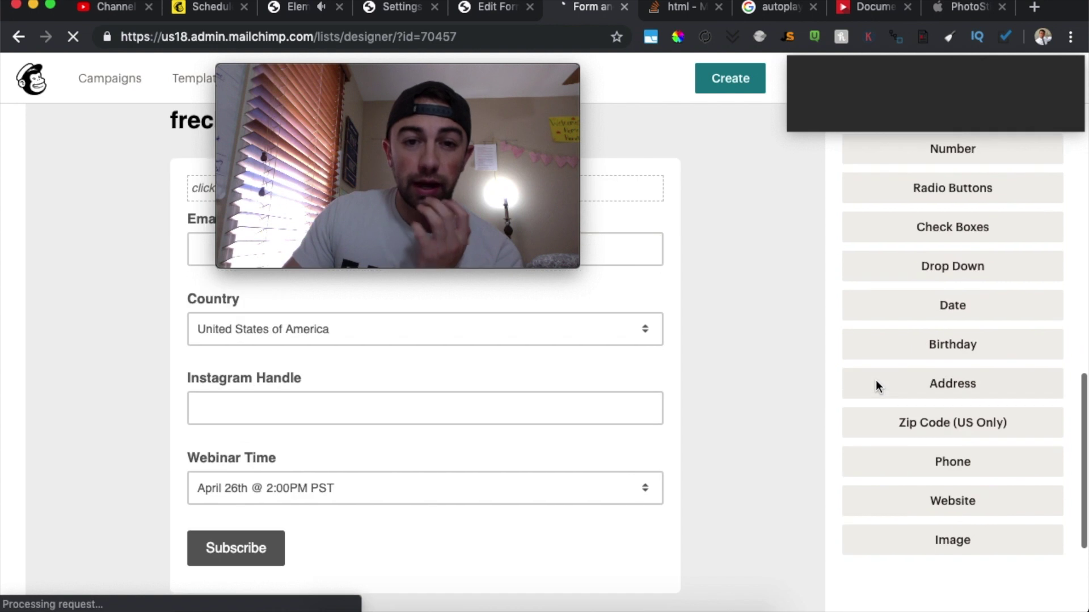
scroll(878, 386, up, 4)
drag(481, 83, 248, 1)
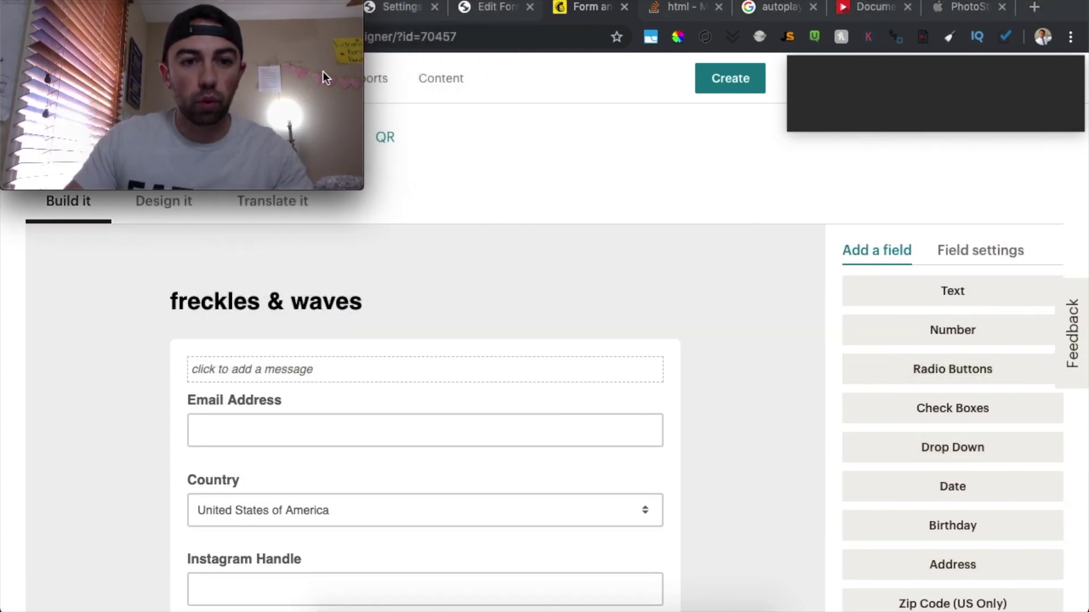
scroll(613, 220, down, 2)
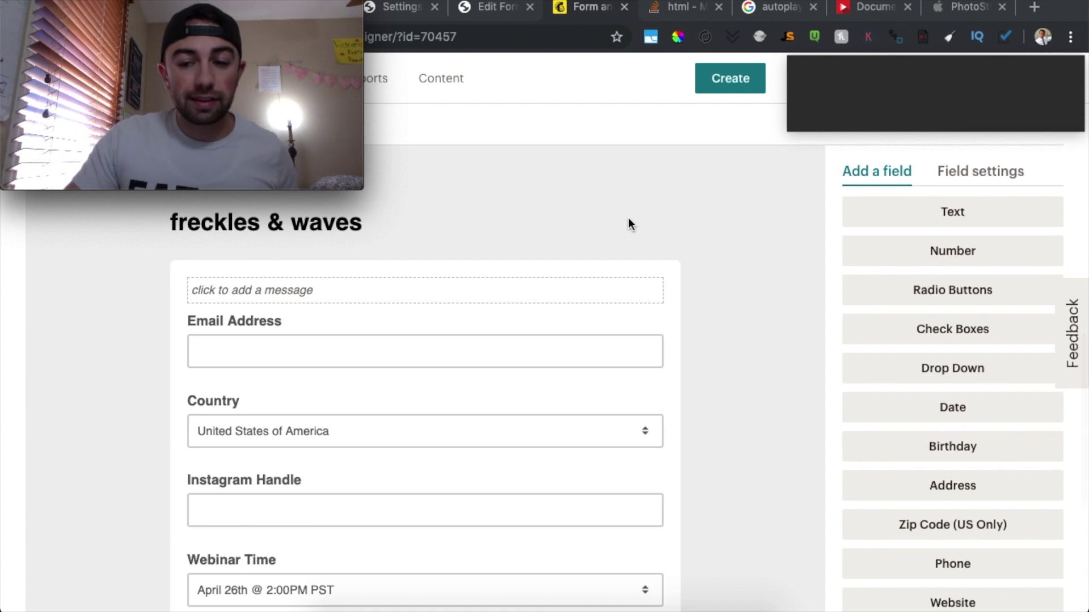
click(389, 327)
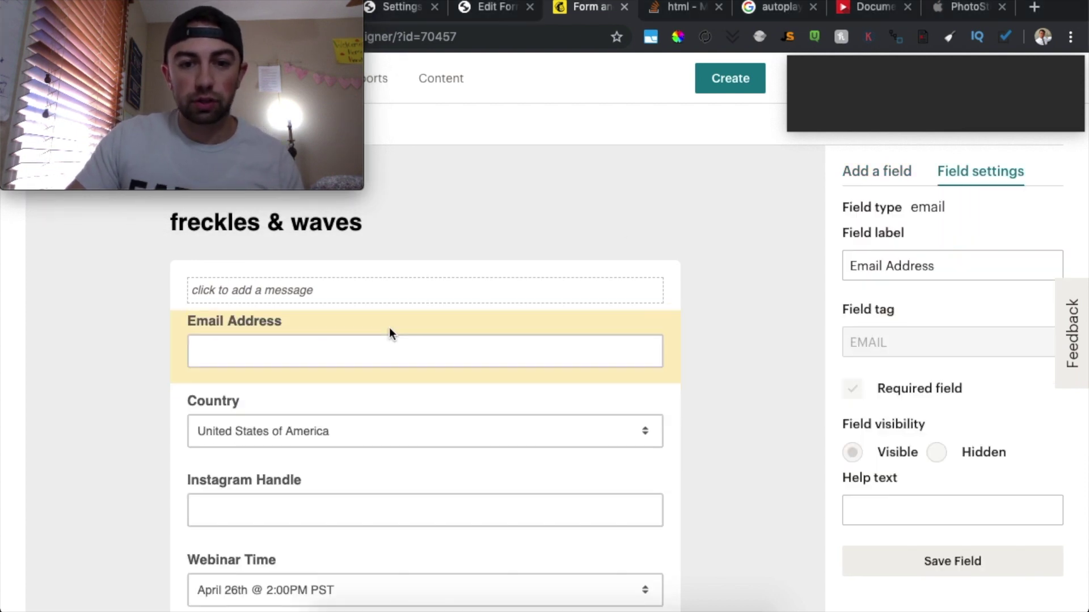
scroll(821, 313, down, 2)
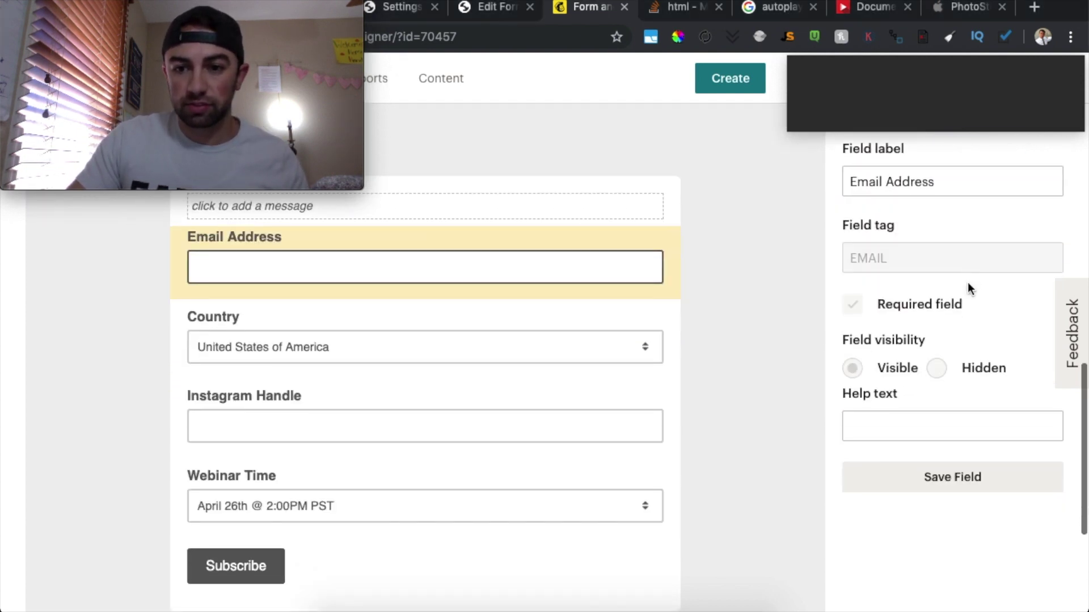
scroll(873, 246, up, 1)
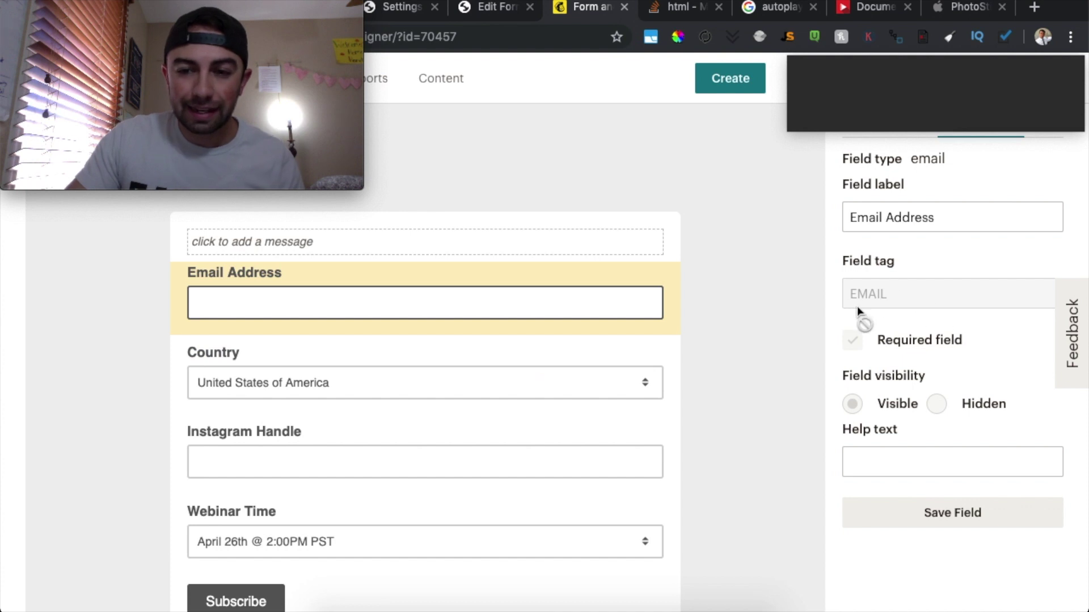
click(513, 359)
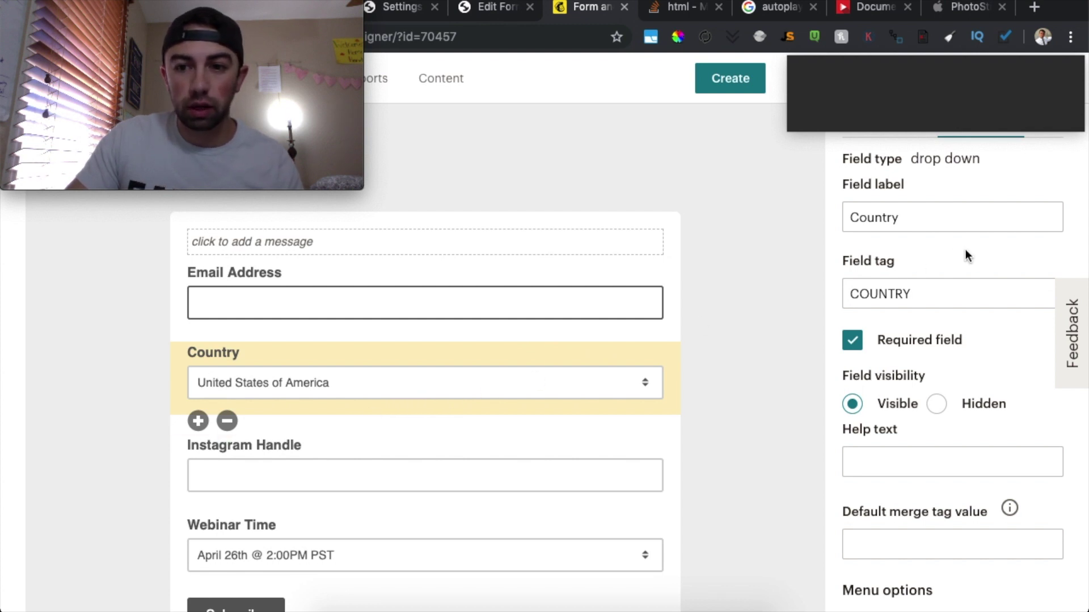
Step: Add a drop-down field at the end of the signup form and view its predefined choice lists
scroll(967, 253, up, 3)
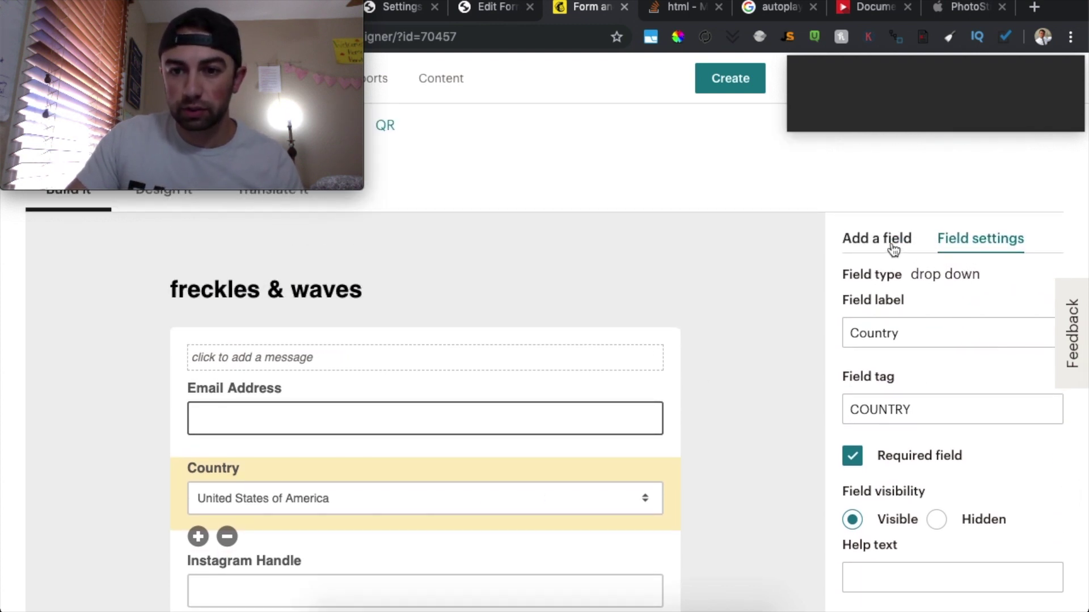
click(892, 244)
scroll(960, 279, down, 5)
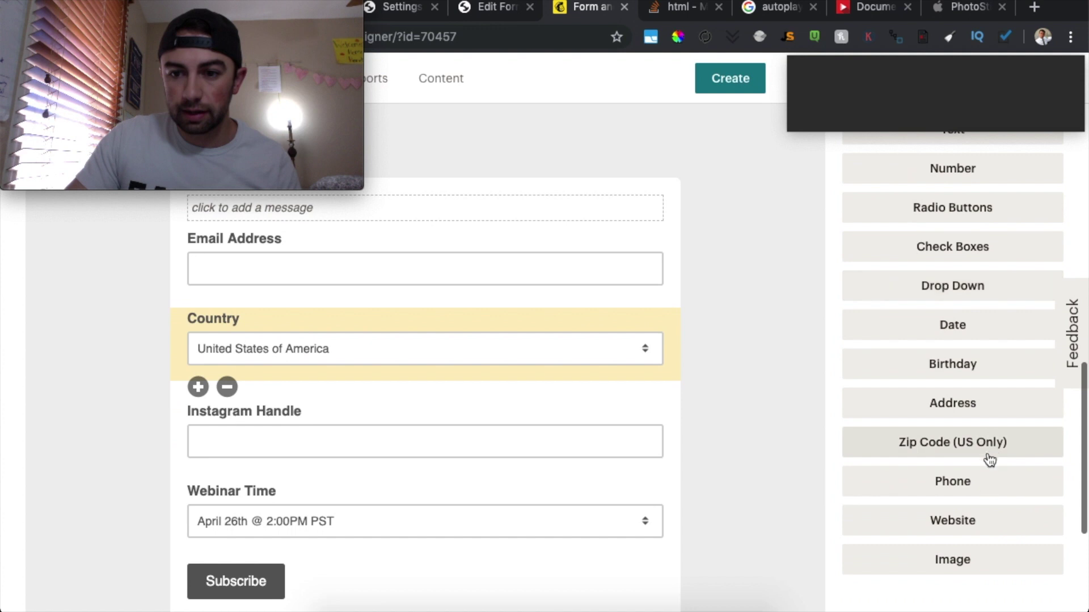
click(974, 300)
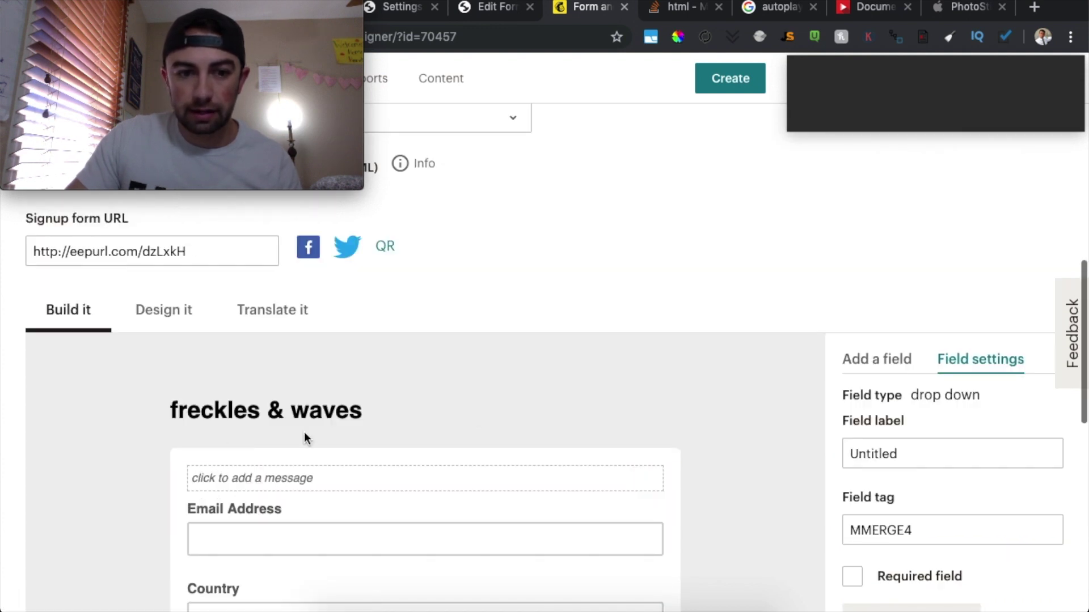
scroll(511, 407, down, 8)
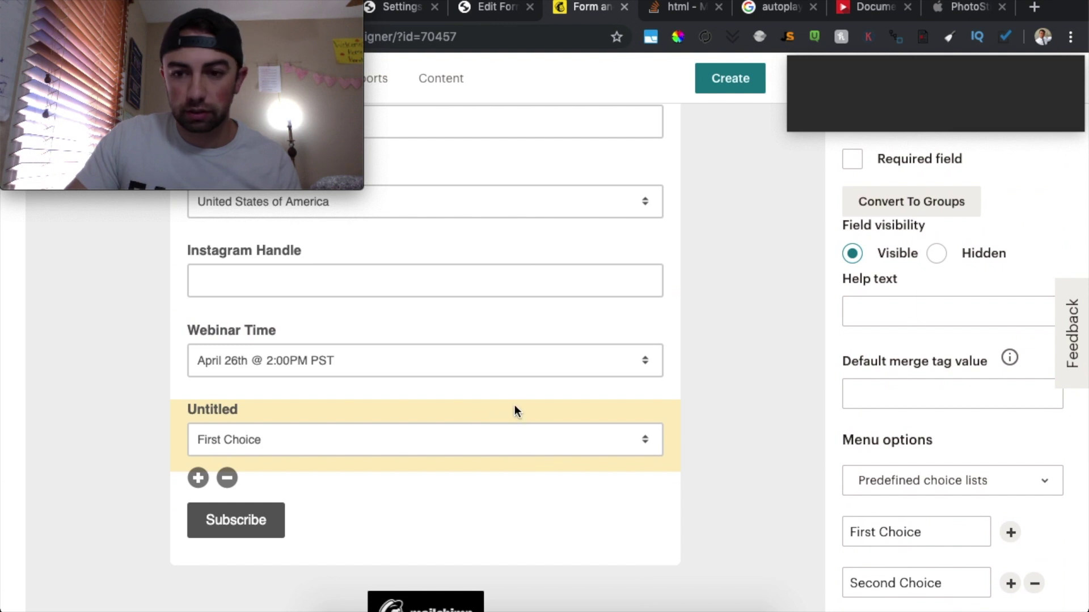
scroll(990, 357, down, 1)
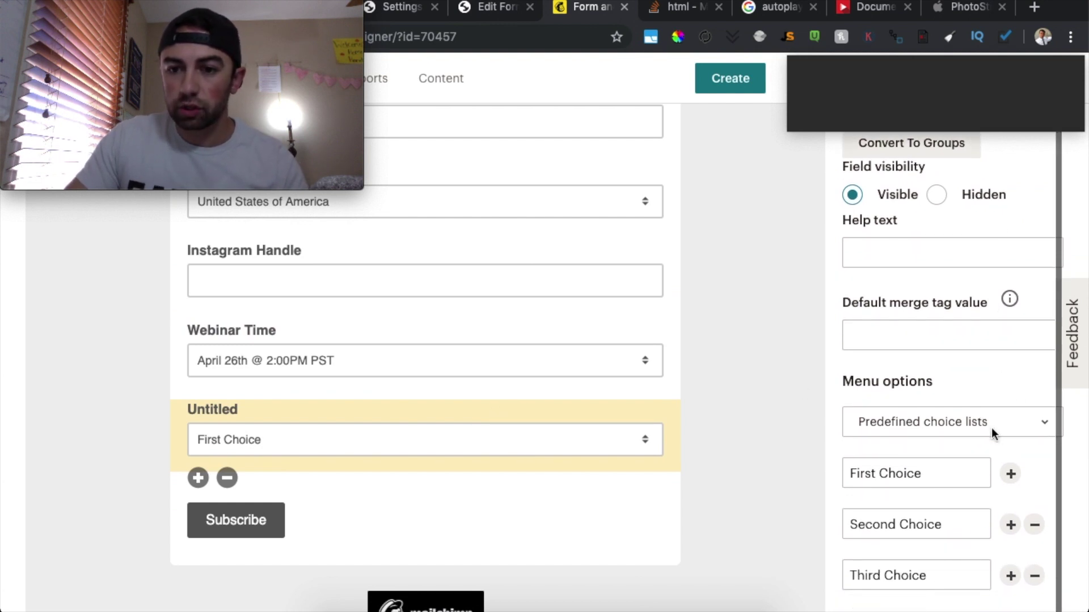
click(1013, 421)
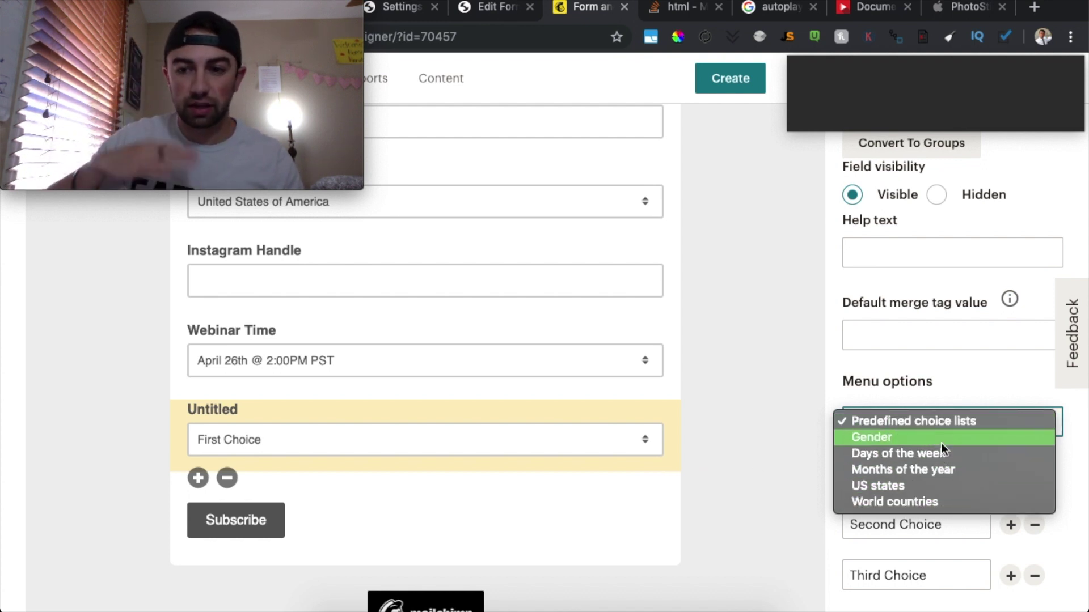
click(793, 377)
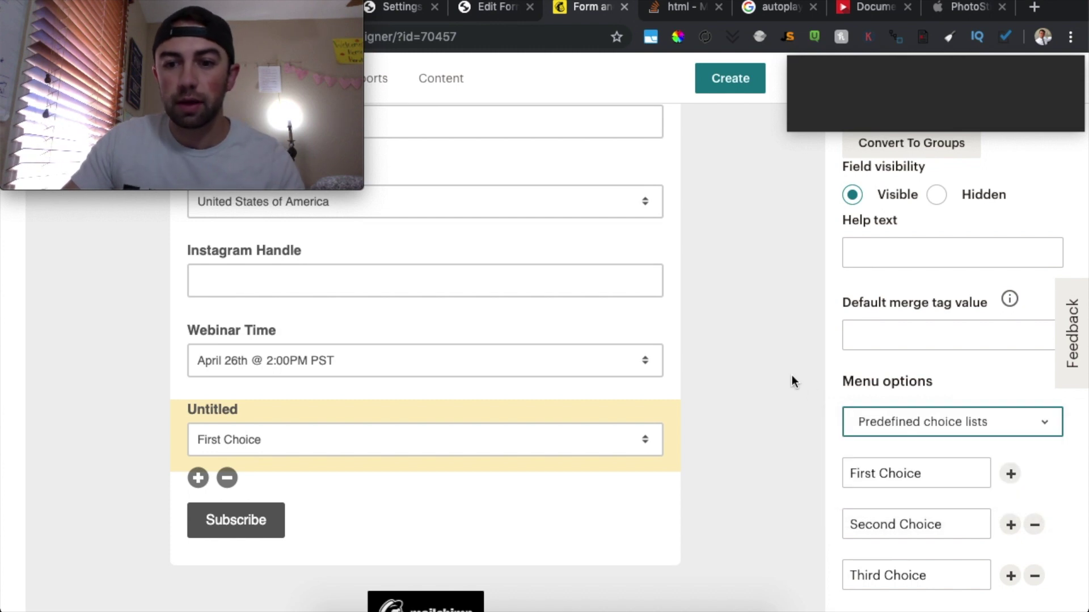
Step: Delete the untitled drop-down field below Webinar Time, entering DELETE as confirmation
click(227, 478)
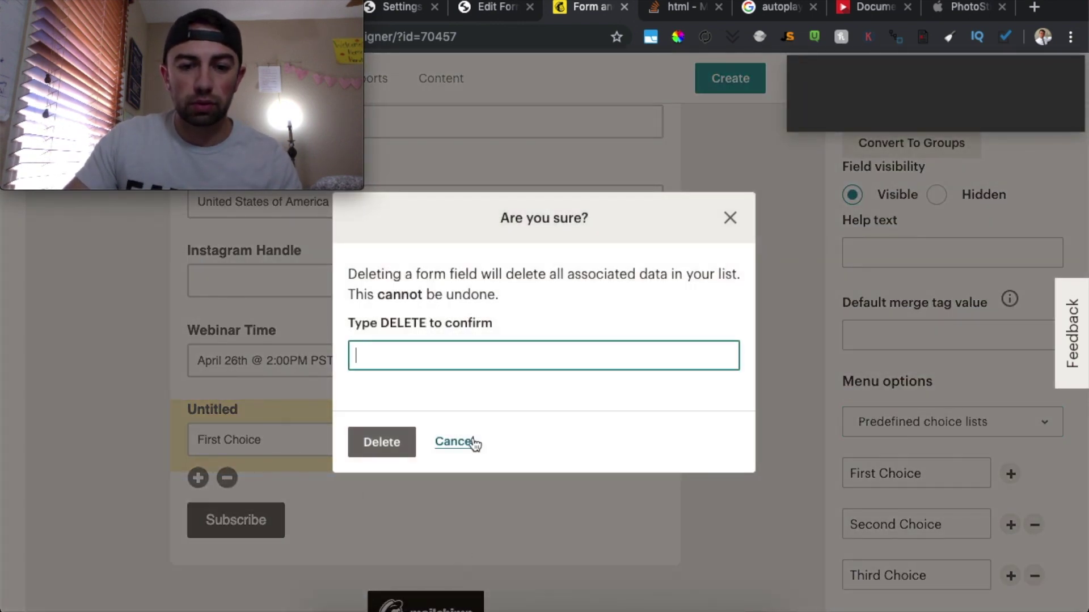
click(471, 443)
click(226, 479)
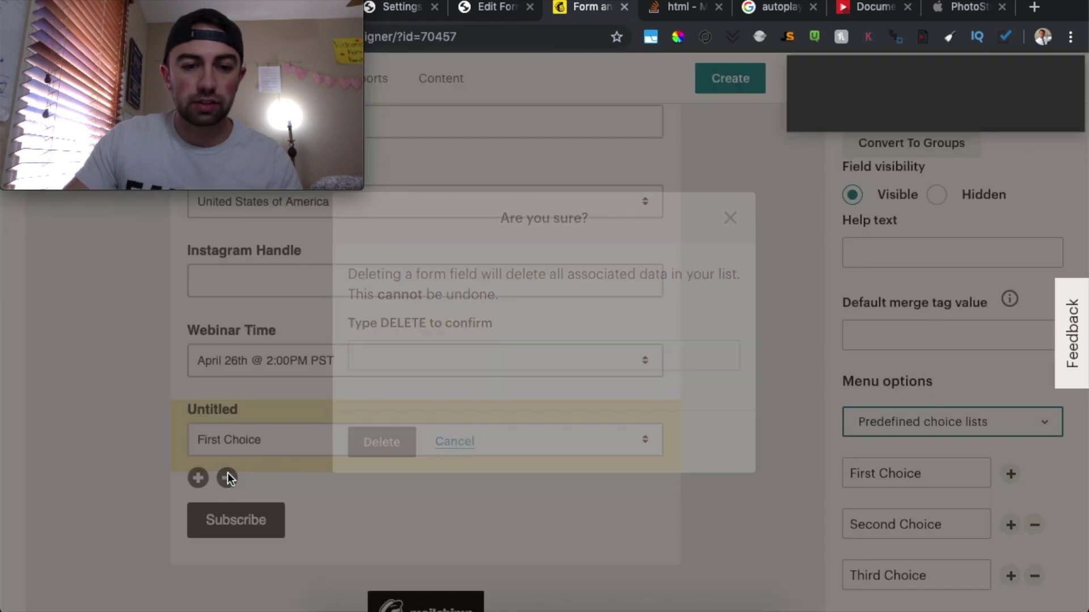
click(425, 352)
text(DELE)
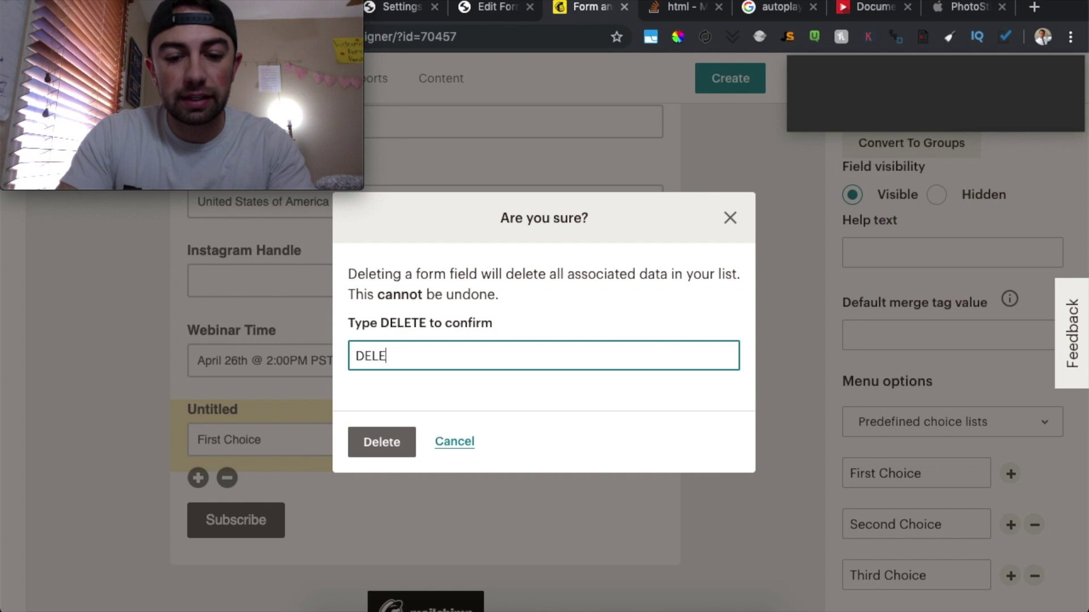
text(TE)
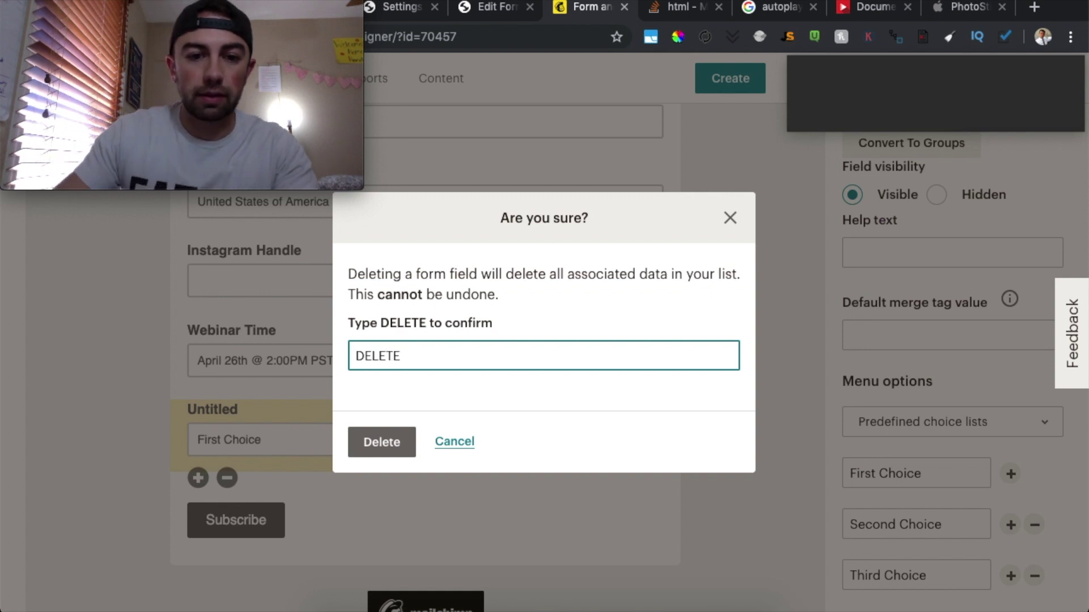
click(381, 441)
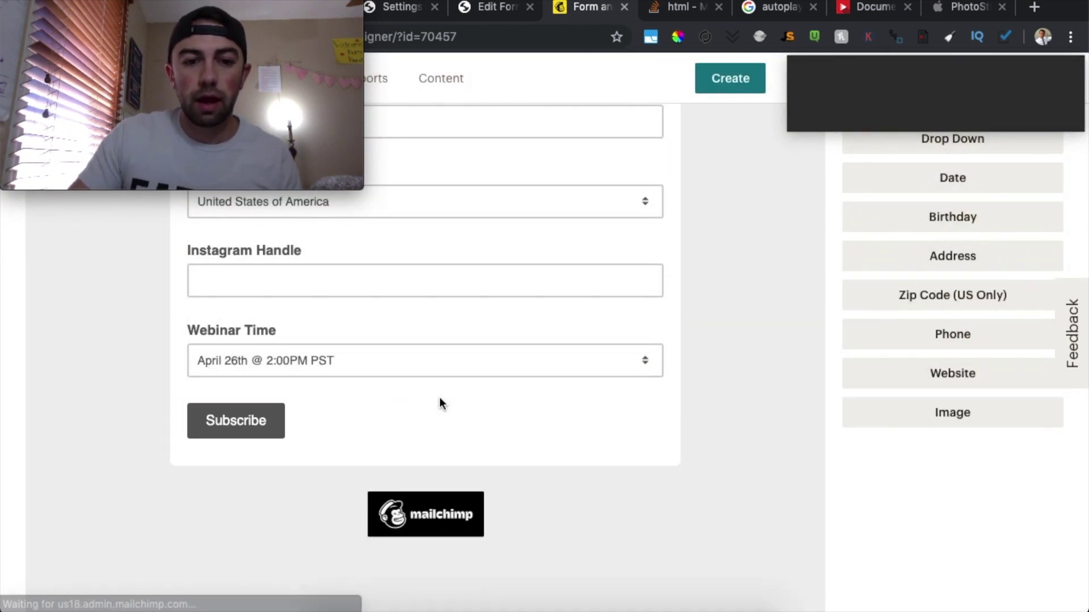
Step: Examine the field types that can be added alongside the signup form's existing fields
scroll(529, 390, up, 5)
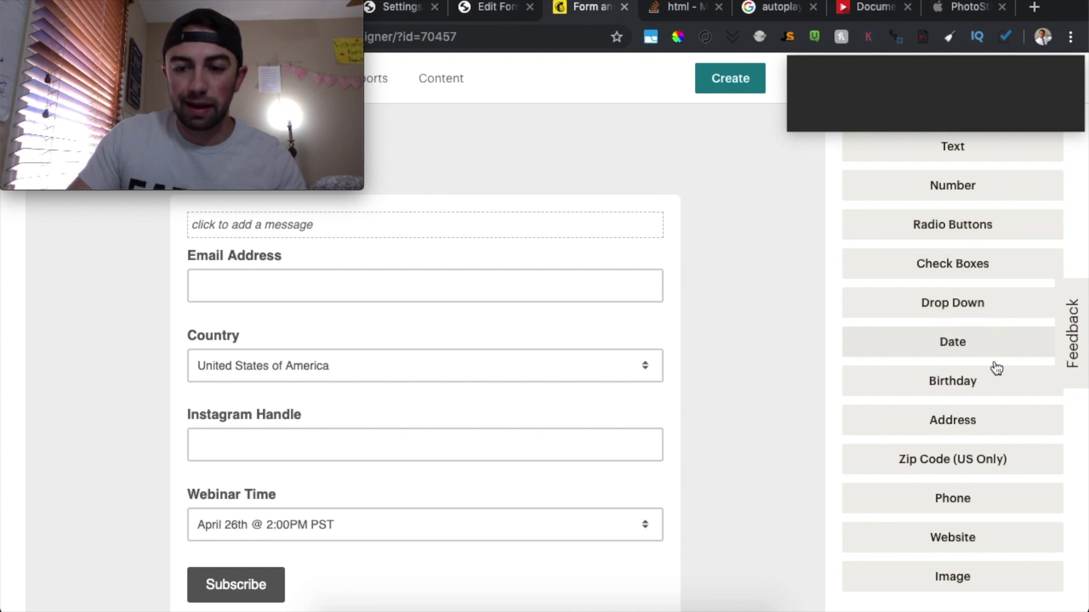
scroll(996, 368, down, 4)
scroll(925, 250, up, 5)
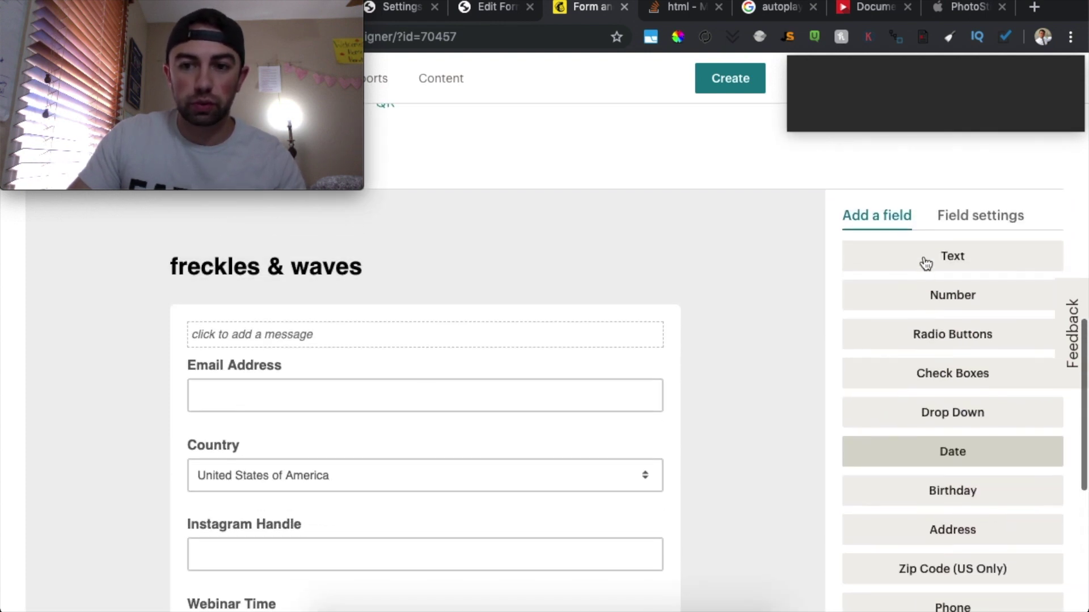
scroll(925, 264, down, 2)
scroll(925, 263, up, 2)
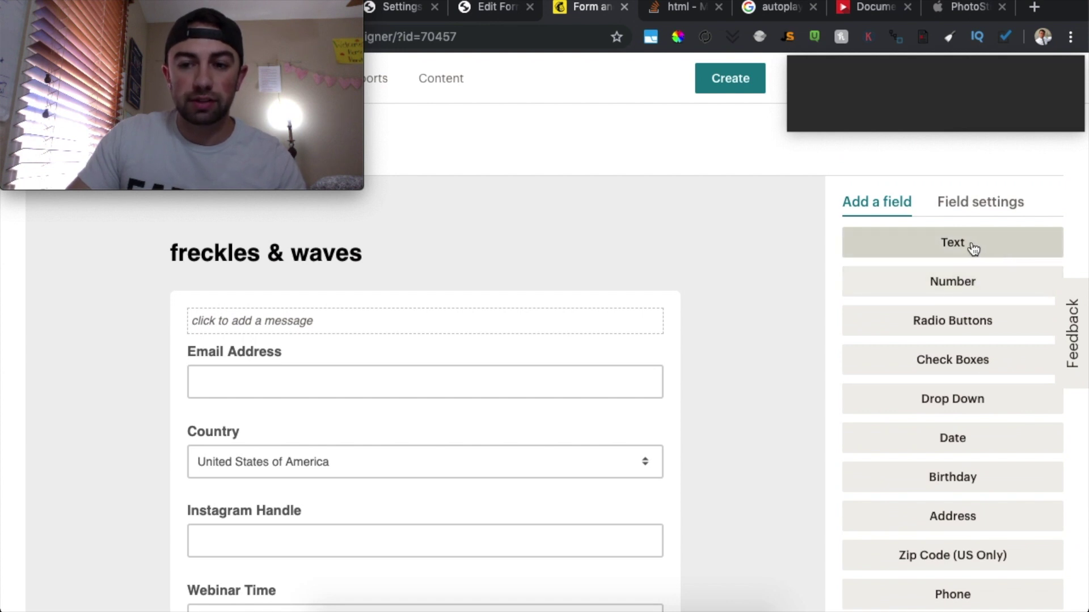
scroll(984, 362, down, 3)
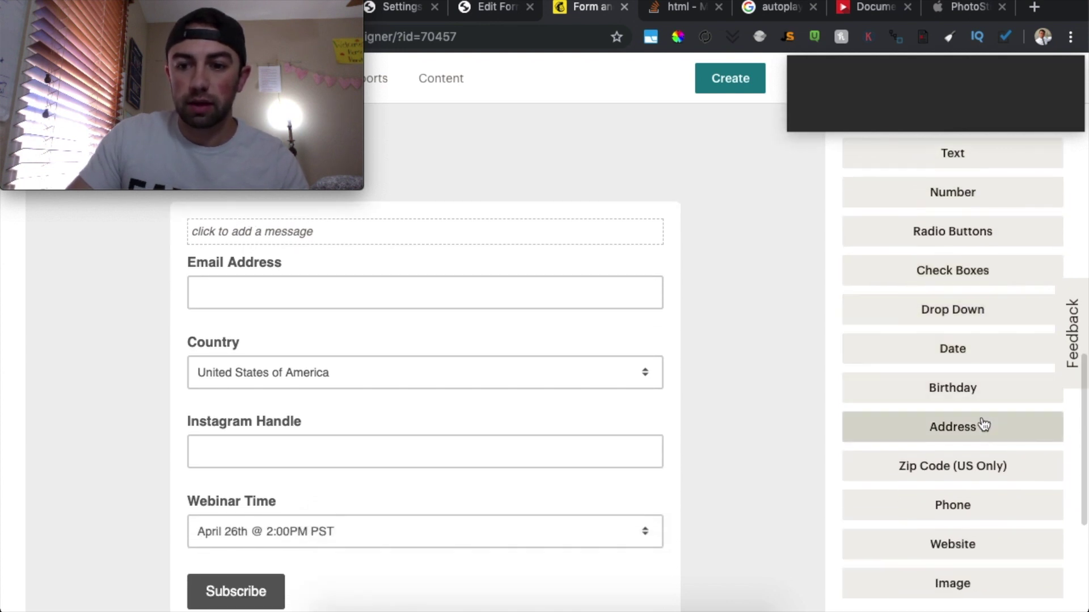
scroll(985, 422, down, 2)
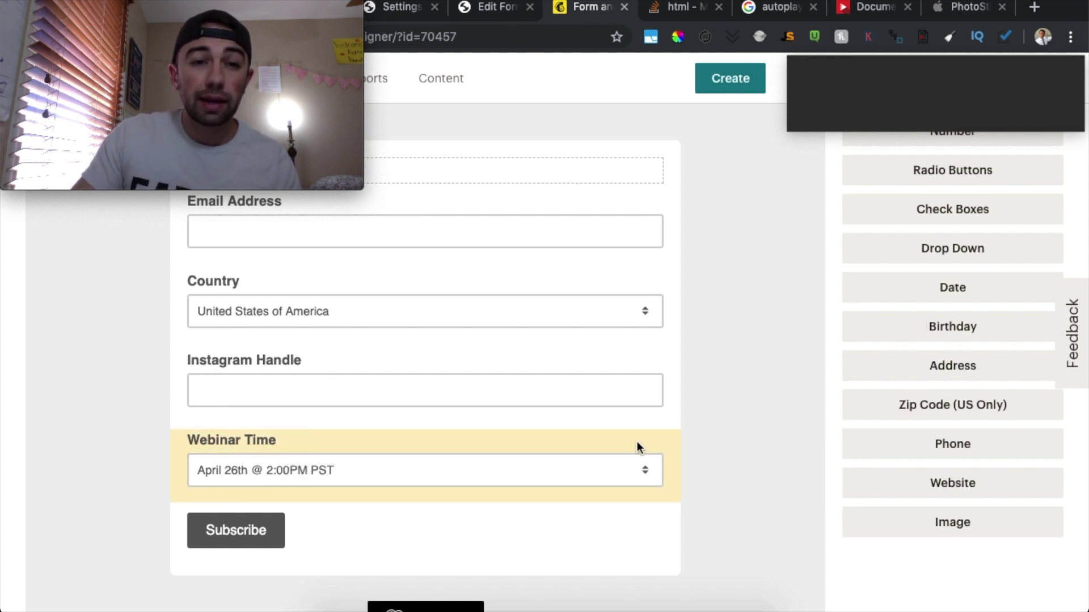
scroll(958, 326, up, 3)
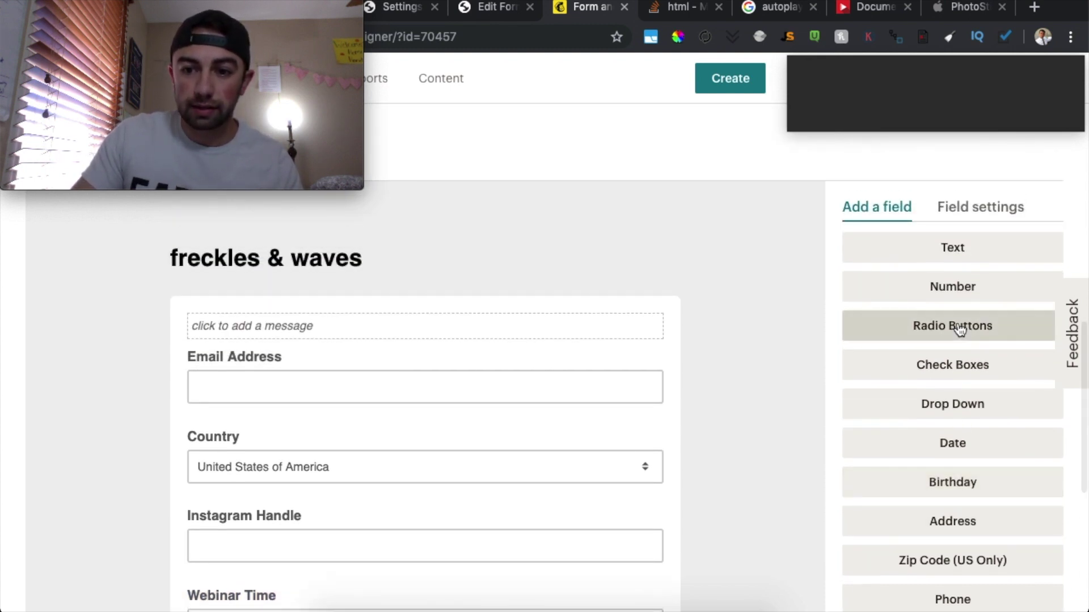
Step: Add a drop-down field below Webinar Time in the signup form
click(974, 411)
scroll(764, 254, down, 5)
scroll(946, 184, up, 3)
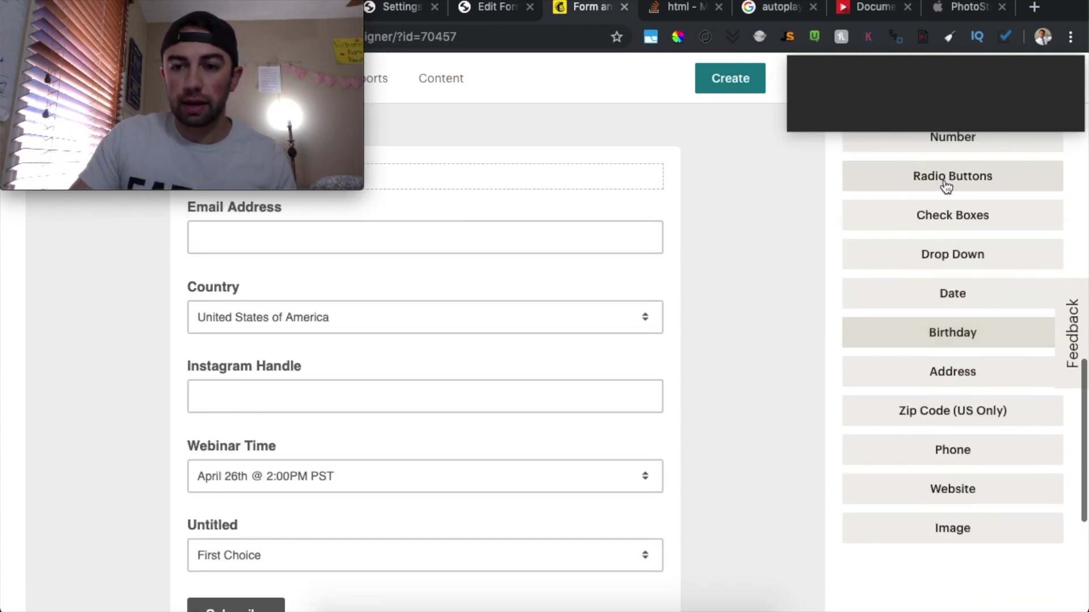
Step: Try to open the settings of the untitled drop-down field
click(423, 519)
scroll(355, 547, down, 1)
scroll(355, 548, down, 2)
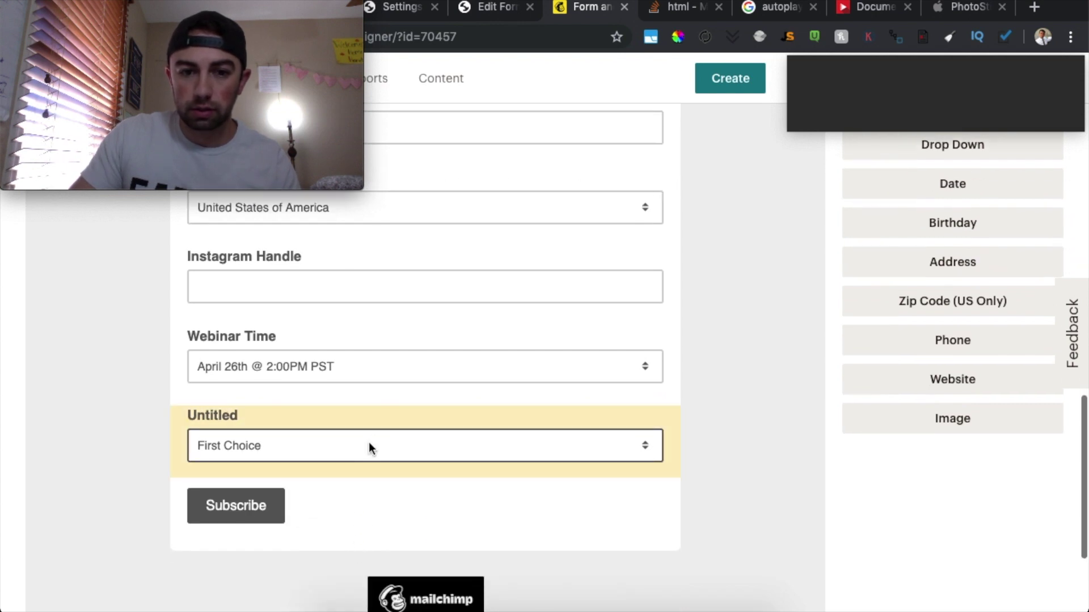
scroll(808, 466, up, 4)
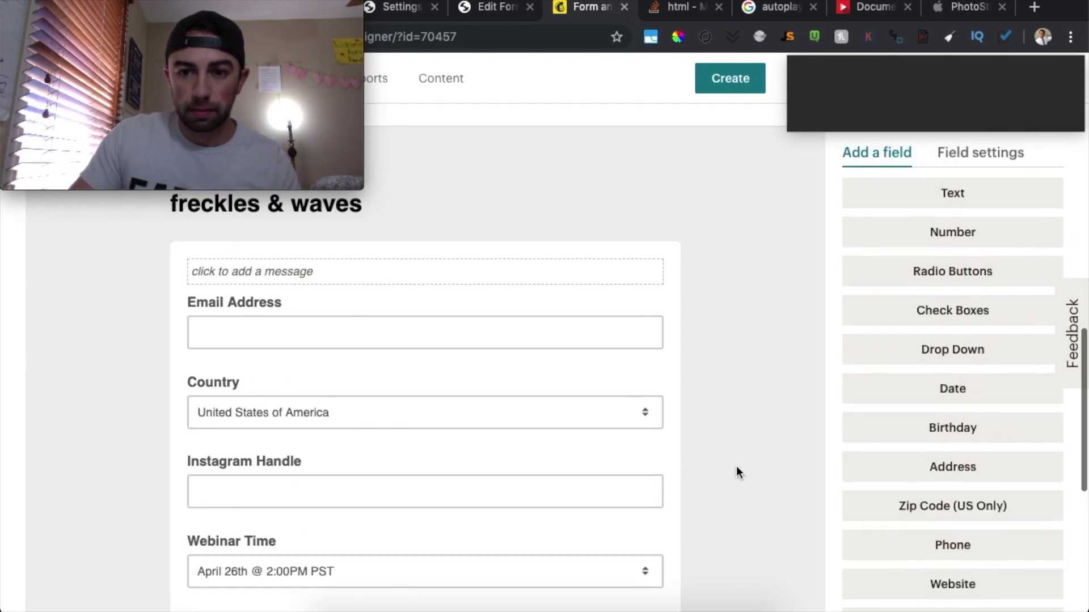
scroll(736, 468, down, 4)
scroll(736, 468, down, 1)
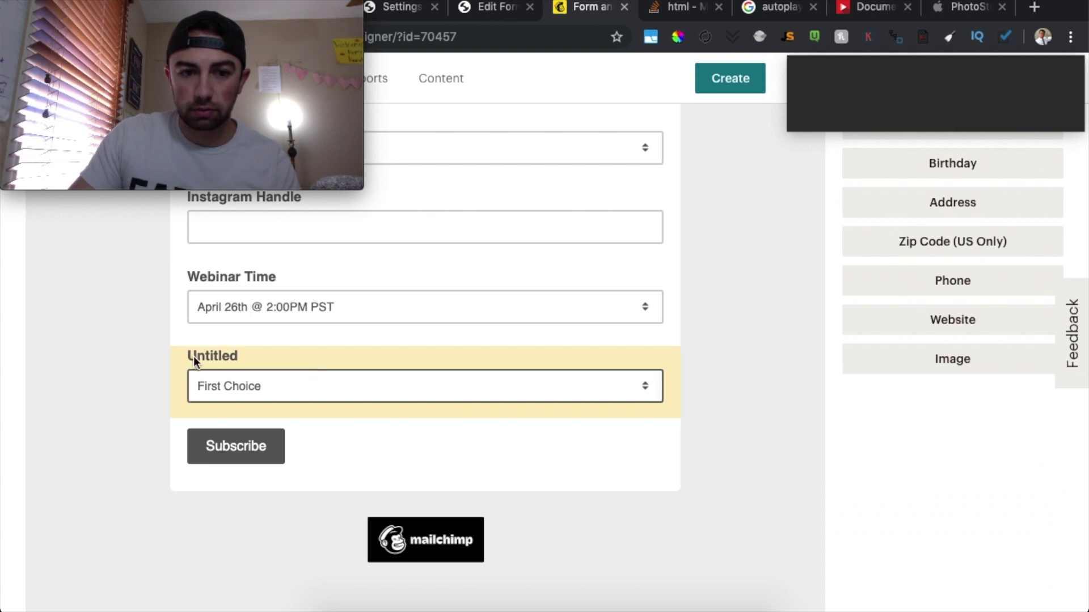
scroll(636, 389, up, 3)
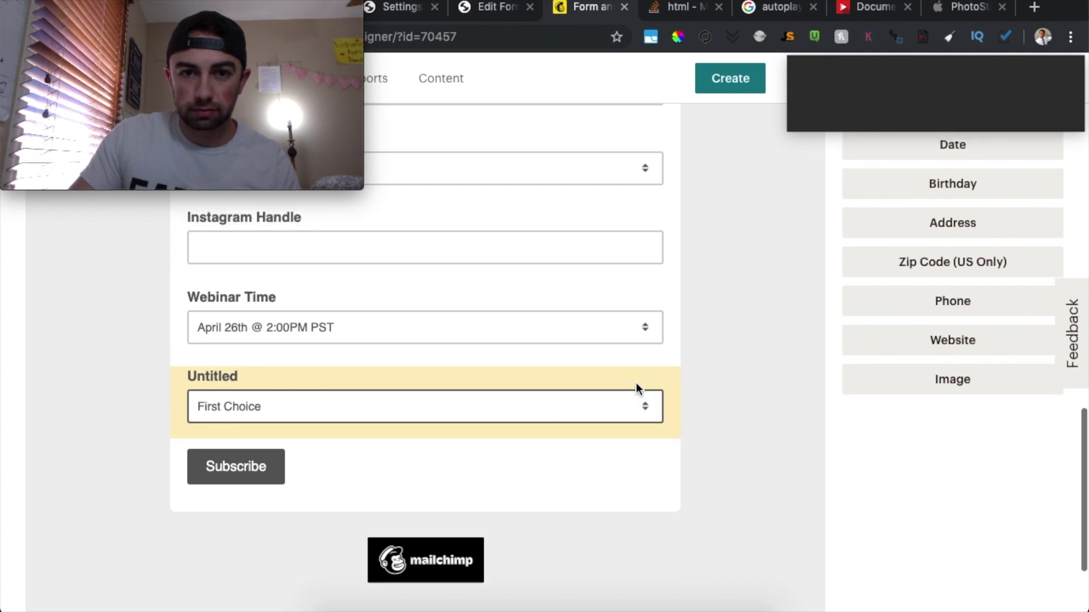
Step: Reload the form builder and open the field settings of the untitled drop-down field
drag(287, 0, 287, 81)
click(78, 38)
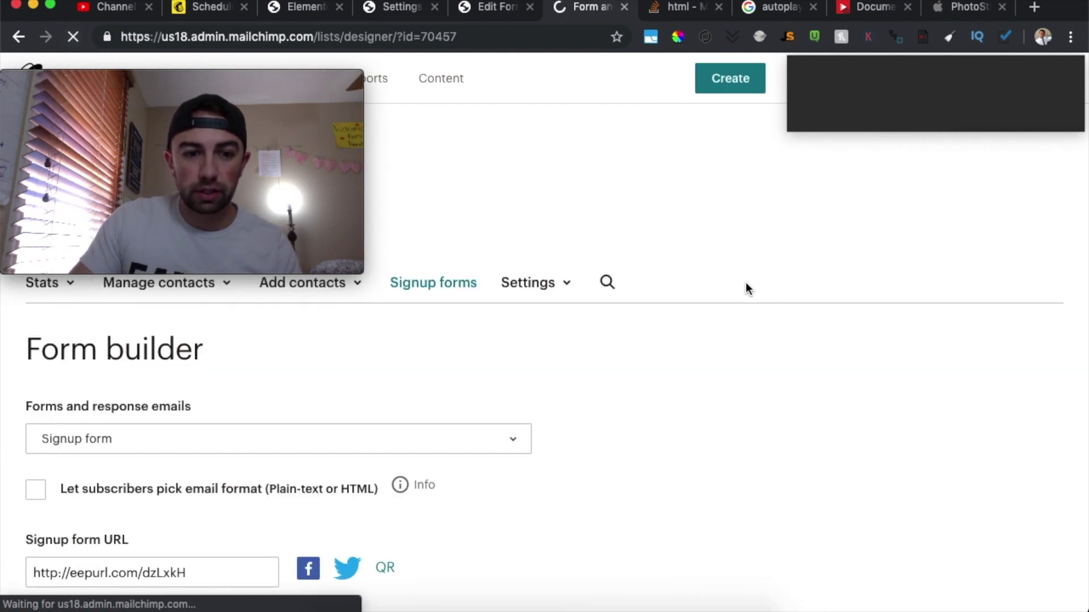
scroll(747, 283, down, 3)
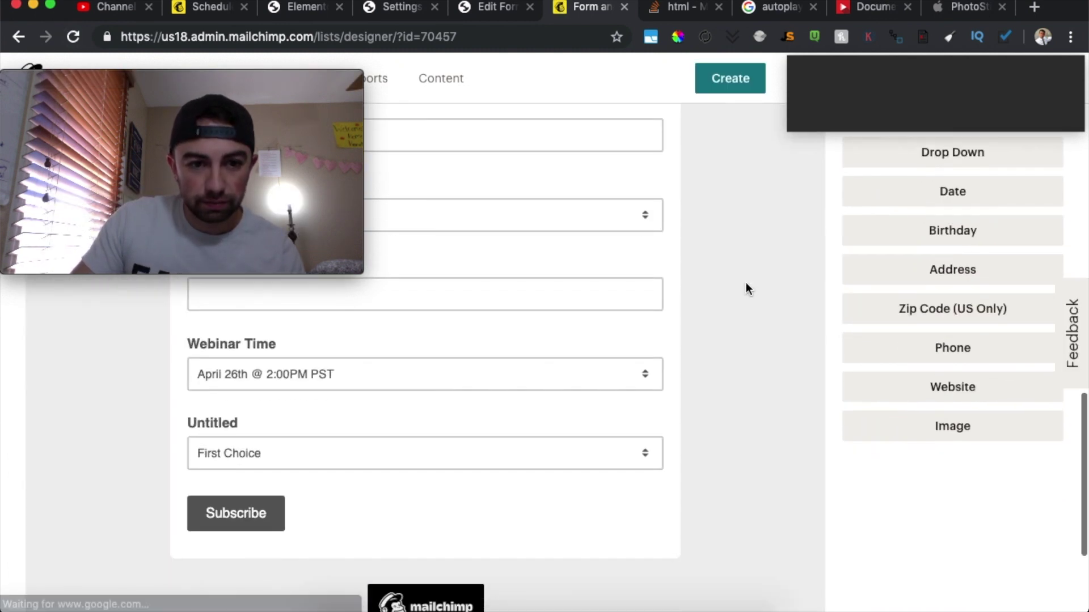
click(365, 426)
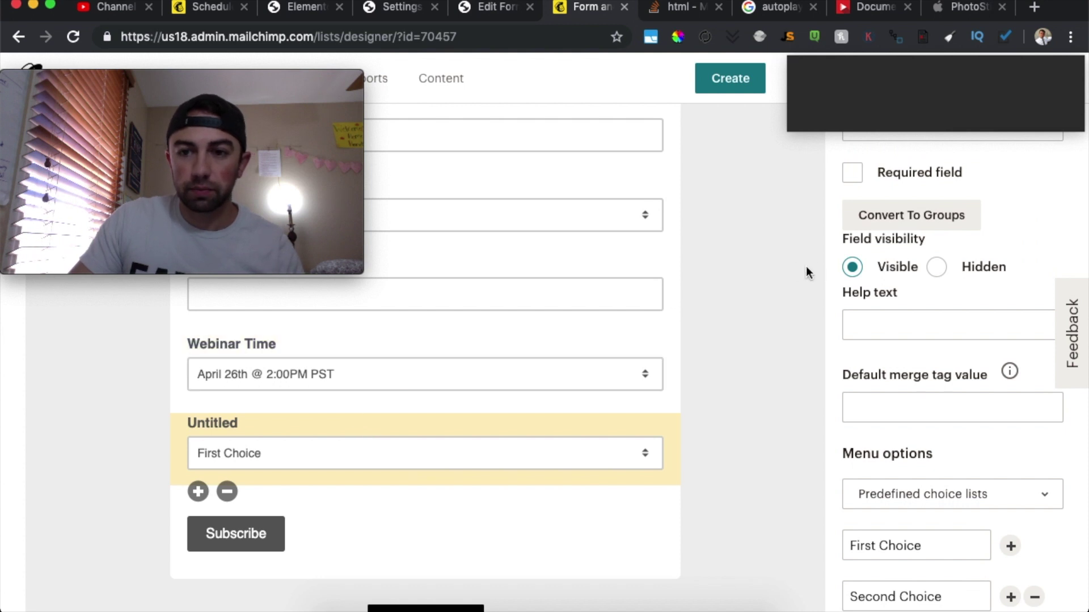
Step: Mark the untitled drop-down field as required and set its field tag to WEBINARTIM
scroll(797, 269, up, 5)
scroll(797, 273, down, 2)
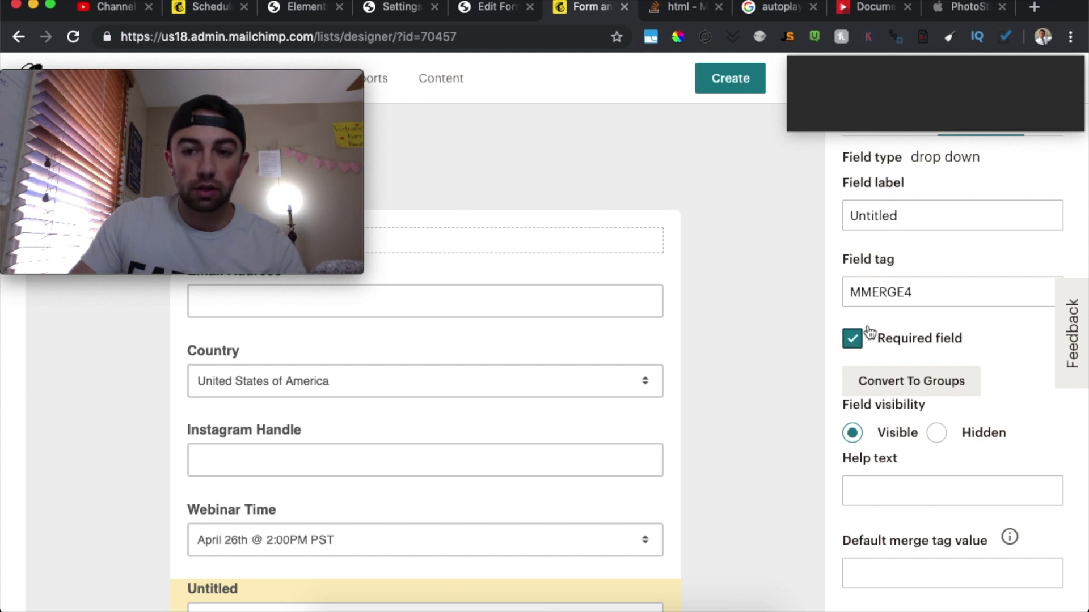
drag(930, 292, 821, 287)
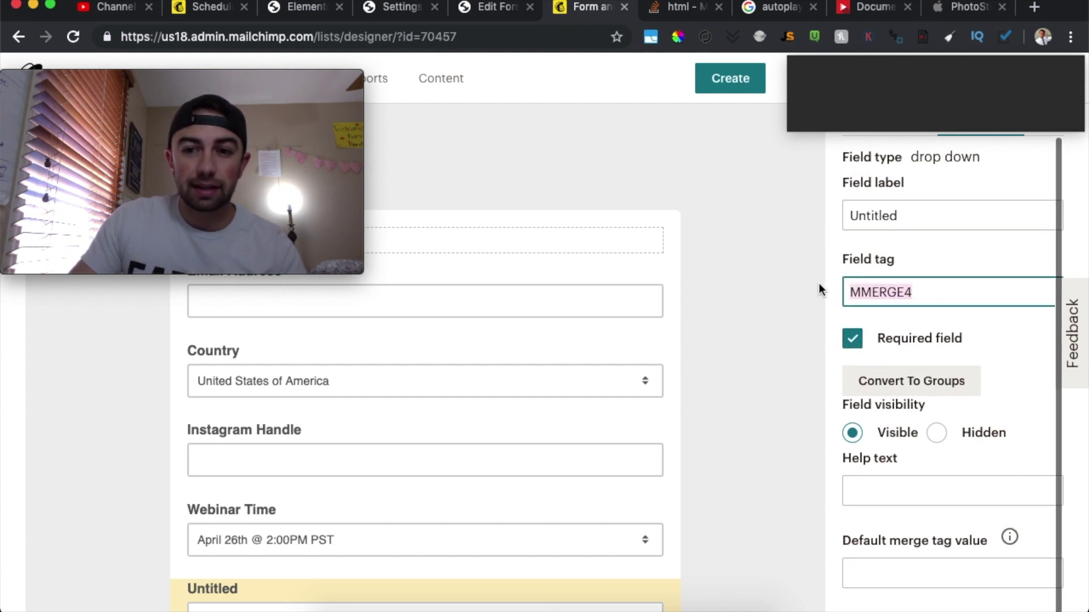
text(WEb)
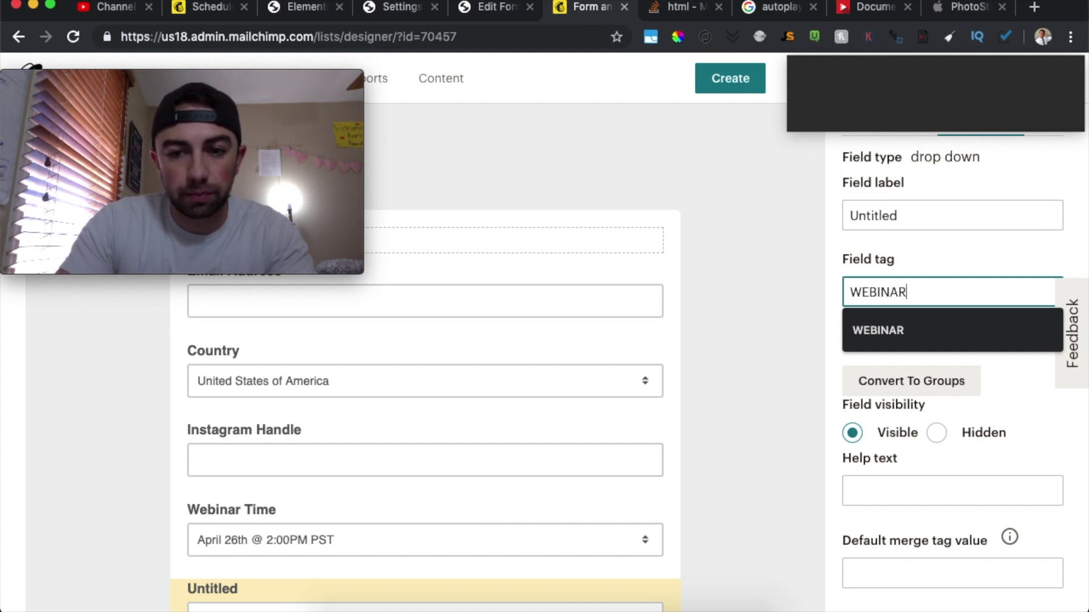
scroll(315, 494, up, 1)
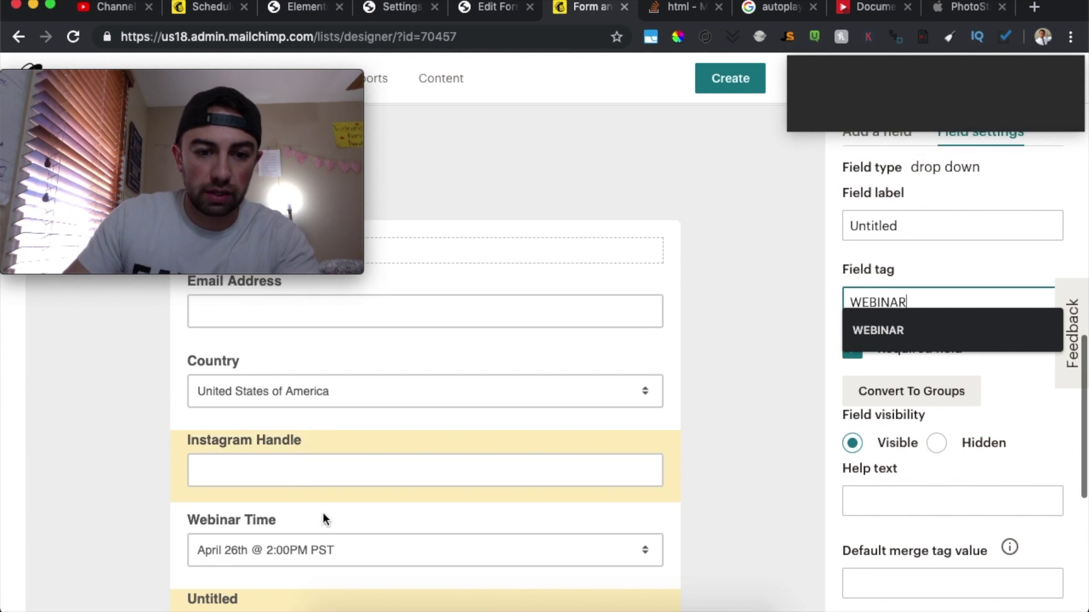
text(INARTIM)
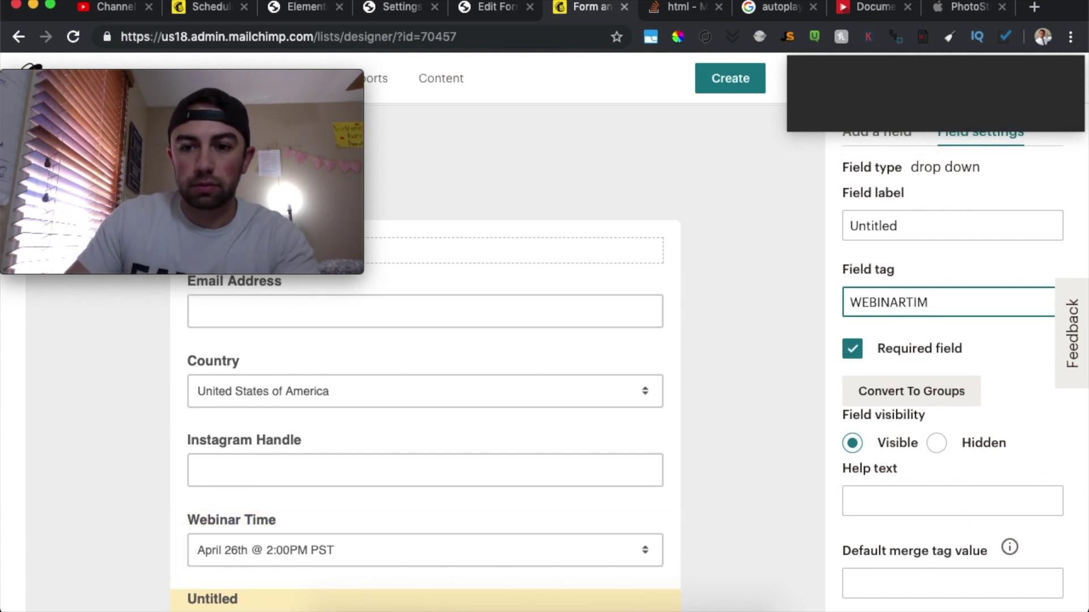
click(784, 206)
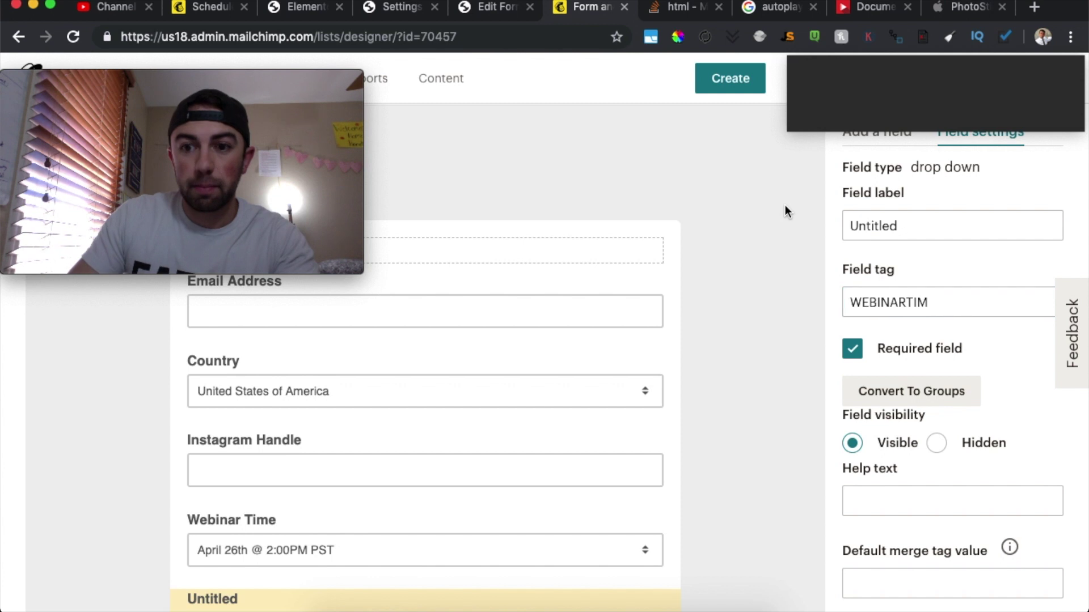
Step: Set the untitled drop-down field's label to Webinar Time
double_click(909, 223)
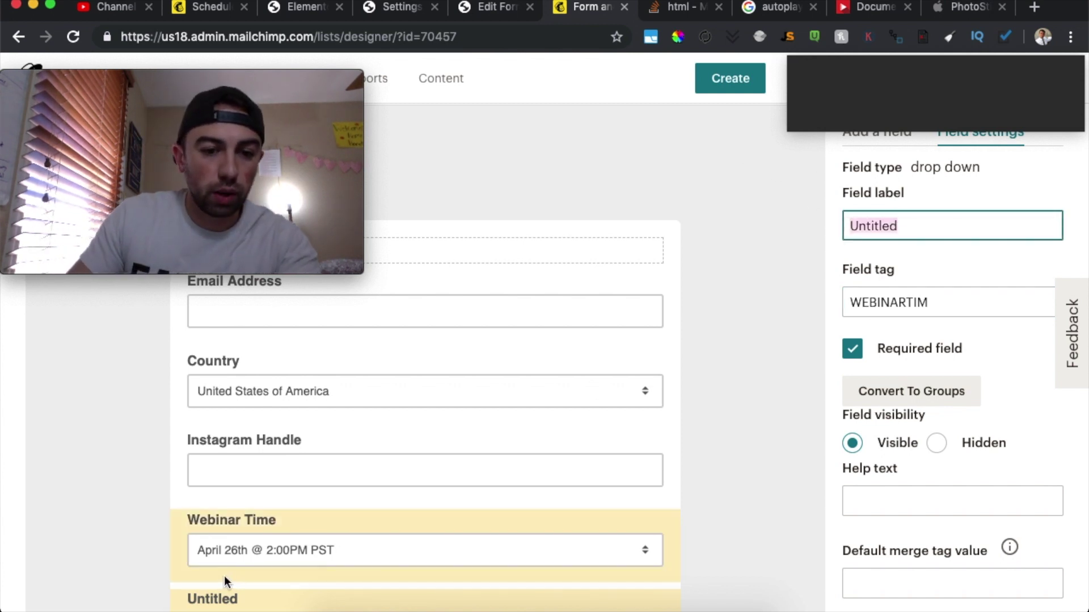
text(Webin)
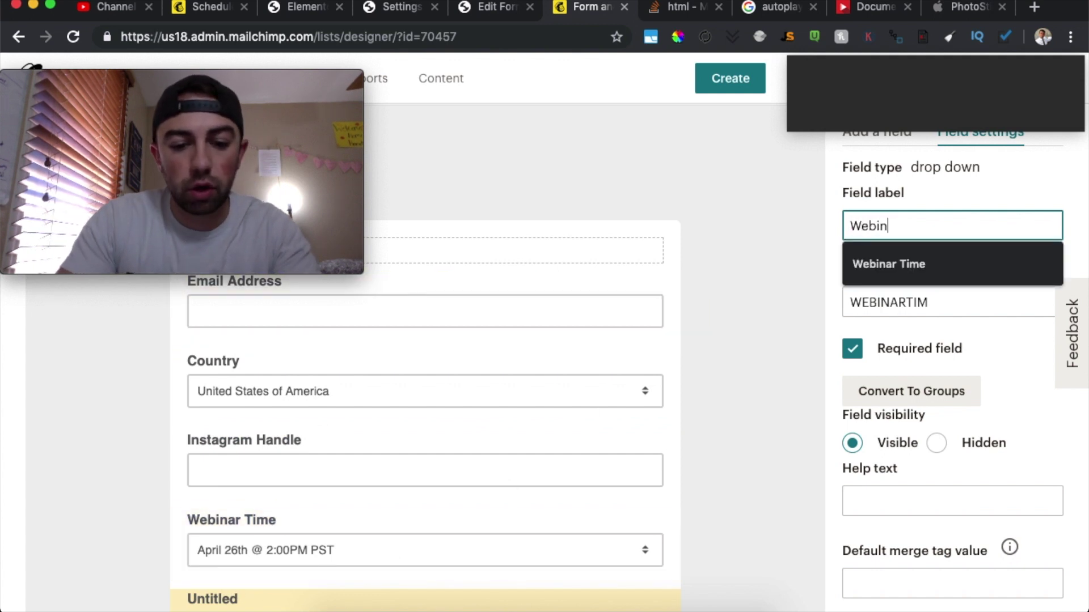
text(ar T)
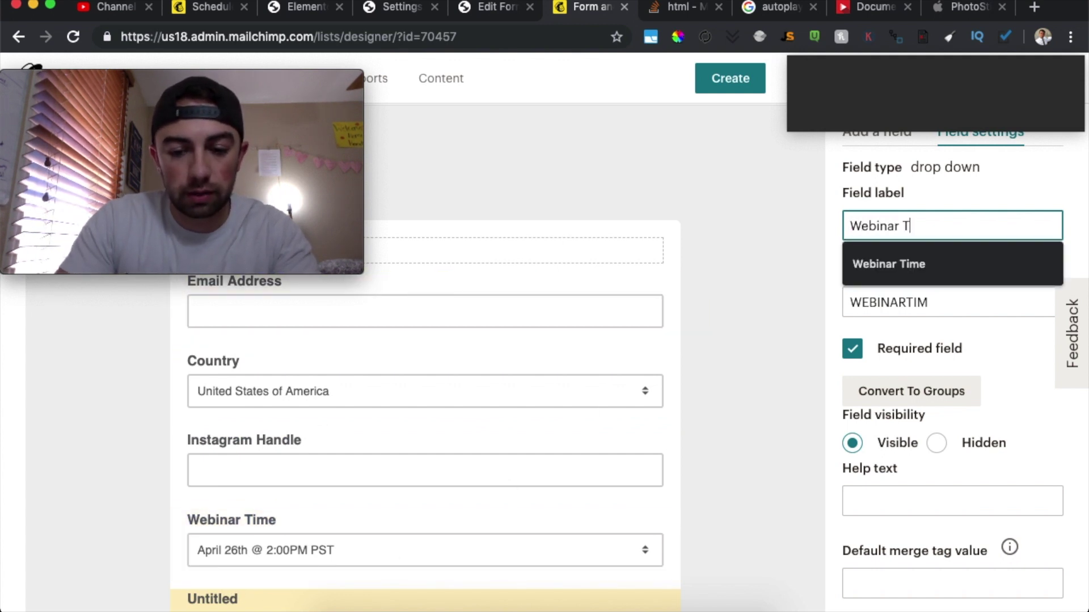
text(ime)
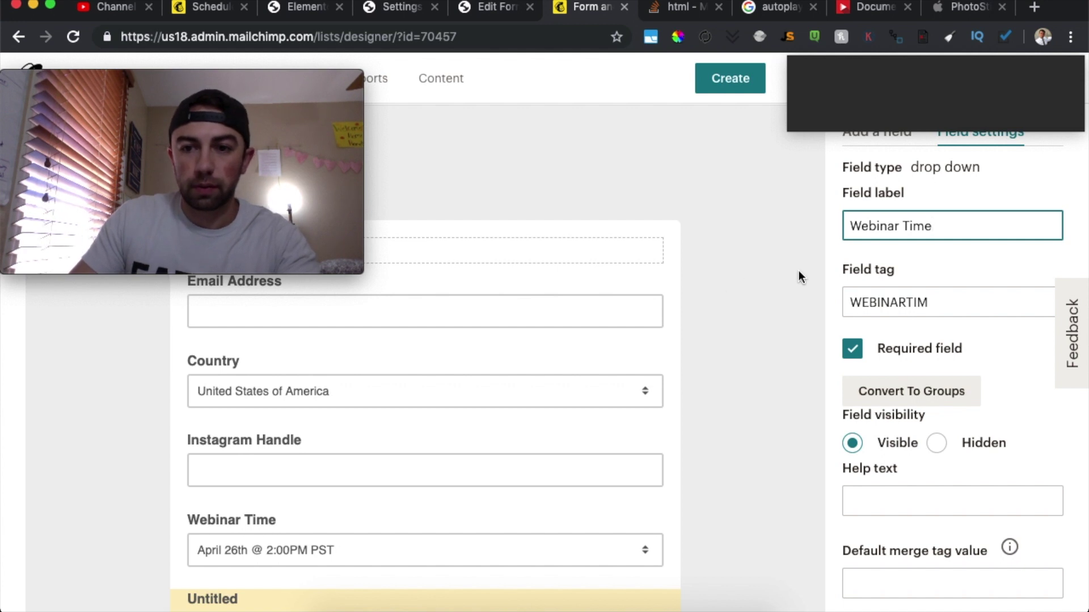
Step: Replace the new drop-down field's first menu option with "April 26th @ 2:00PM PST"
scroll(798, 270, down, 3)
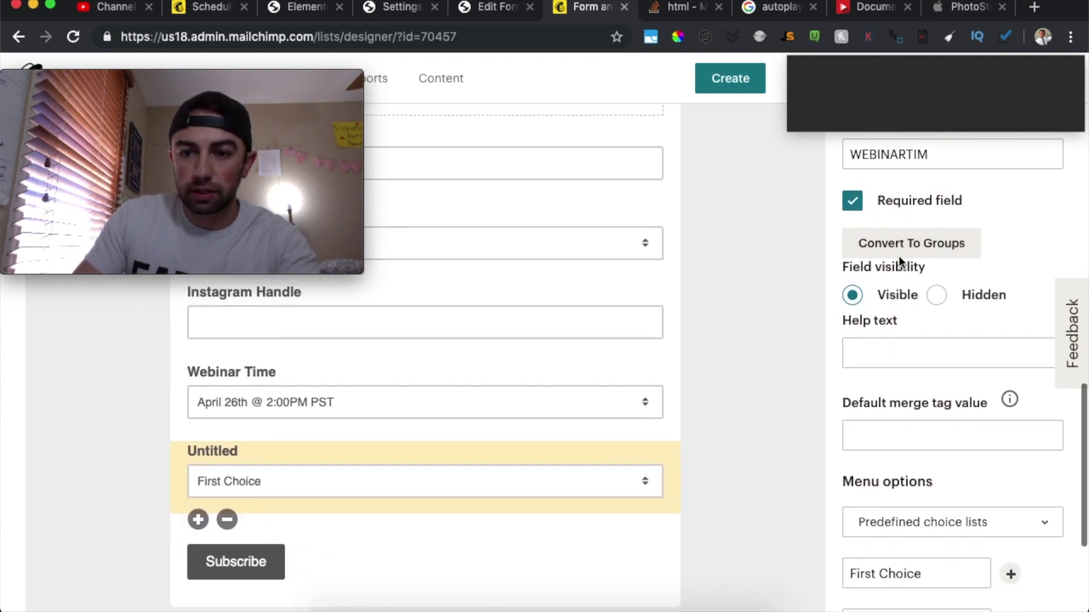
scroll(900, 256, down, 3)
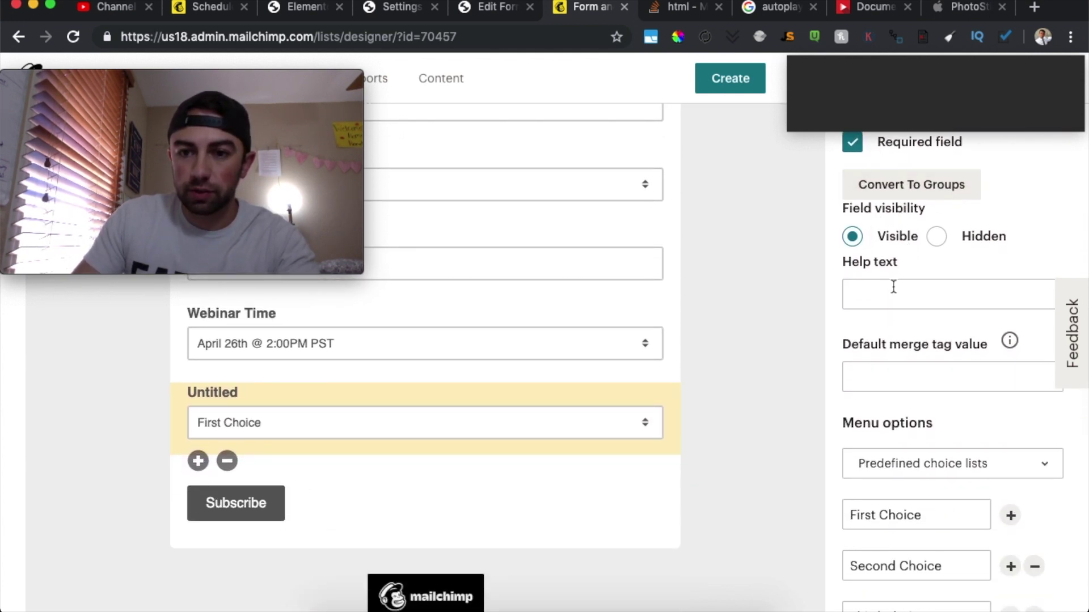
scroll(906, 299, down, 2)
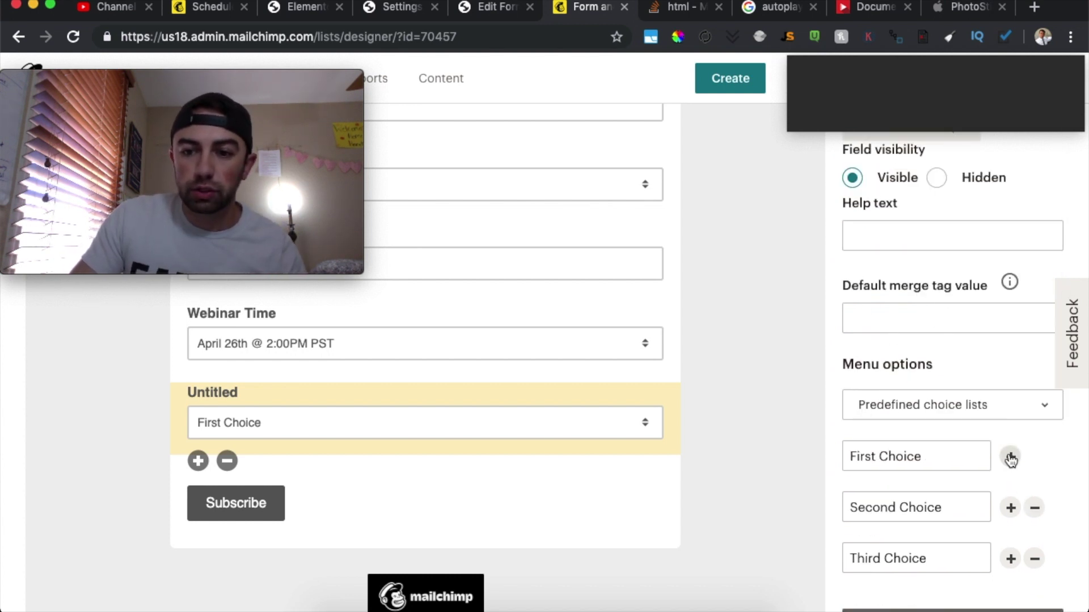
drag(932, 456, 812, 413)
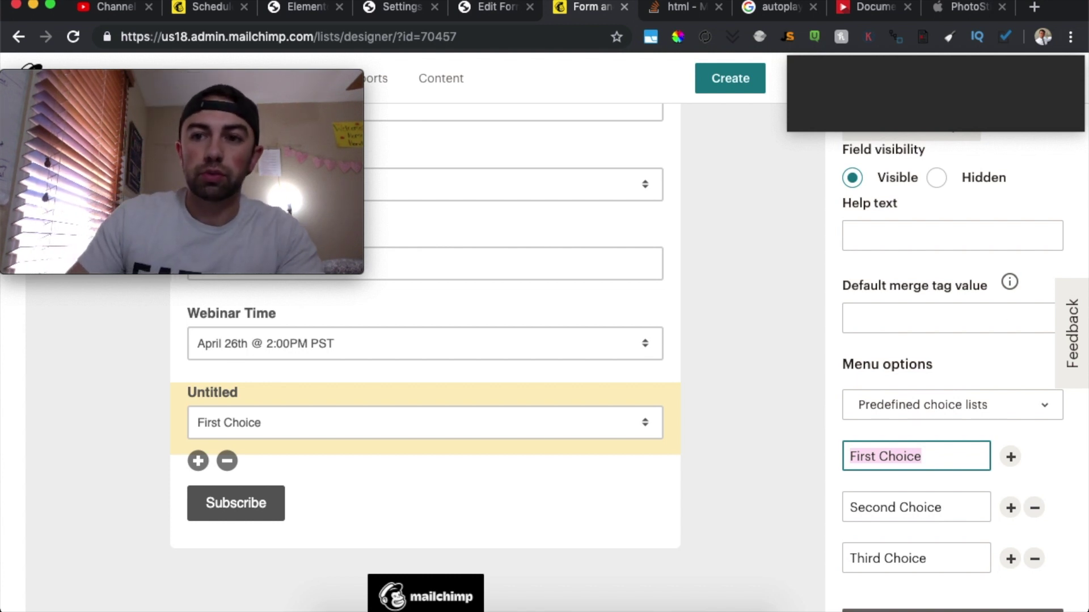
click(851, 2)
click(851, 1)
click(947, 450)
drag(952, 459, 855, 446)
text(A)
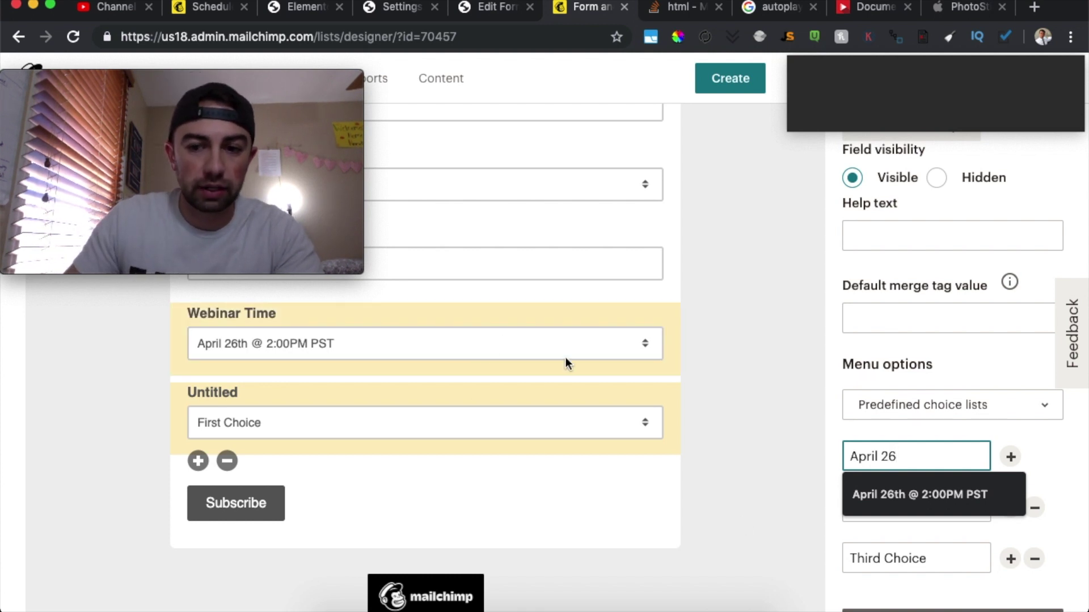
text(pril 26)
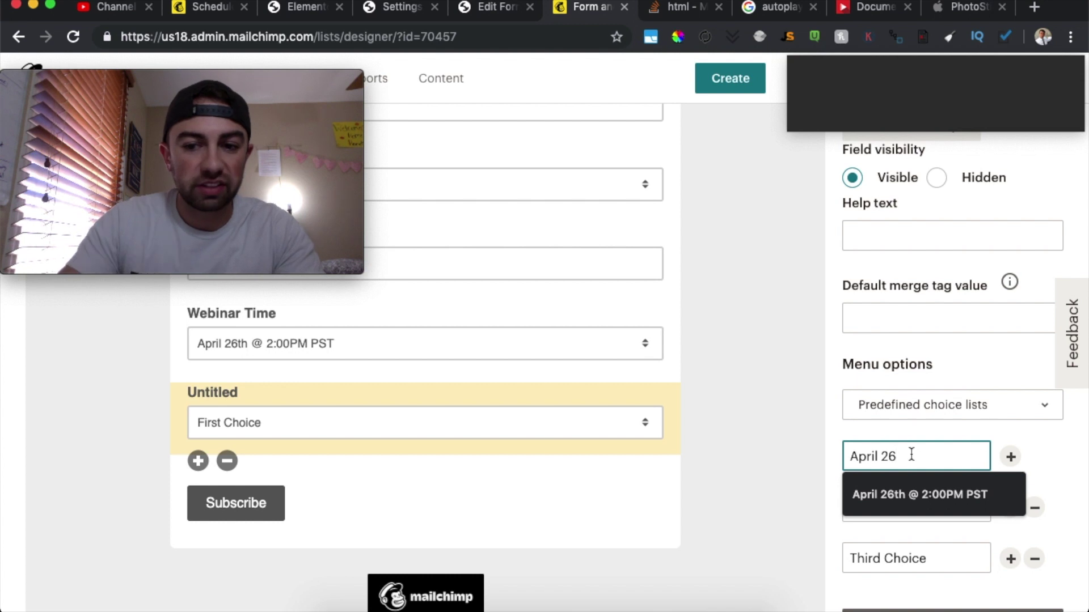
text(th @)
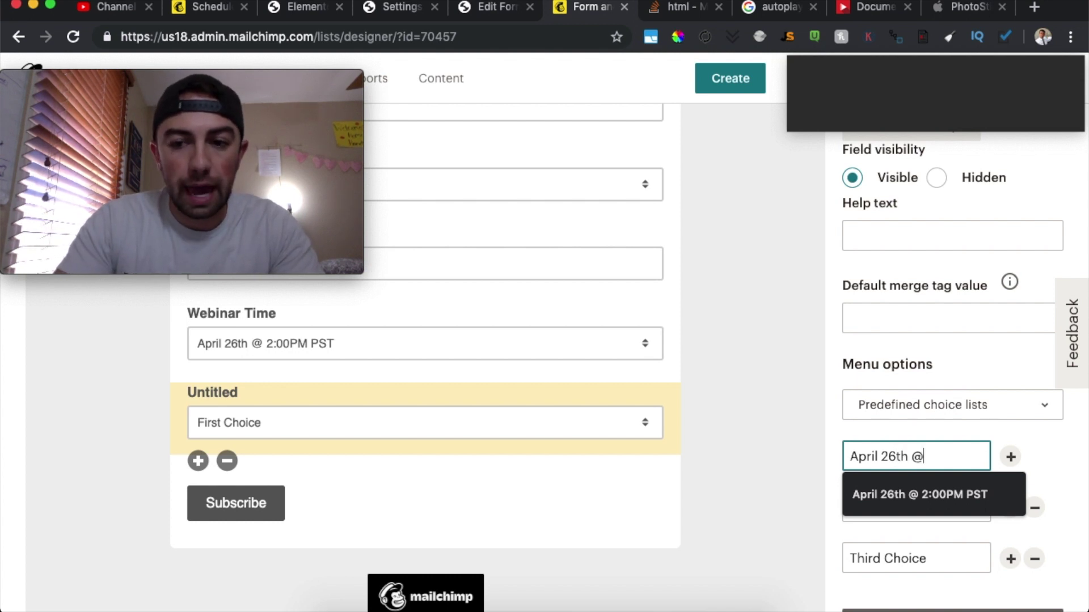
text( 2:00PM PST)
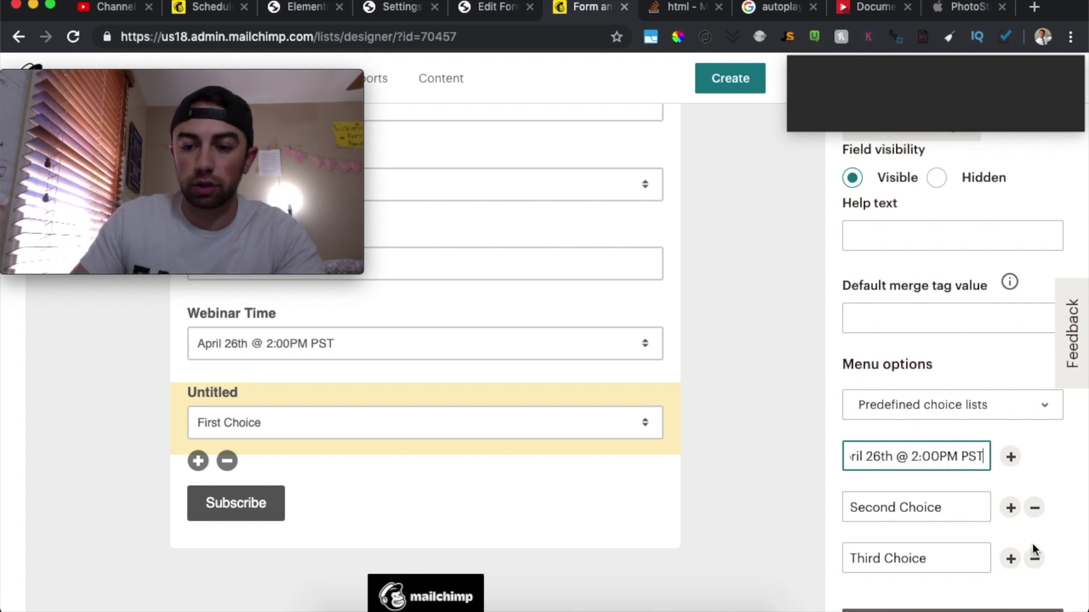
Step: Replace the new drop-down field's second menu option with "April 27th @ 5:00PM PST"
drag(972, 506, 852, 507)
key(BackSpace)
text(April 27th)
key(super+a)
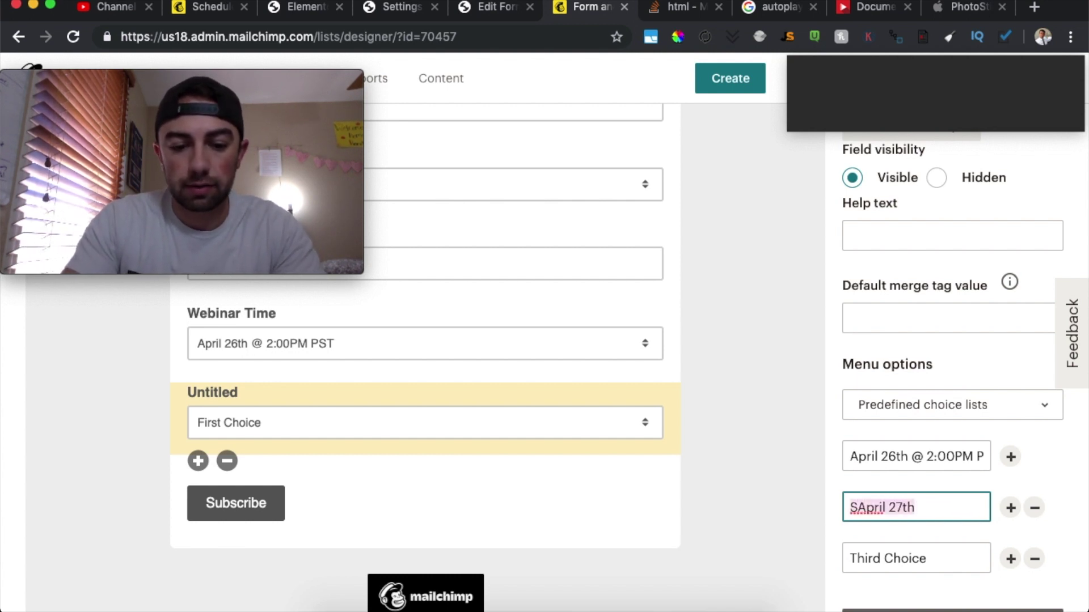
text(April 2)
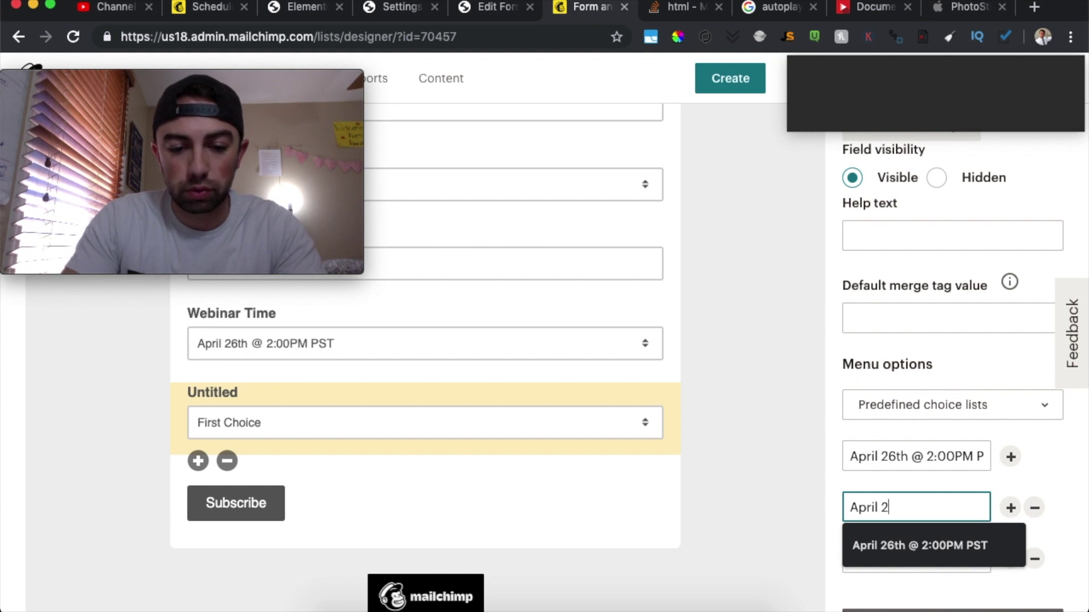
text(7th @ 5:00)
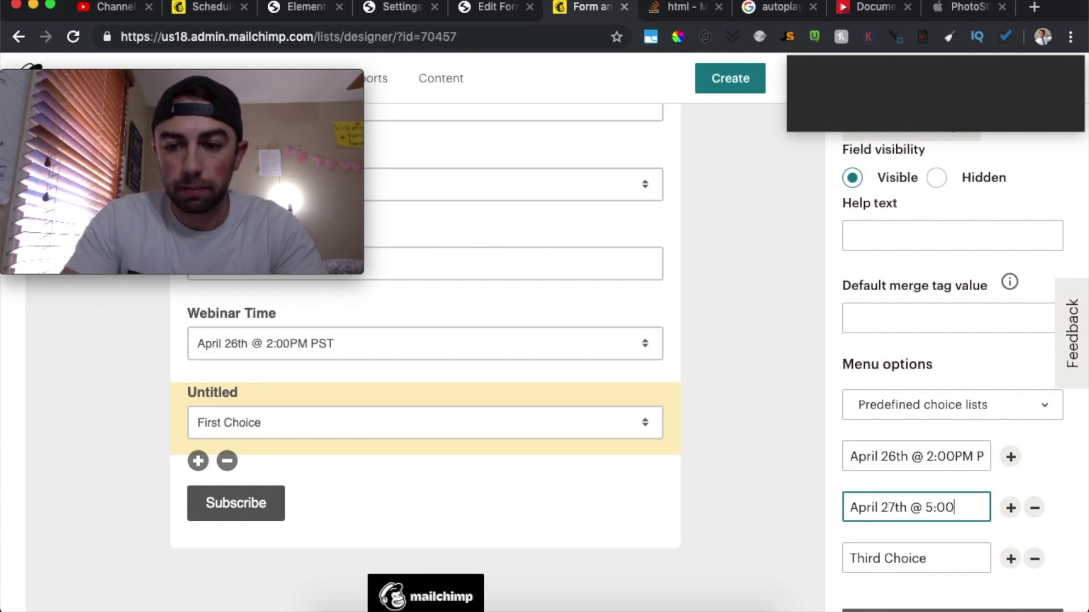
text(PM PST)
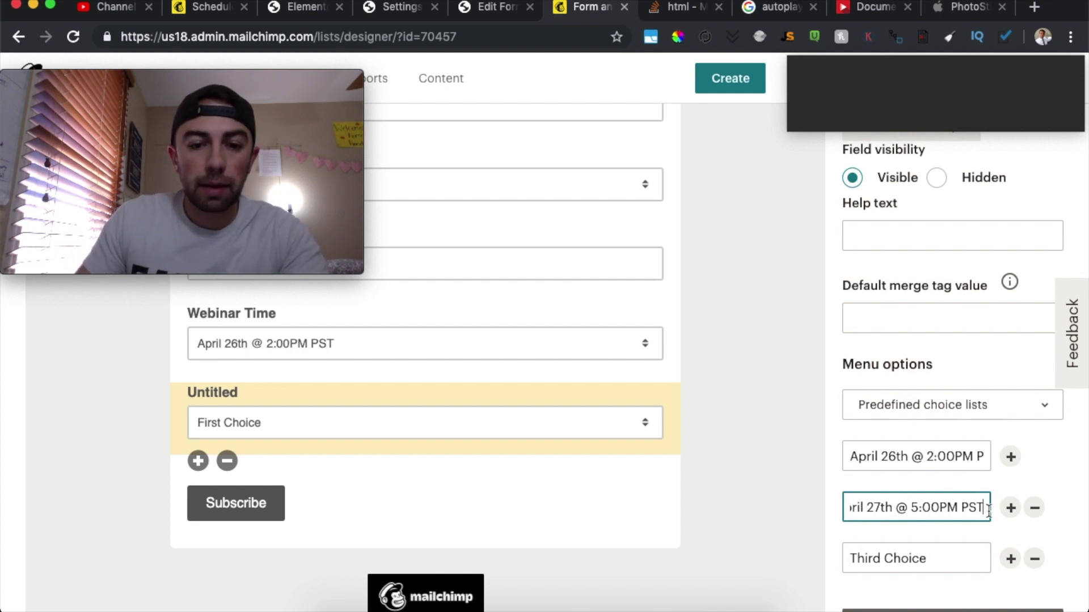
Step: Add two more menu options after Third Choice in the new drop-down field
scroll(925, 494, down, 3)
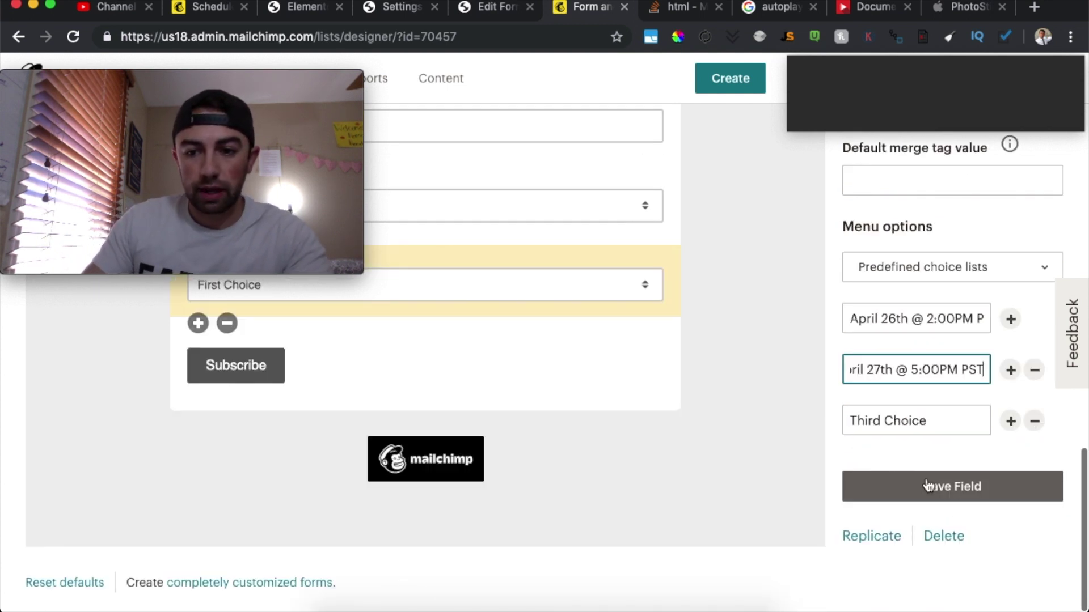
click(1011, 421)
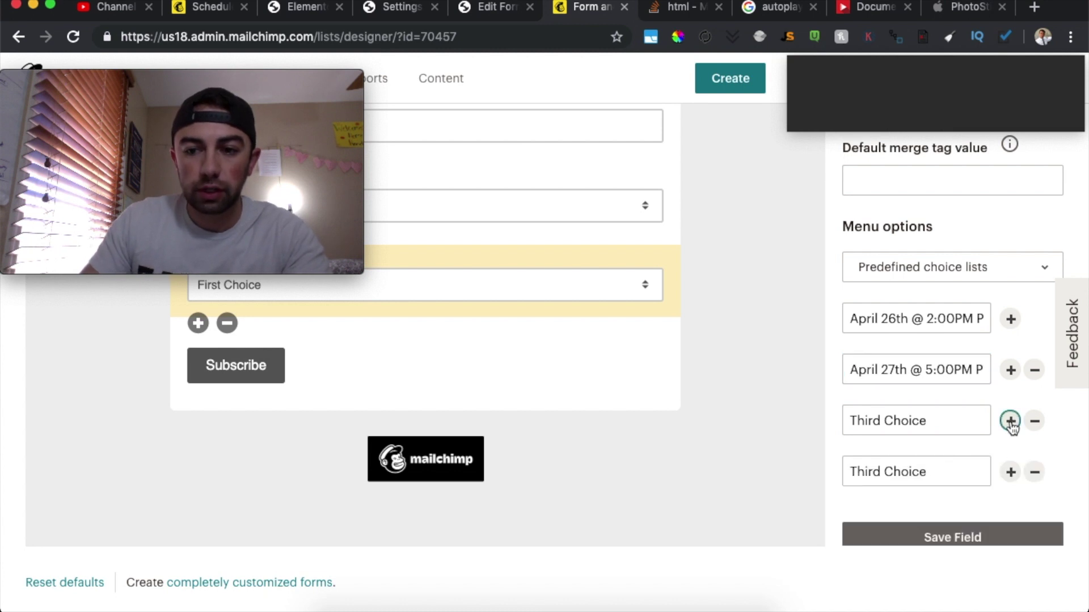
click(1010, 421)
scroll(953, 439, down, 2)
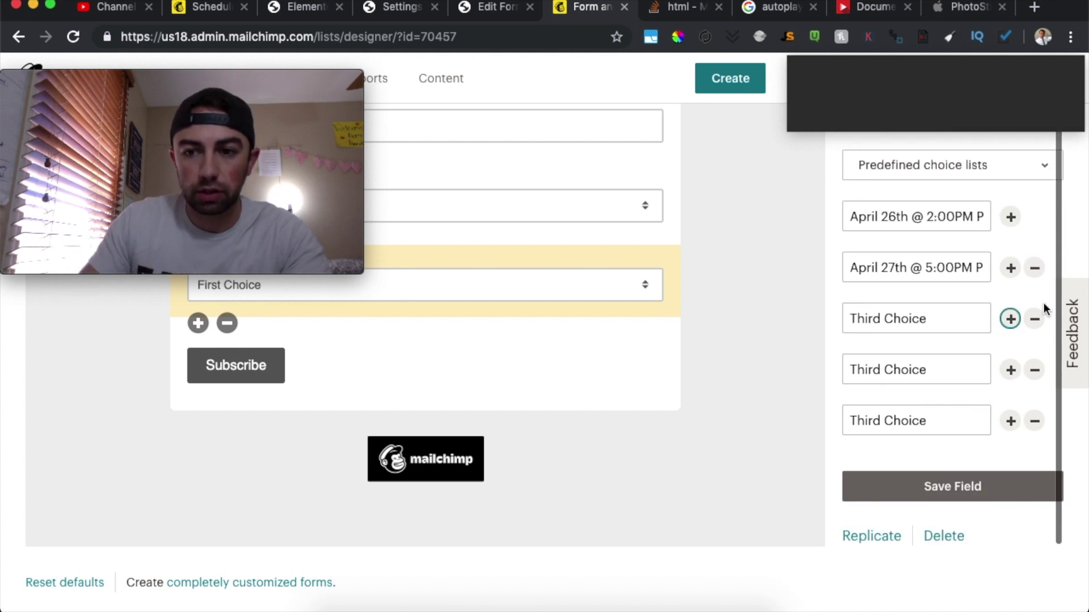
Step: Remove every menu option except April 26th @ 2:00PM PST from the new drop-down field and save the field
click(1036, 317)
click(1036, 319)
click(1034, 369)
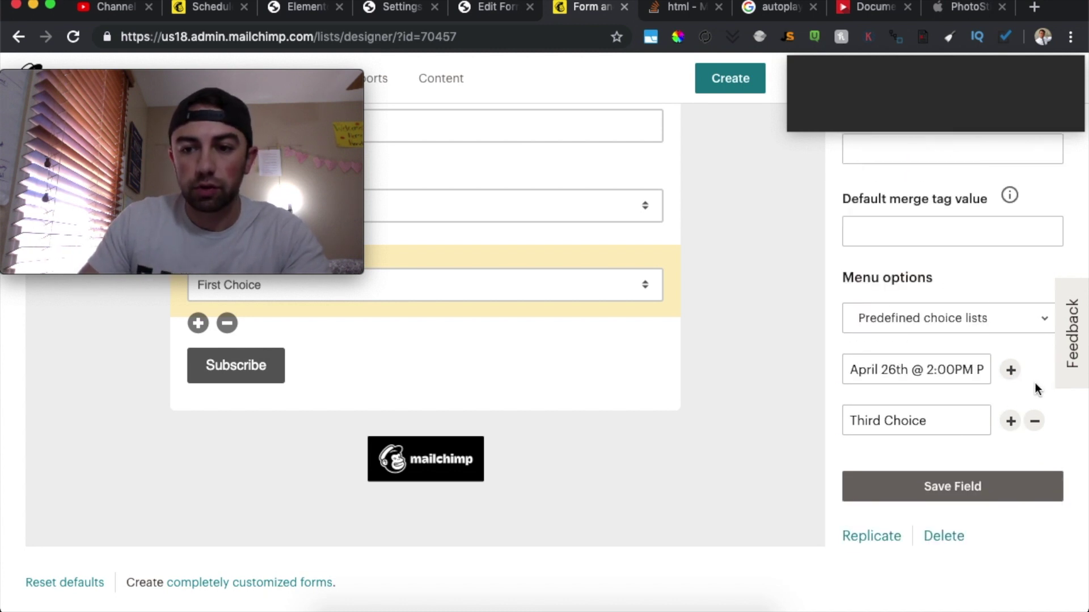
click(1036, 421)
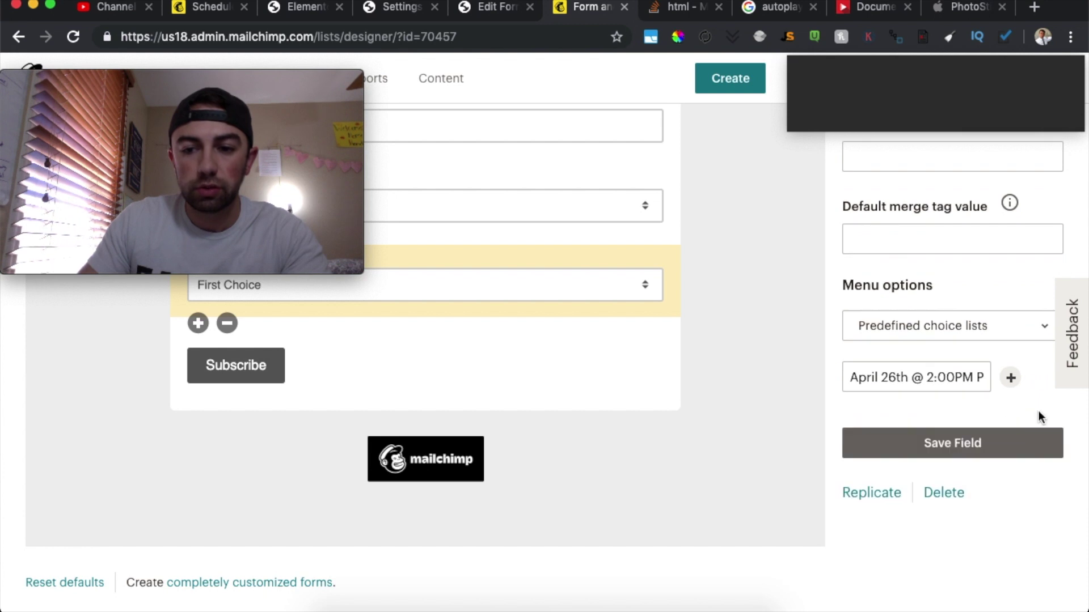
click(962, 442)
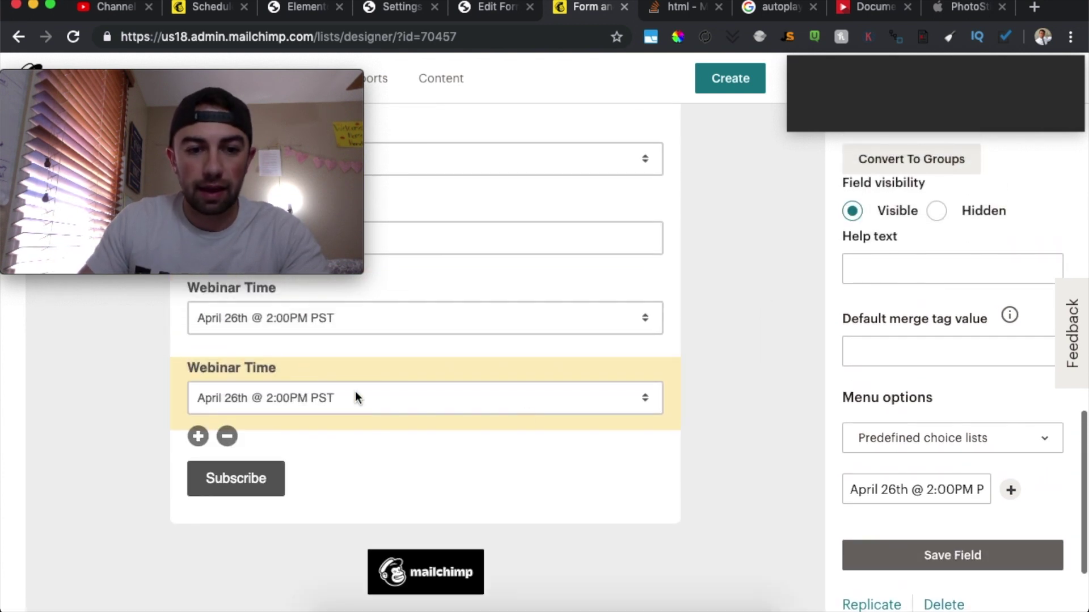
Step: Delete the duplicate Webinar Time field above the Subscribe button, entering DELETE as the confirmation text
click(227, 432)
click(478, 360)
text(DELETE)
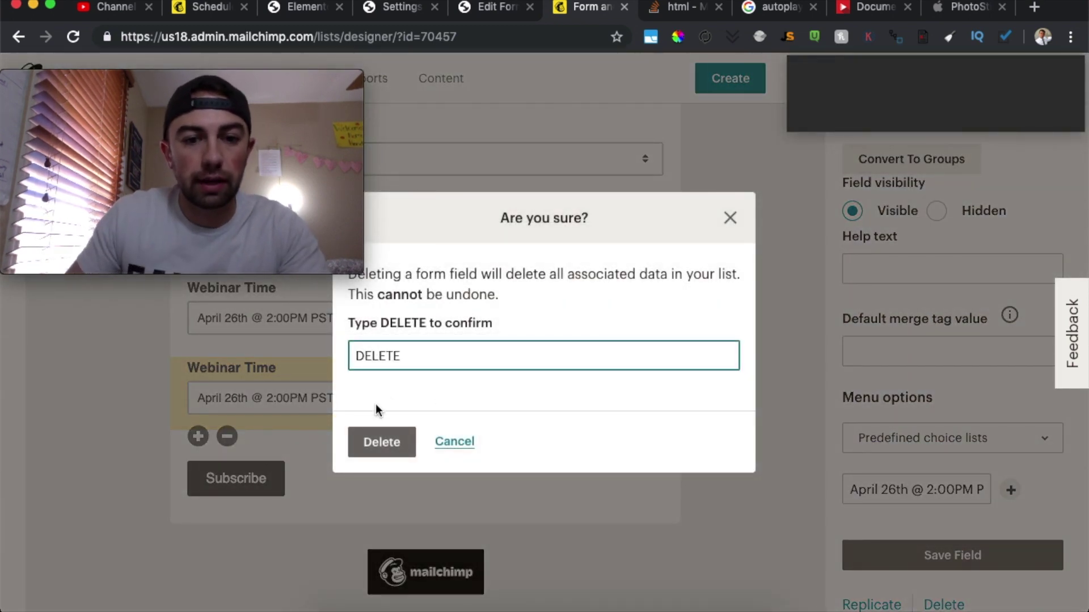
click(380, 443)
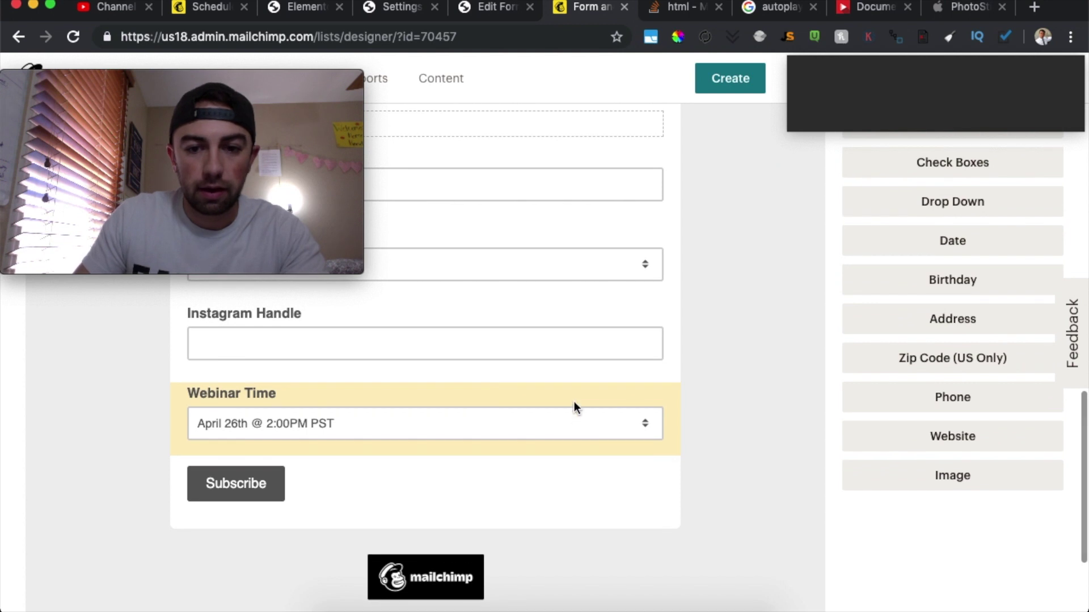
Step: Open the field settings of the remaining Webinar Time field and review its label, tag, required setting and menu options
click(574, 407)
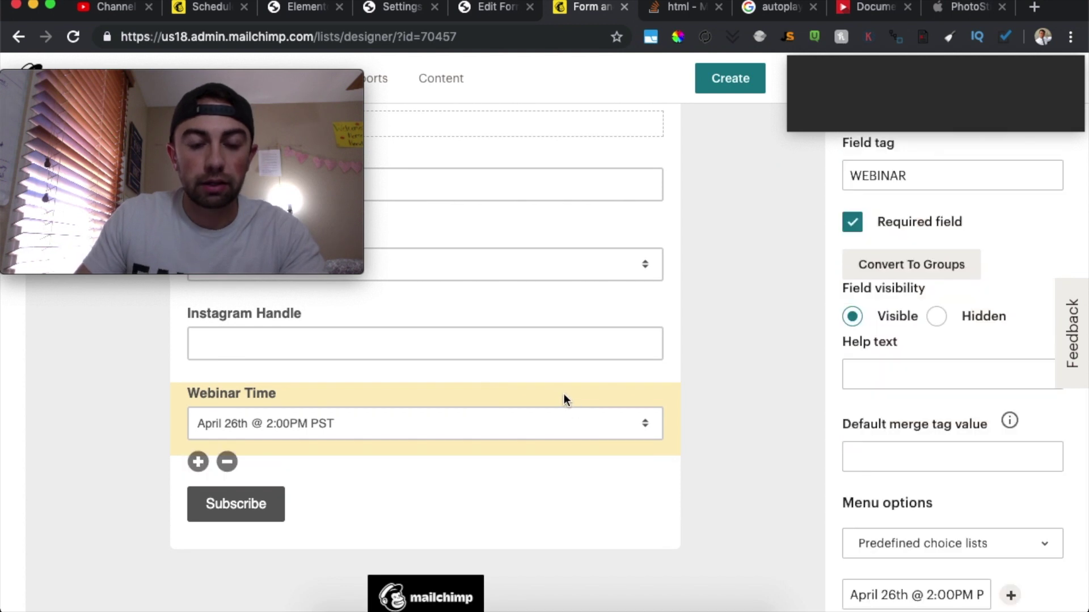
scroll(856, 284, up, 3)
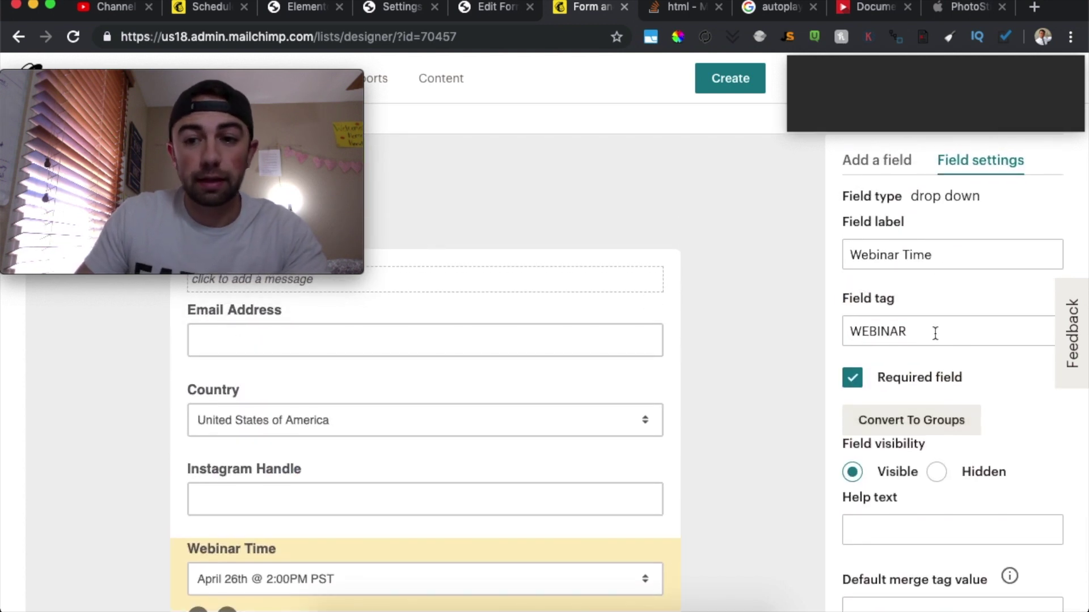
scroll(935, 333, down, 5)
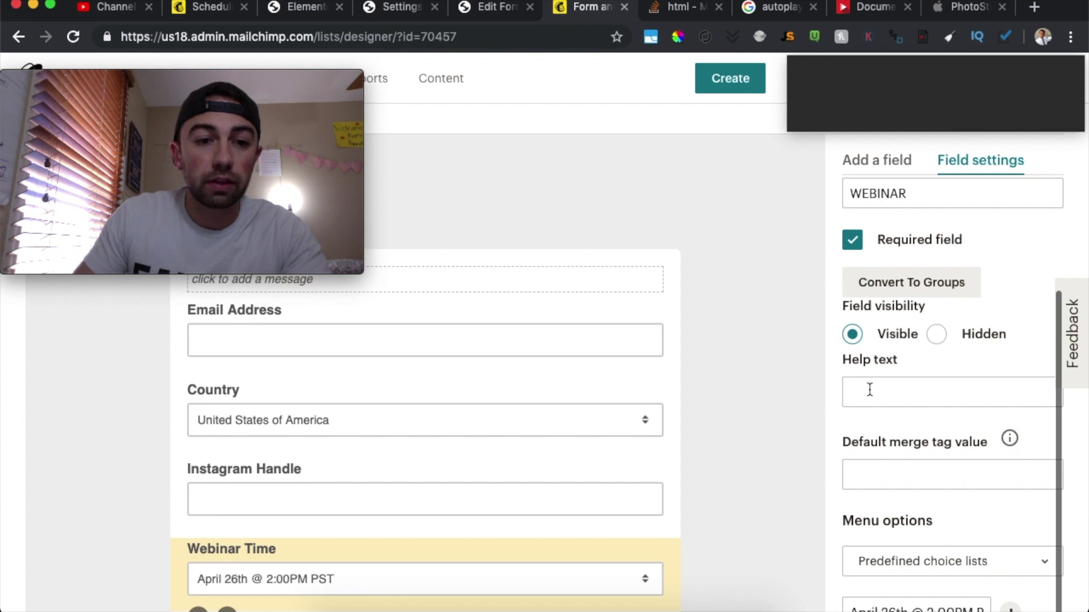
scroll(880, 368, down, 5)
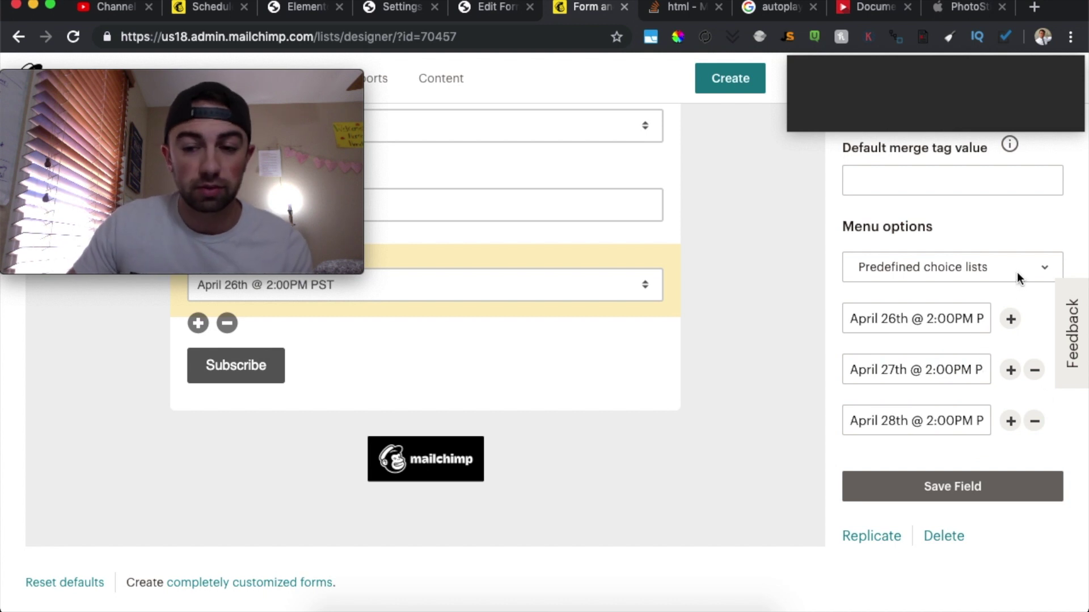
scroll(970, 320, up, 5)
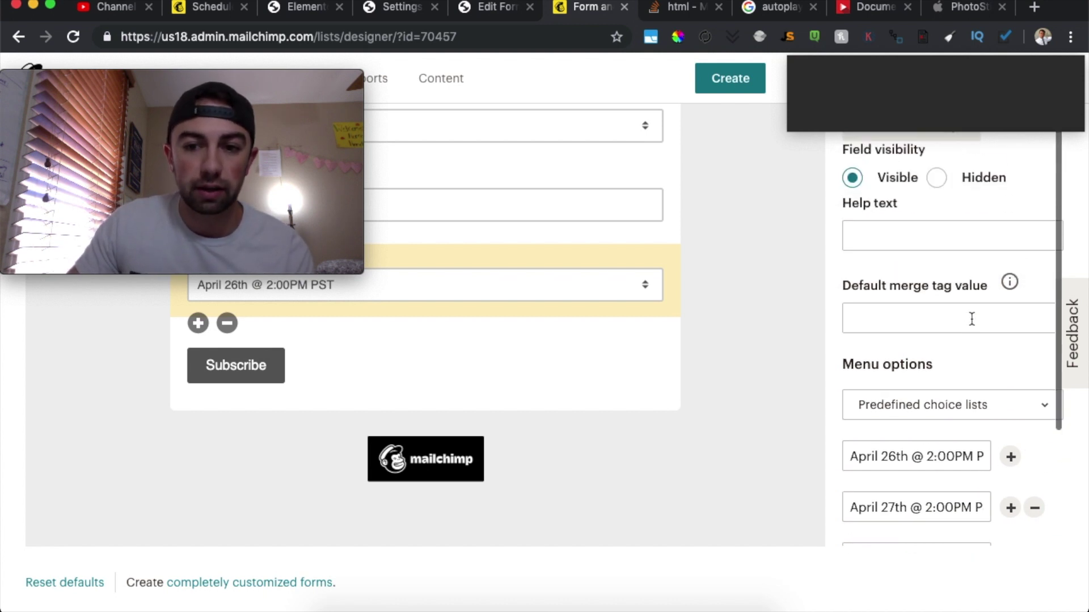
Step: Save the Webinar Time drop-down field with the April 26th, 27th and 28th menu options
scroll(599, 321, up, 5)
scroll(608, 317, up, 1)
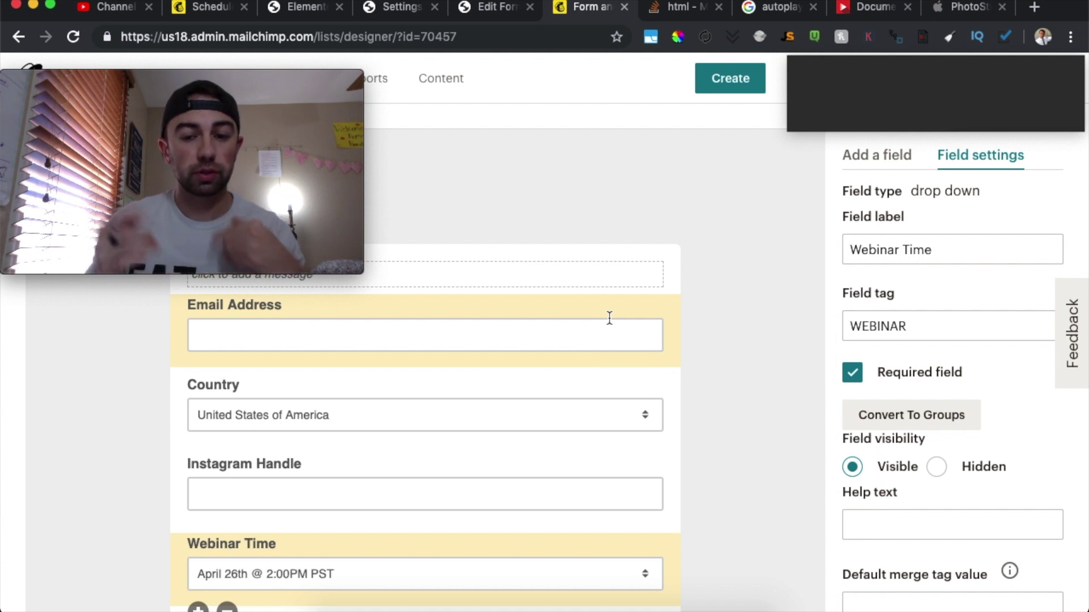
scroll(951, 260, down, 3)
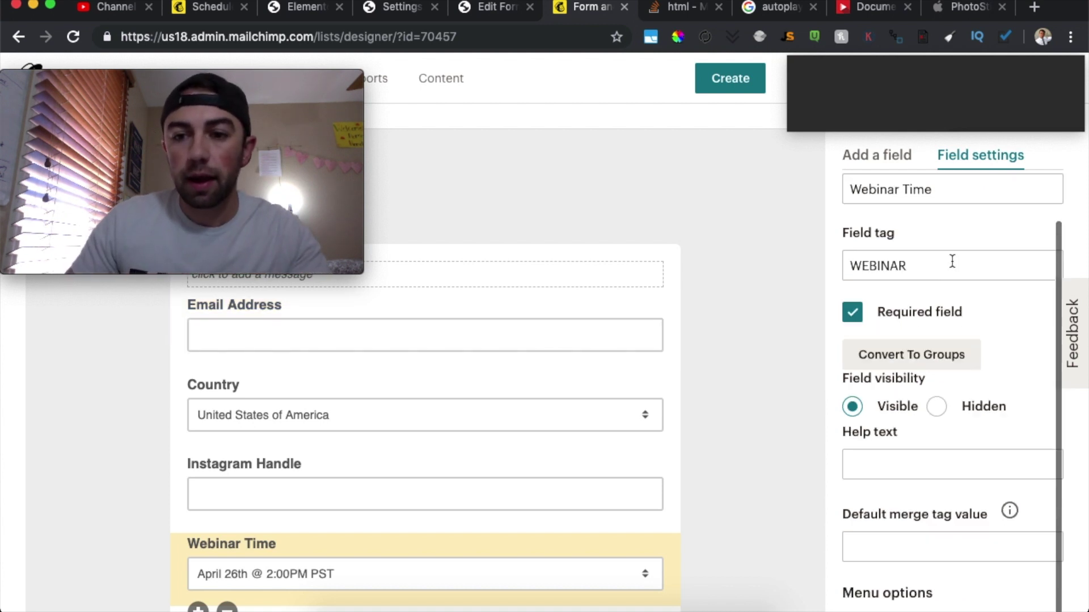
scroll(764, 277, down, 5)
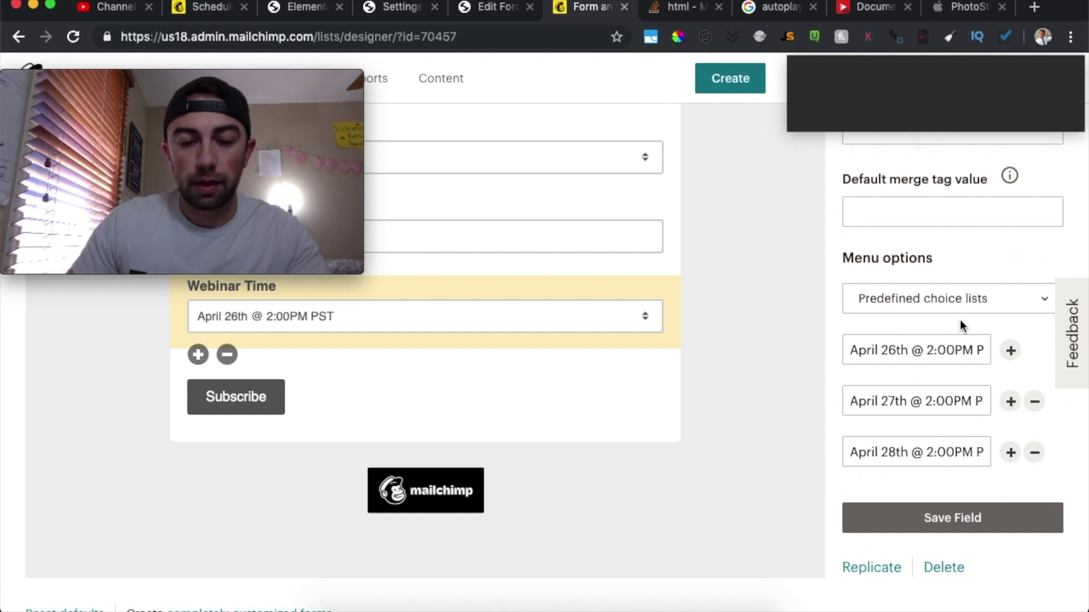
click(986, 519)
scroll(772, 302, up, 6)
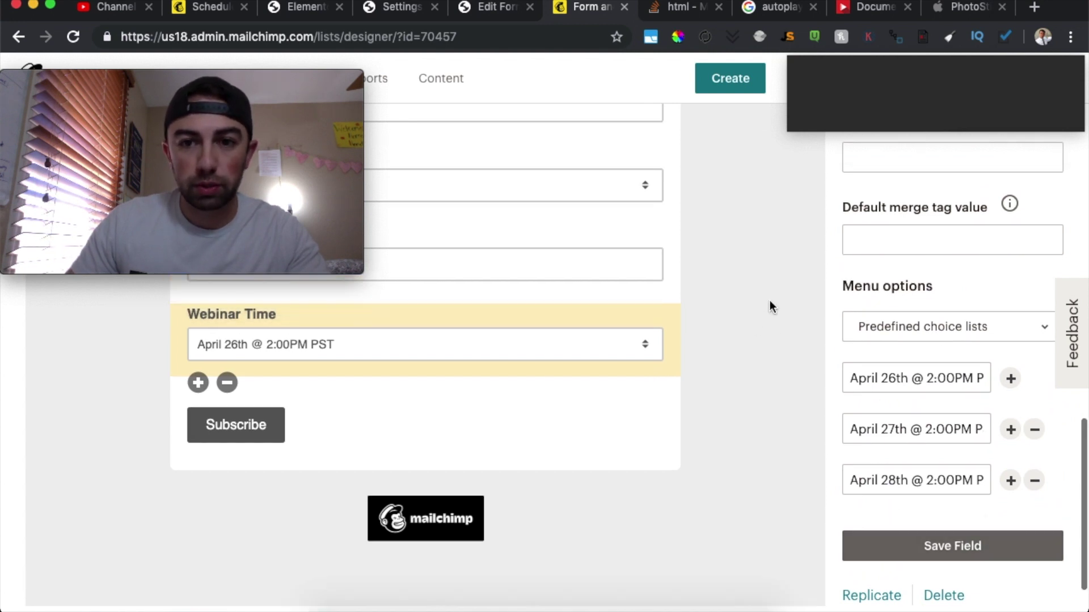
scroll(801, 450, up, 6)
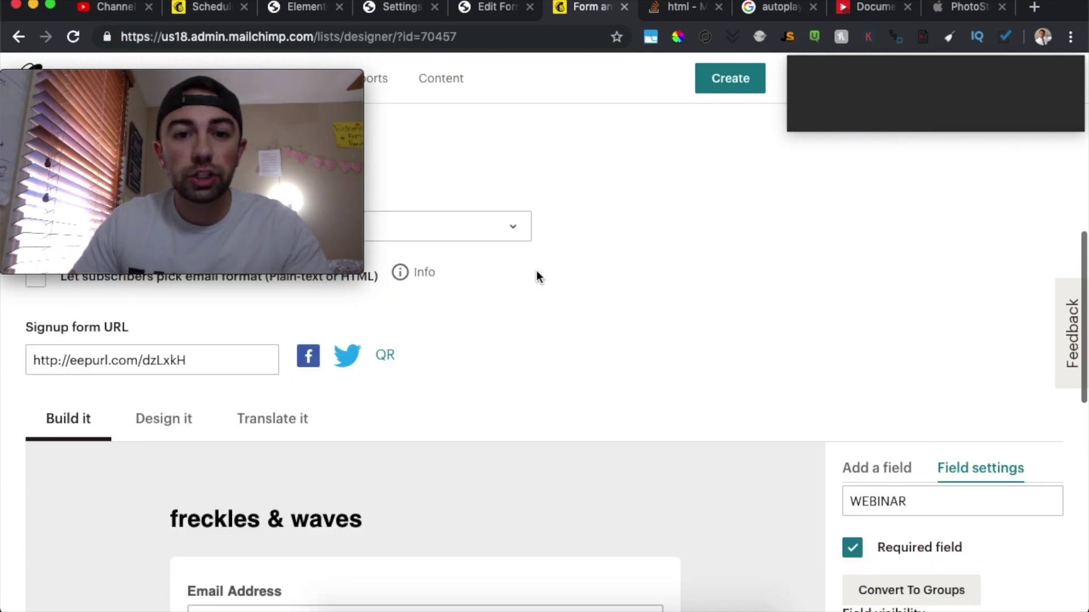
Step: Switch to the WordPress admin and open the opt-in forms page of Easy Forms for Mailchimp
click(404, 10)
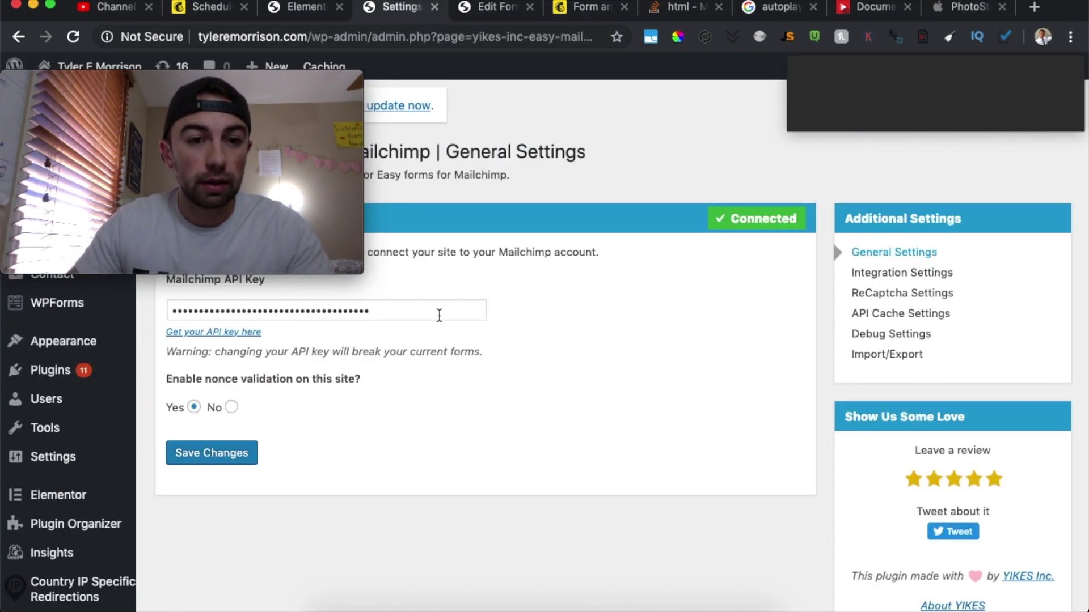
mouse_move(304, 78)
drag(305, 78, 338, 58)
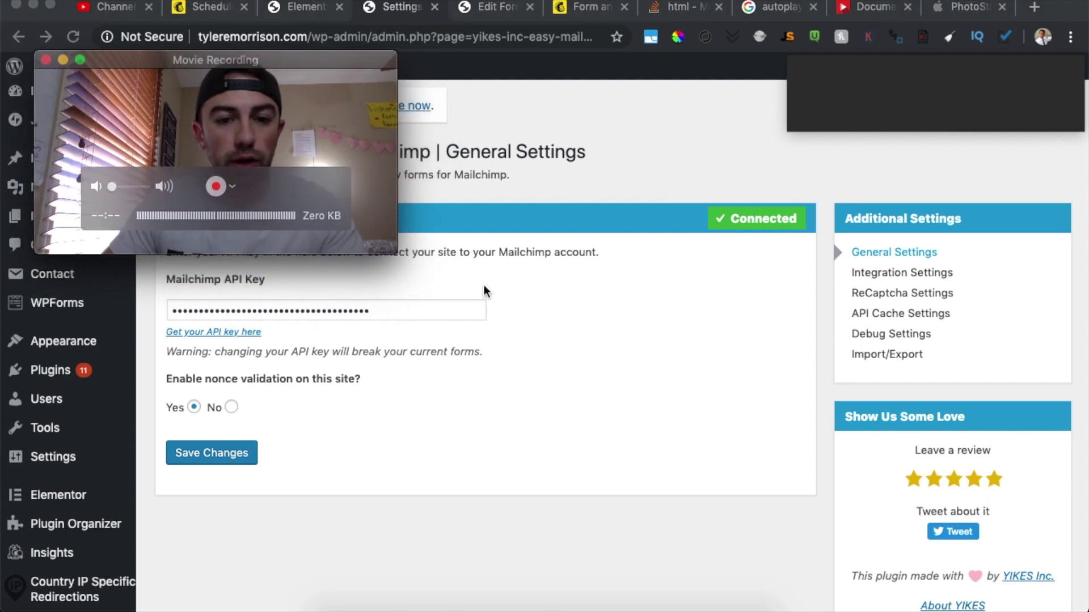
scroll(98, 524, down, 5)
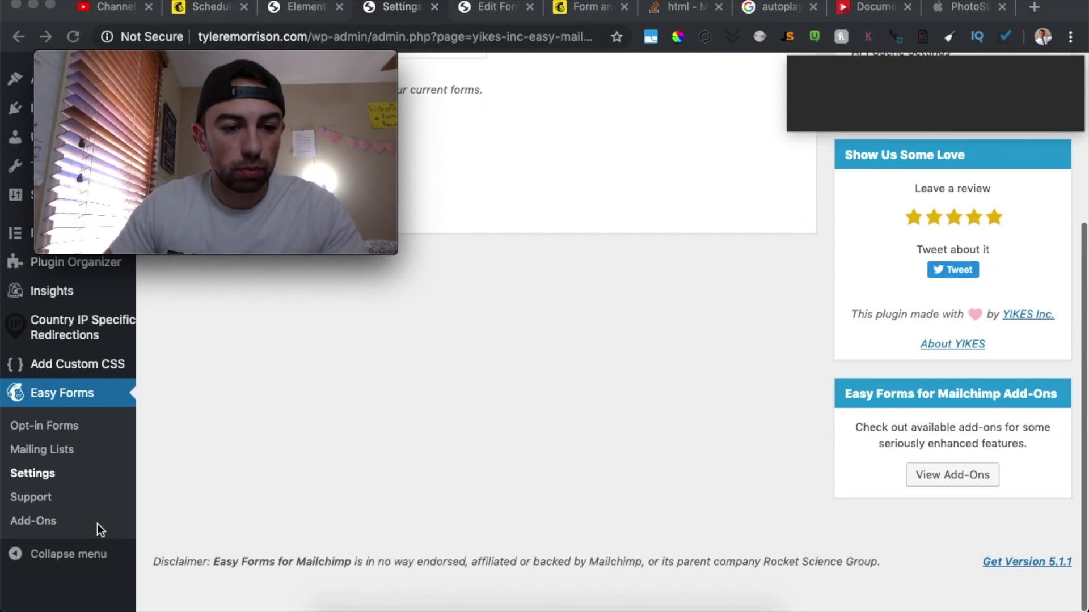
click(56, 460)
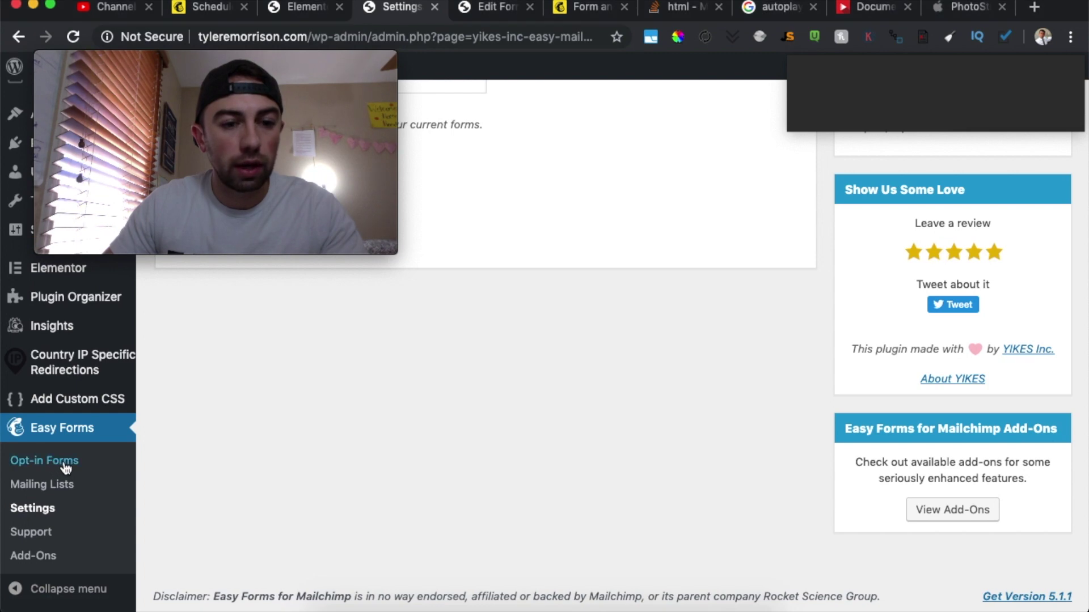
click(64, 463)
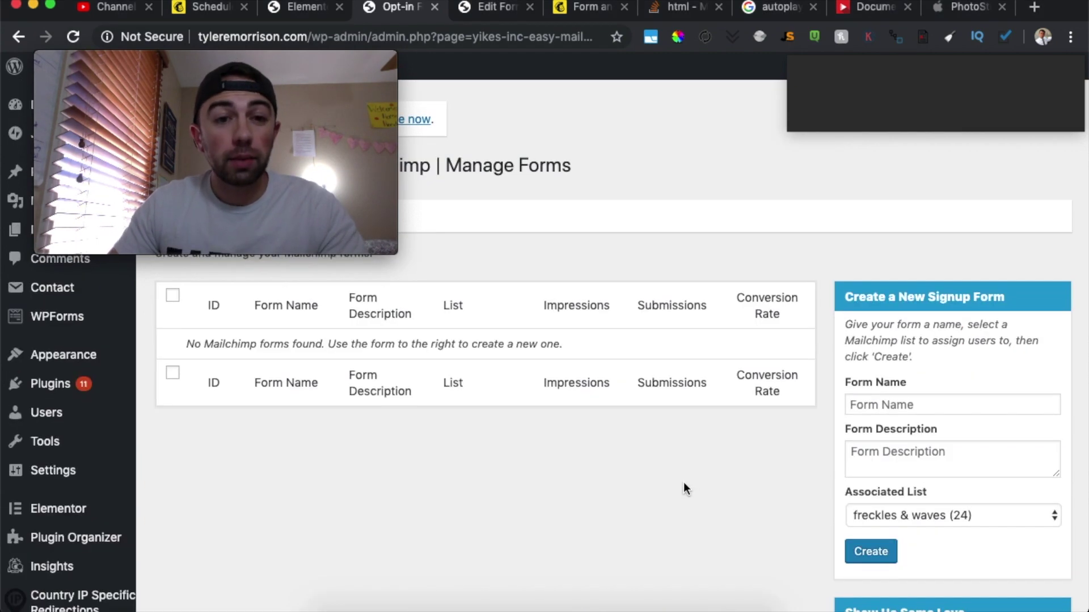
drag(336, 58, 301, 0)
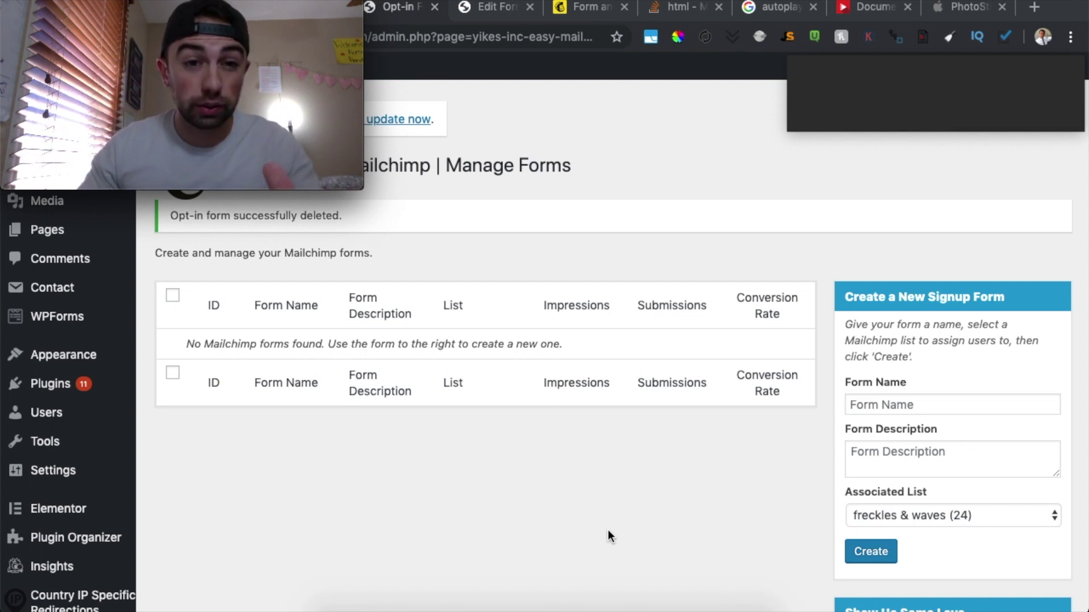
Step: Create a signup form named Webinar Registration with the description "Register for the webinar!" for the freckles & waves list
click(953, 409)
click(945, 370)
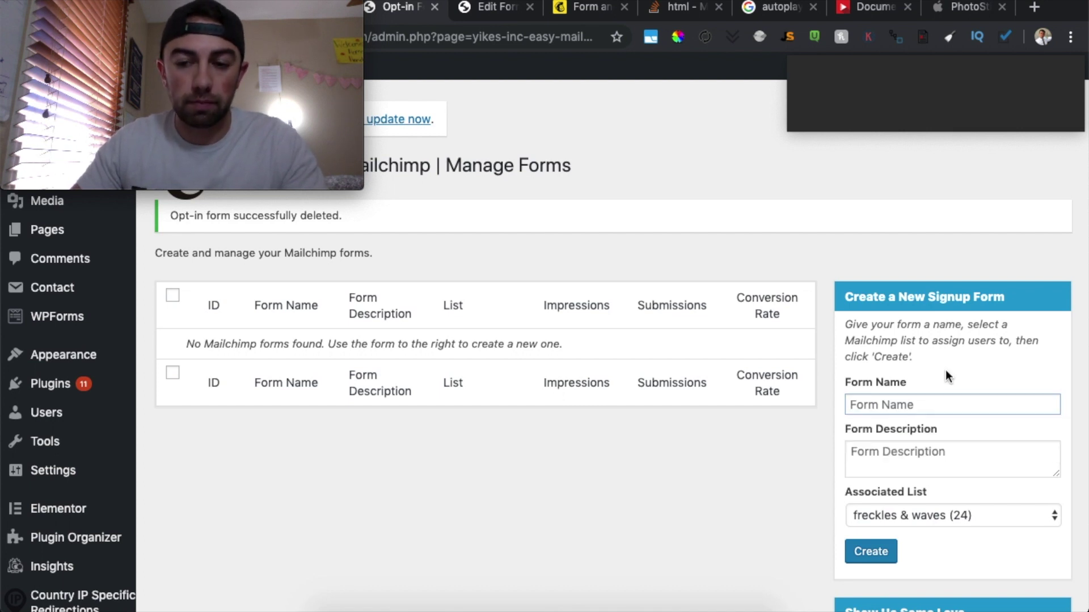
click(926, 403)
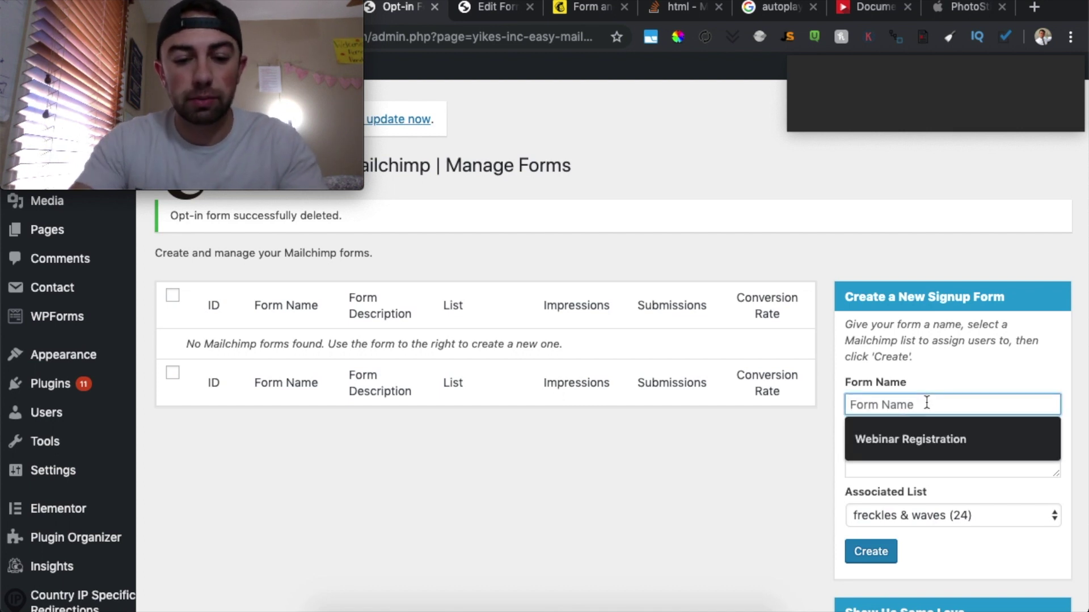
text(Webinar Regist)
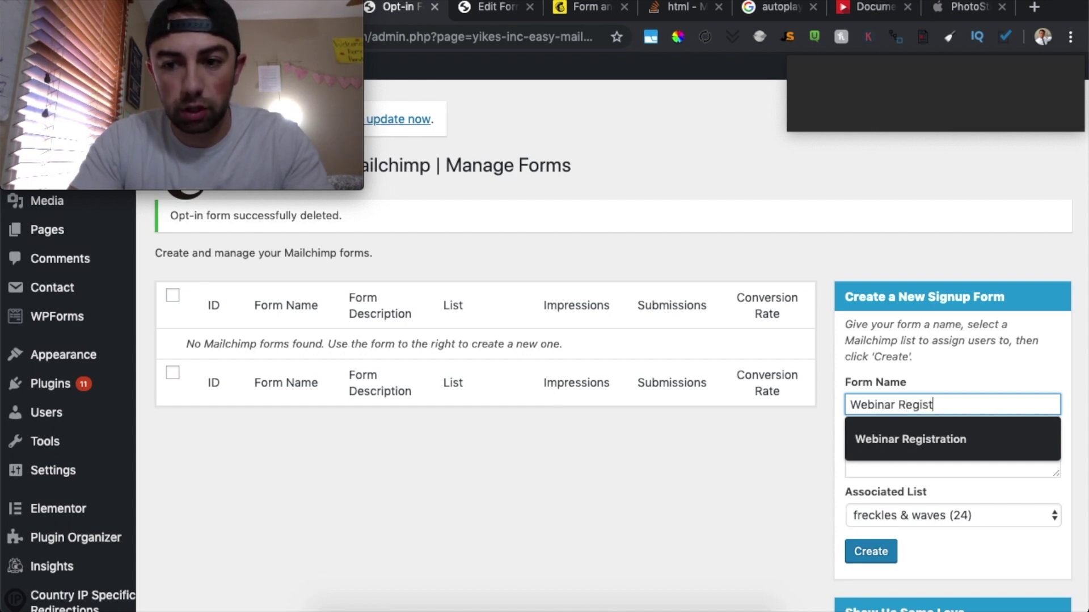
text(ration)
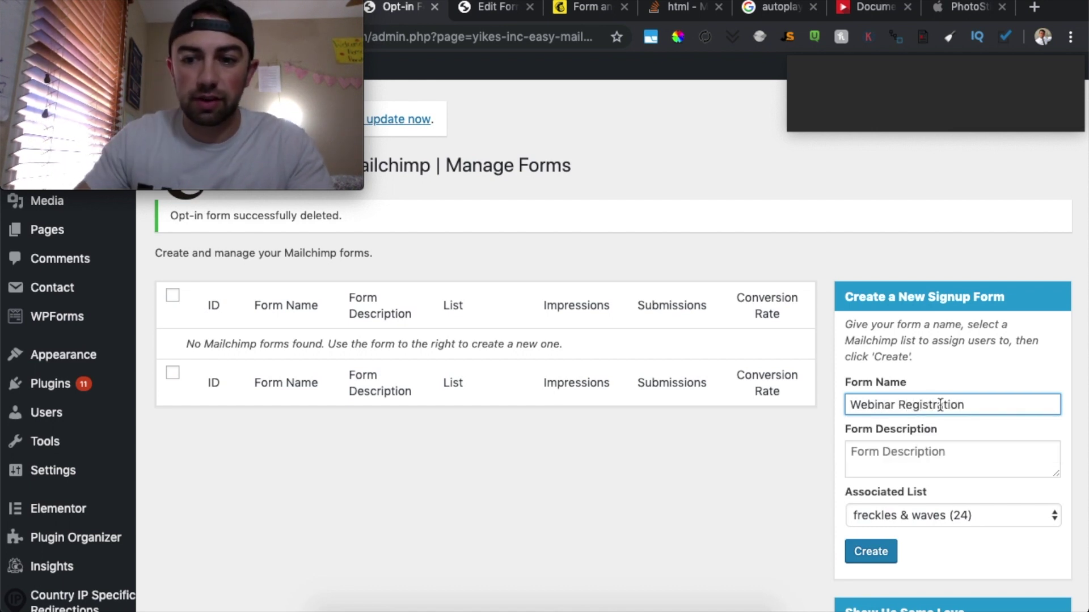
click(959, 448)
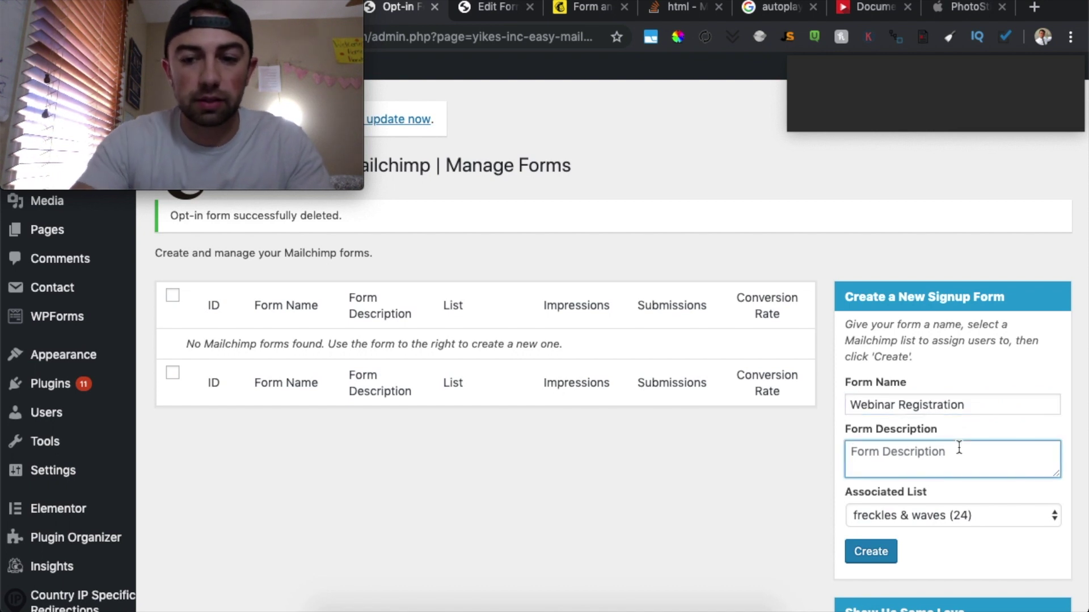
text(R)
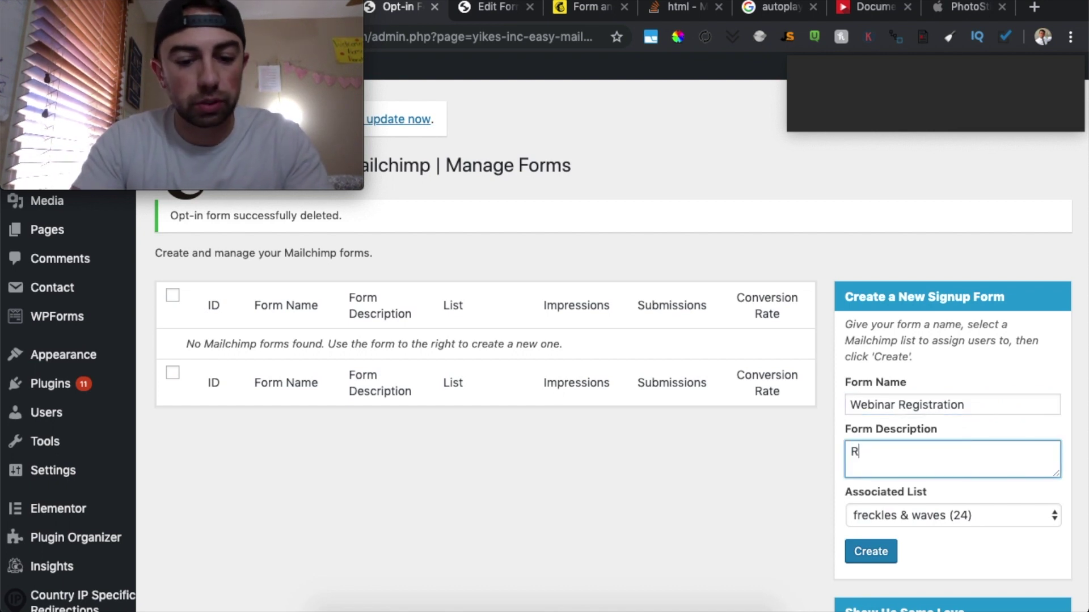
text(egister for the webinar!)
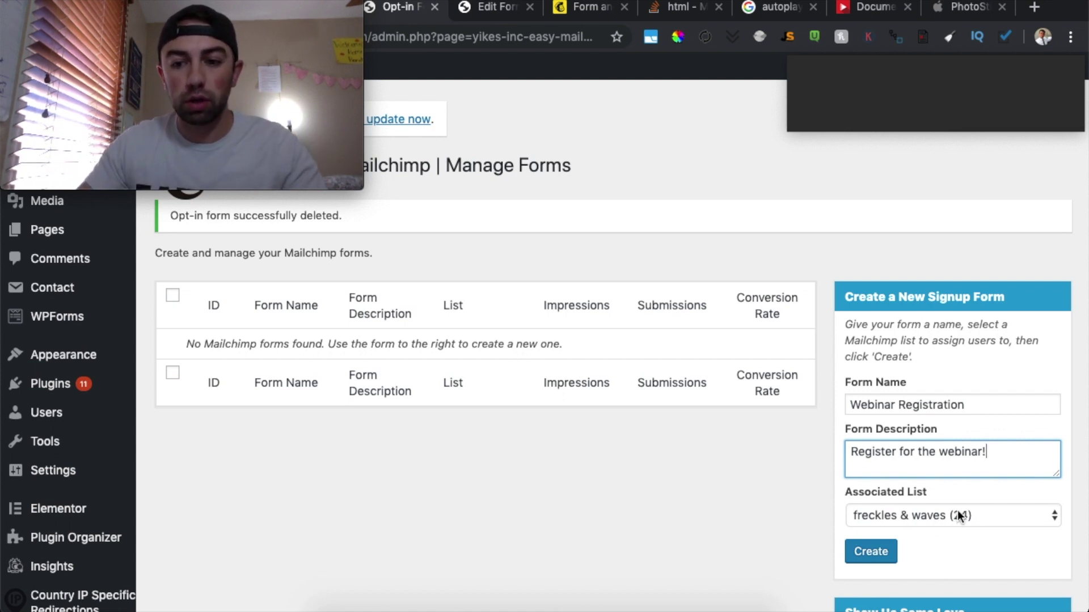
click(876, 551)
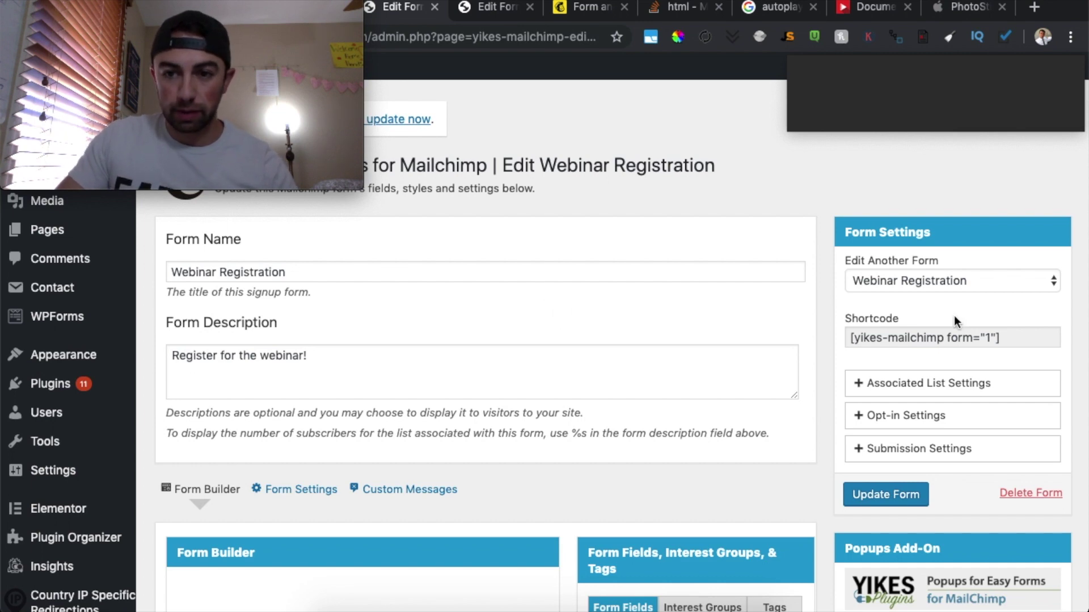
Step: Check which Mailchimp list is selected in the form's associated list settings
click(953, 389)
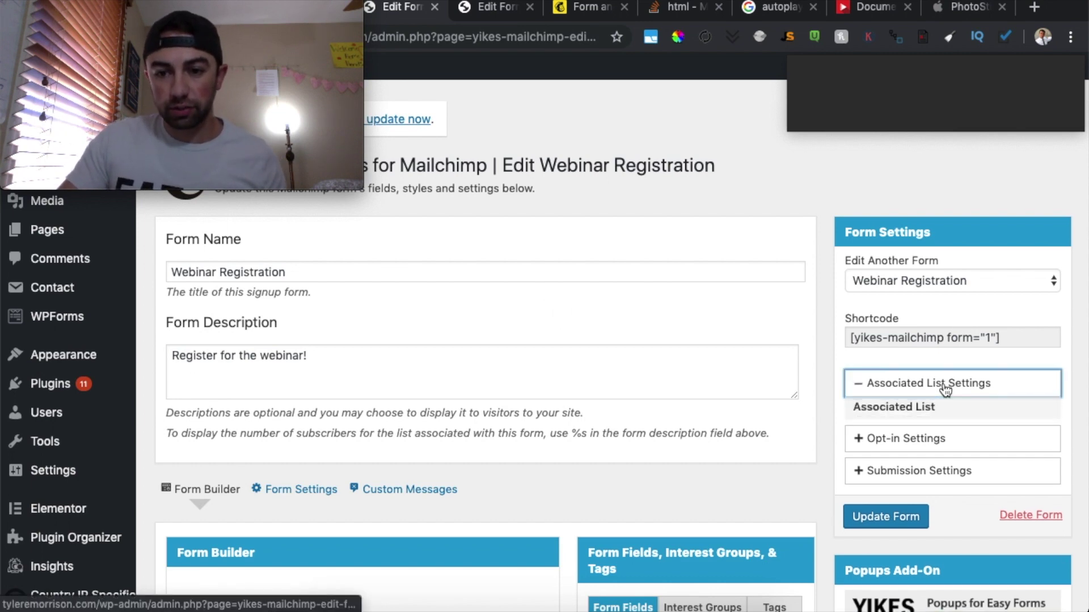
scroll(975, 357, down, 3)
scroll(975, 353, down, 1)
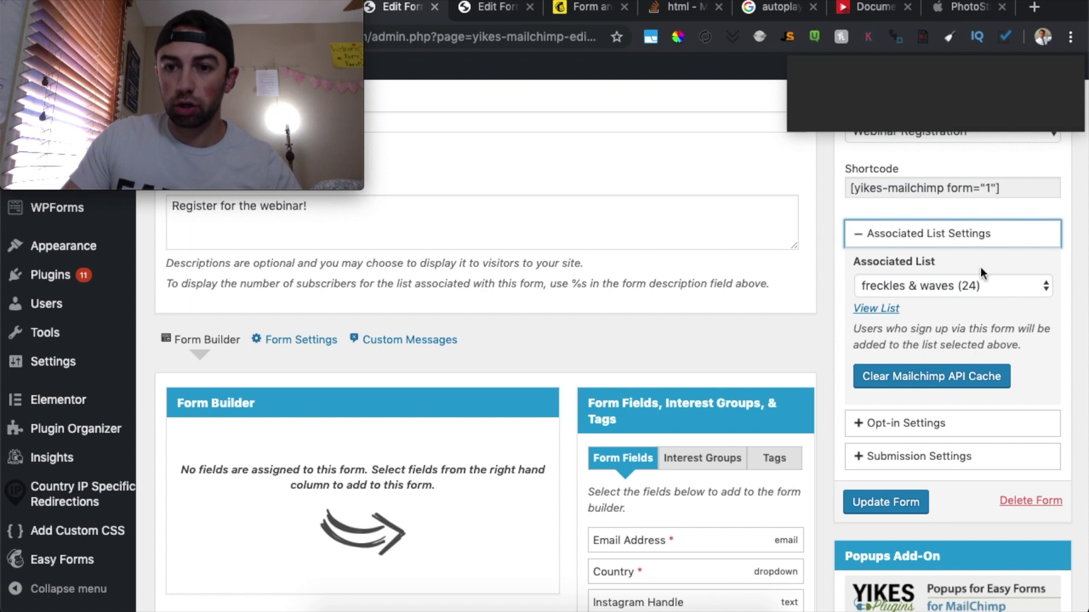
click(949, 238)
Step: Set the form's opt-in type to Single in its opt-in settings
click(911, 266)
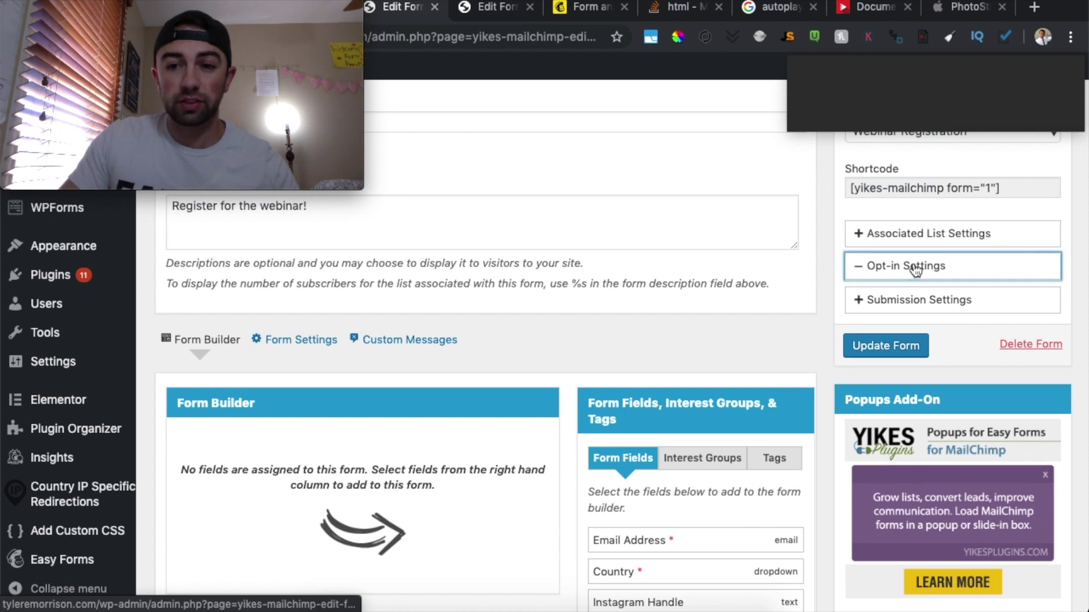
scroll(948, 273, down, 1)
scroll(952, 276, down, 3)
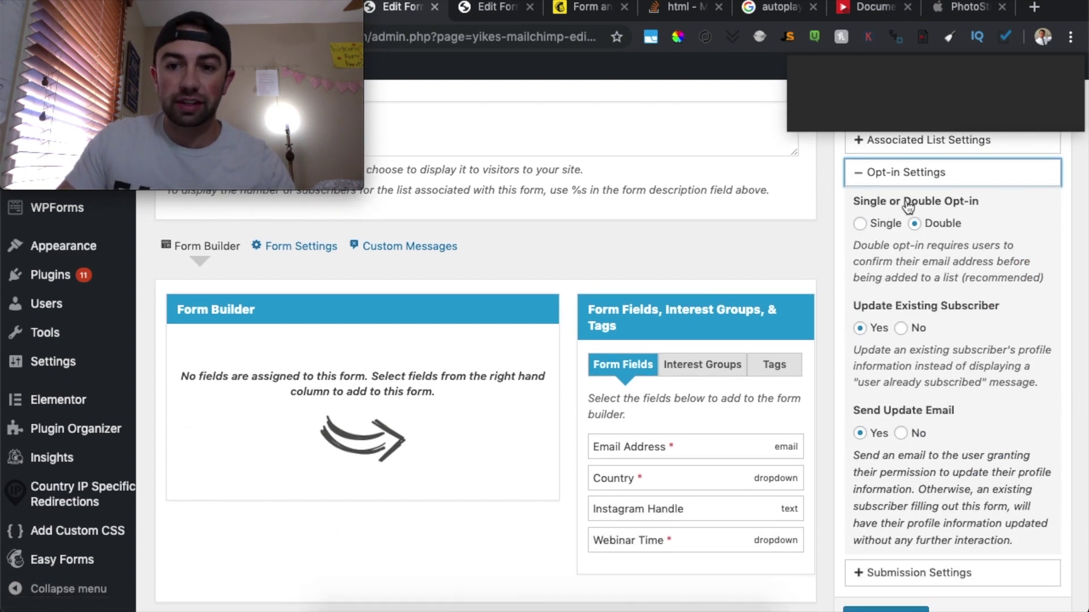
click(862, 224)
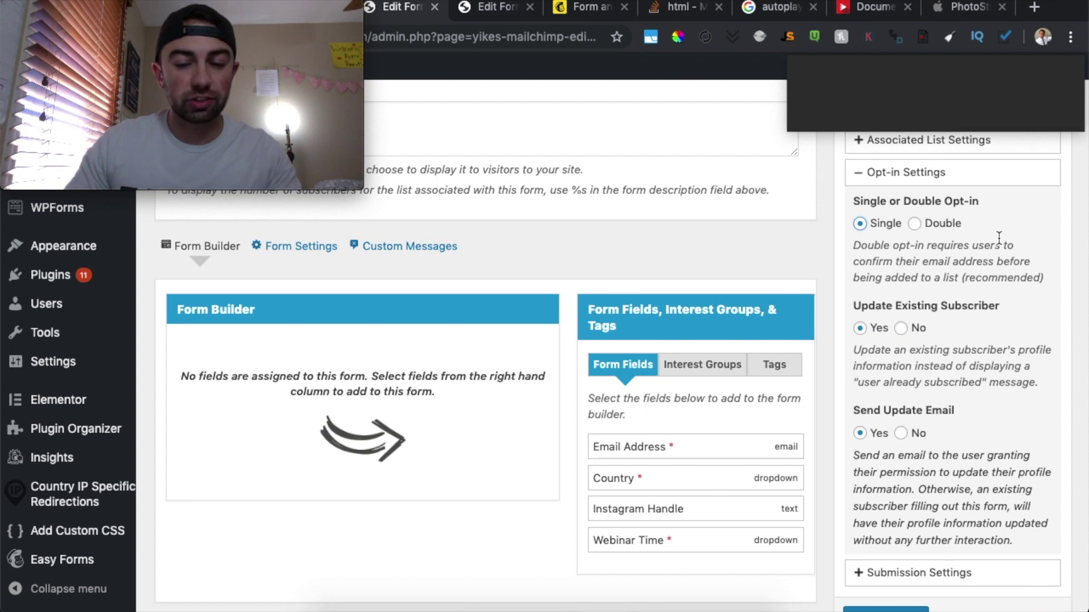
scroll(983, 266, down, 1)
scroll(981, 262, up, 1)
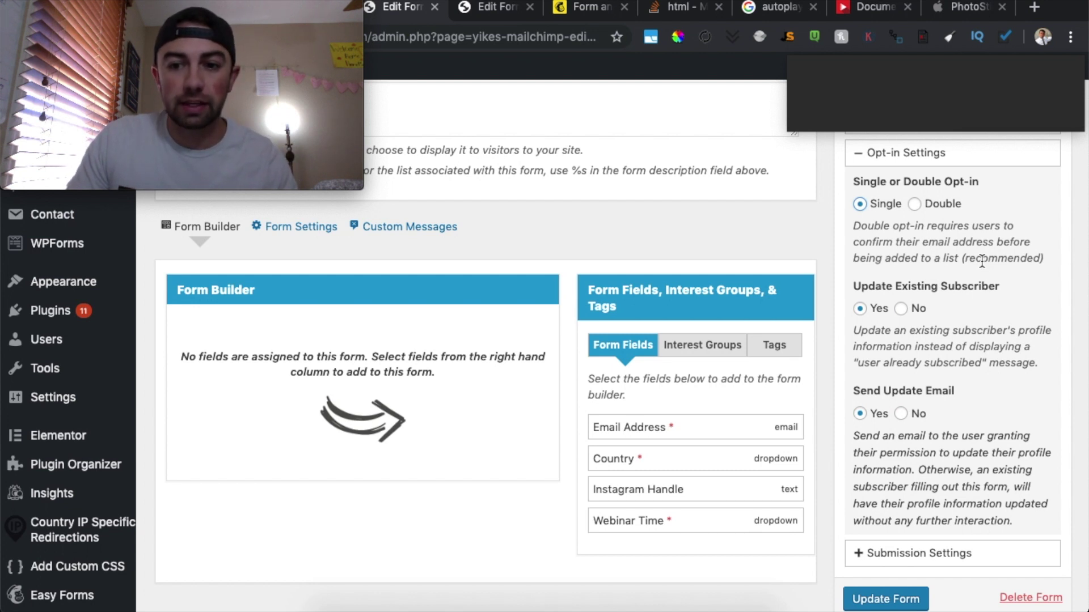
Step: Review the options for existing subscribers and set Send Update Email to No
scroll(982, 261, down, 2)
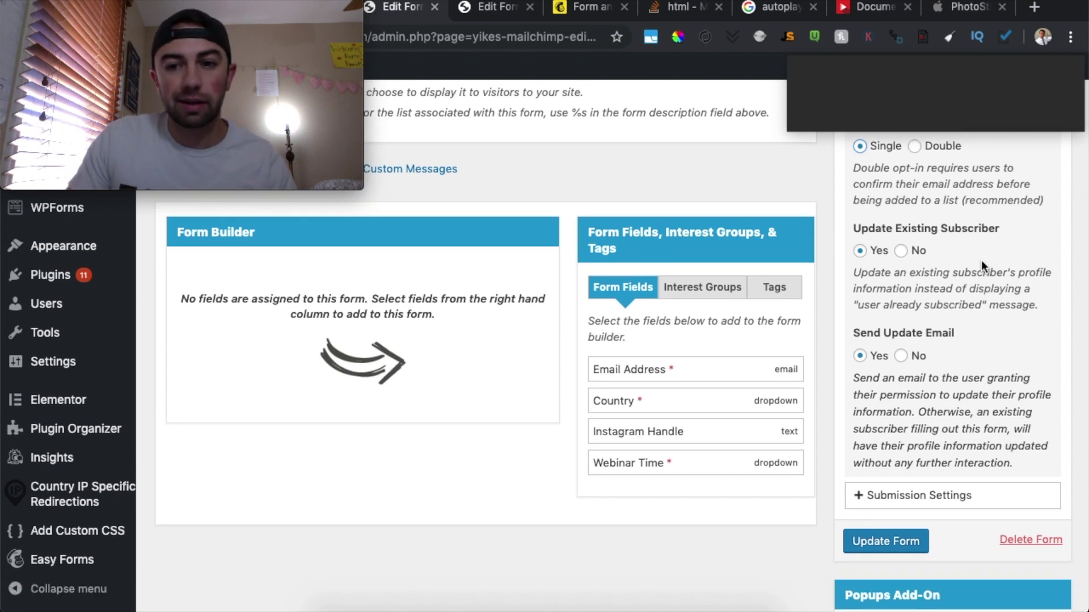
scroll(981, 260, up, 2)
scroll(987, 272, down, 3)
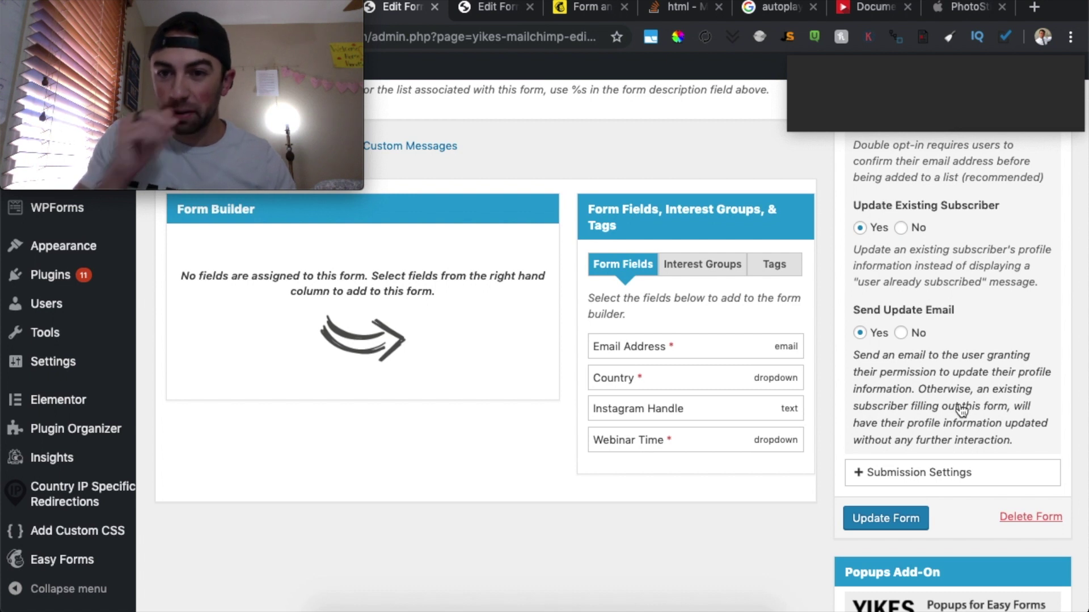
click(915, 334)
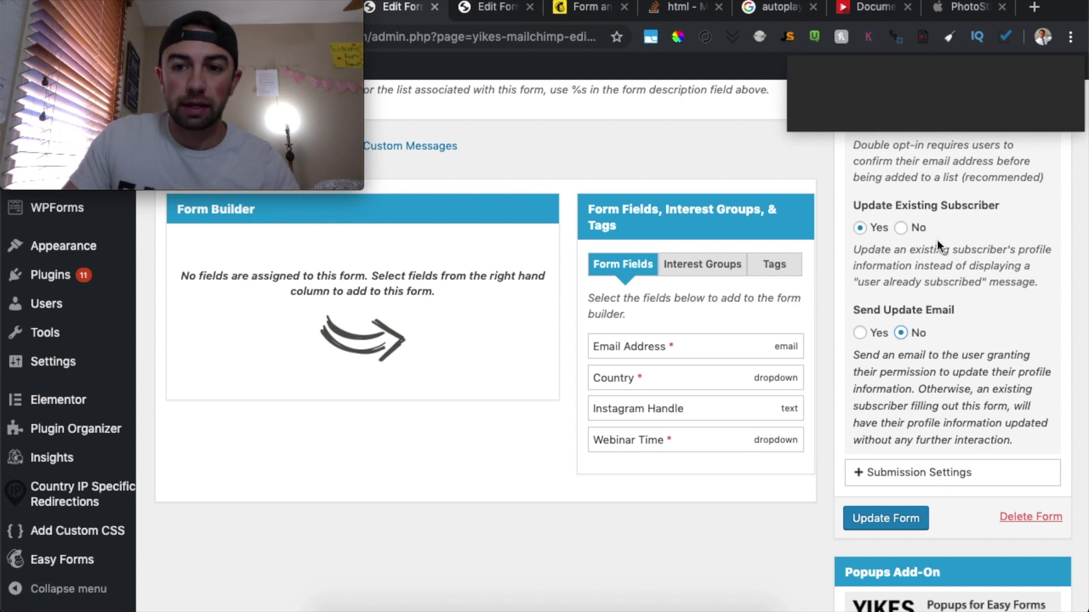
Step: Enable Redirect On Submission in the form's submission settings and review the remaining submission options
click(924, 475)
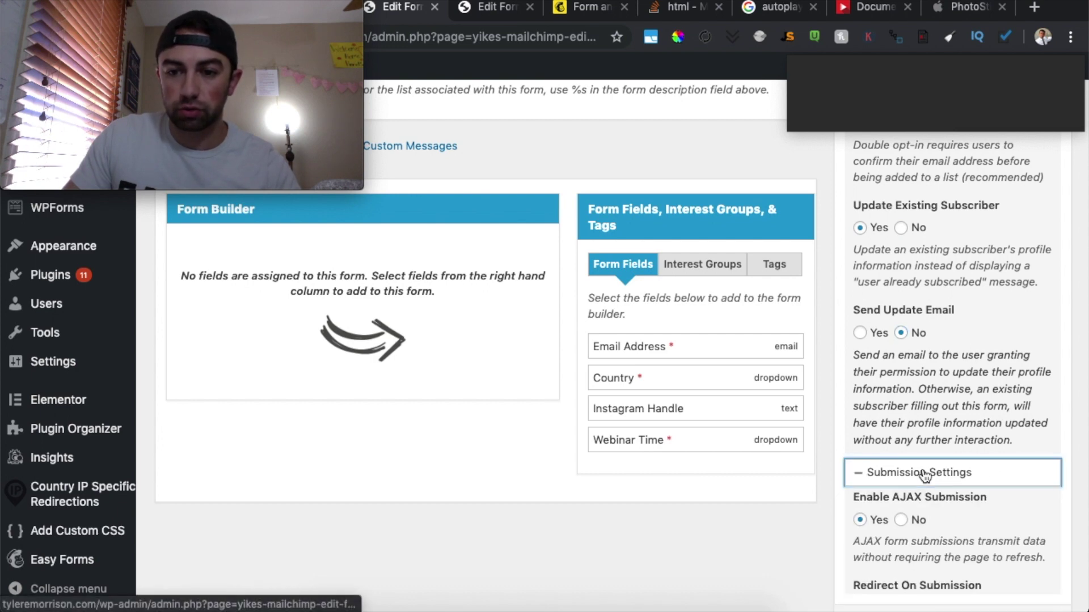
scroll(944, 341, up, 5)
click(934, 350)
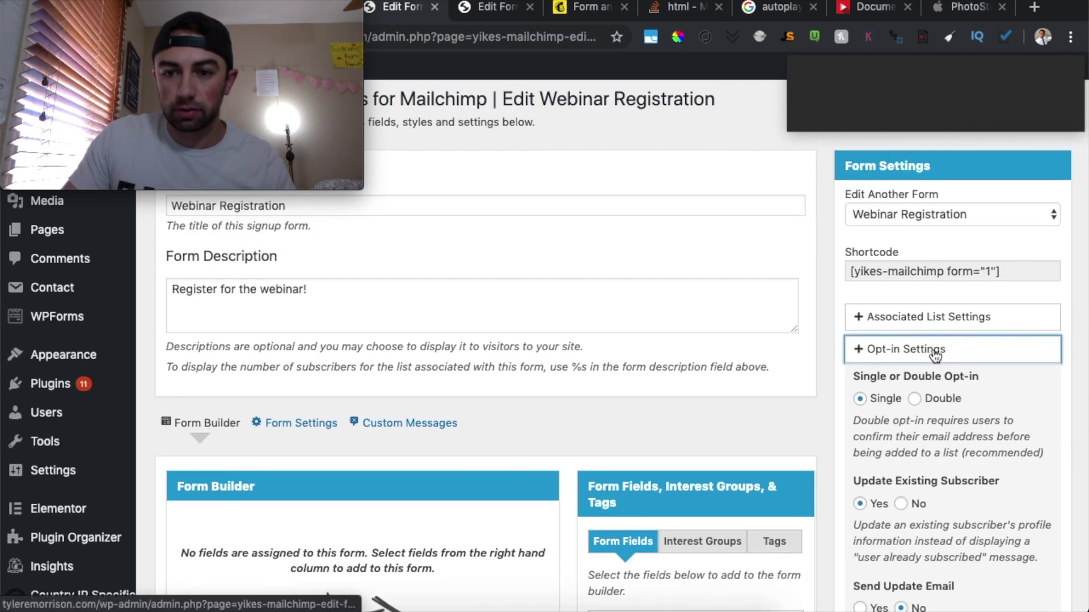
scroll(935, 349, down, 3)
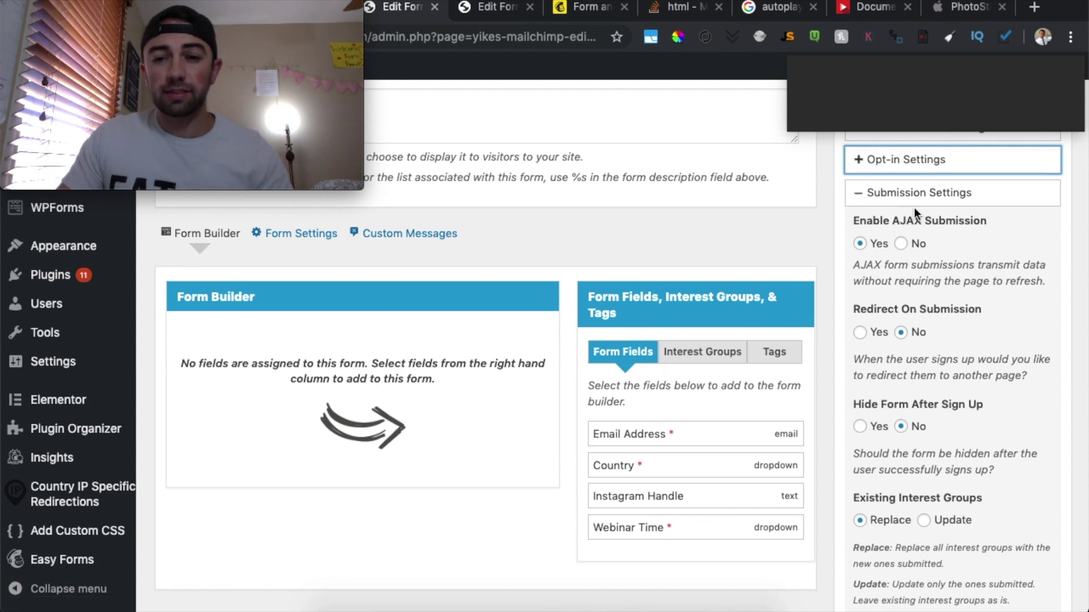
click(868, 335)
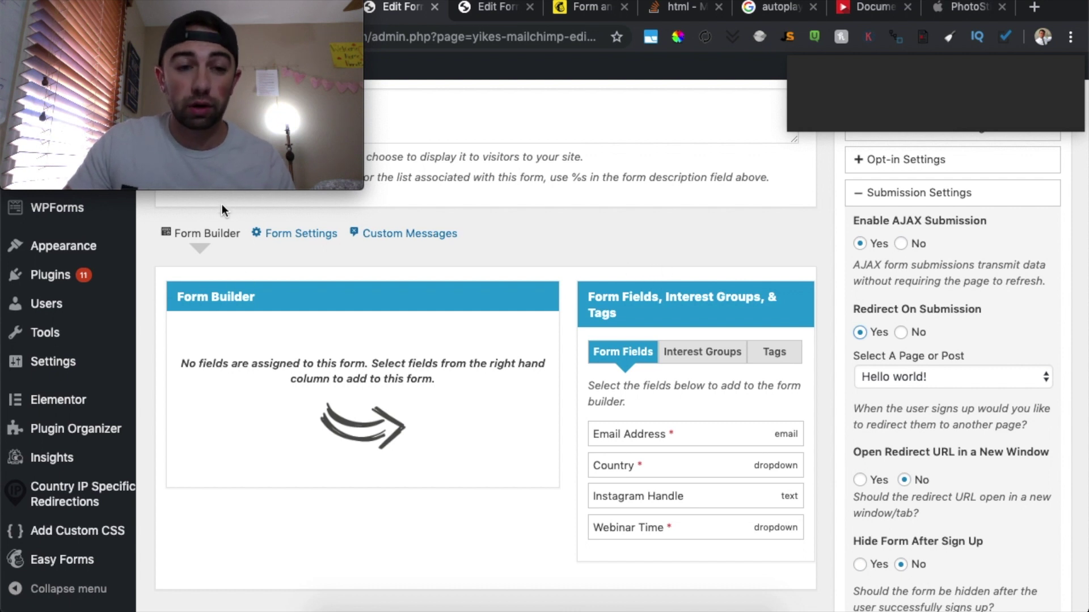
scroll(1004, 316, down, 2)
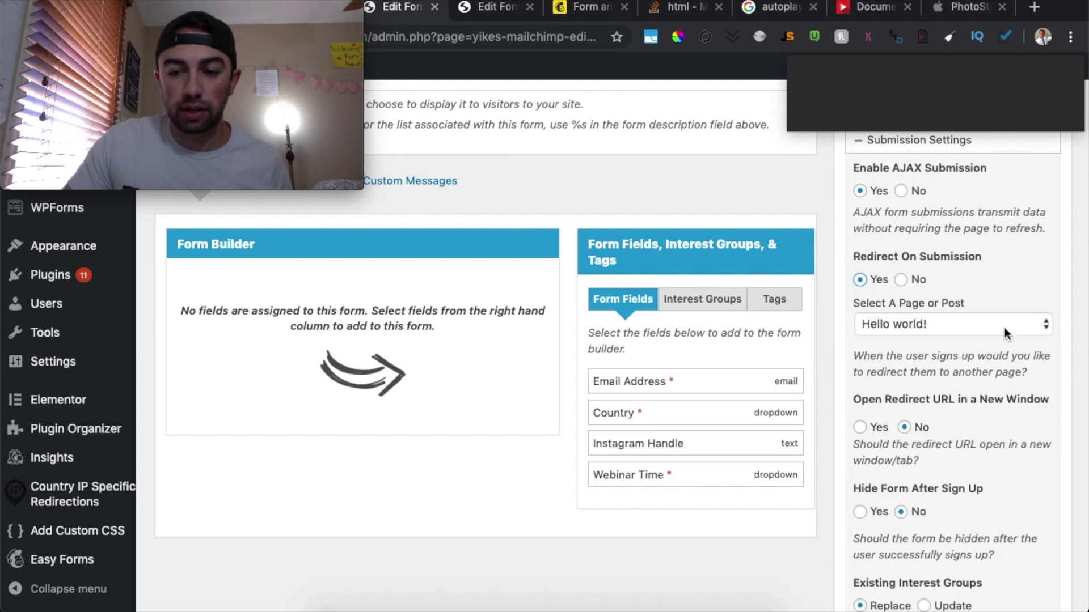
scroll(1010, 274, down, 4)
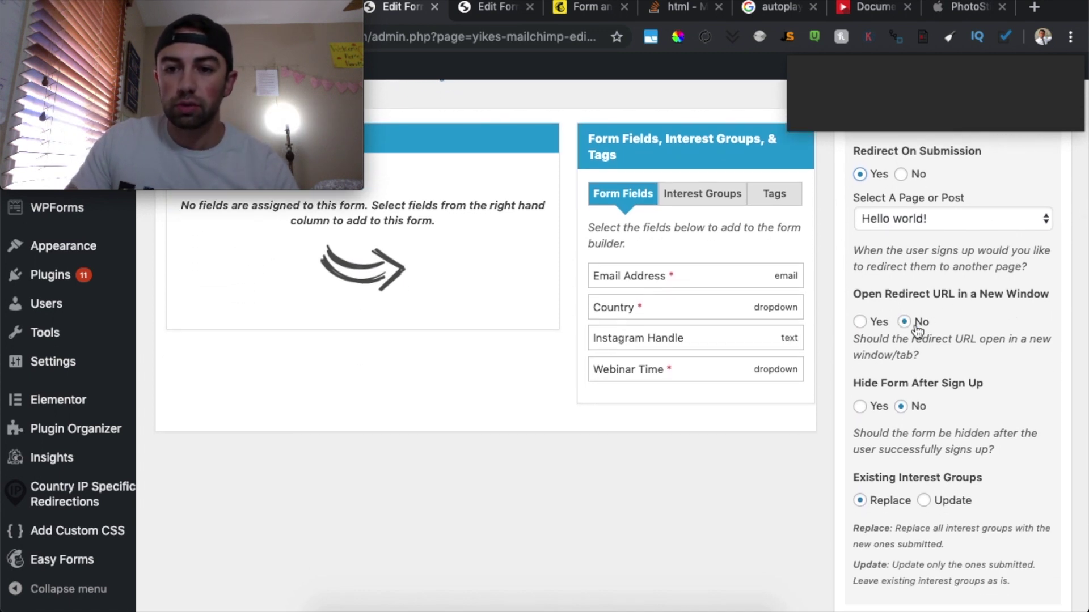
scroll(938, 332, down, 6)
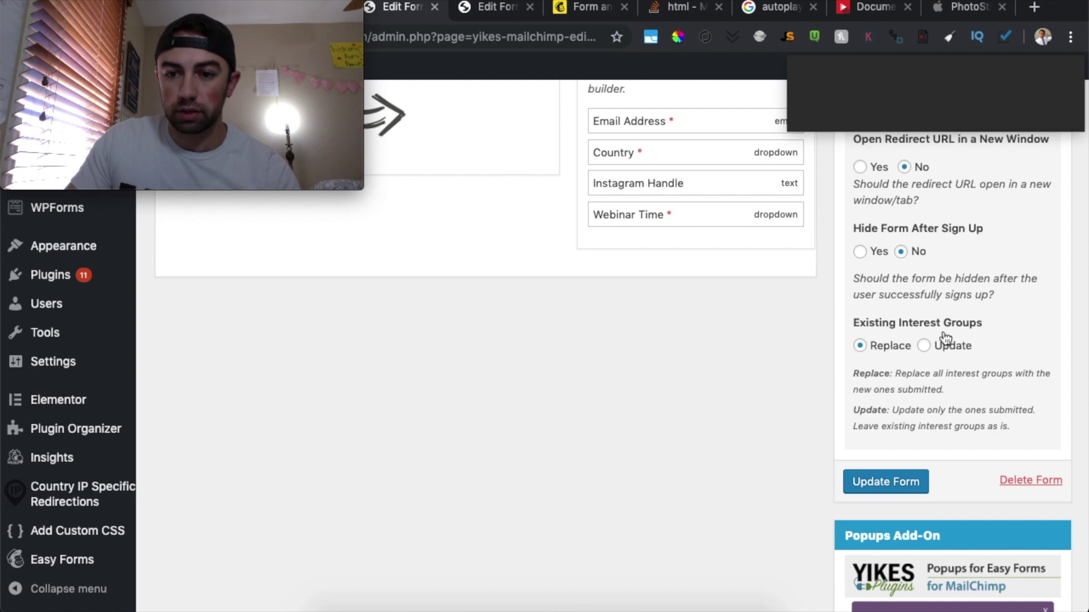
Step: Add the Email Address, Country, Instagram Handle and Webinar Time fields to the form builder and save the form
click(910, 486)
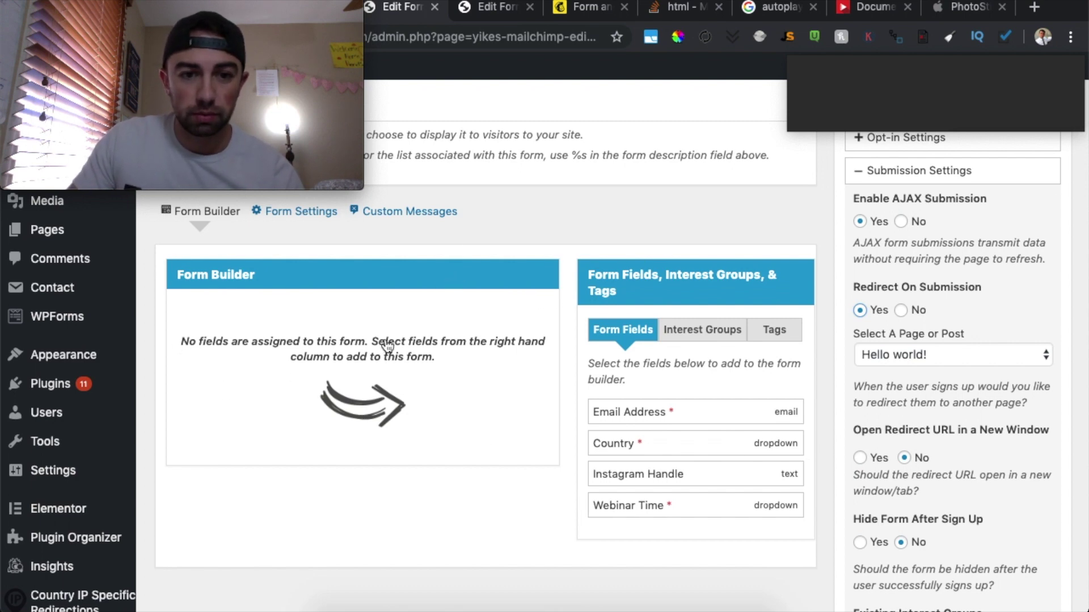
scroll(561, 336, up, 4)
scroll(563, 335, down, 3)
scroll(563, 336, down, 2)
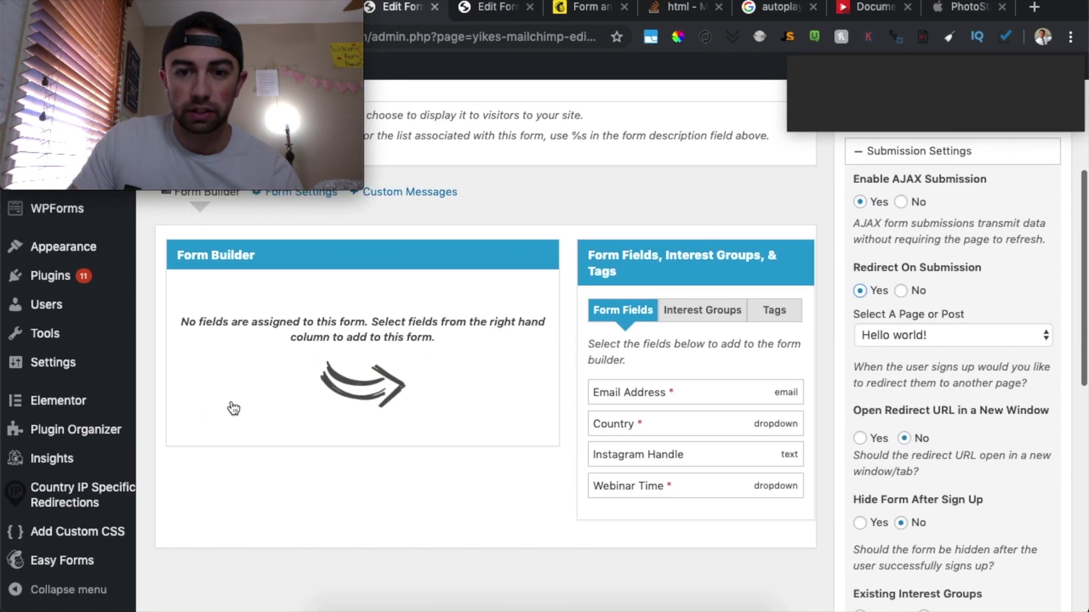
click(695, 394)
click(691, 425)
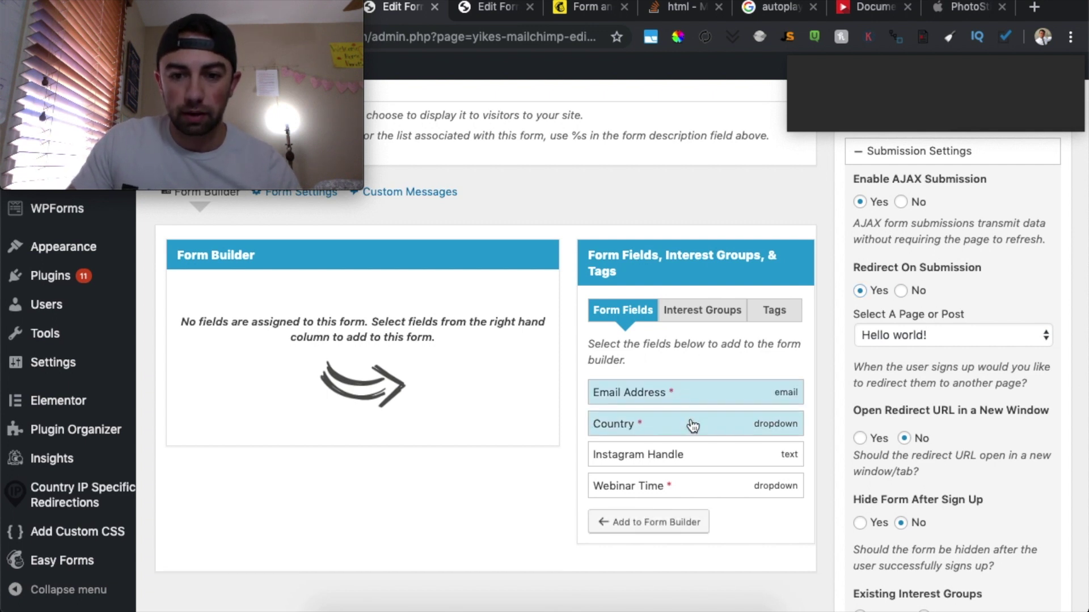
click(703, 456)
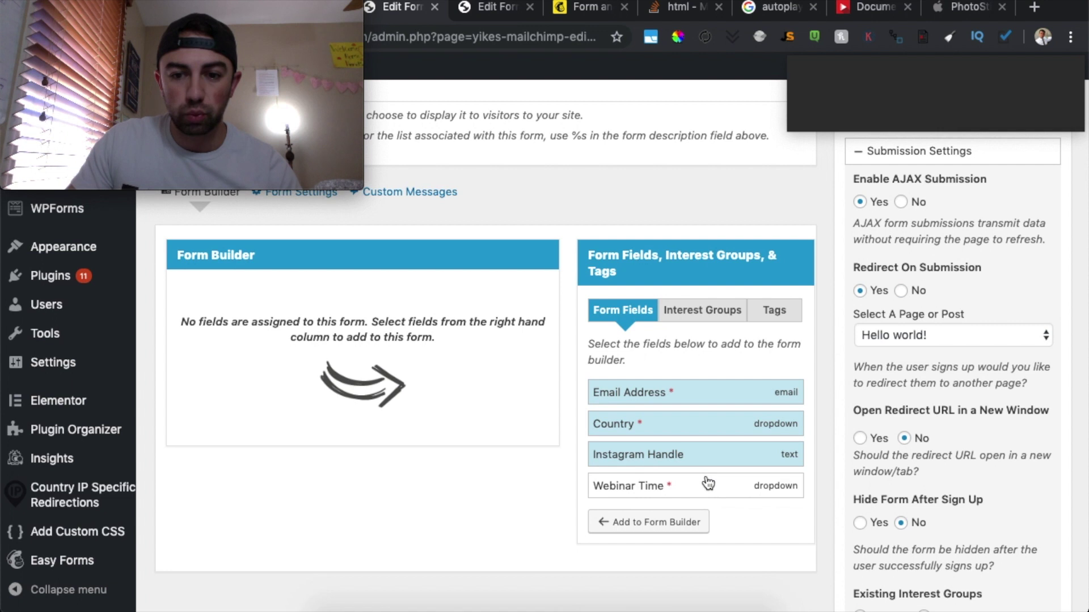
click(708, 485)
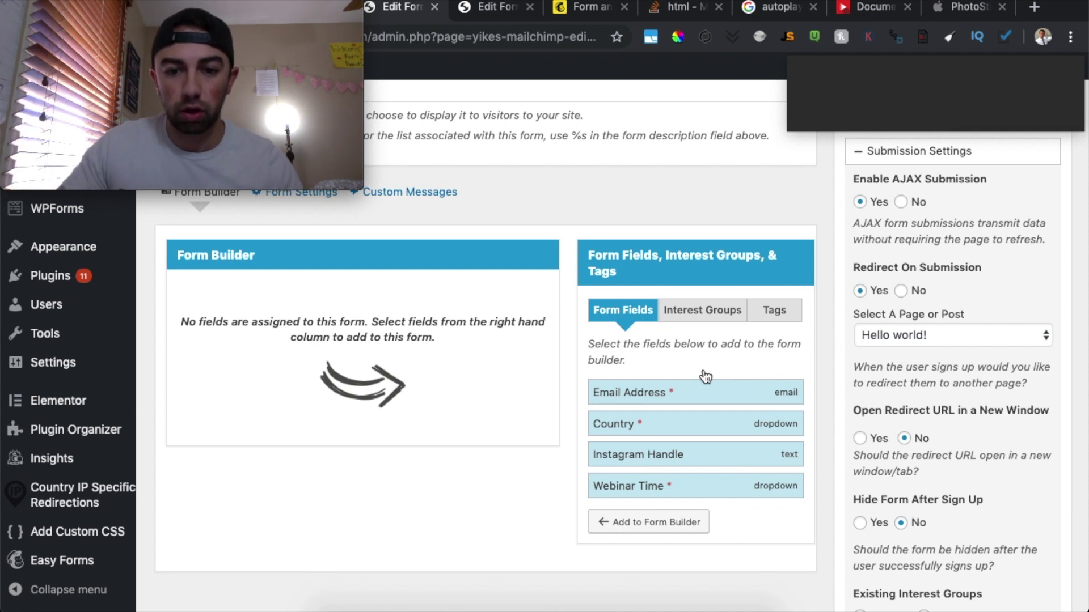
click(656, 524)
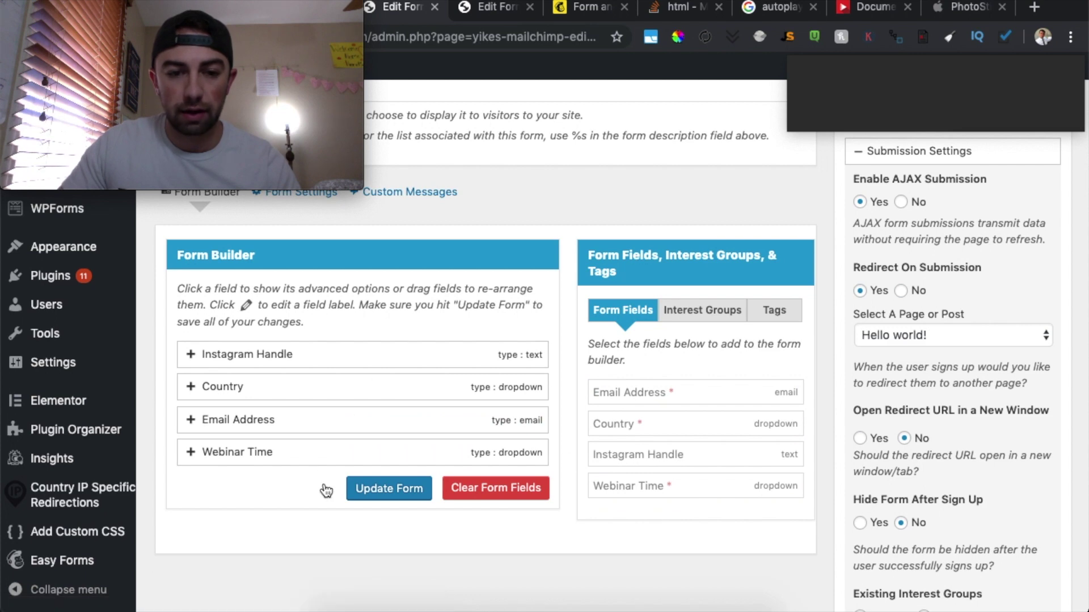
click(385, 489)
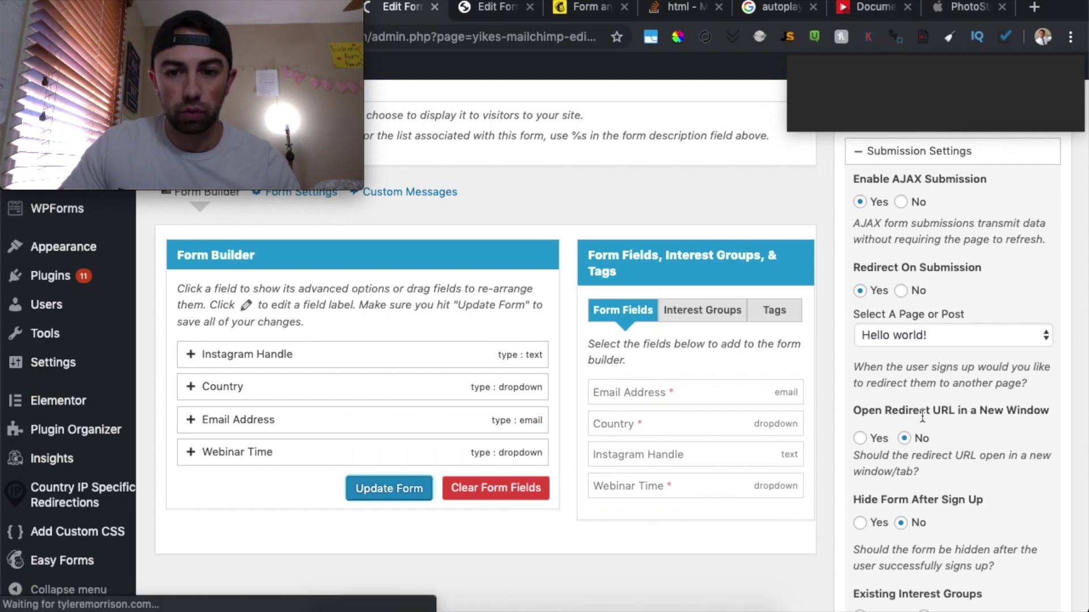
Step: Review the saved form's opt-in settings, submission settings and assigned fields
scroll(923, 417, down, 4)
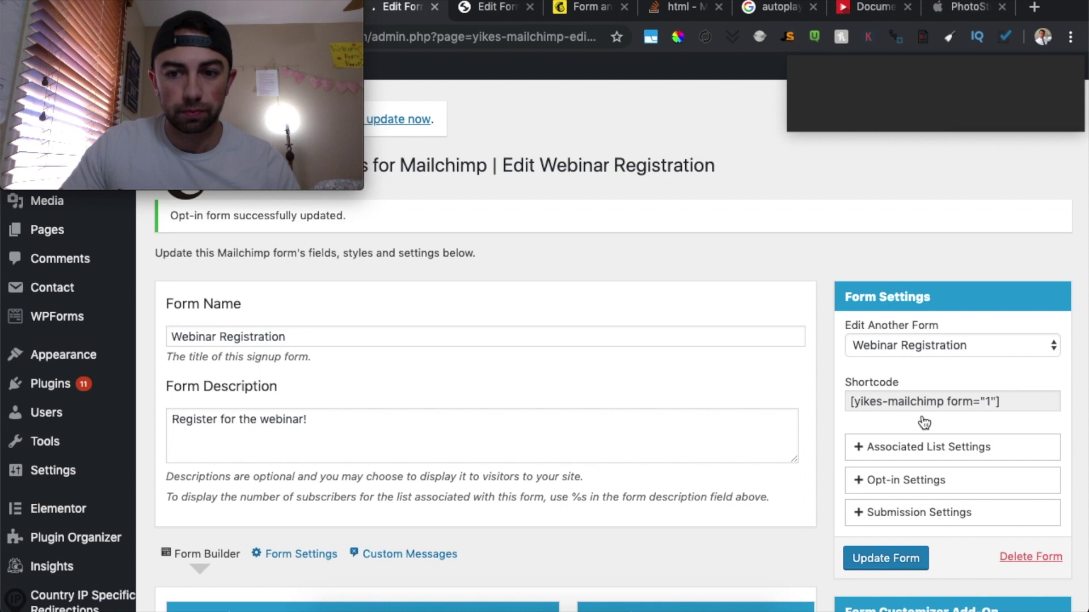
scroll(924, 423, down, 4)
scroll(907, 341, down, 6)
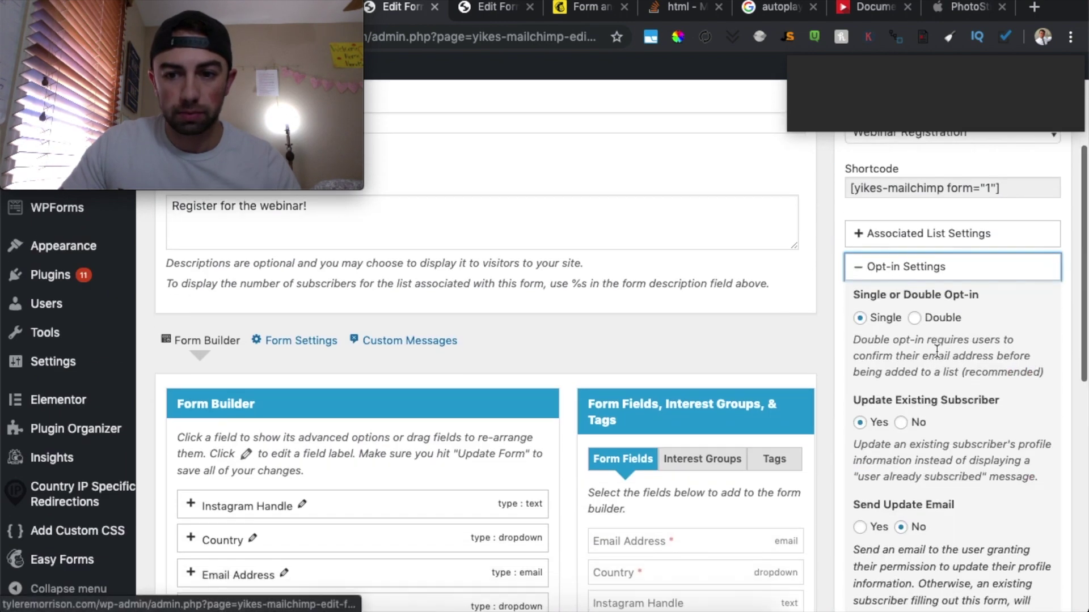
scroll(930, 318, up, 2)
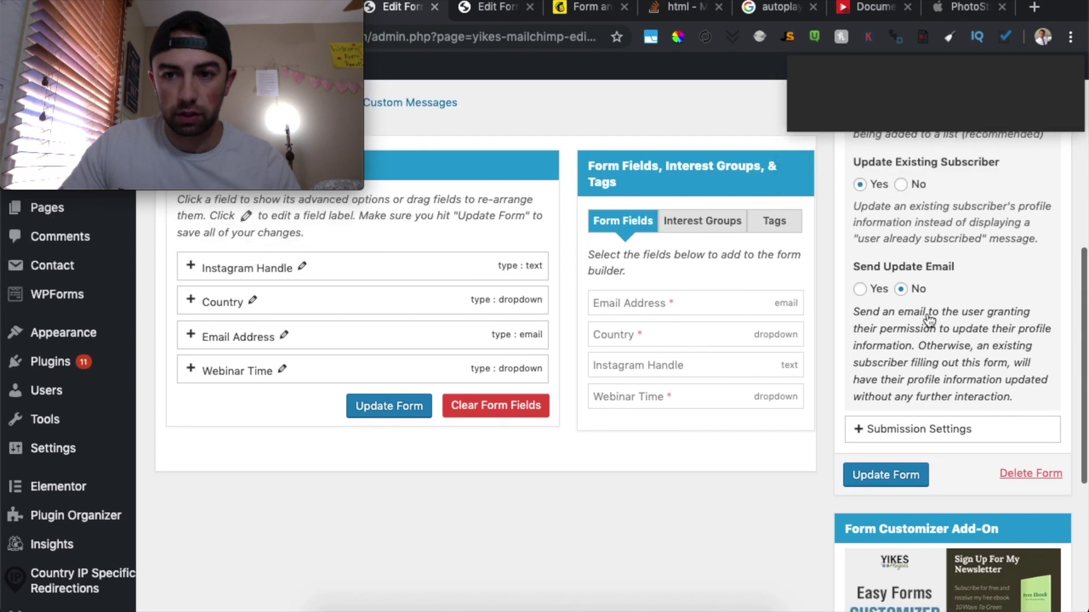
scroll(930, 317, down, 2)
click(963, 387)
scroll(856, 301, down, 5)
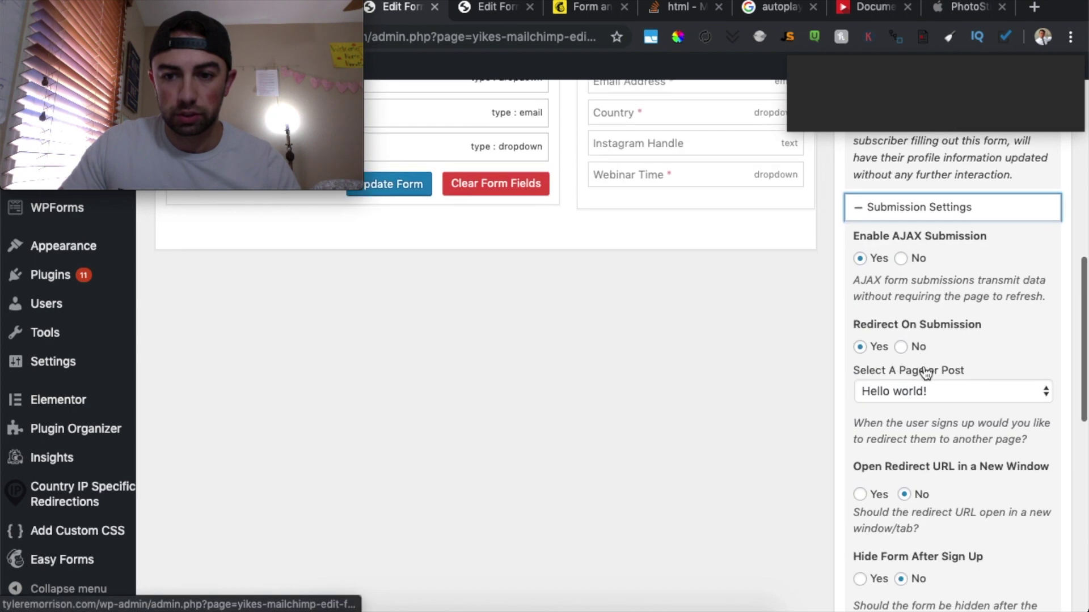
scroll(822, 356, down, 1)
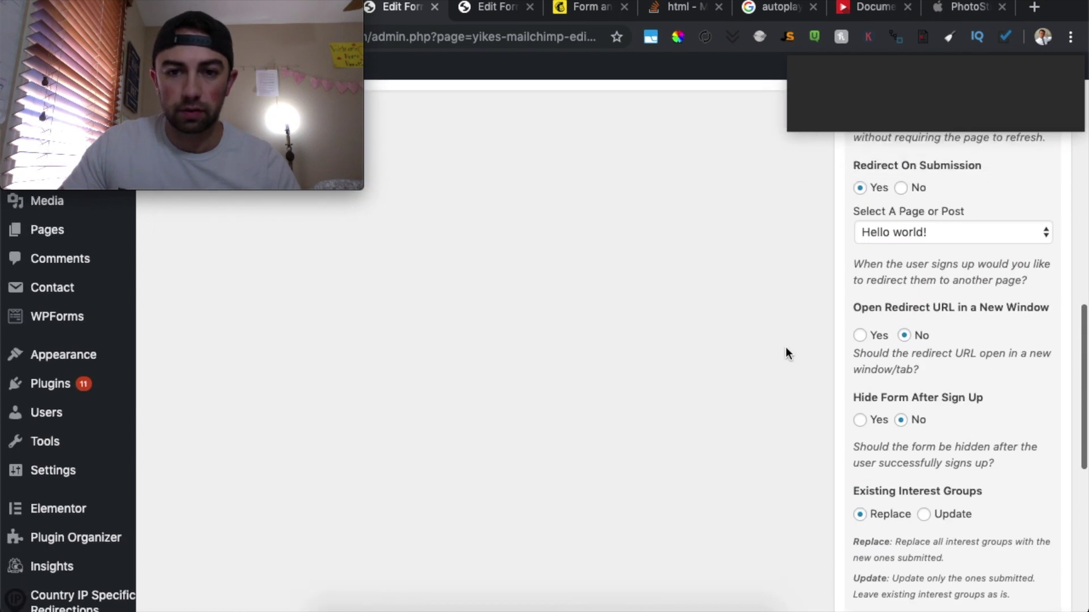
scroll(785, 355, up, 9)
scroll(740, 348, down, 1)
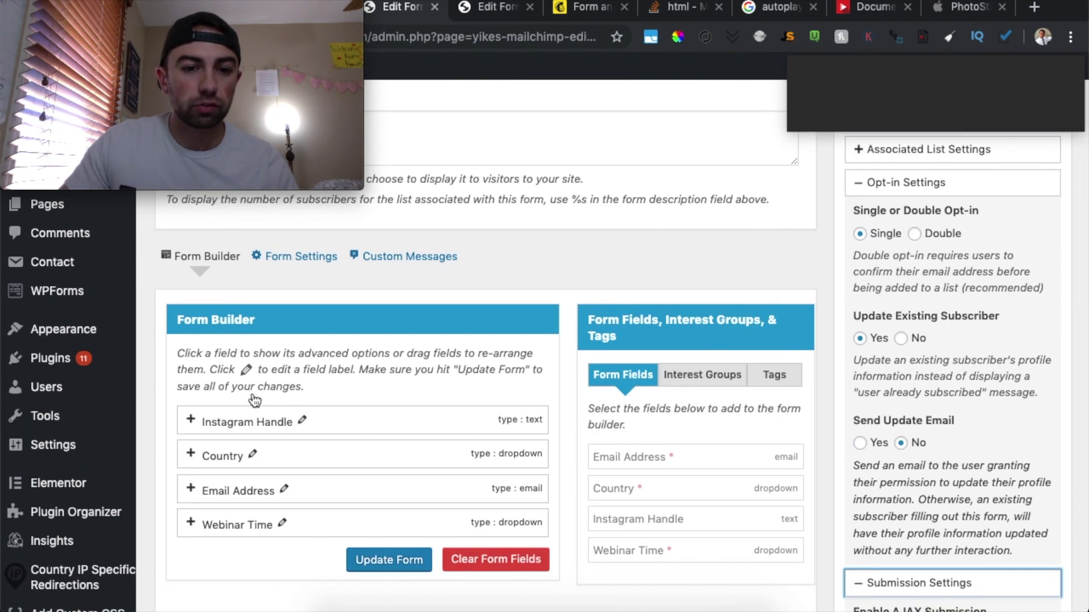
Step: Copy the Webinar Registration form's shortcode [yikes-mailchimp form="1"]
scroll(647, 333, up, 5)
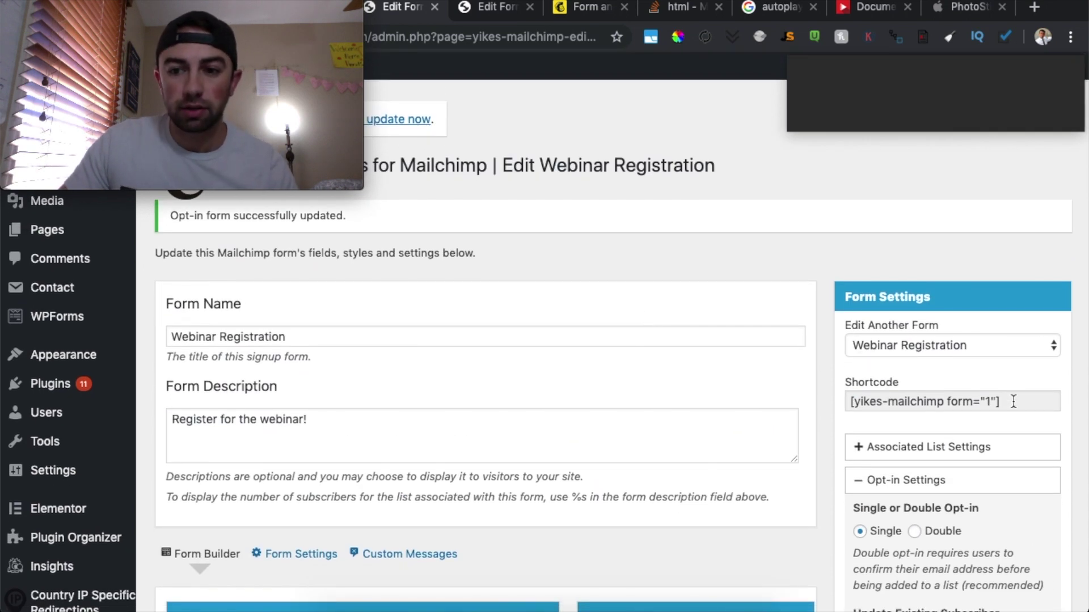
drag(1013, 402, 959, 403)
right_click(862, 400)
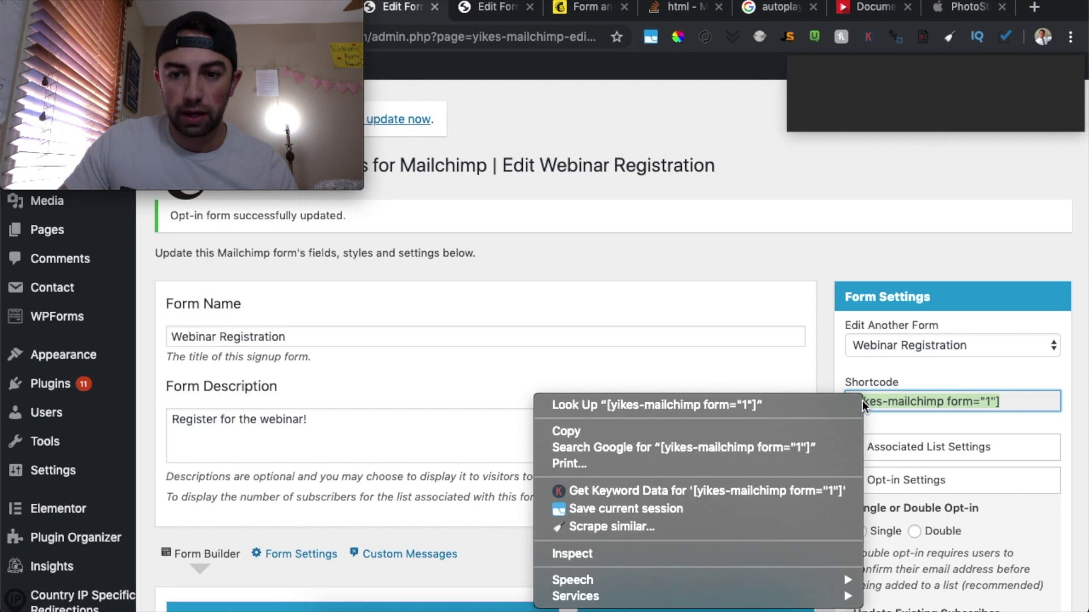
click(790, 431)
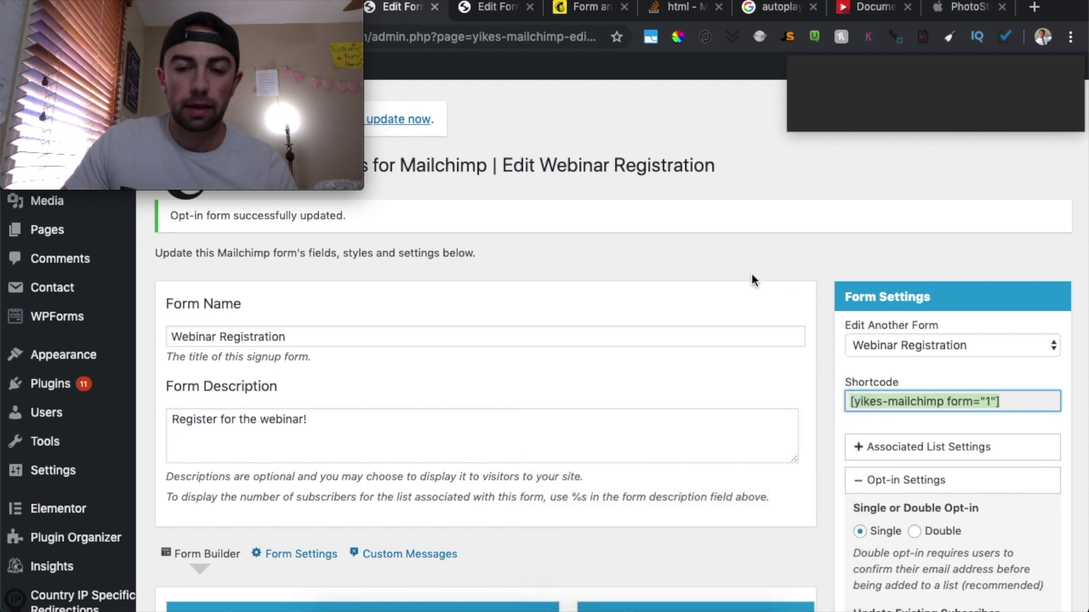
scroll(753, 274, down, 1)
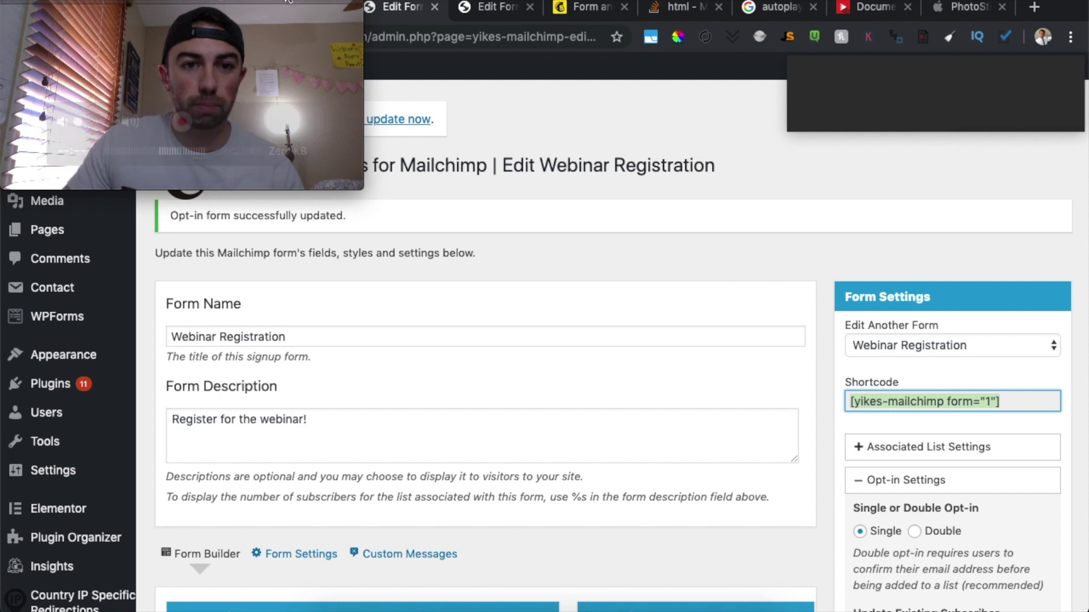
Step: Create a new WordPress page titled "Webinar Registration"
drag(277, 12, 526, 150)
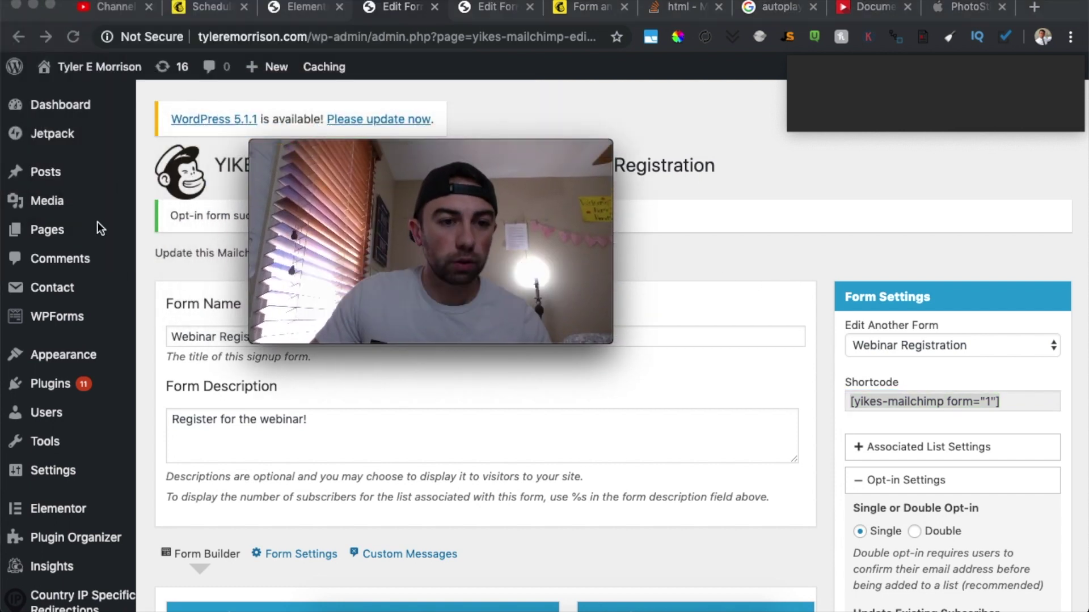
click(59, 232)
click(165, 255)
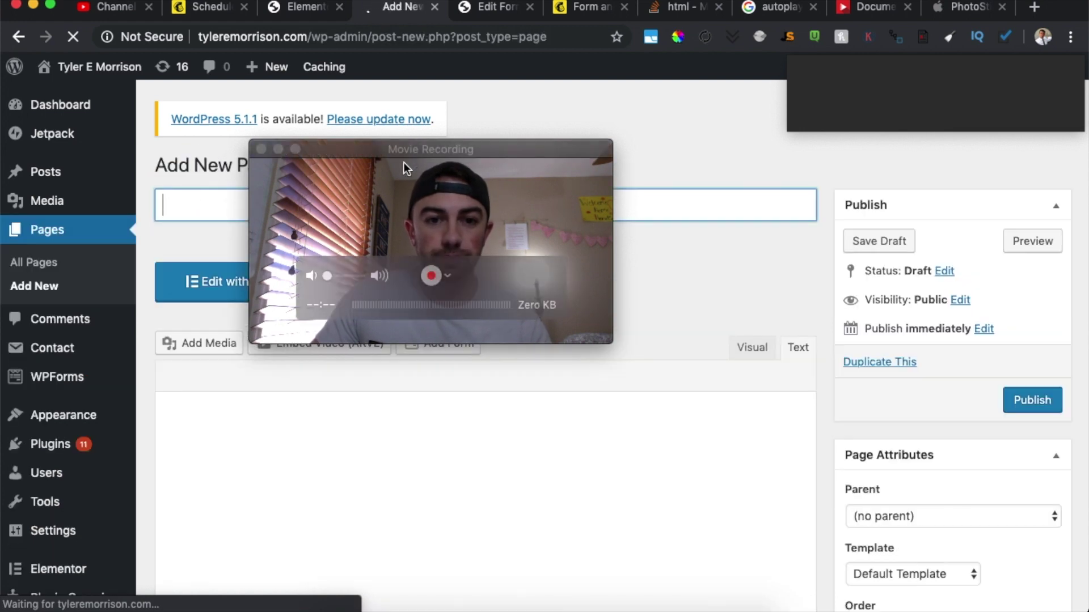
drag(444, 145, 153, 1)
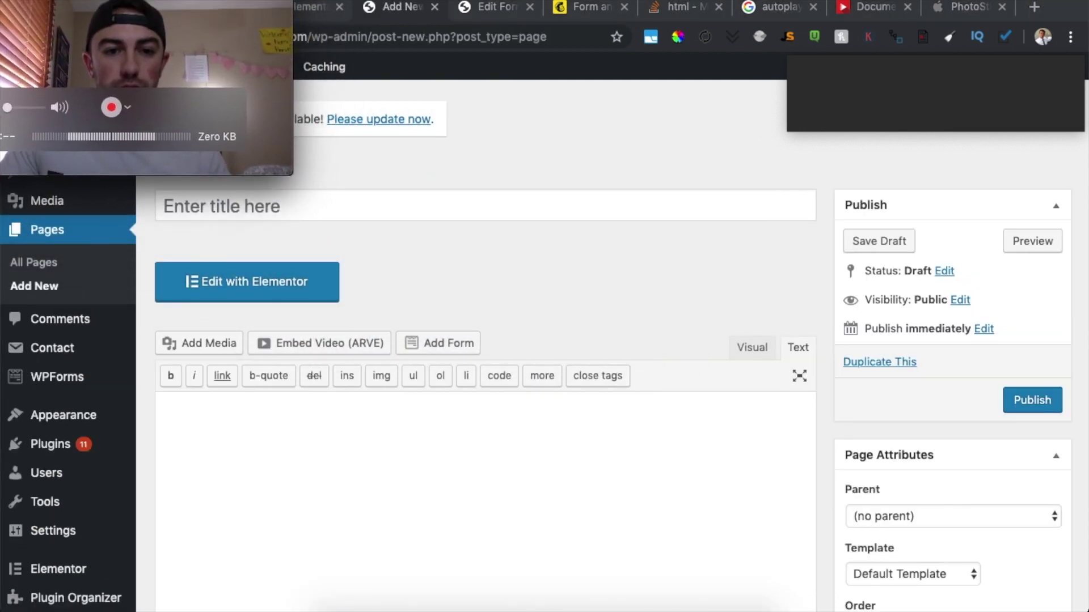
click(394, 212)
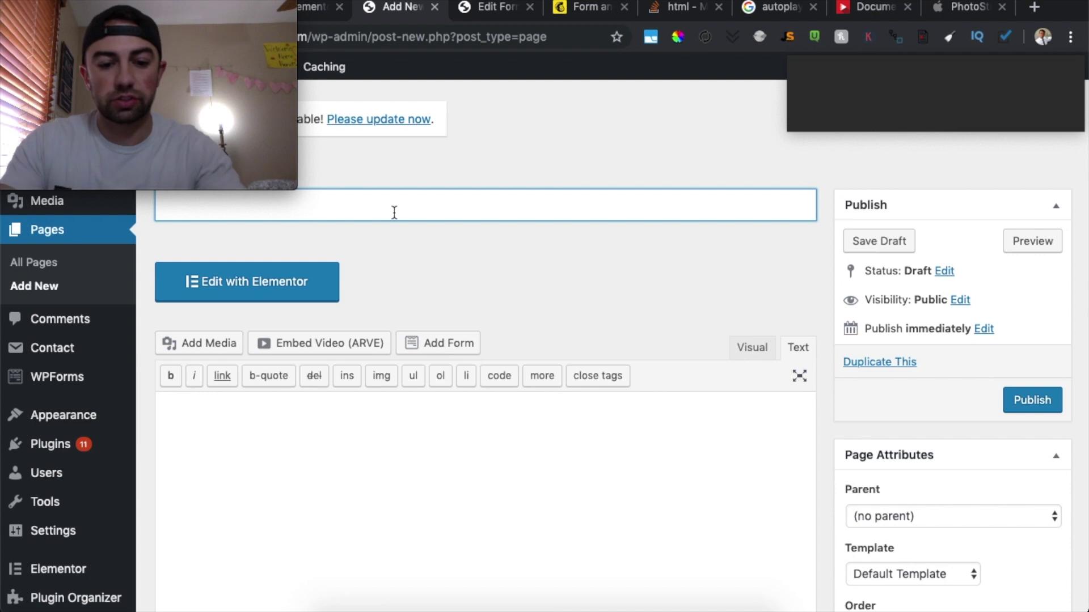
text(Webinar Registra)
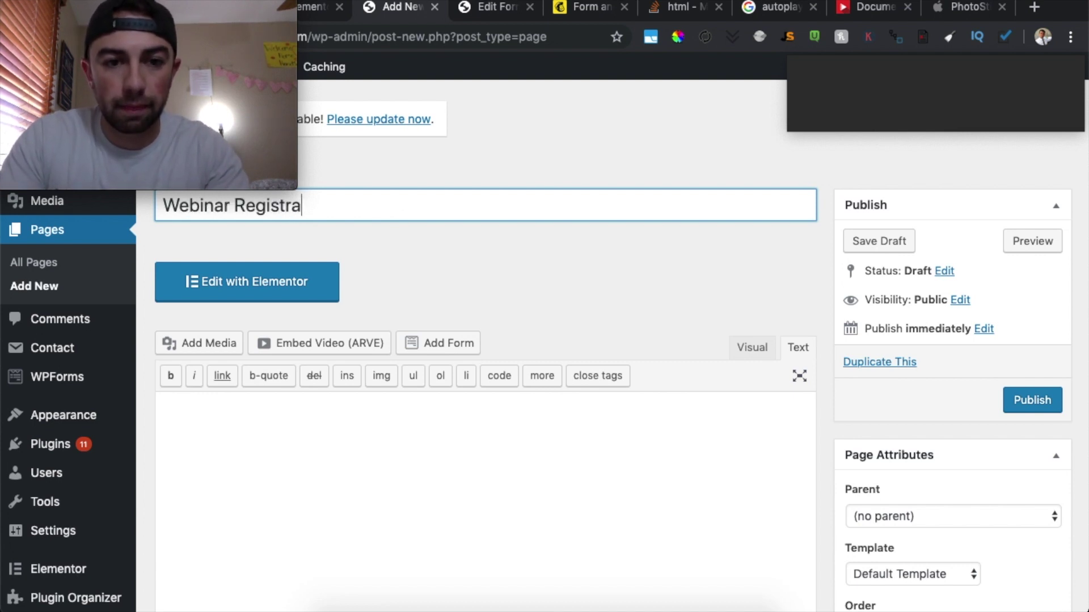
text(tion)
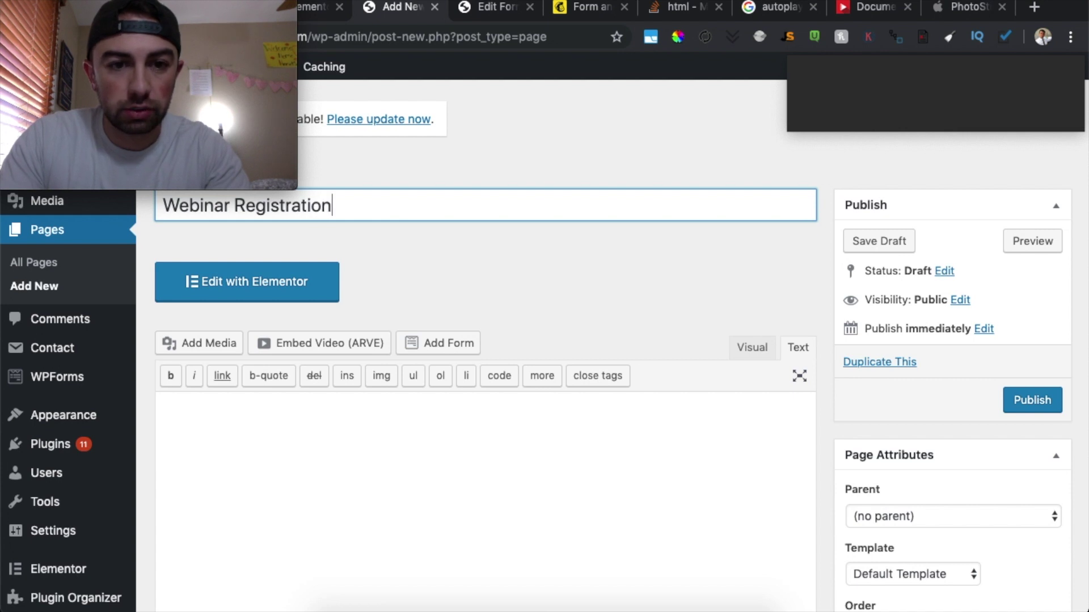
Step: Open the new page in Elementor and insert the "Homepage – Study" page template
click(304, 284)
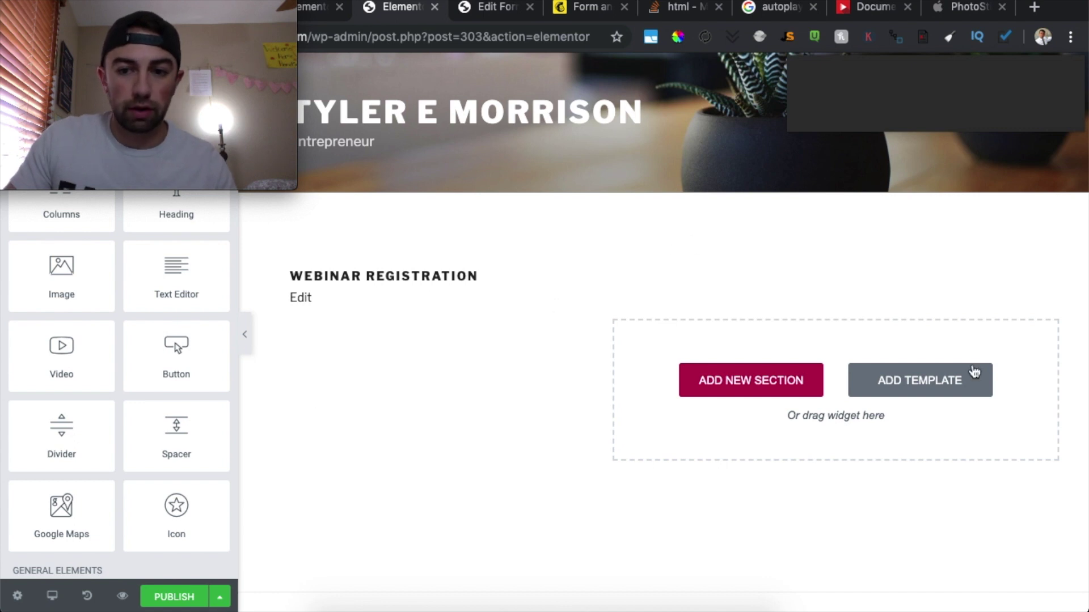
click(911, 383)
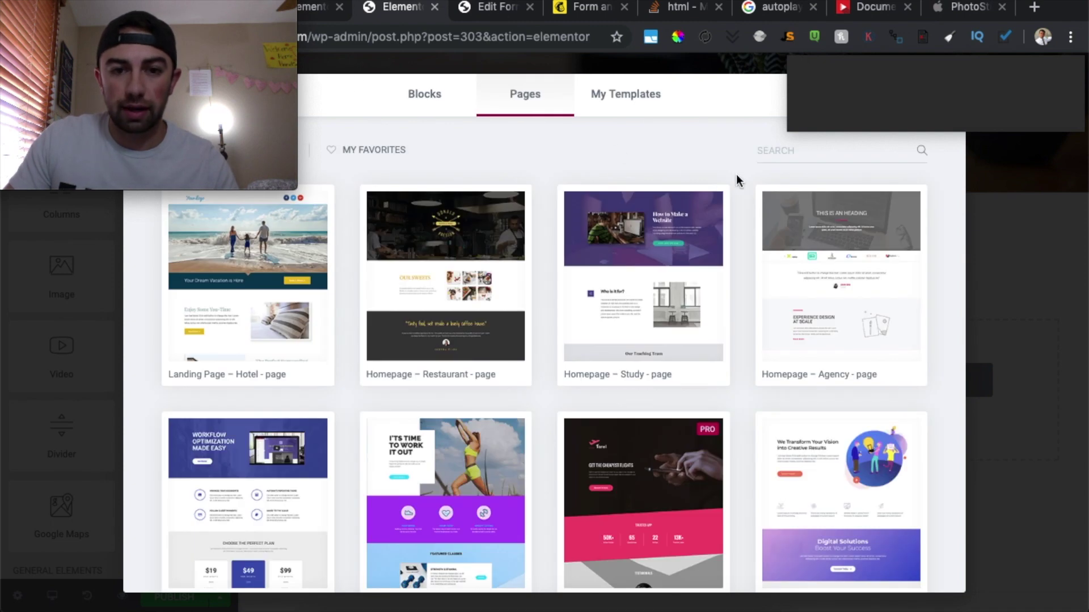
mouse_move(672, 258)
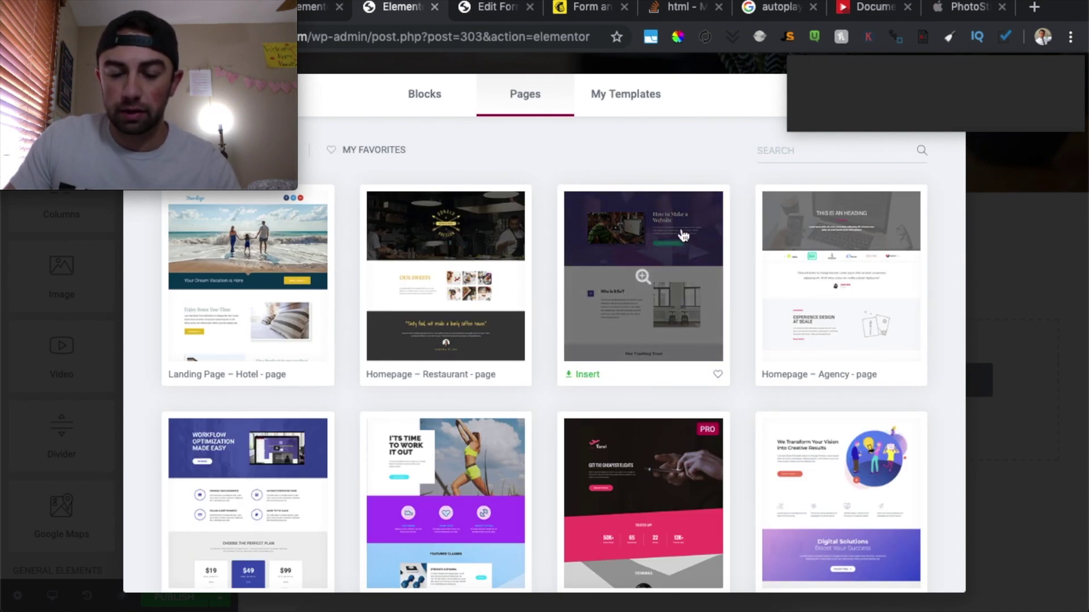
click(588, 375)
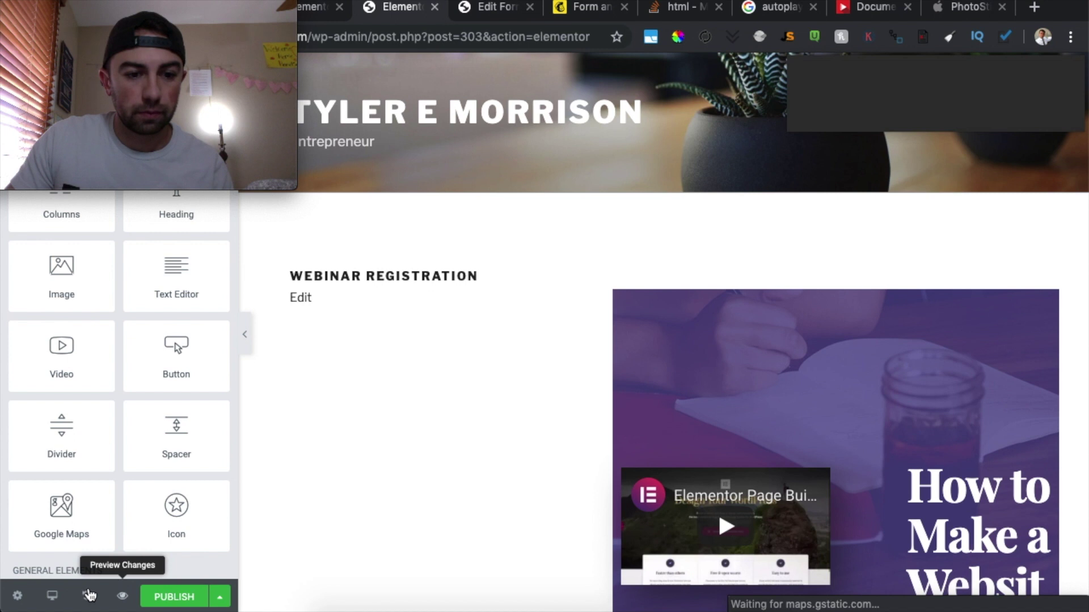
Step: Set the page layout to Elementor Canvas in the page settings
click(13, 595)
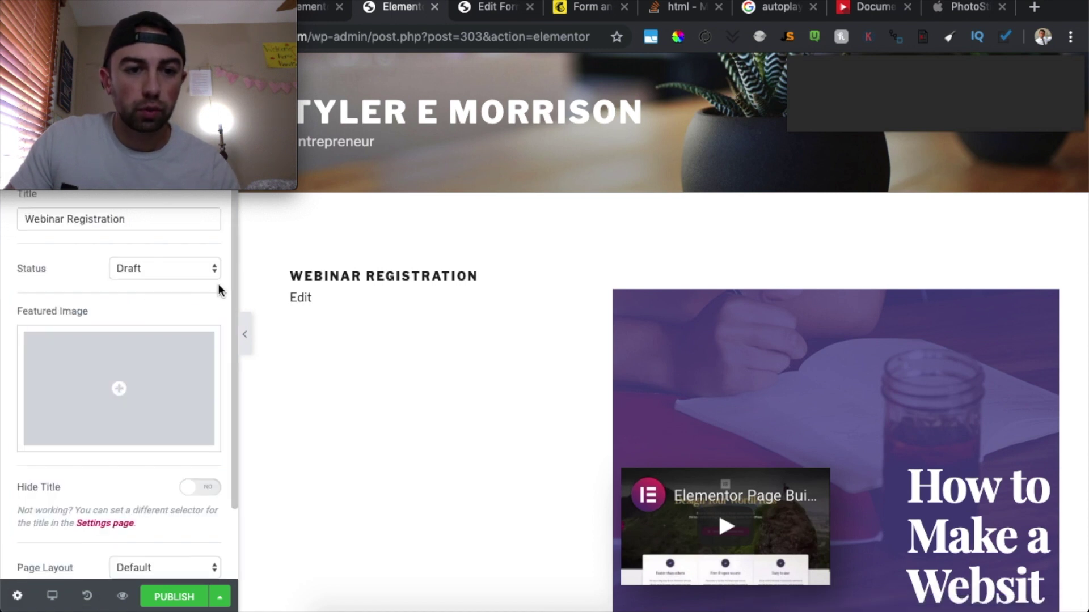
scroll(173, 373, down, 1)
scroll(173, 373, down, 3)
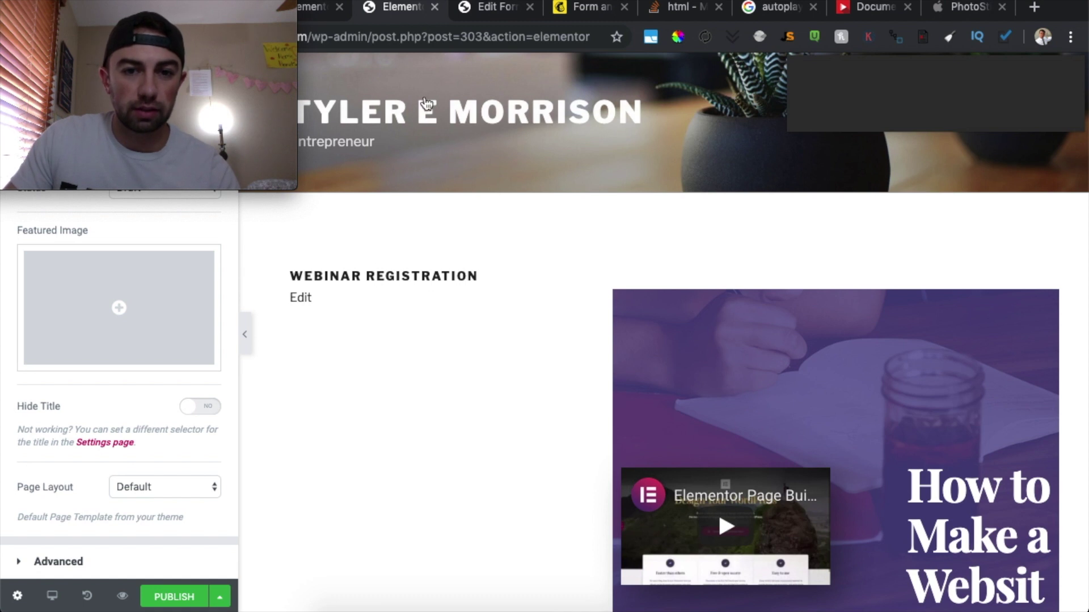
click(204, 489)
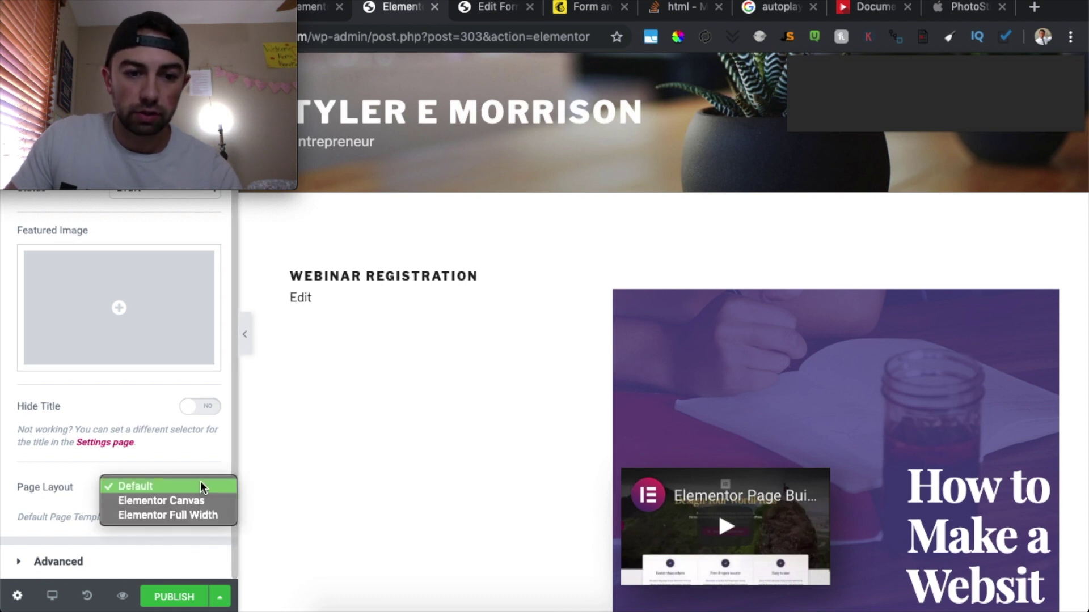
click(175, 505)
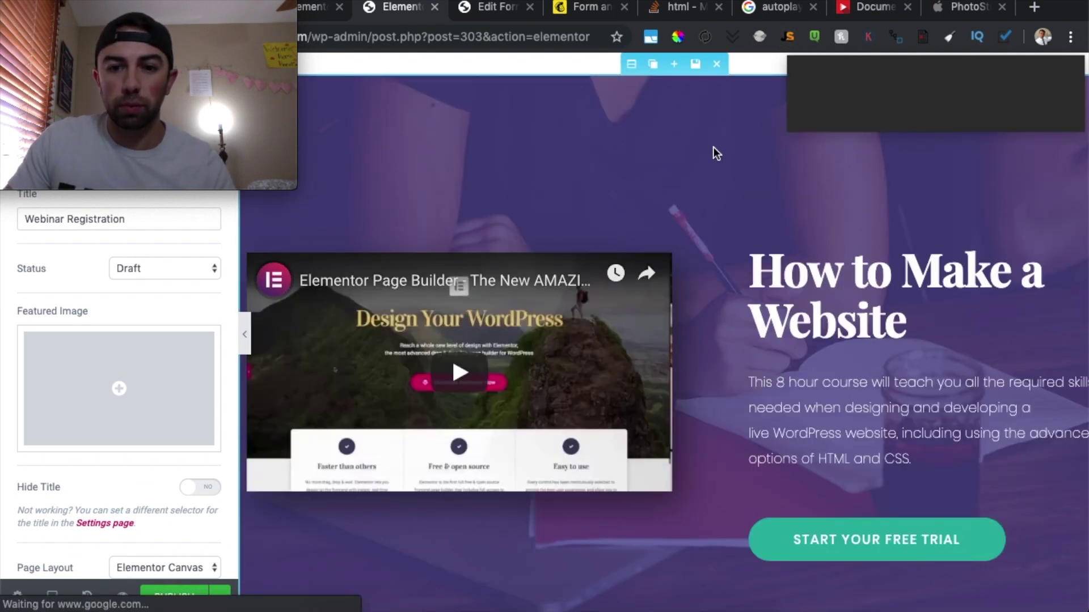
Step: Delete the "Who is it for?" icon and text widget beside the photo of the stools
scroll(797, 154, down, 10)
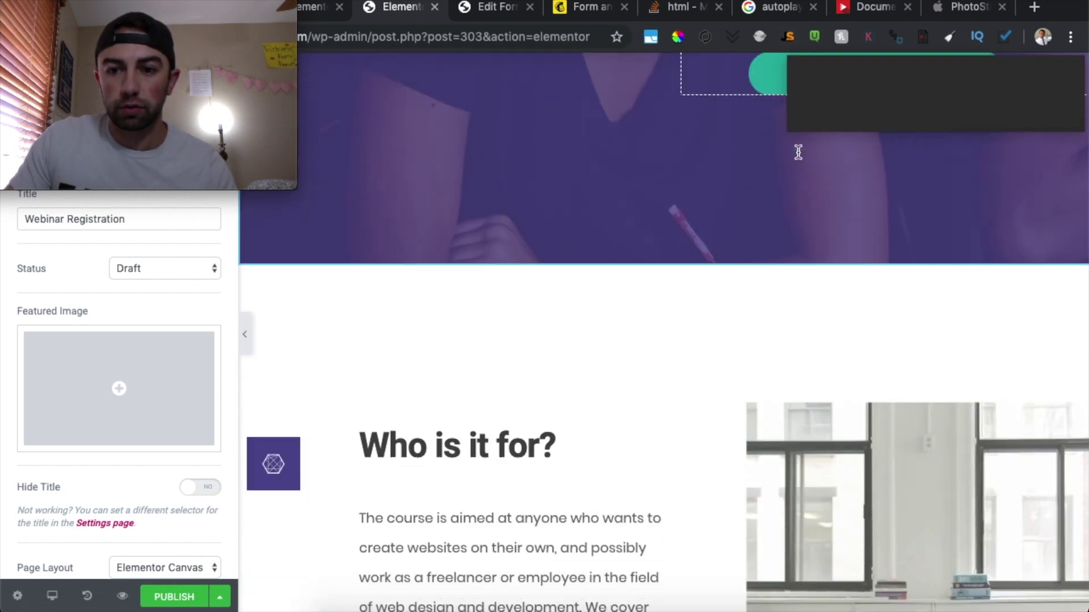
scroll(797, 151, down, 4)
scroll(797, 150, up, 5)
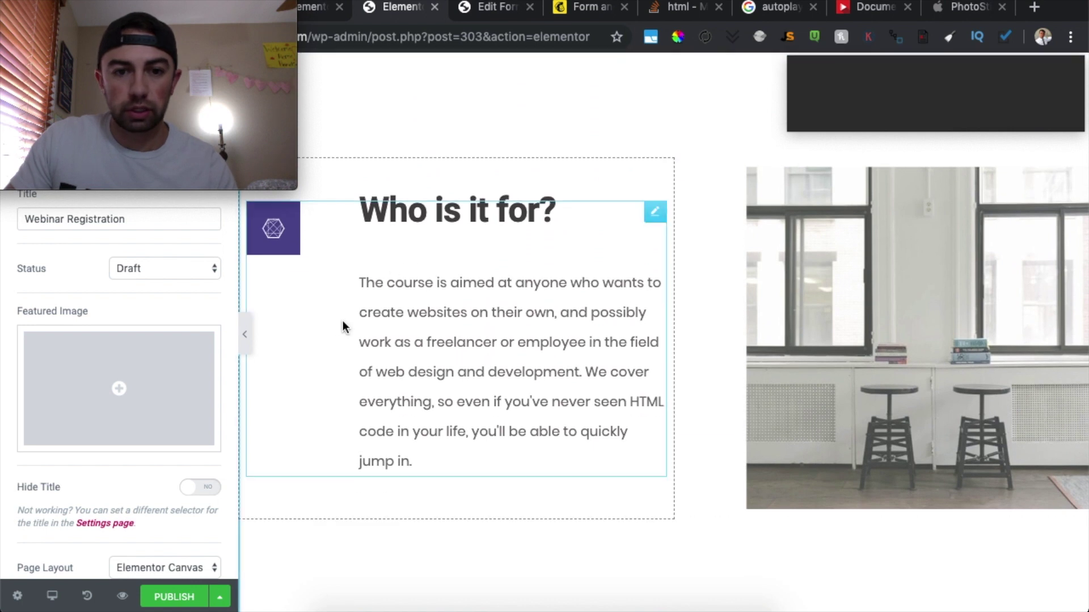
mouse_move(660, 213)
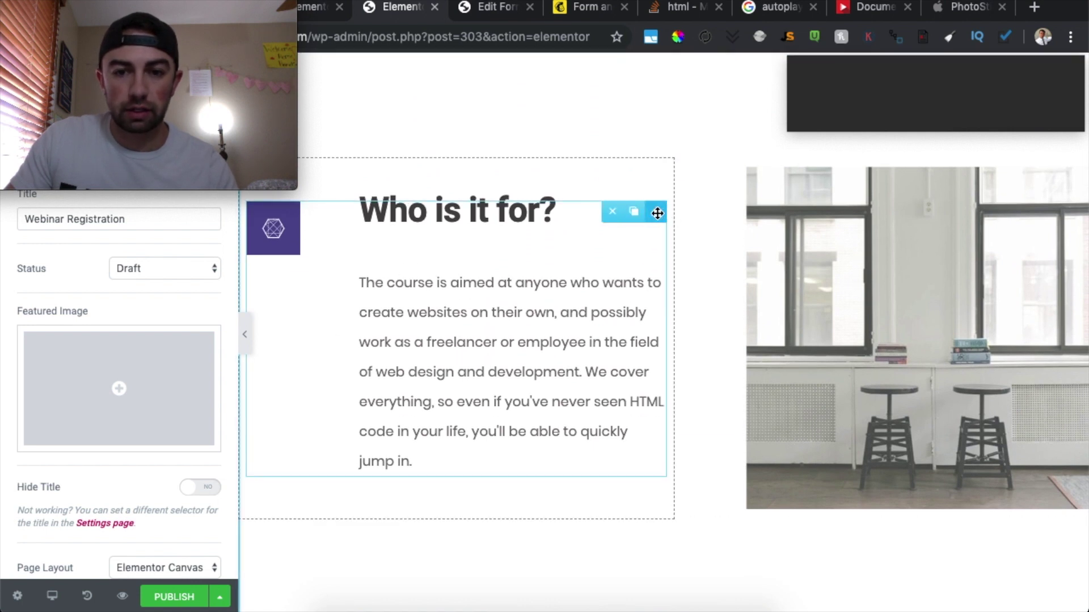
click(612, 212)
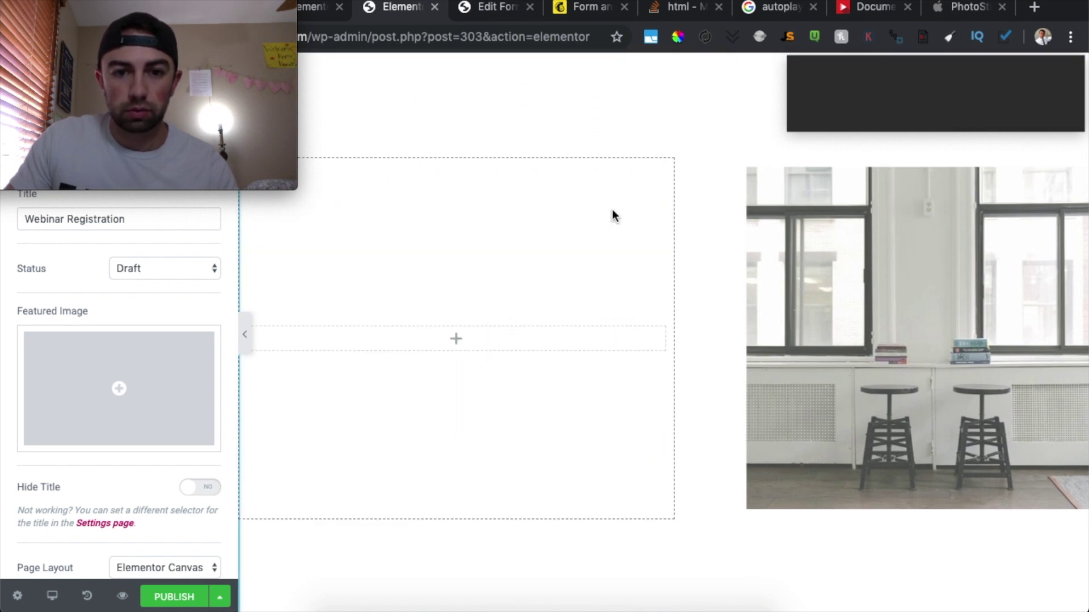
Step: Place a Shortcode widget in the empty column beside the photo of the stools
drag(159, 4, 941, 82)
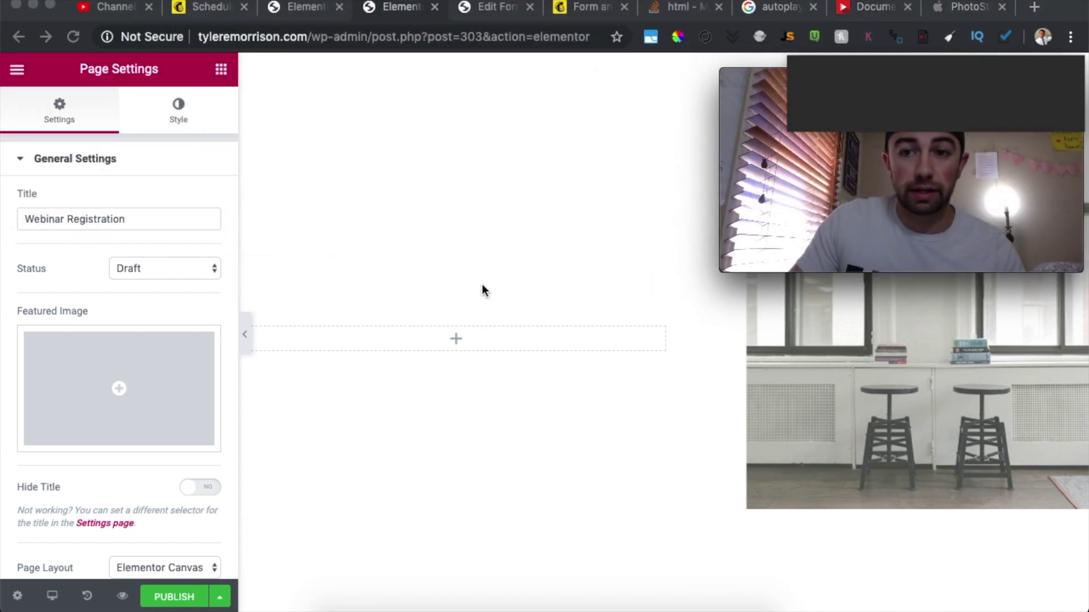
click(17, 70)
click(19, 72)
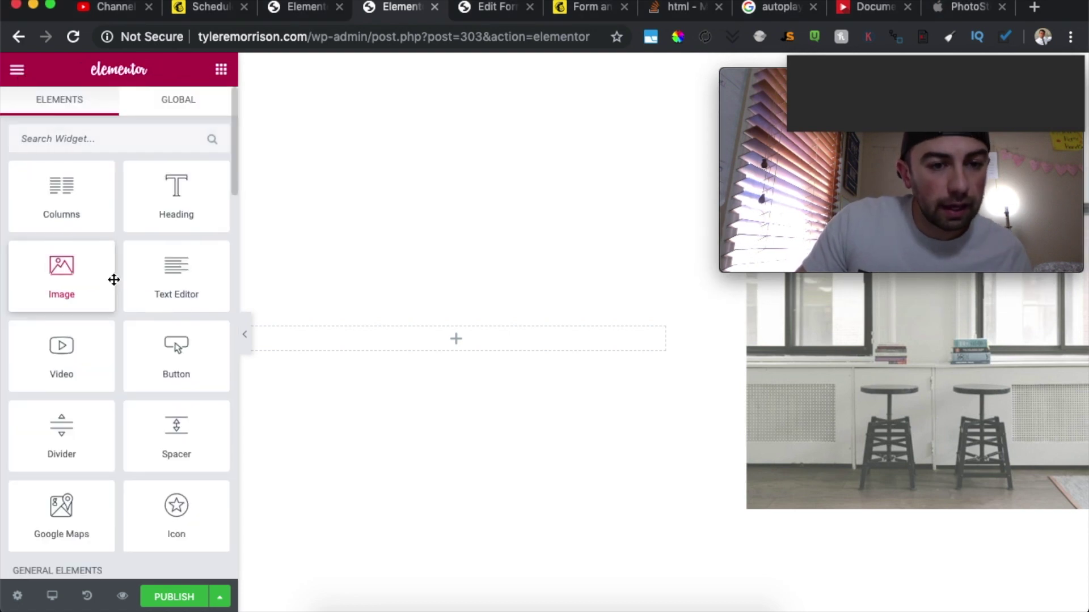
scroll(146, 348, down, 10)
scroll(146, 349, down, 4)
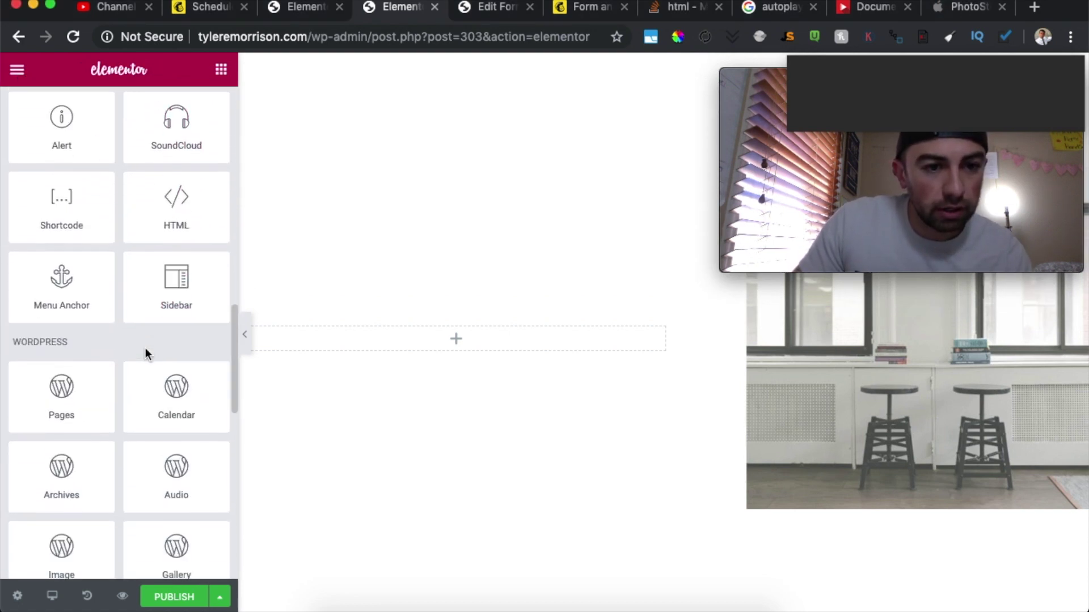
drag(60, 209, 474, 338)
Step: Fill the Shortcode widget with [yikes-mailchimp form="1"]
click(202, 258)
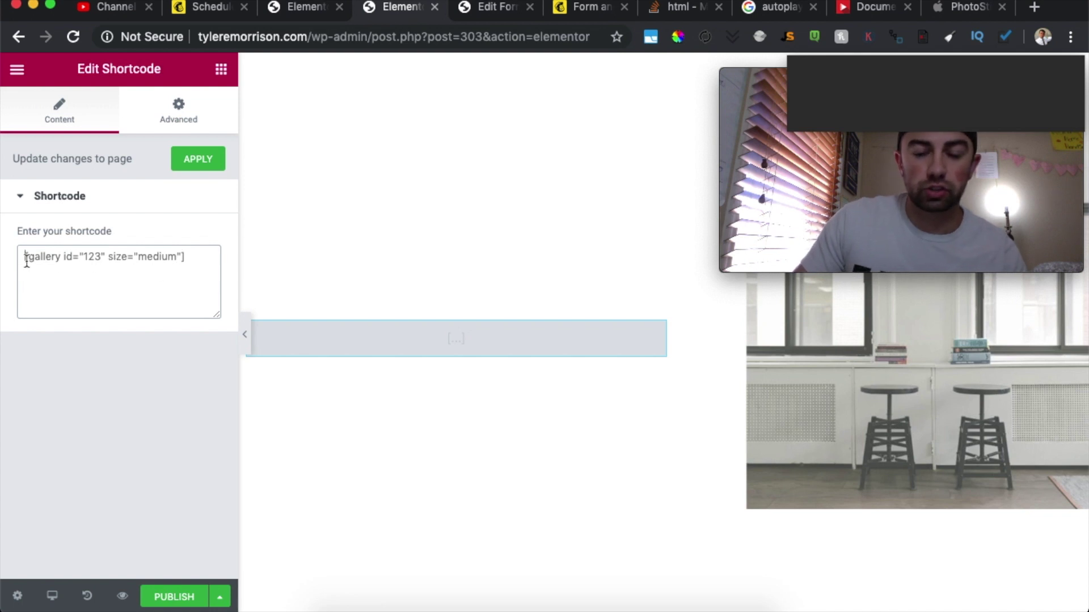
right_click(158, 262)
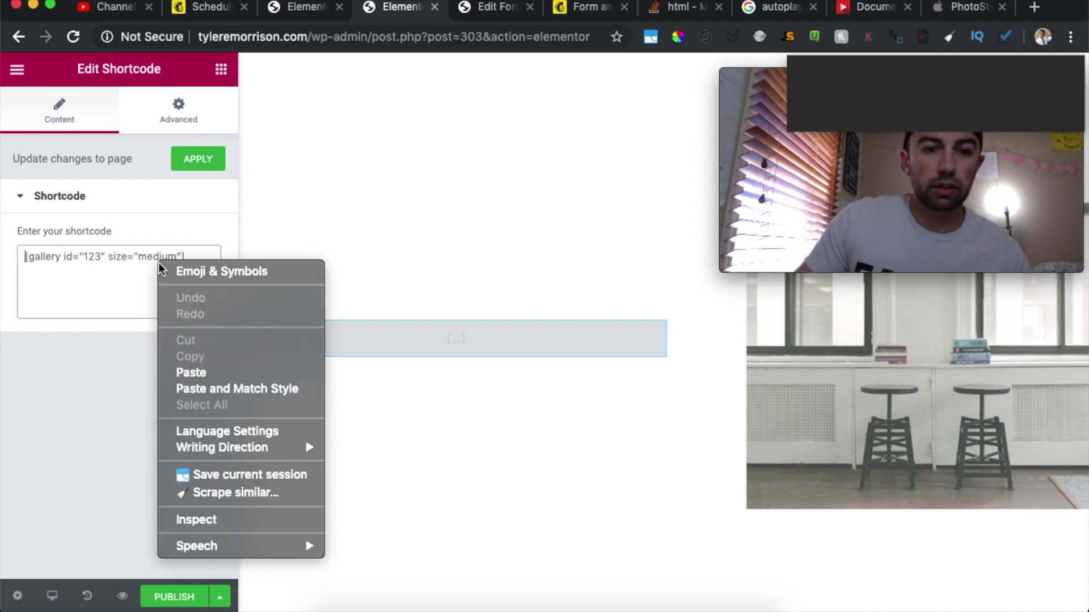
click(222, 369)
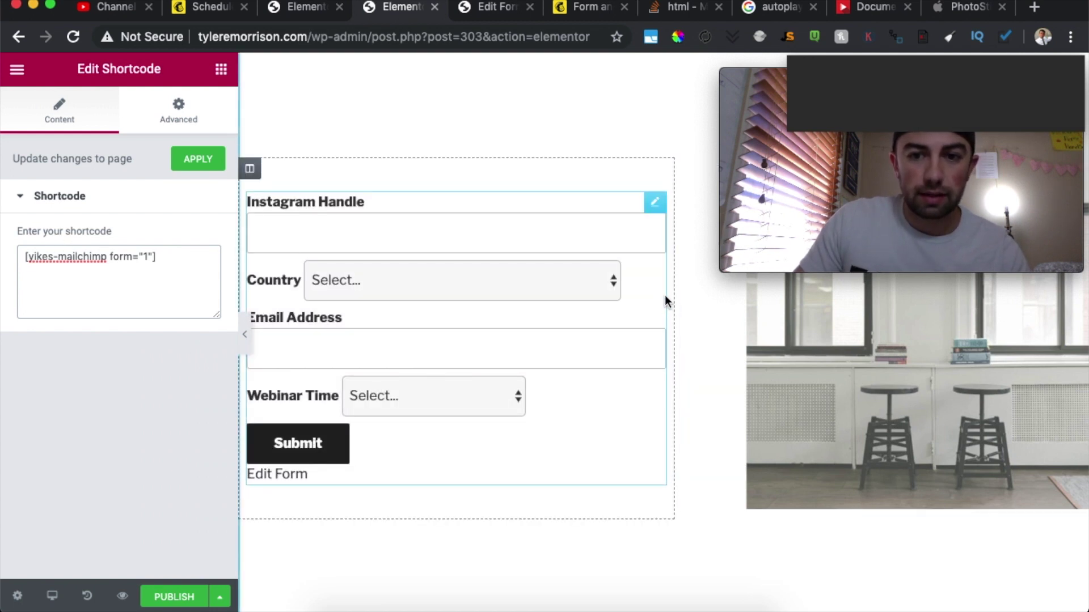
Step: Narrow the form's column slightly, apply the shortcode changes and publish the page
mouse_move(675, 287)
mouse_down()
mouse_move(749, 294)
mouse_move(665, 294)
mouse_up()
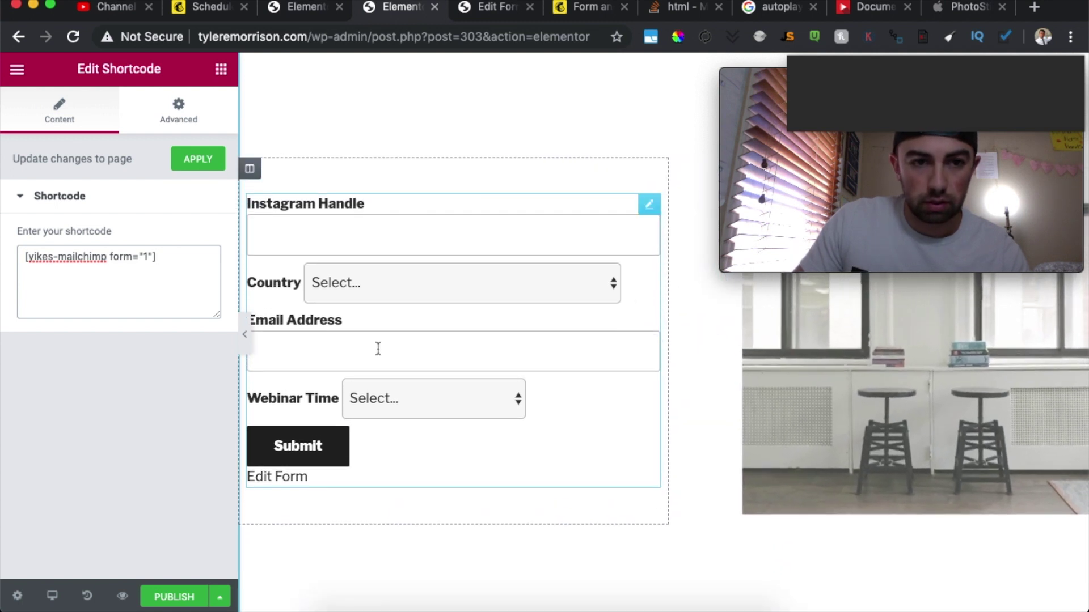
click(213, 158)
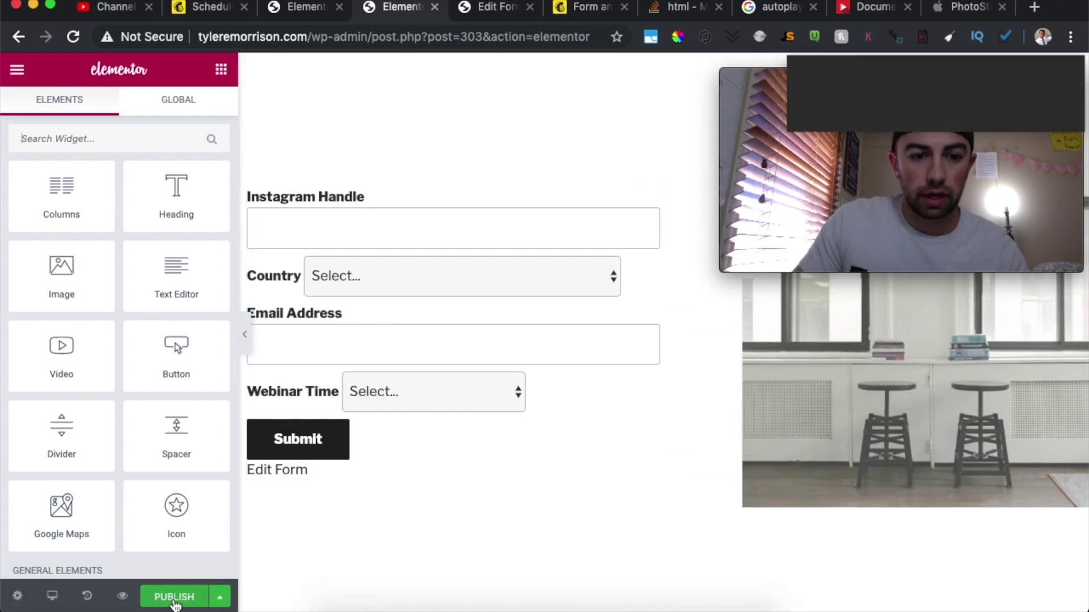
click(175, 597)
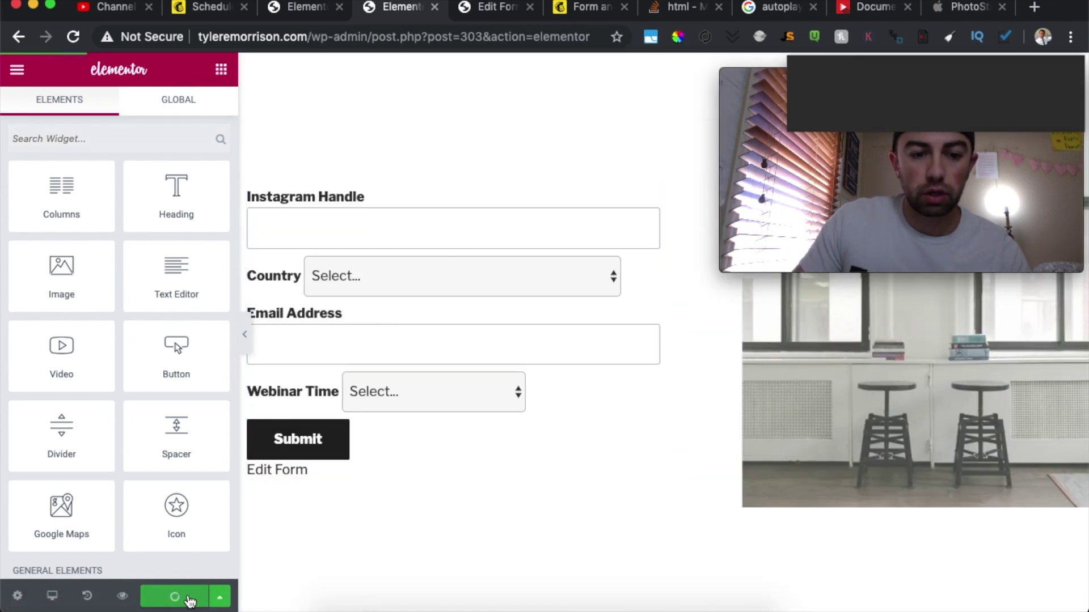
Step: Open the site's /webinar-registration page in a new incognito window
key(super+shift+n)
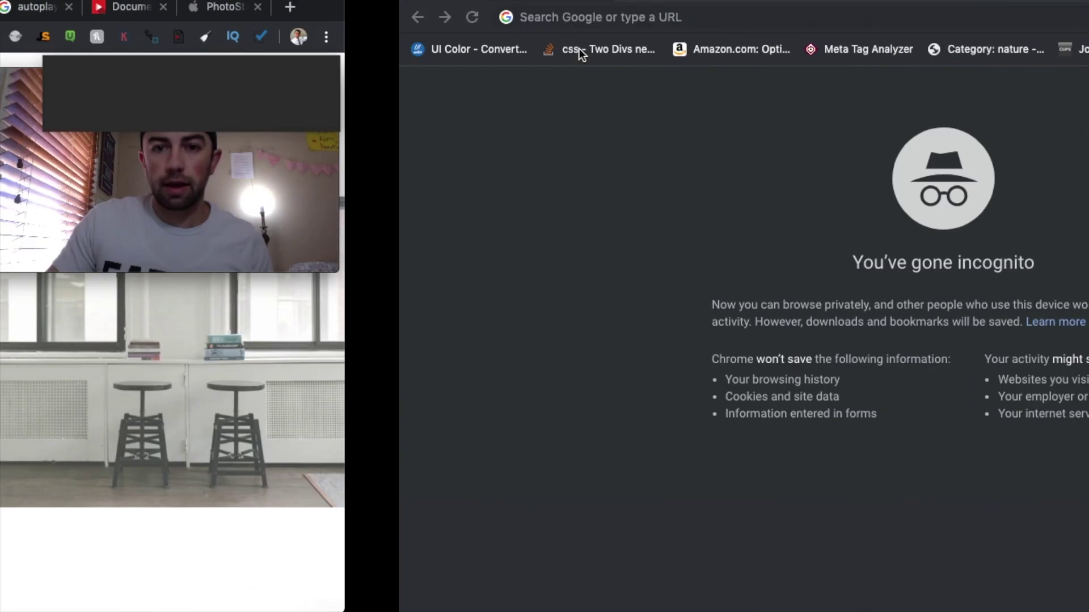
text(tyleremorrison.com)
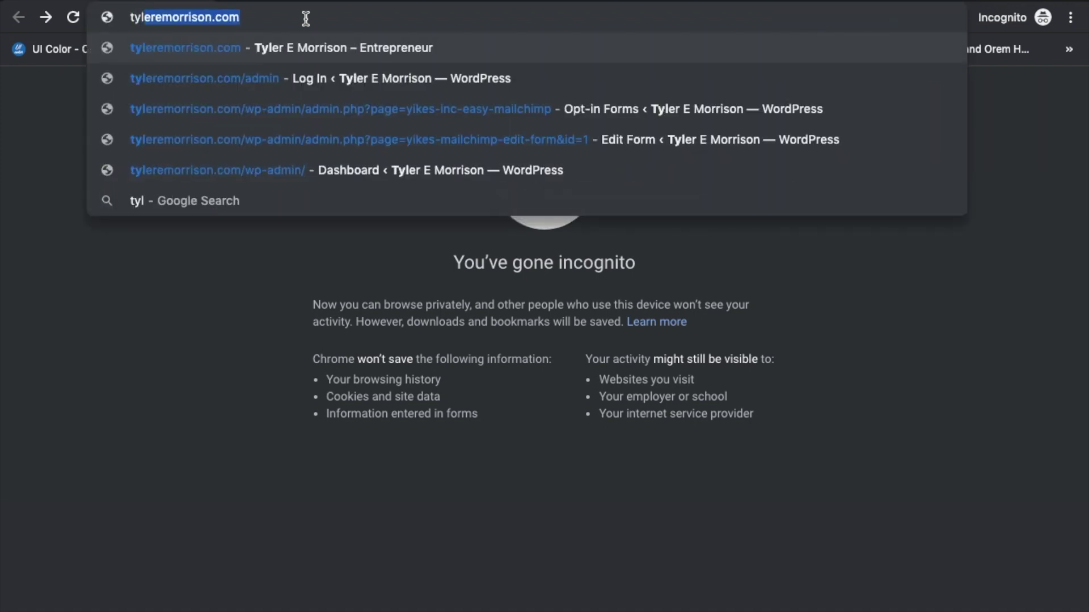
key(Right)
text(/)
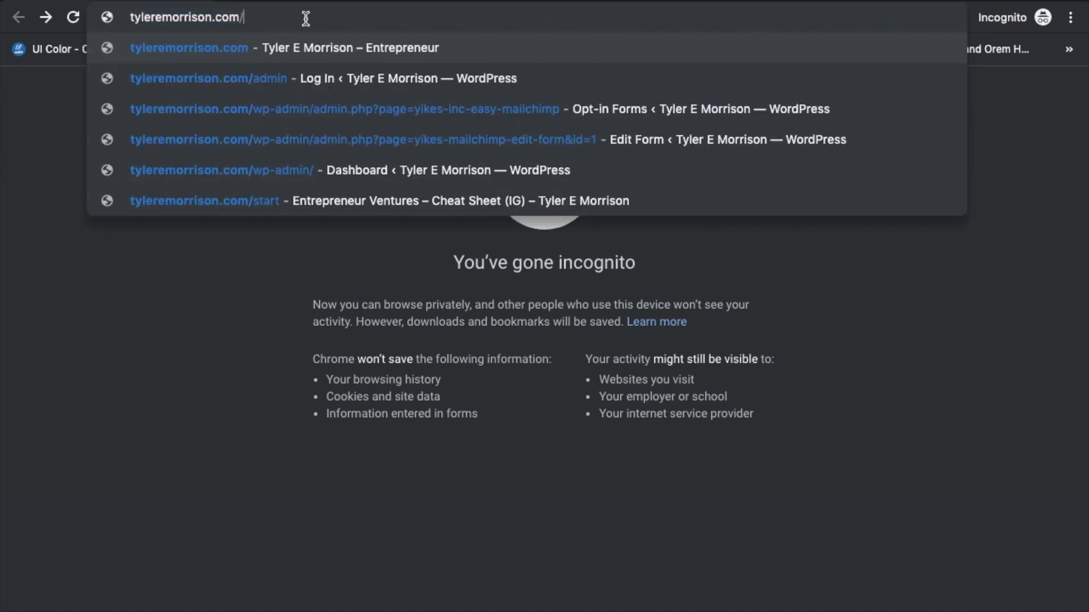
text(webi)
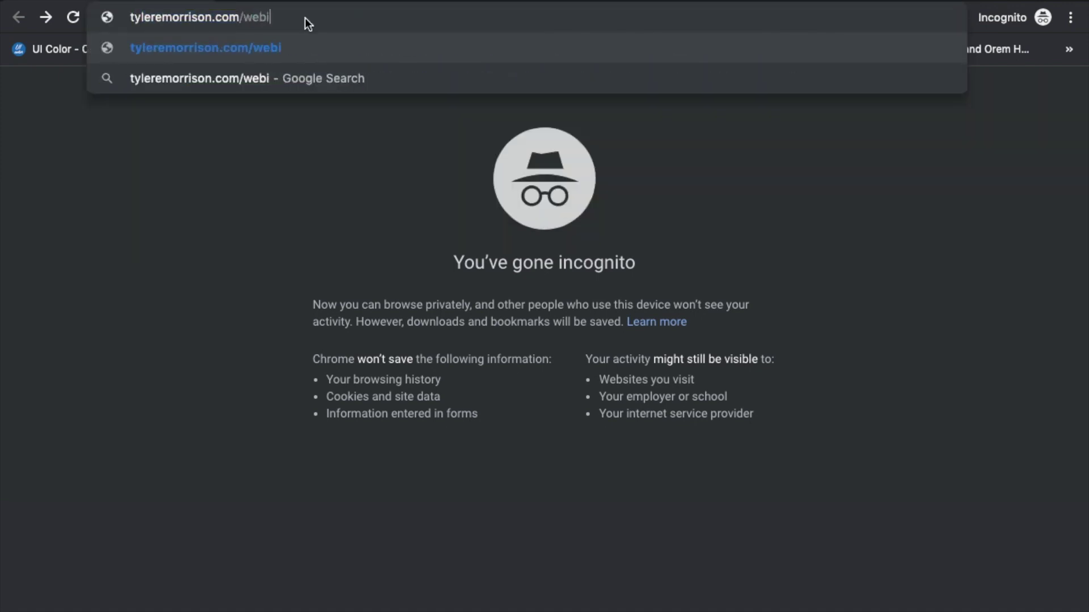
text(nar-re)
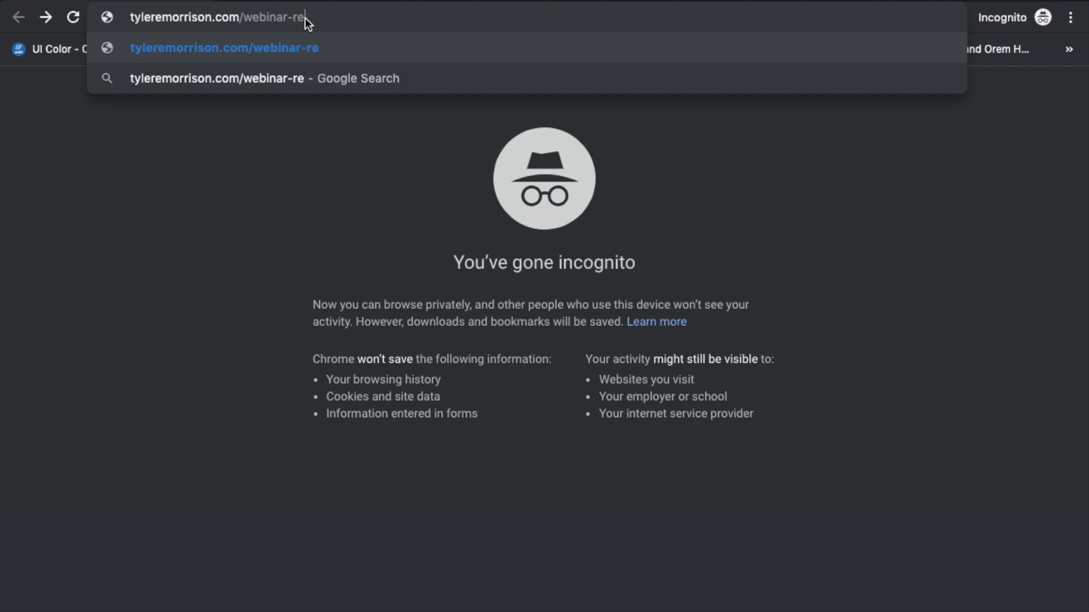
text(gistration)
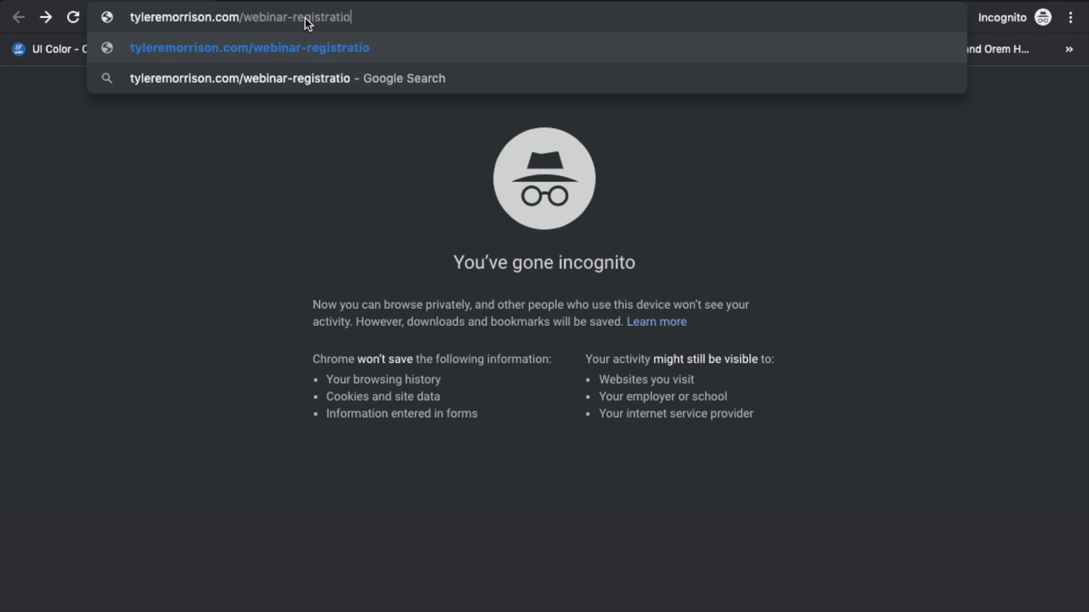
key(Return)
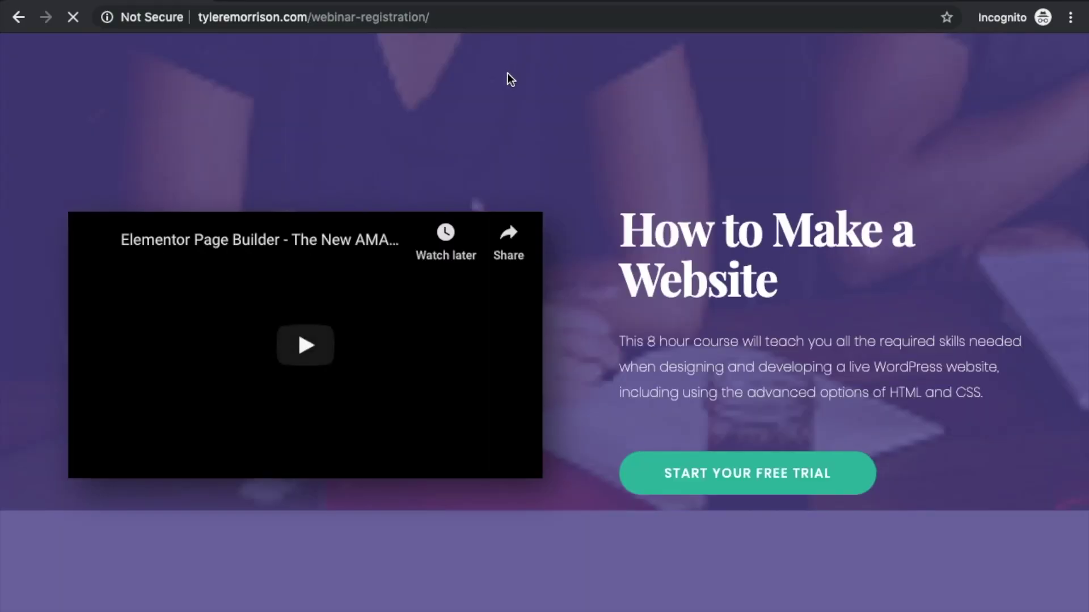
Step: Compare the registration form on the published page with its preview in the Elementor editor
scroll(508, 73, down, 10)
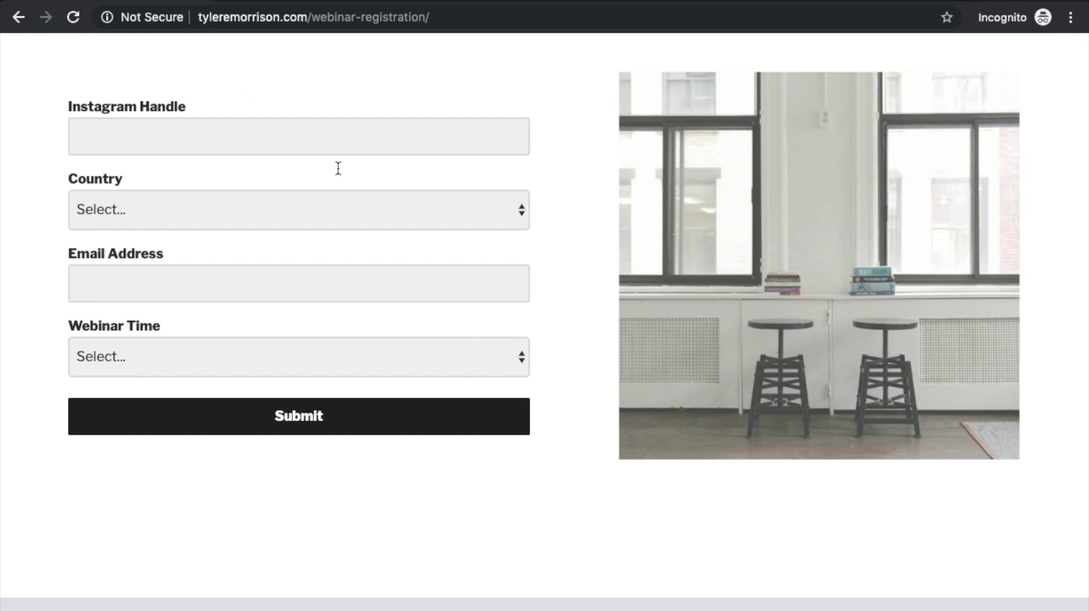
scroll(369, 214, up, 3)
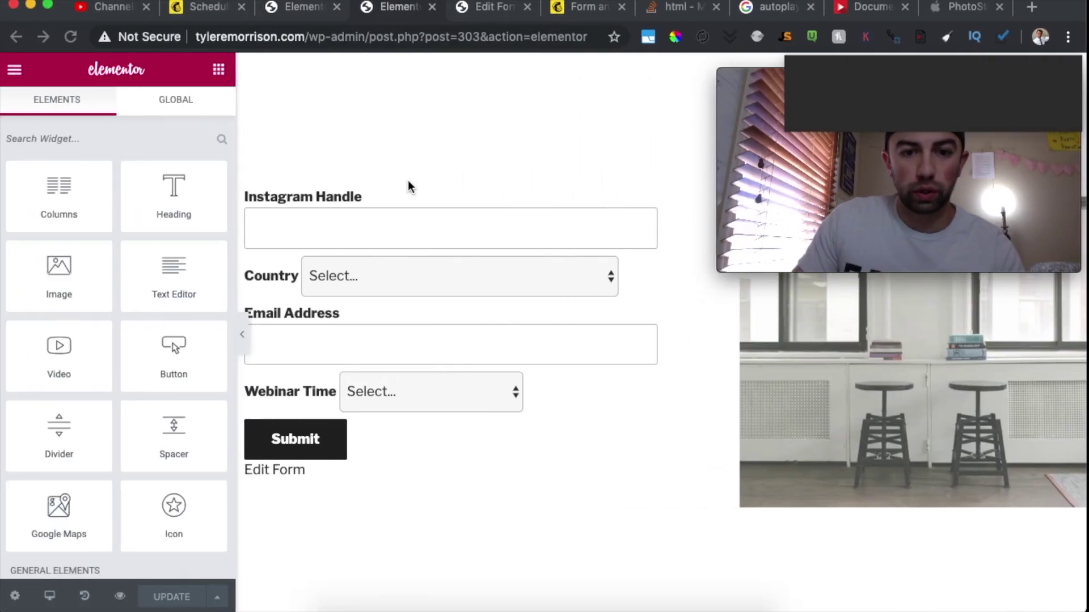
key(ctrl+Right)
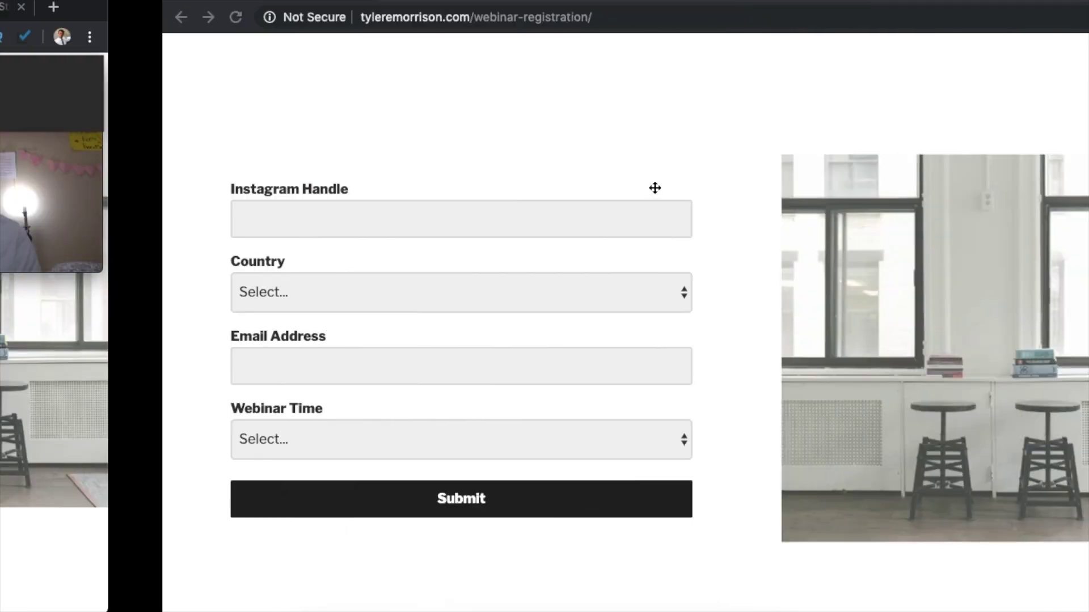
key(ctrl+Left)
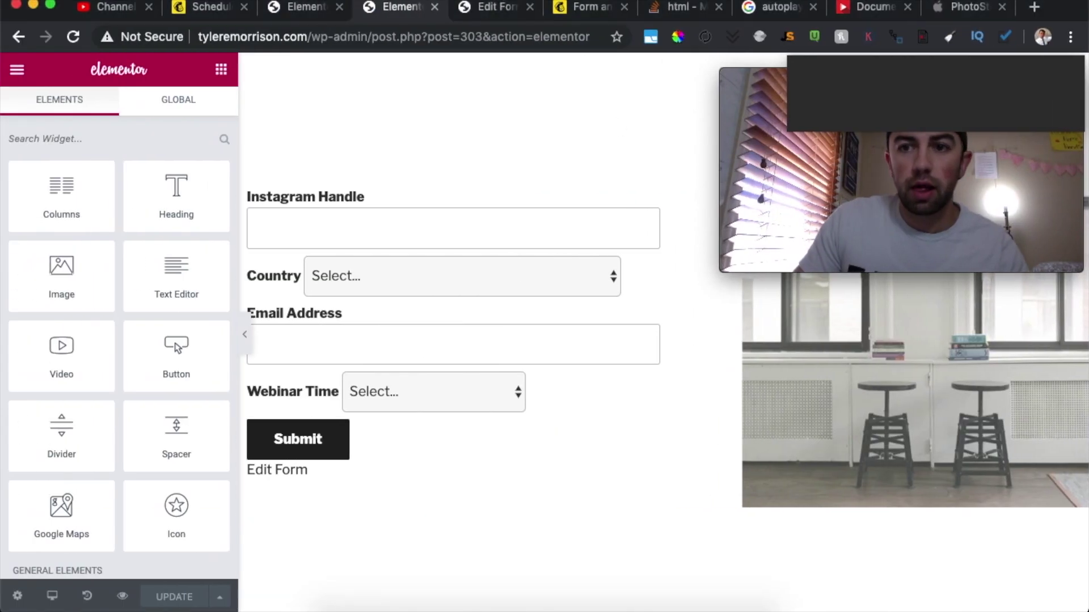
Step: Order the Easy Forms fields as Email Address, Country, Instagram Handle, Webinar Time, and update the Webinar Registration form
click(273, 9)
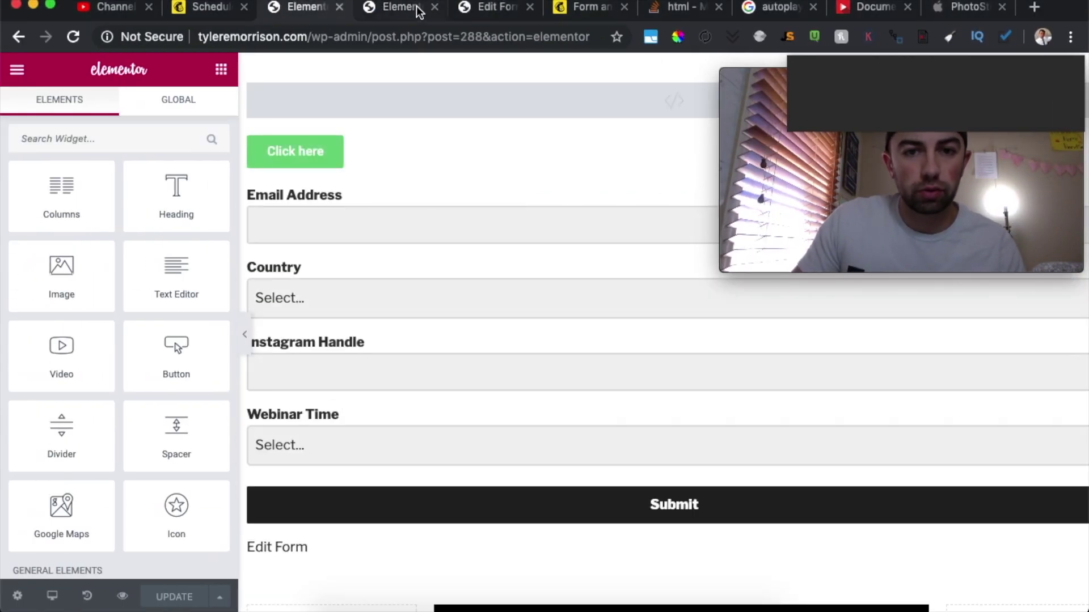
click(485, 6)
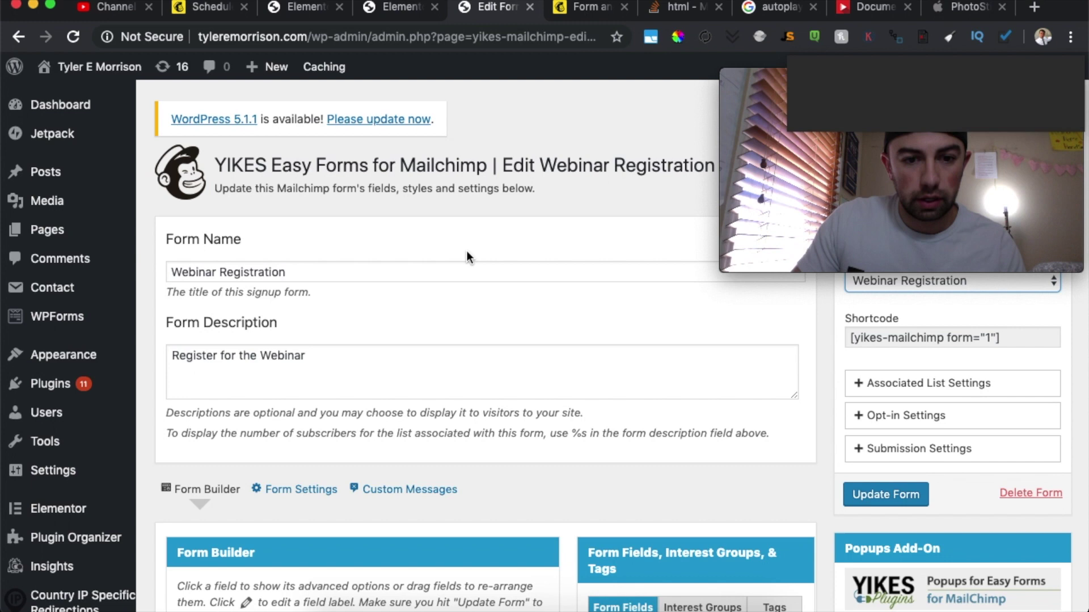
scroll(467, 250, down, 5)
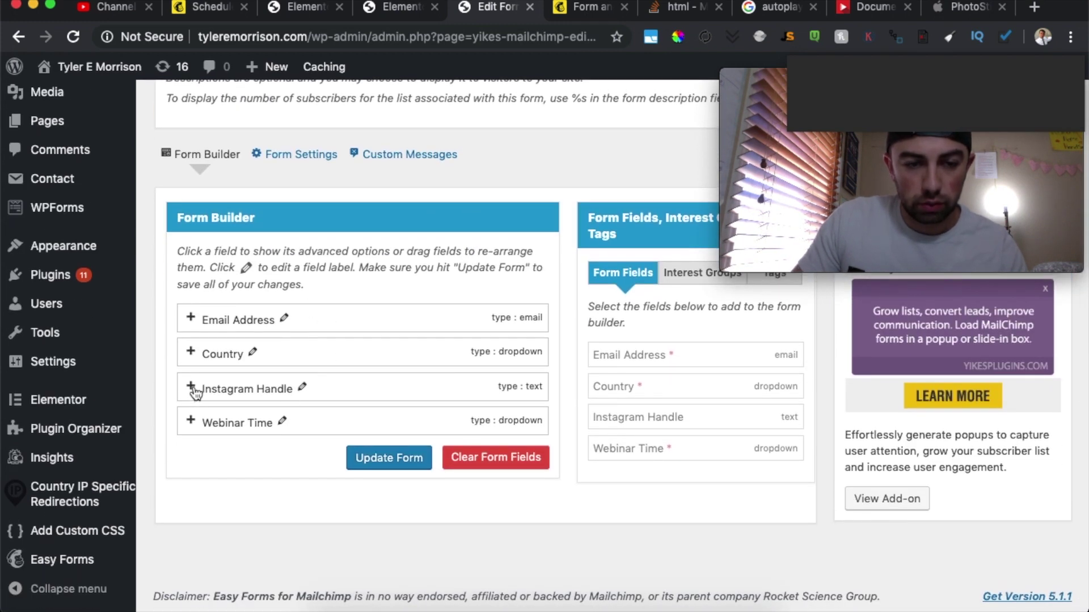
drag(213, 390, 236, 389)
drag(233, 347, 233, 331)
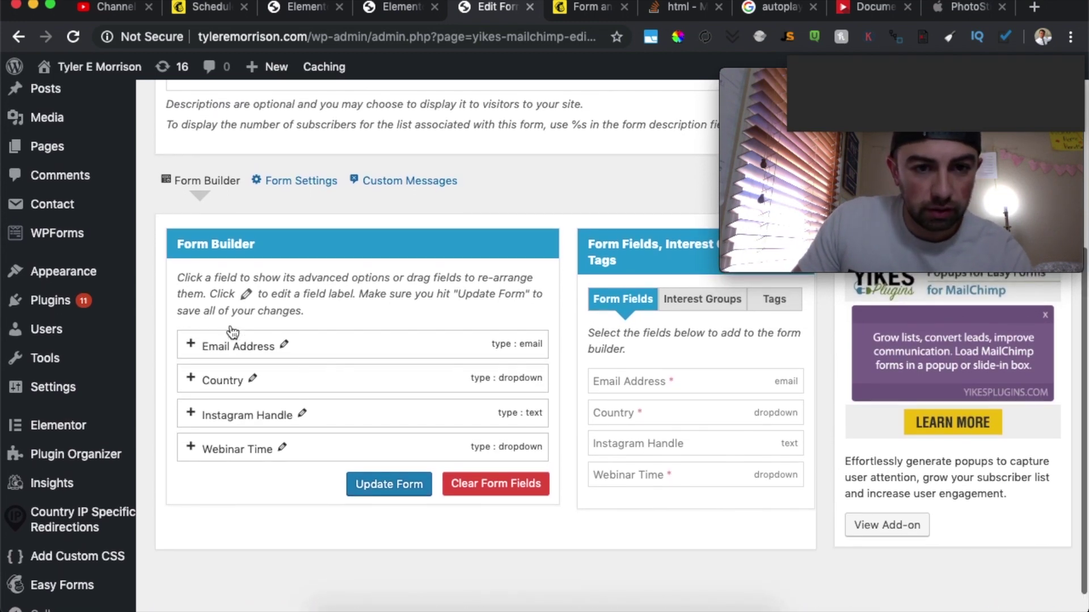
click(366, 484)
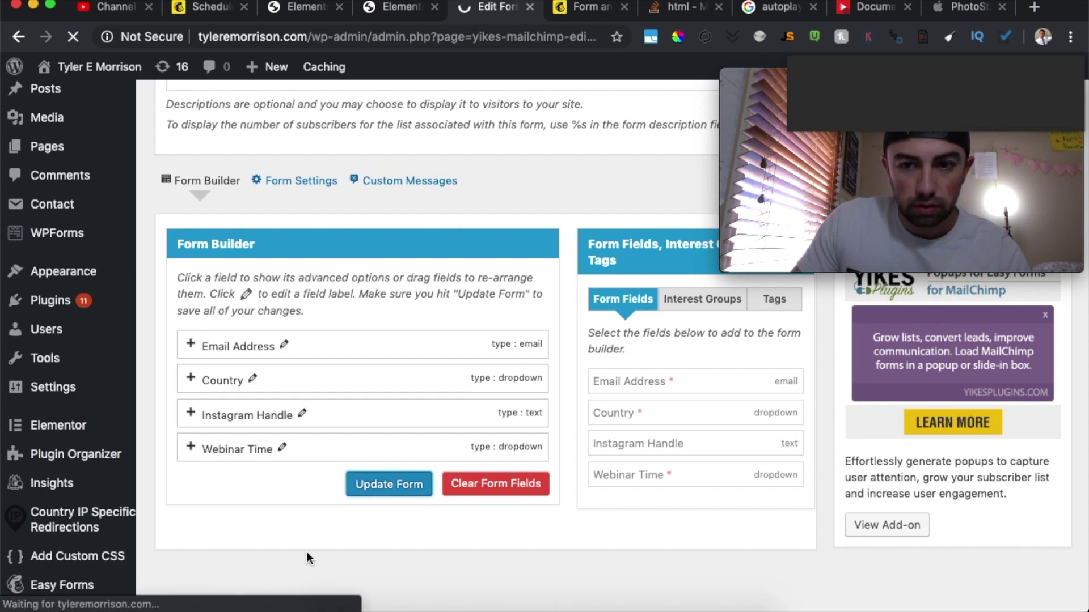
Step: Check the field order on the public registration page against the Easy Forms form editor
key(ctrl+Right)
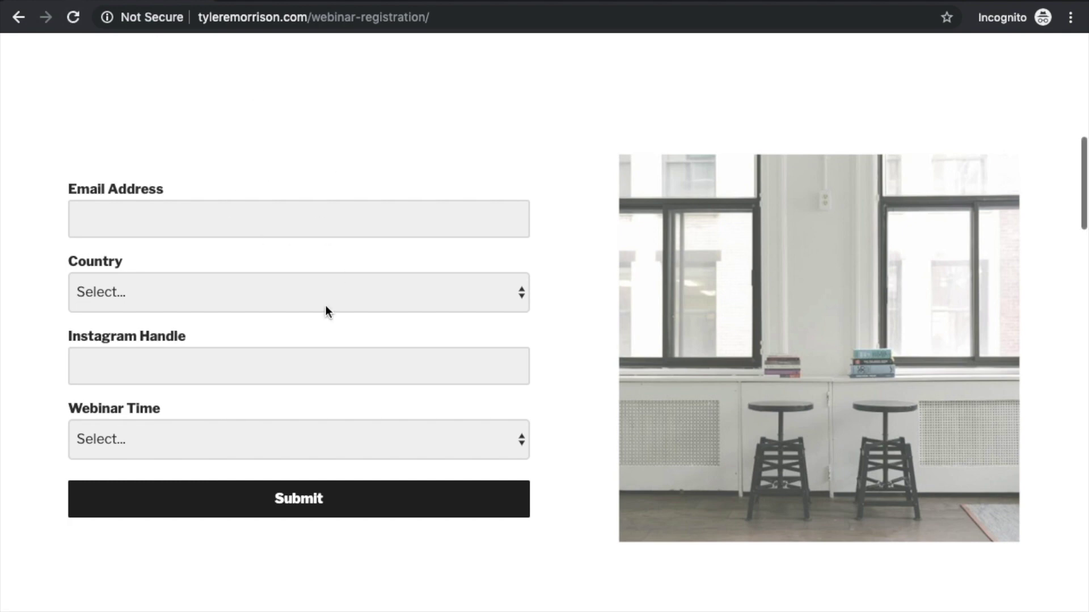
key(ctrl+Left)
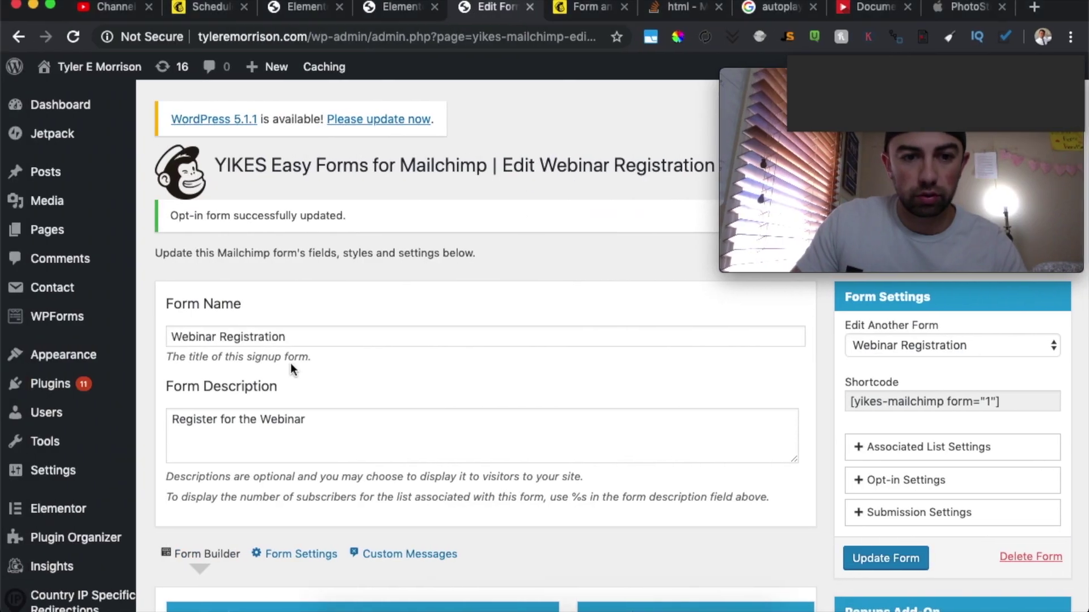
scroll(318, 497, down, 7)
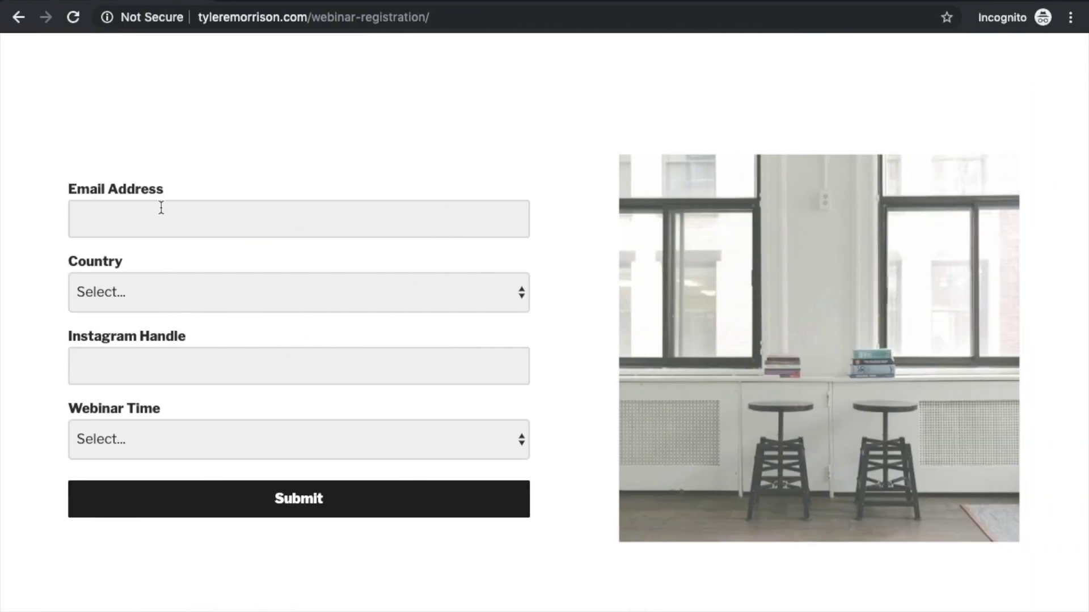
Step: Submit a test registration on the public page with the contact's email, country United States of America and webinar time April 27th @ 2:00PM PST
click(260, 301)
click(386, 114)
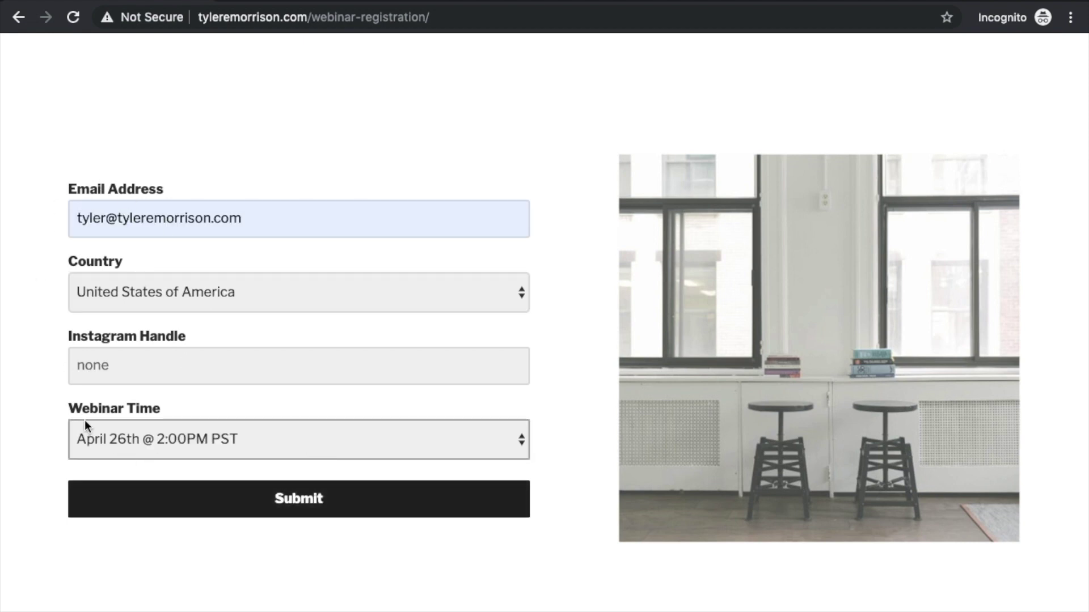
click(183, 436)
click(182, 451)
click(335, 510)
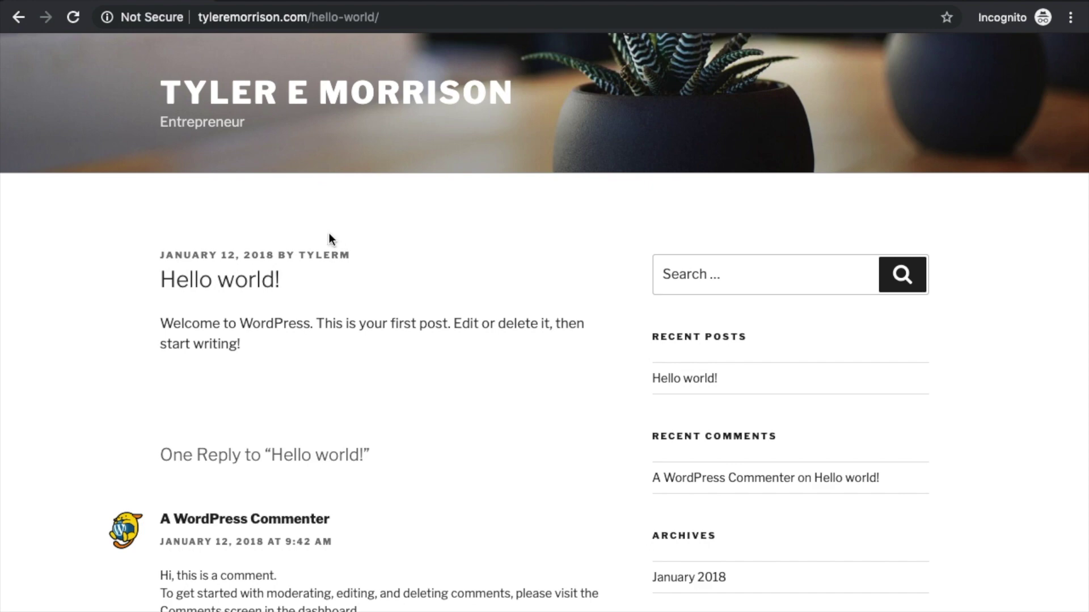
Step: Switch to the Mailchimp audience and review the new subscriber's country, Instagram handle and webinar time
key(ctrl+Left)
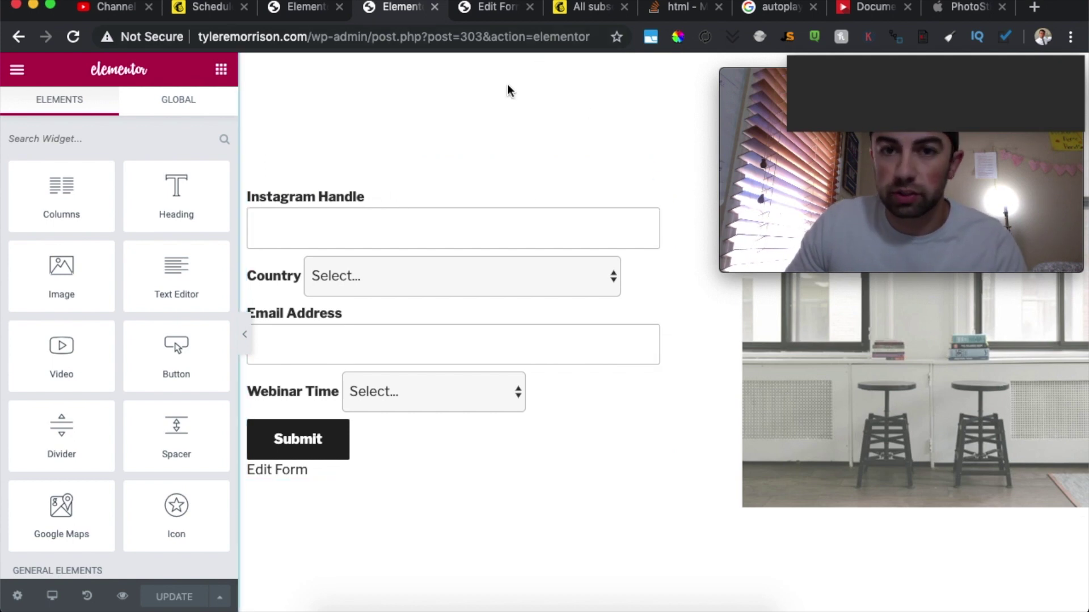
click(587, 8)
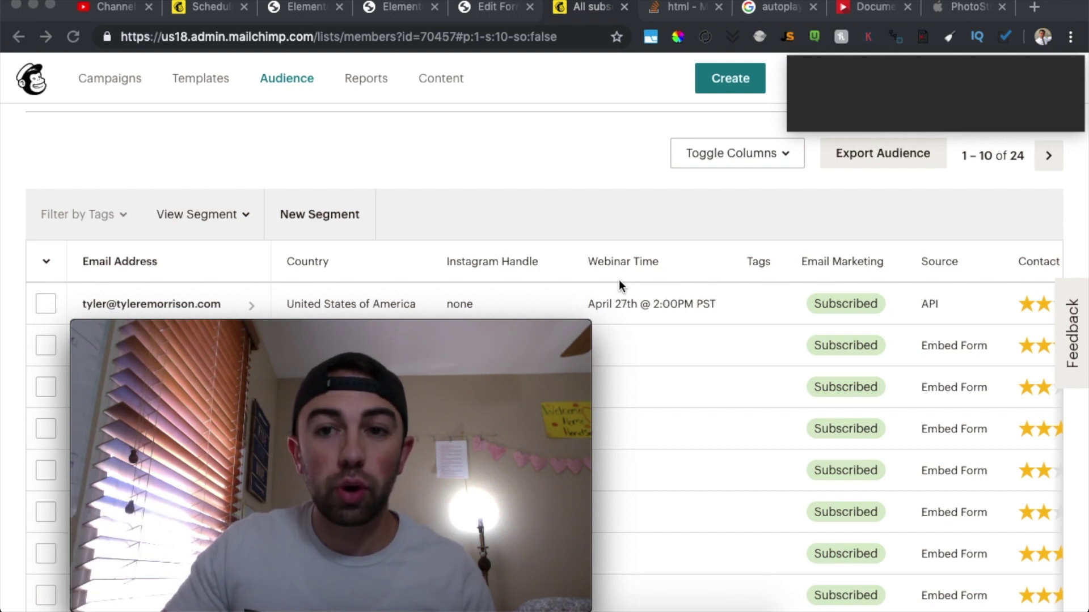
scroll(702, 210, up, 6)
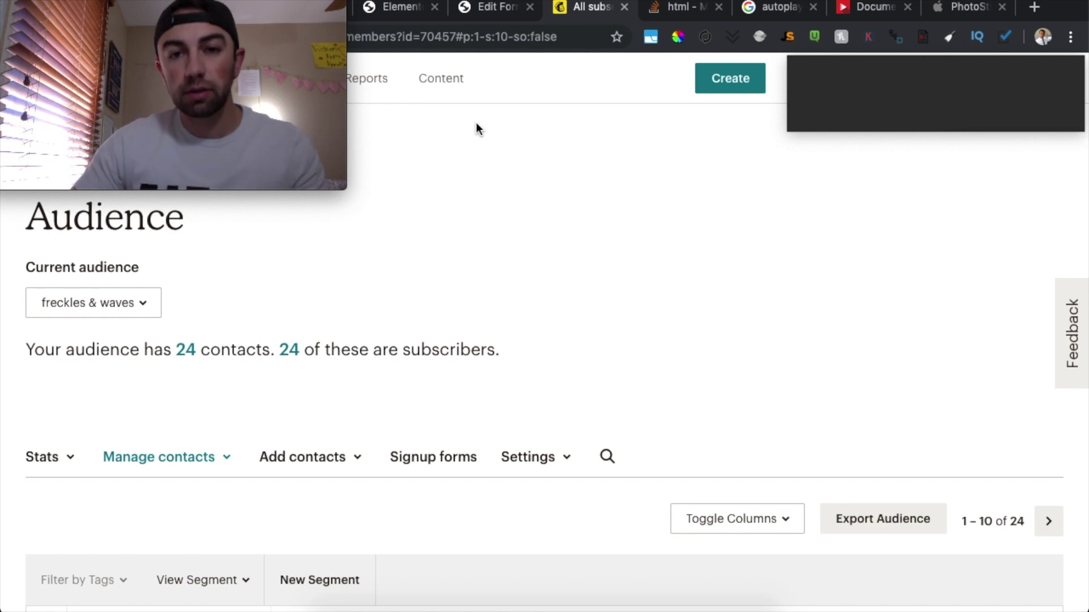
Step: Return to the registration page's Elementor editor and exit it to the WordPress page editing screen
click(417, 10)
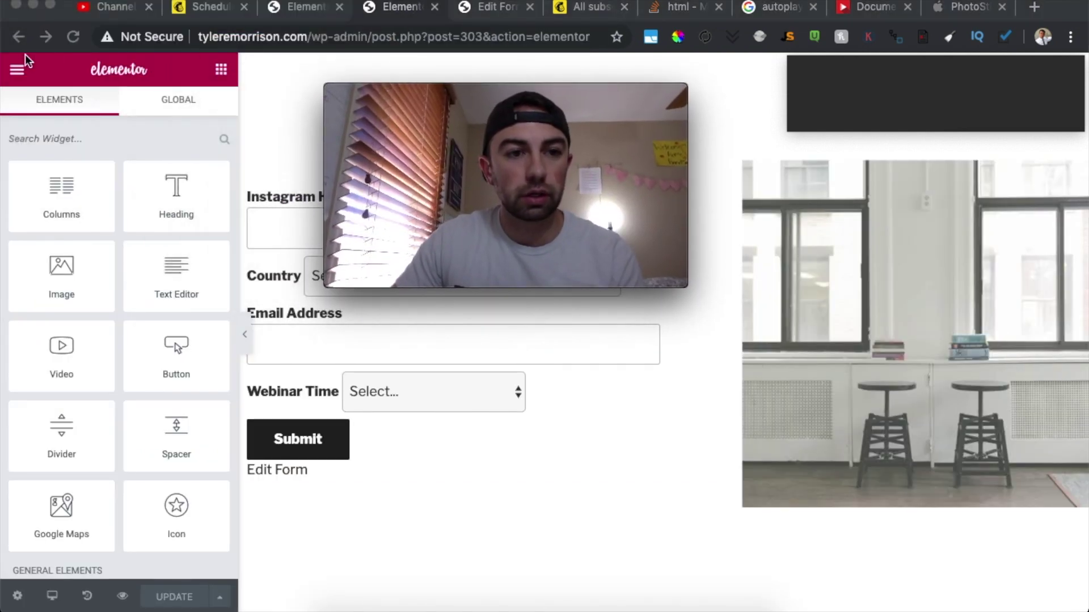
click(17, 69)
click(17, 69)
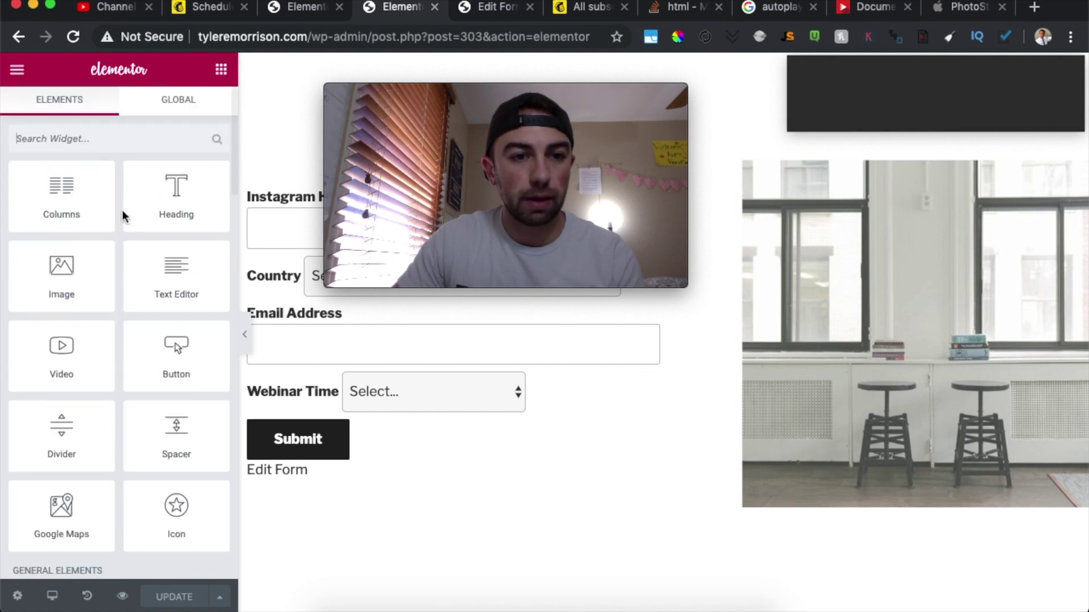
click(17, 69)
click(134, 414)
mouse_move(337, 256)
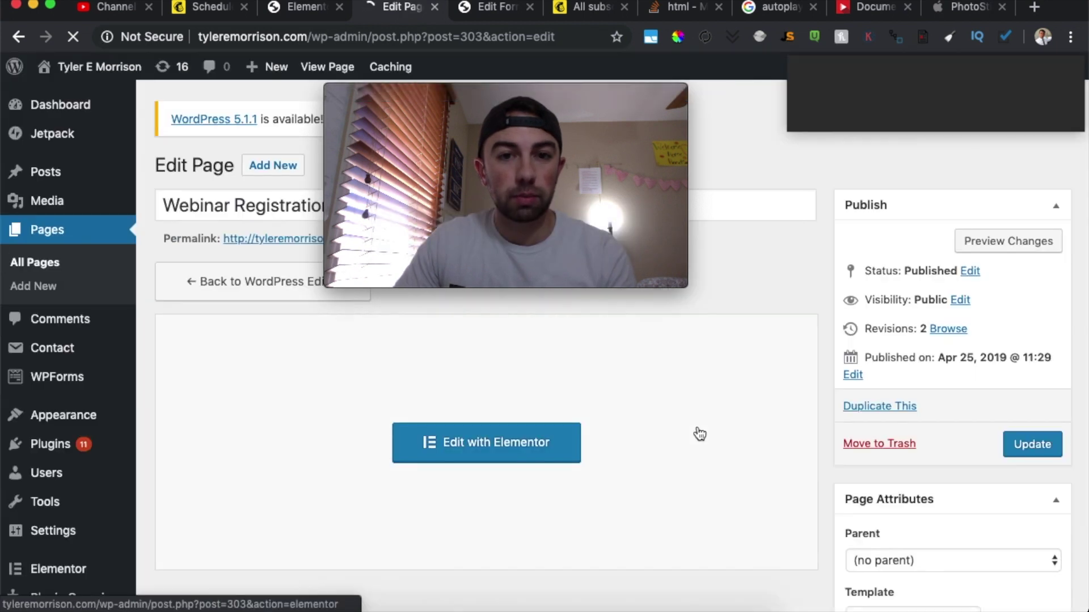
Step: Create a new WordPress page titled "Webinar Room" and open it for editing with Elementor
click(50, 287)
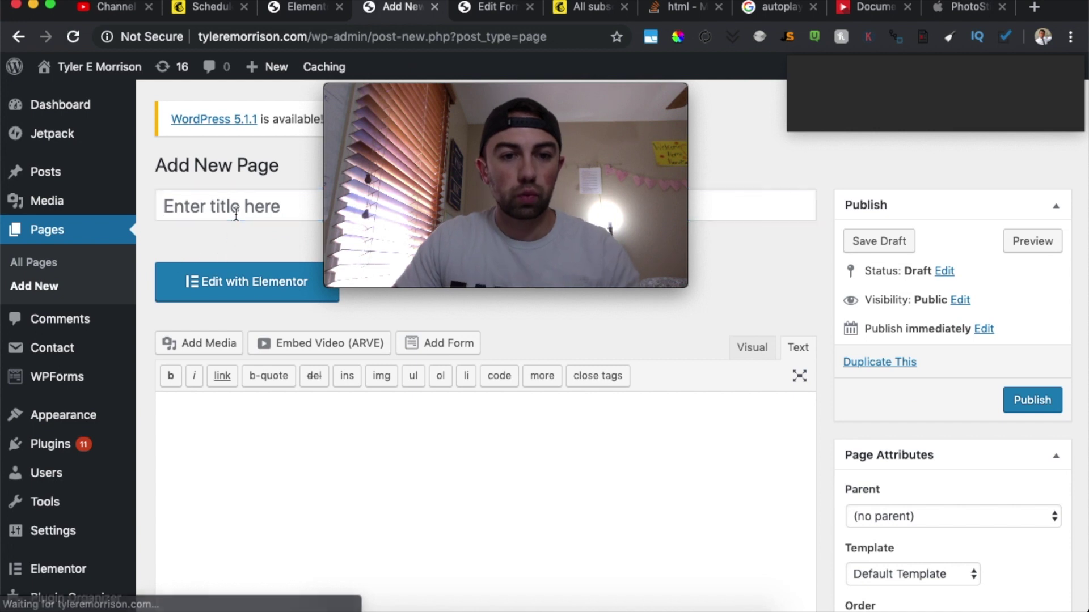
click(236, 214)
text(Webinar Room)
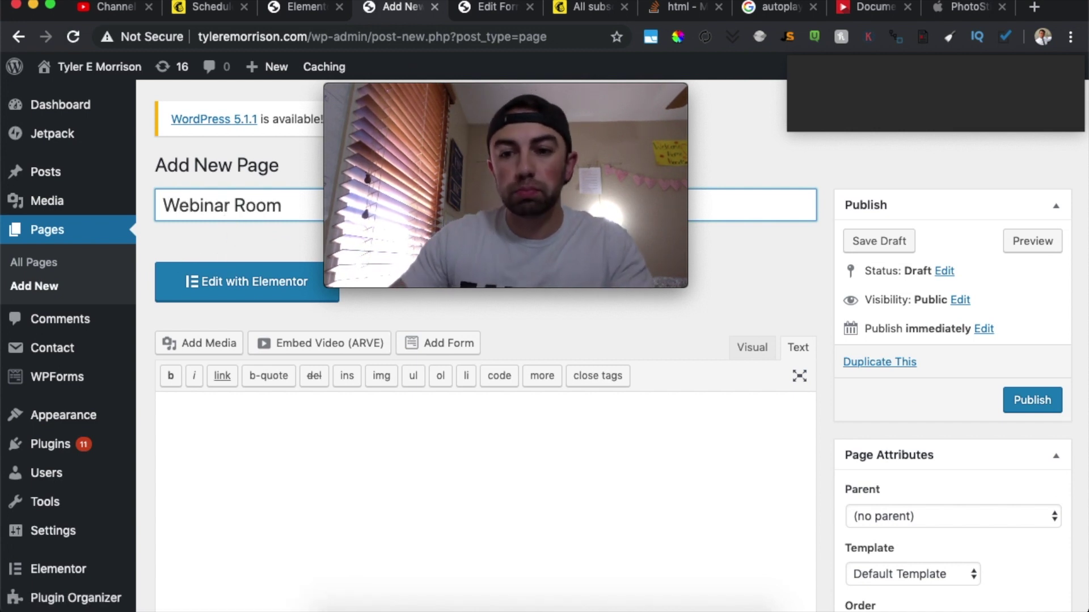
click(295, 302)
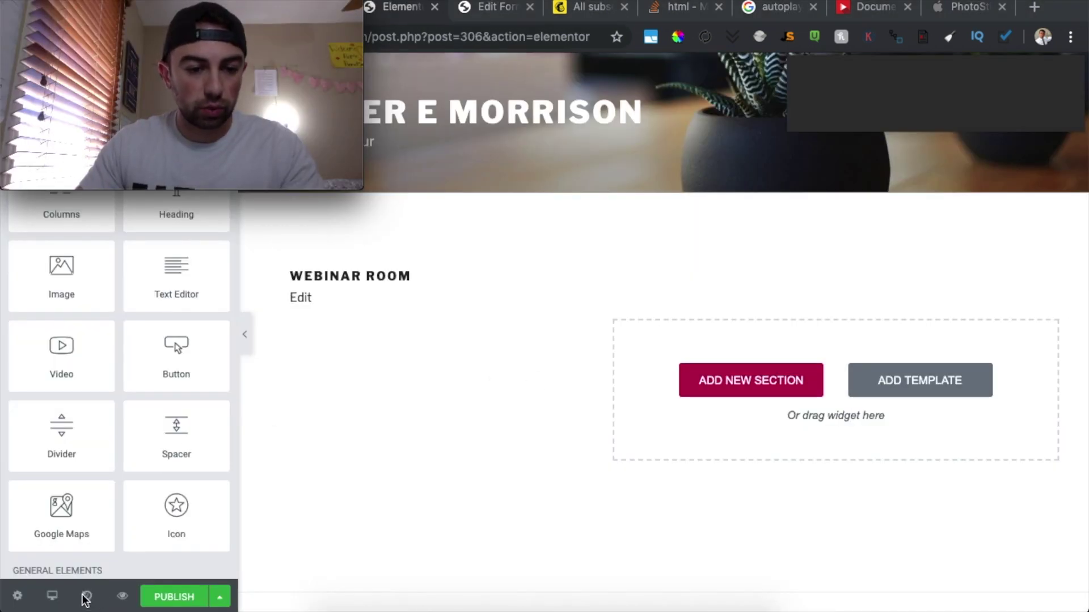
Step: Set the Webinar Room page's layout to Elementor Canvas in its page settings
click(17, 598)
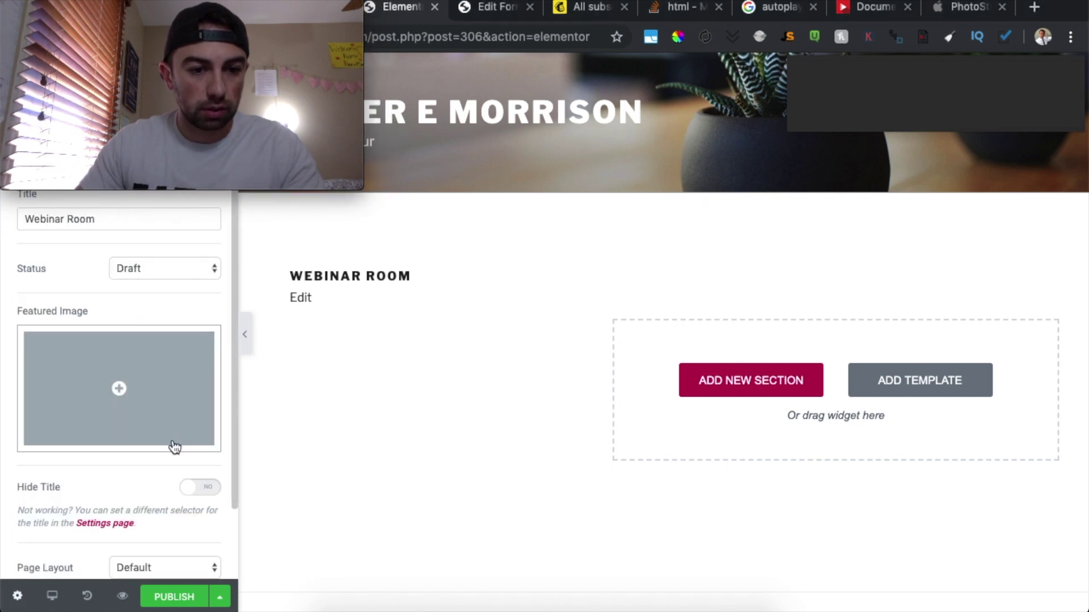
scroll(174, 445, down, 3)
click(164, 491)
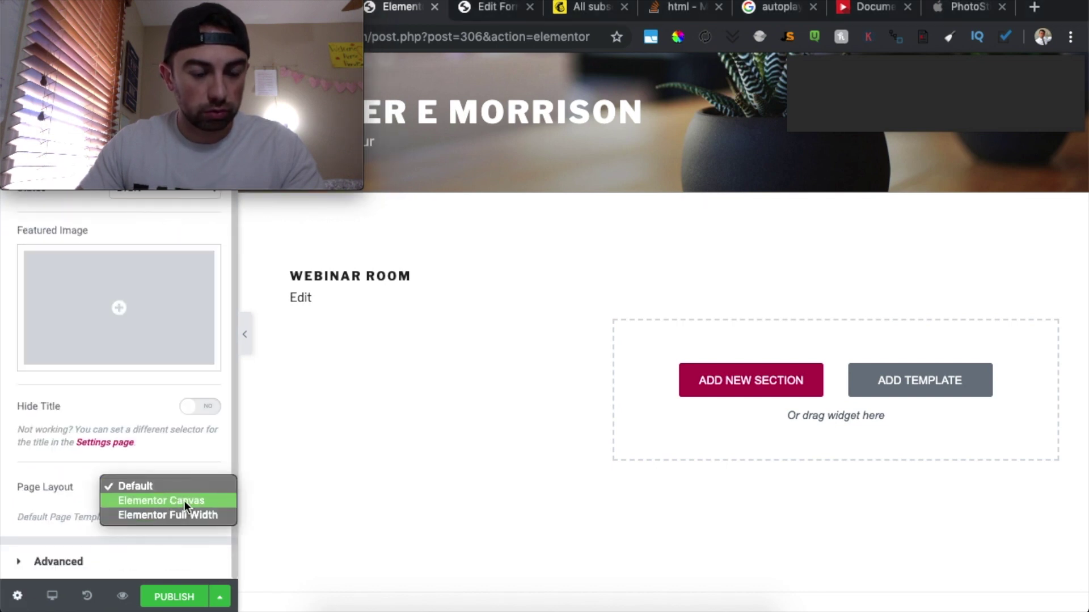
click(226, 502)
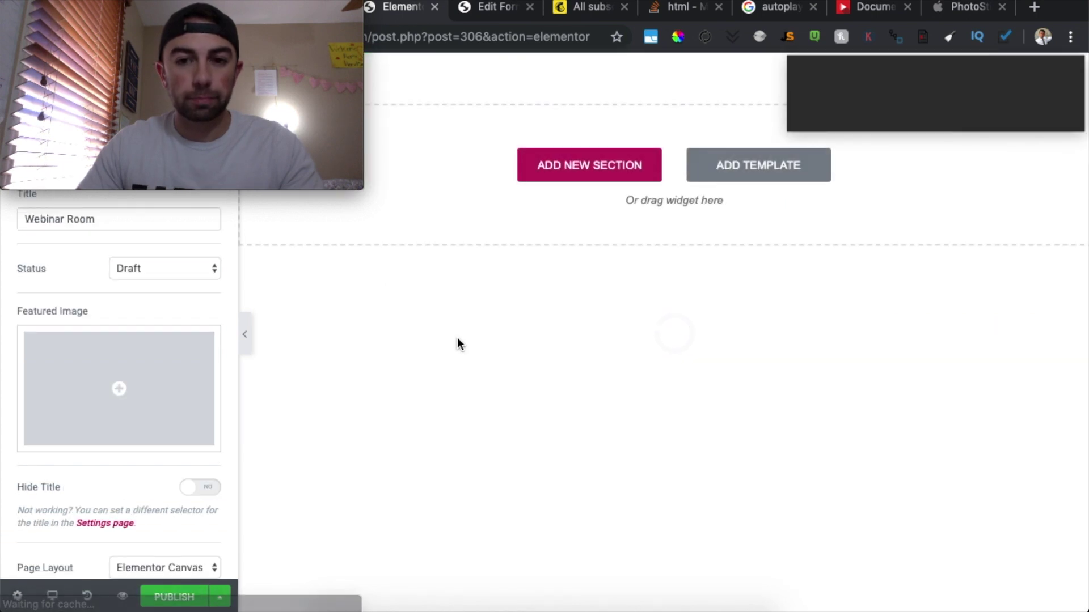
drag(270, 0, 349, 136)
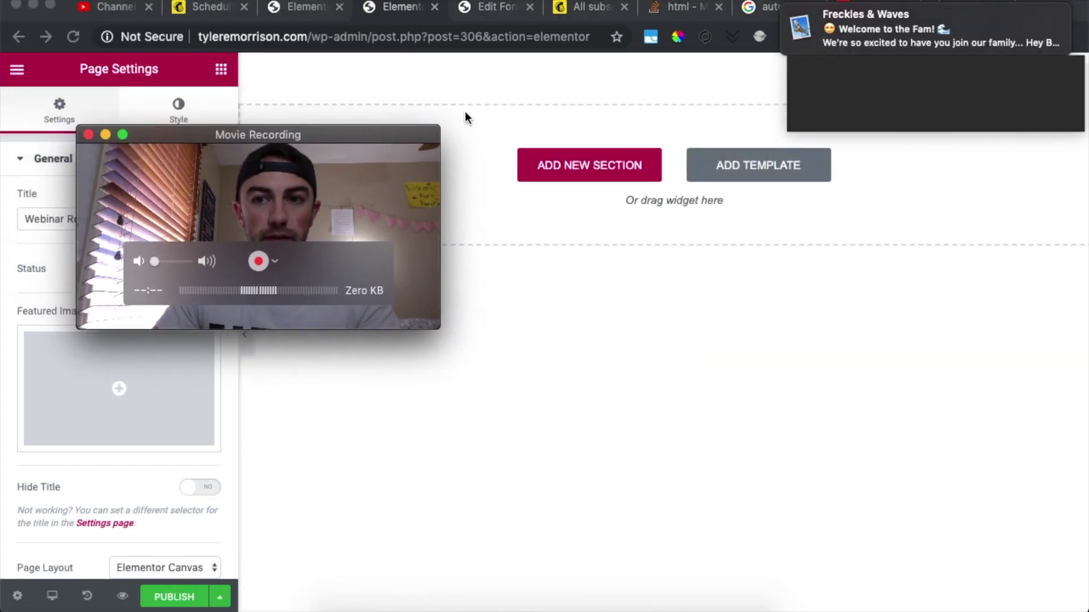
mouse_move(944, 34)
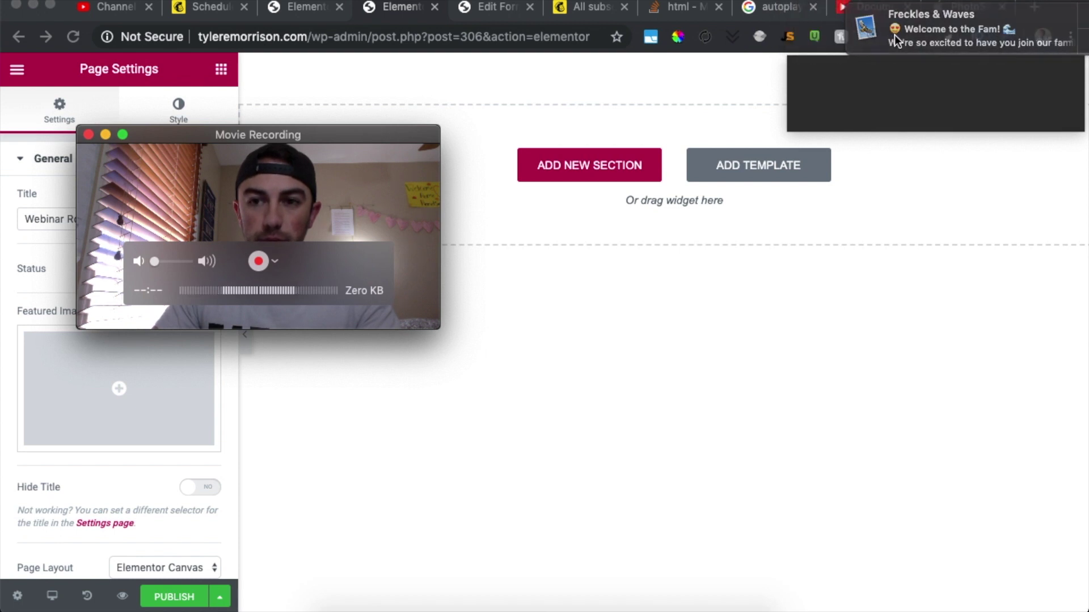
drag(389, 145, 778, 358)
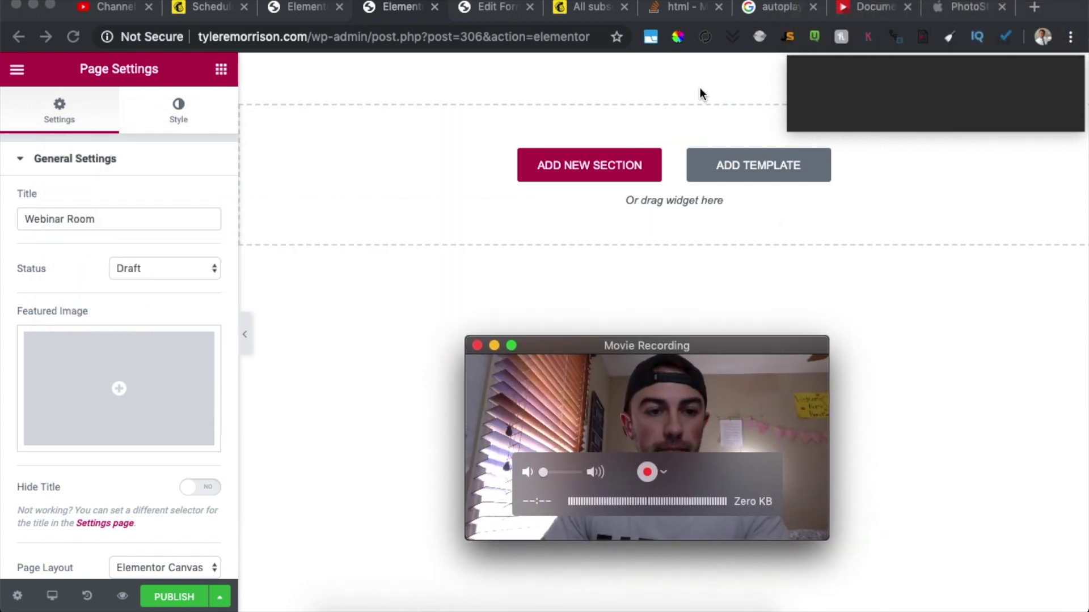
Step: Build the page structure with a single-column section above a three-column section and another single-column section beneath them
click(606, 167)
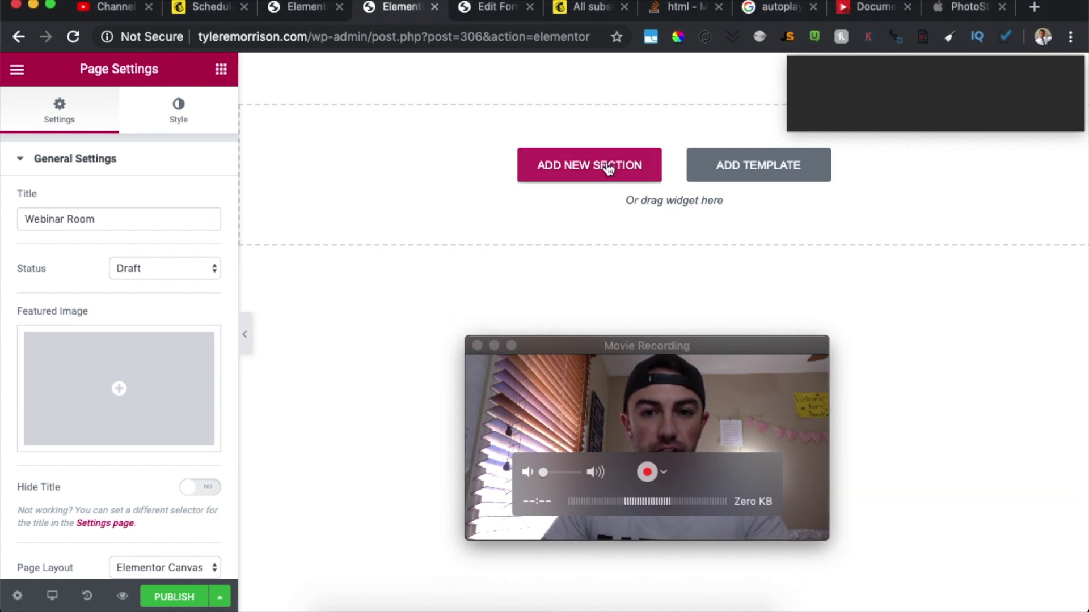
click(567, 171)
click(624, 225)
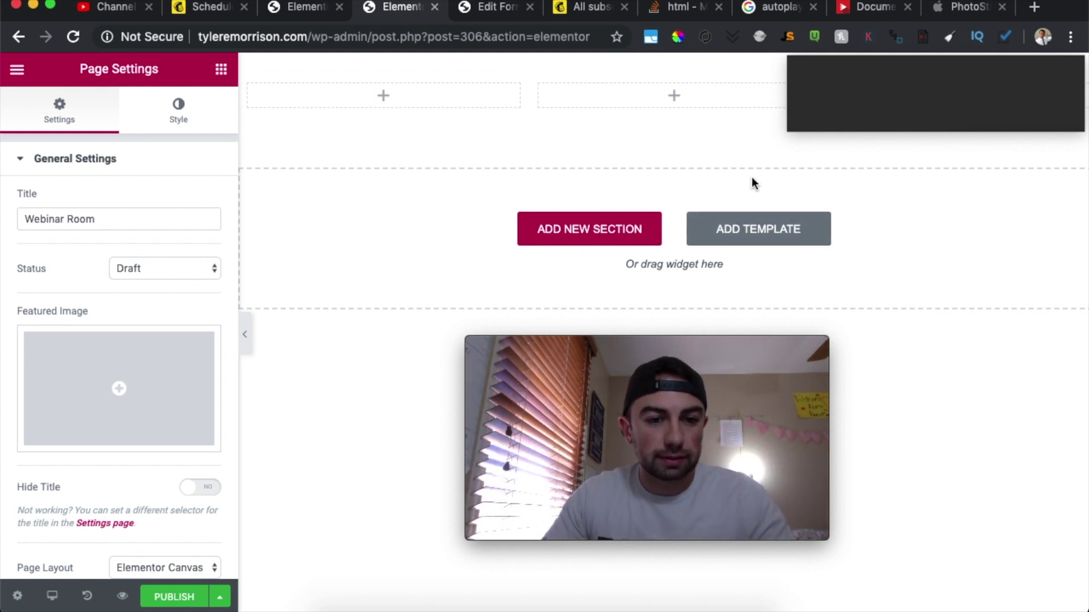
click(636, 217)
click(481, 270)
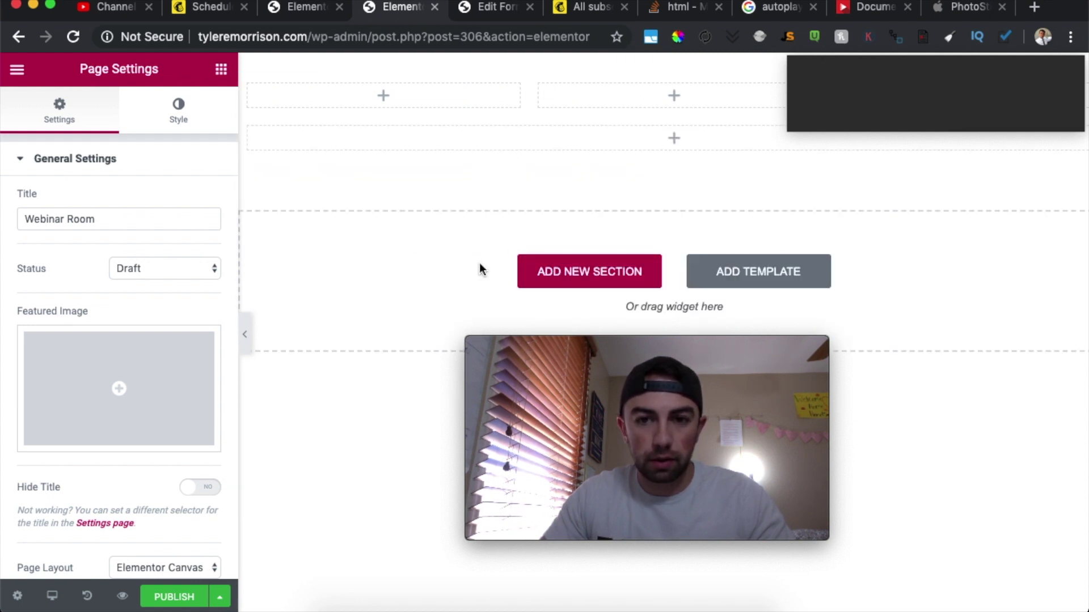
mouse_move(631, 107)
mouse_down()
mouse_move(632, 64)
mouse_move(611, 105)
mouse_up()
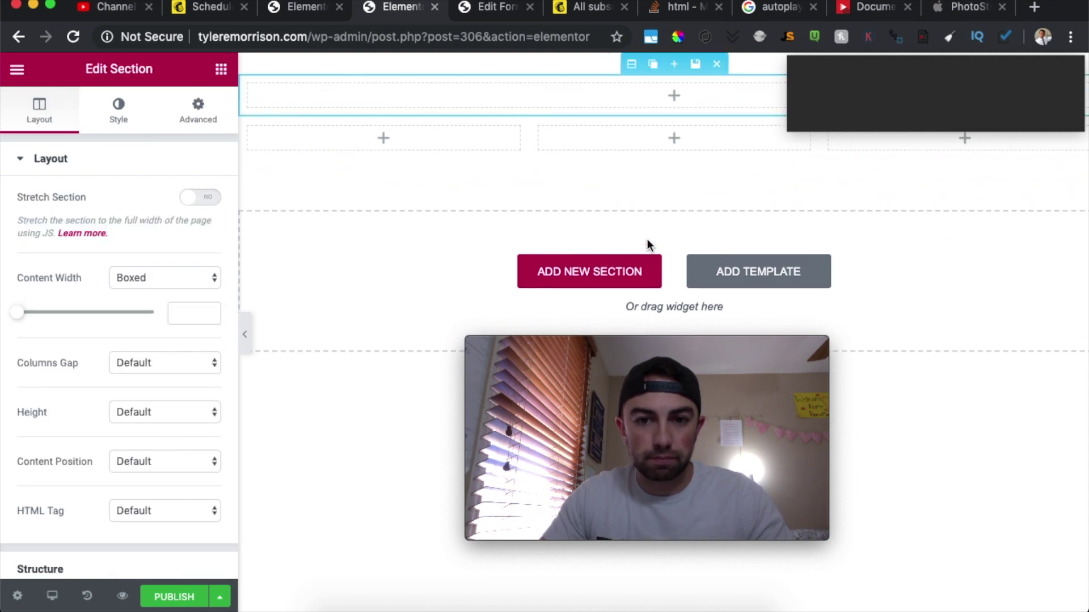
click(640, 269)
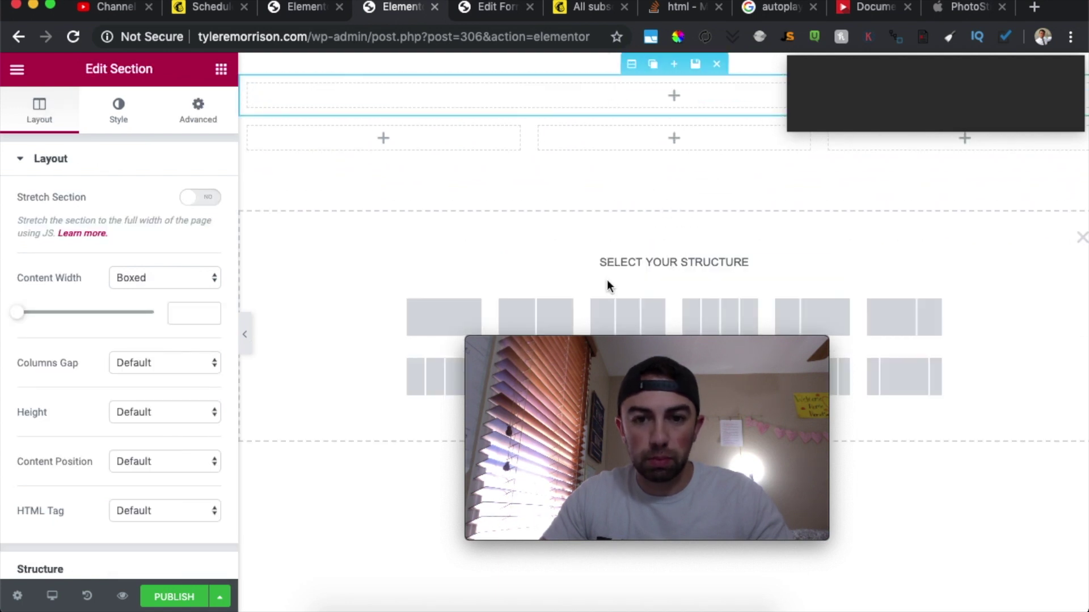
click(445, 310)
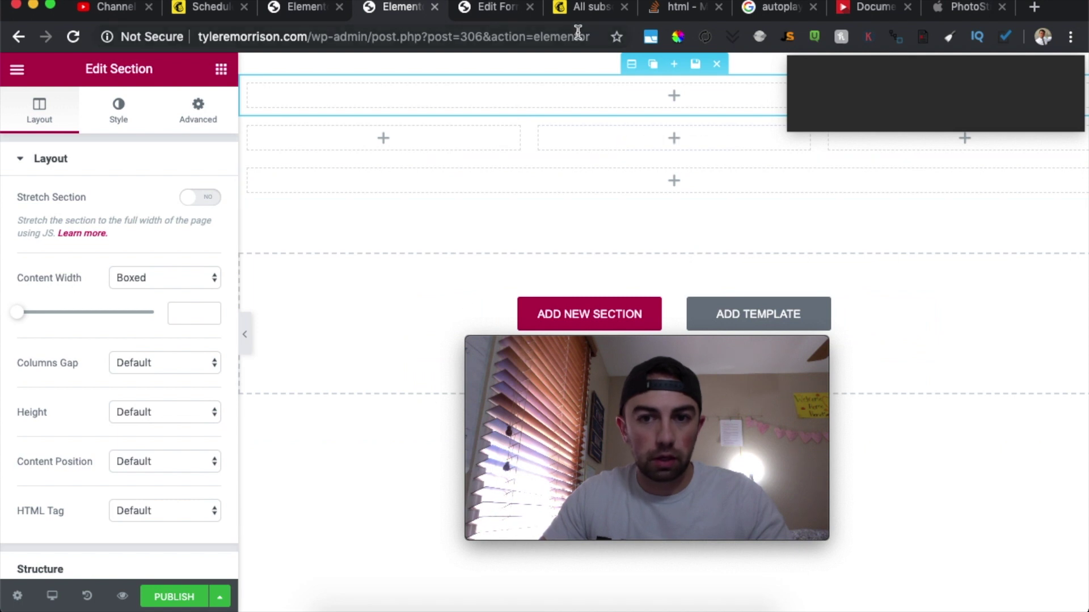
Step: Search the Elementor widgets for "bar" and place a Progress Bar in the uppermost single-column section
click(17, 69)
click(17, 70)
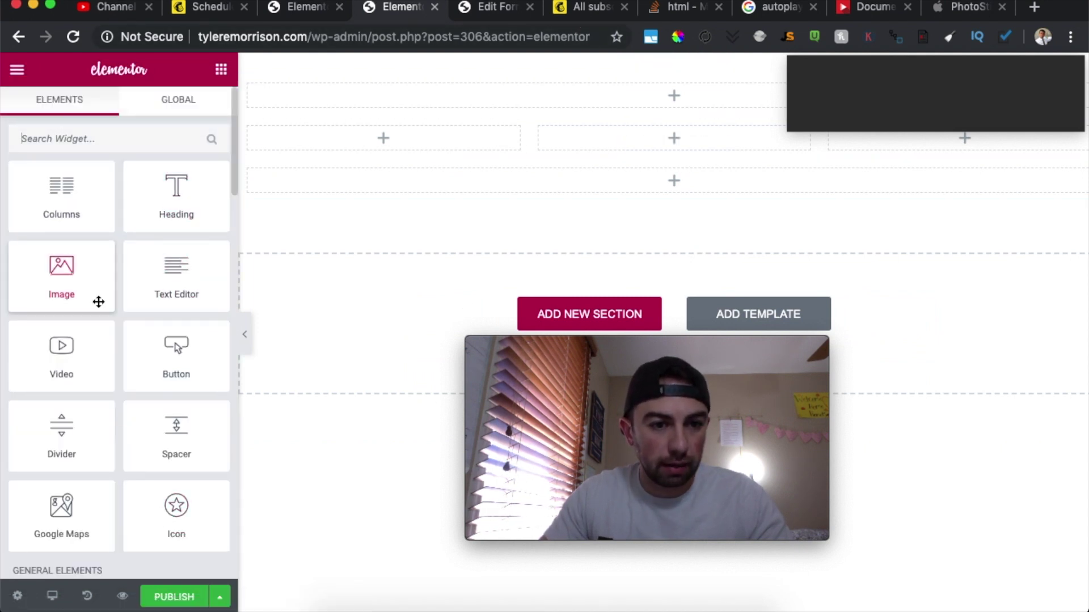
scroll(98, 304, down, 10)
scroll(99, 301, down, 4)
scroll(98, 301, down, 5)
scroll(99, 301, up, 7)
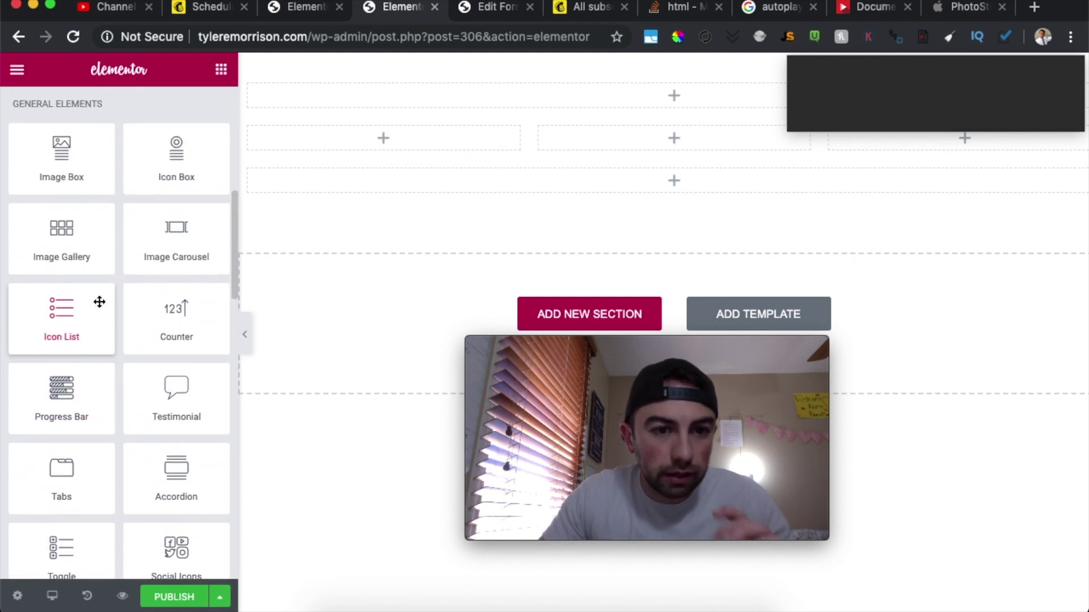
scroll(99, 302, up, 4)
scroll(99, 301, up, 4)
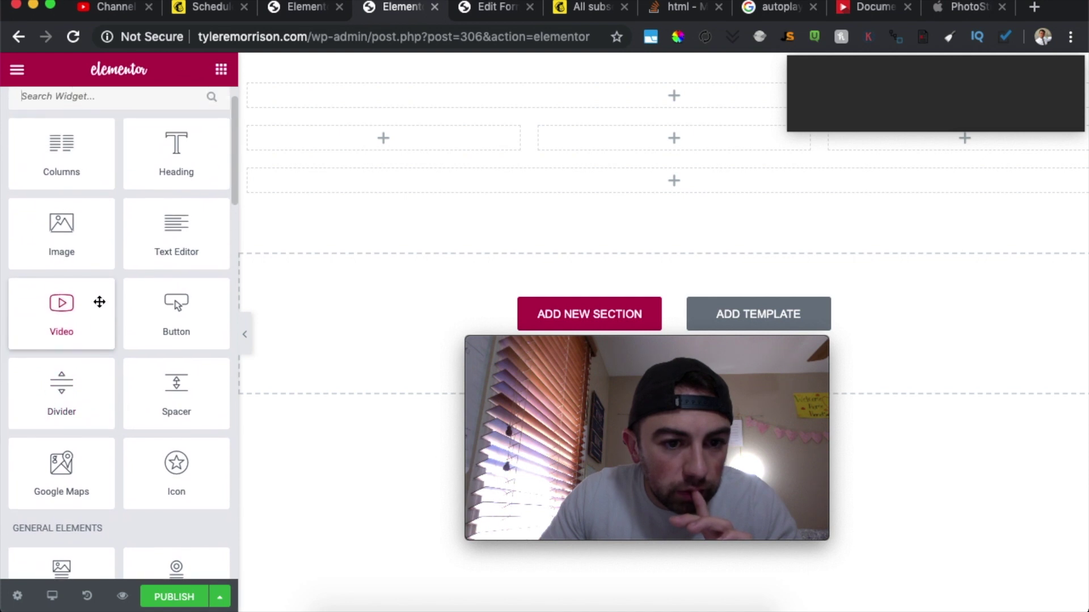
scroll(99, 302, up, 2)
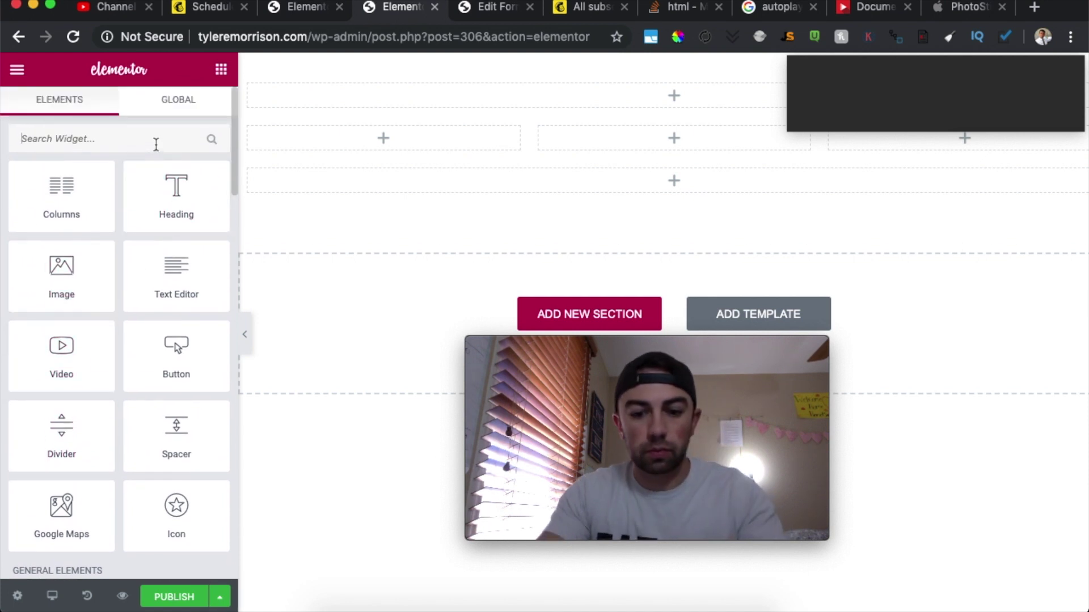
text(bar)
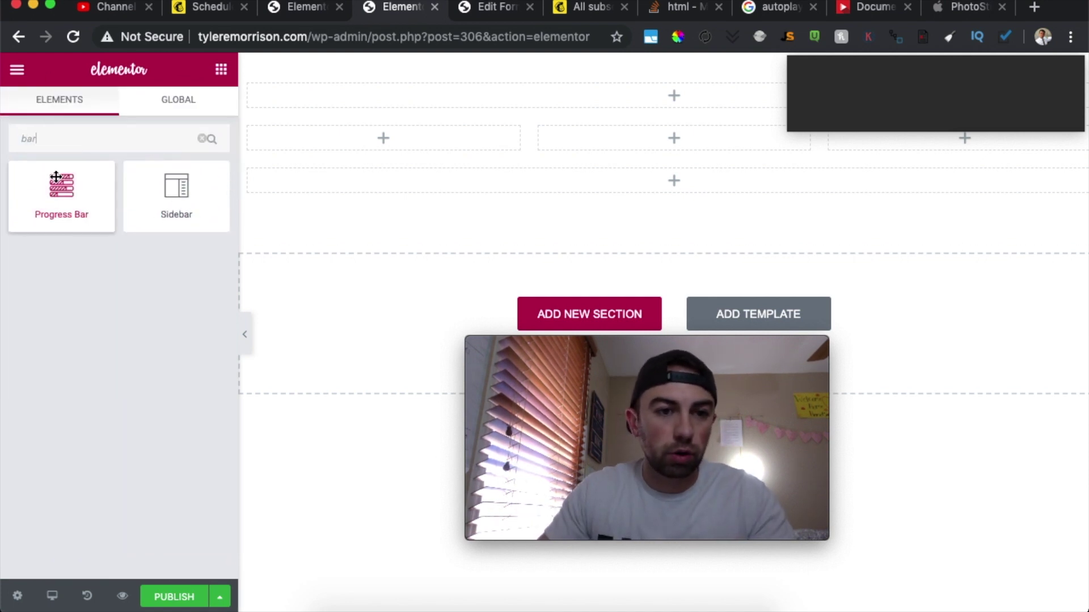
drag(57, 187, 598, 100)
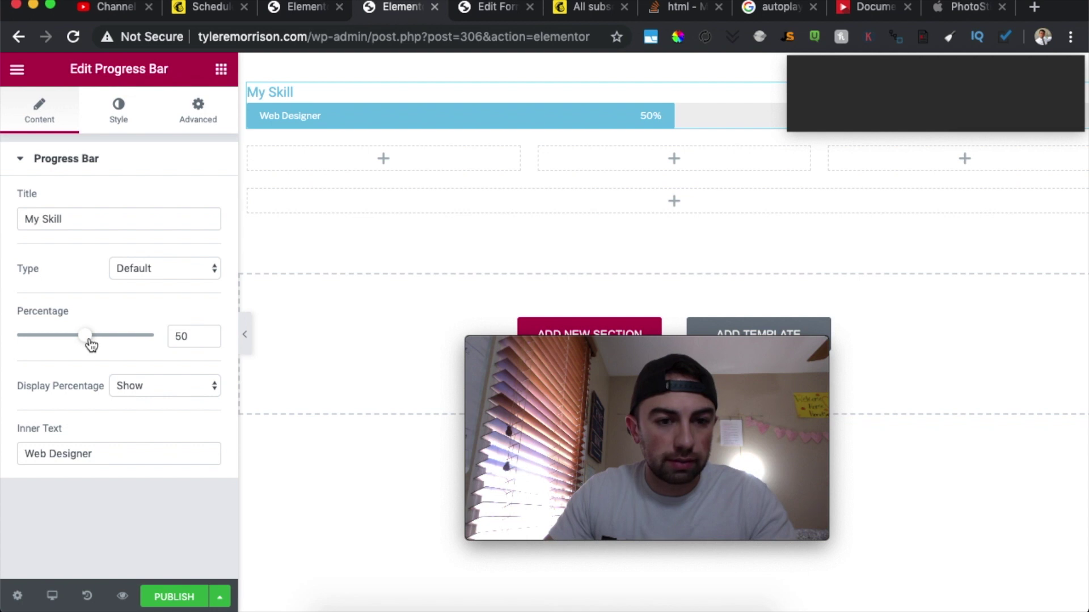
Step: Set the progress bar to 100 percent, with the title "Streaming Live" and the inner text "Broadcasting"
drag(89, 340, 179, 339)
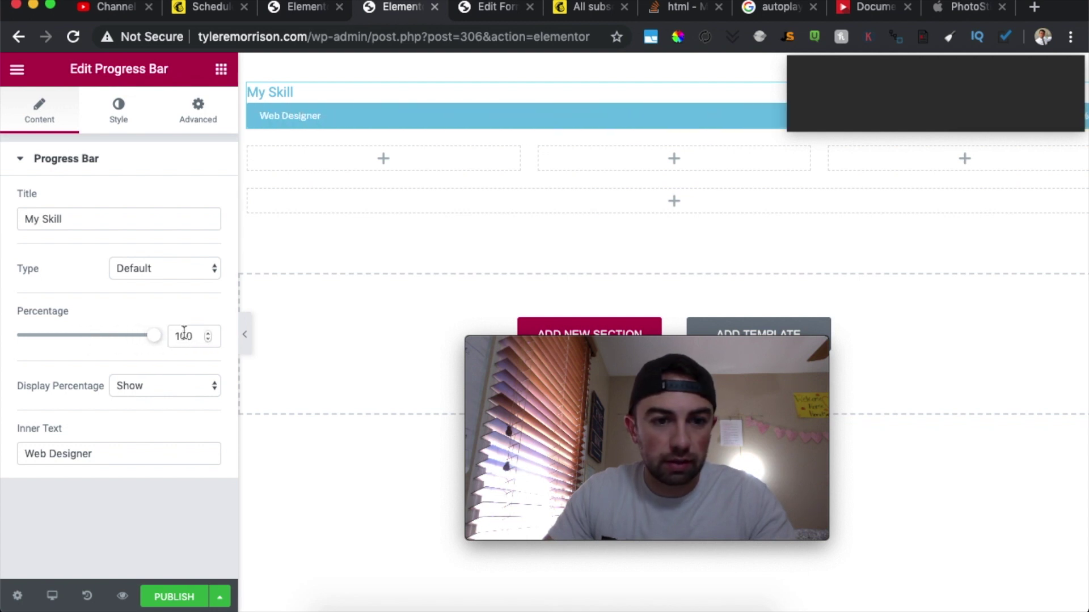
drag(111, 213, 20, 209)
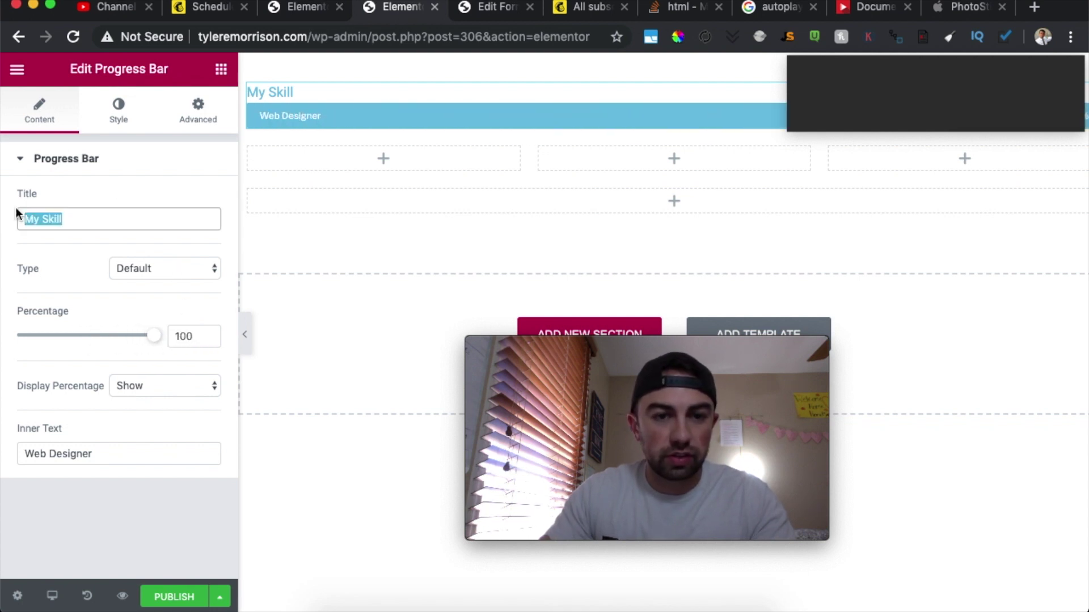
text(Streaming Liv)
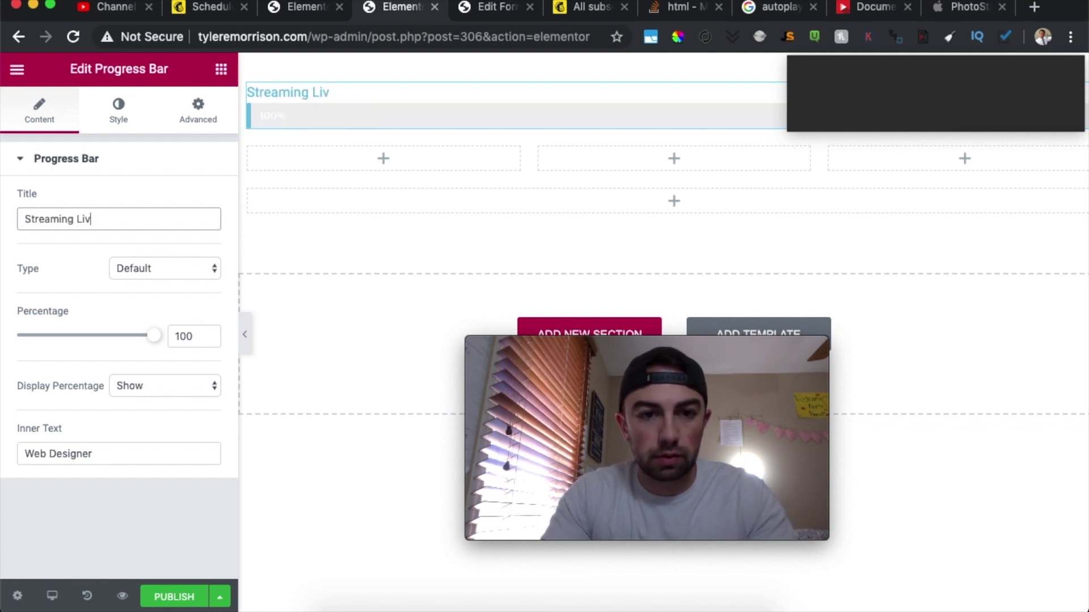
text(e)
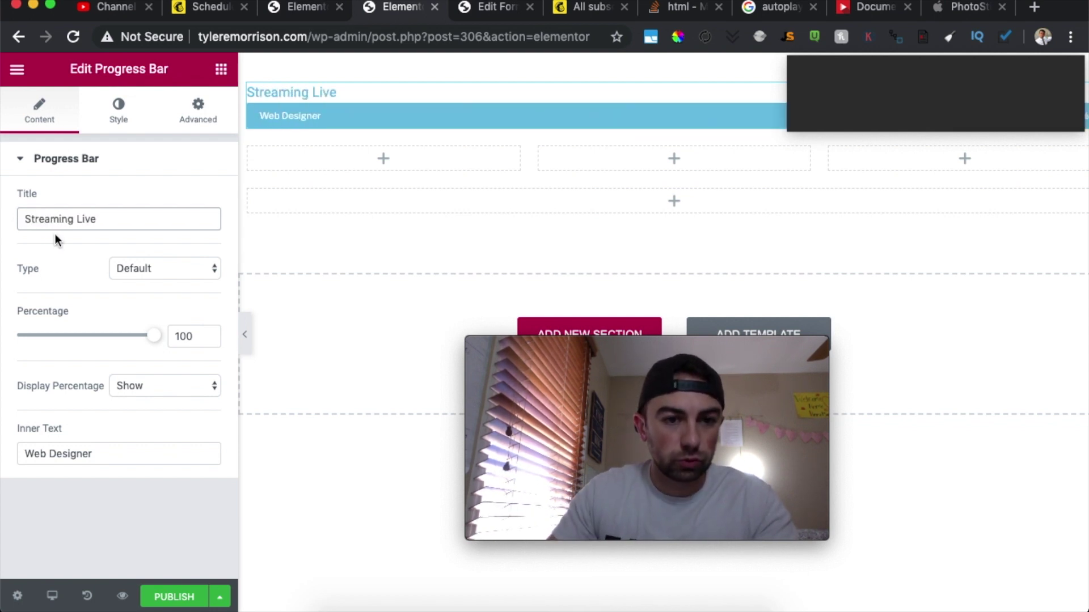
drag(133, 457, 5, 445)
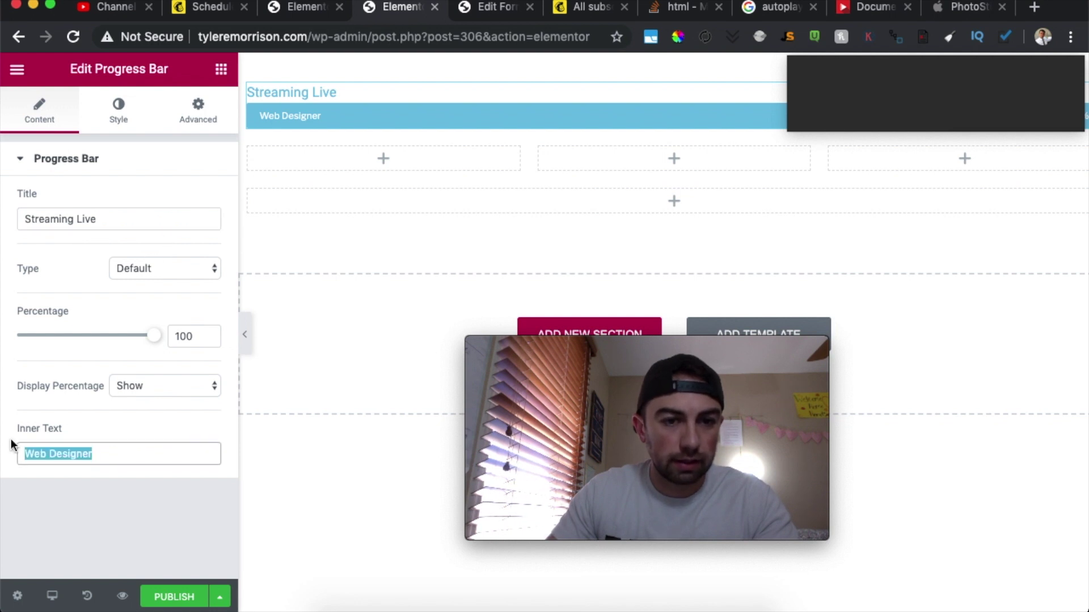
text(B)
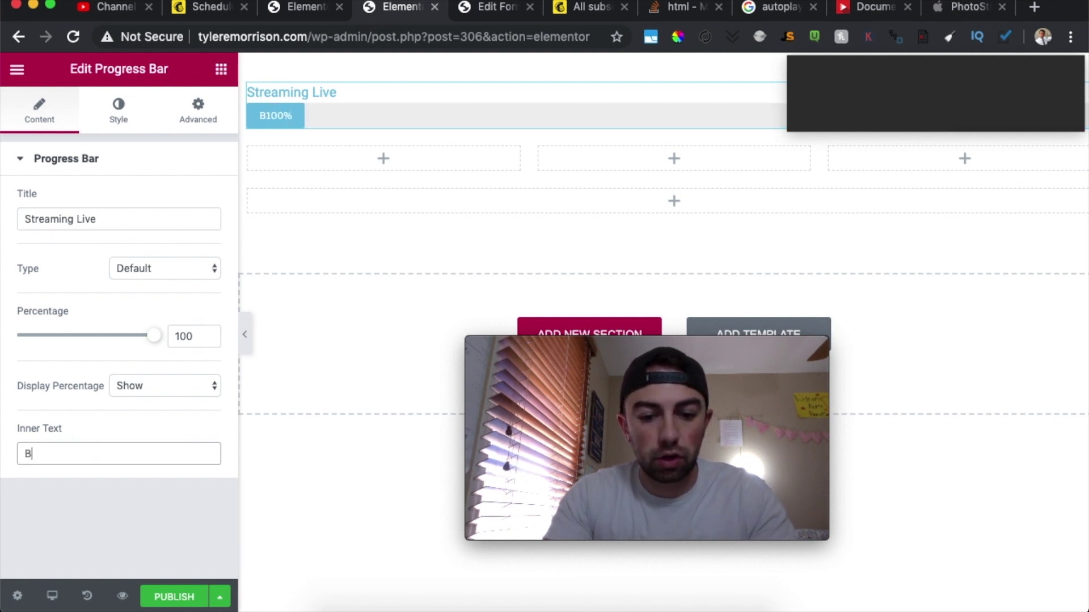
text(roadcasting)
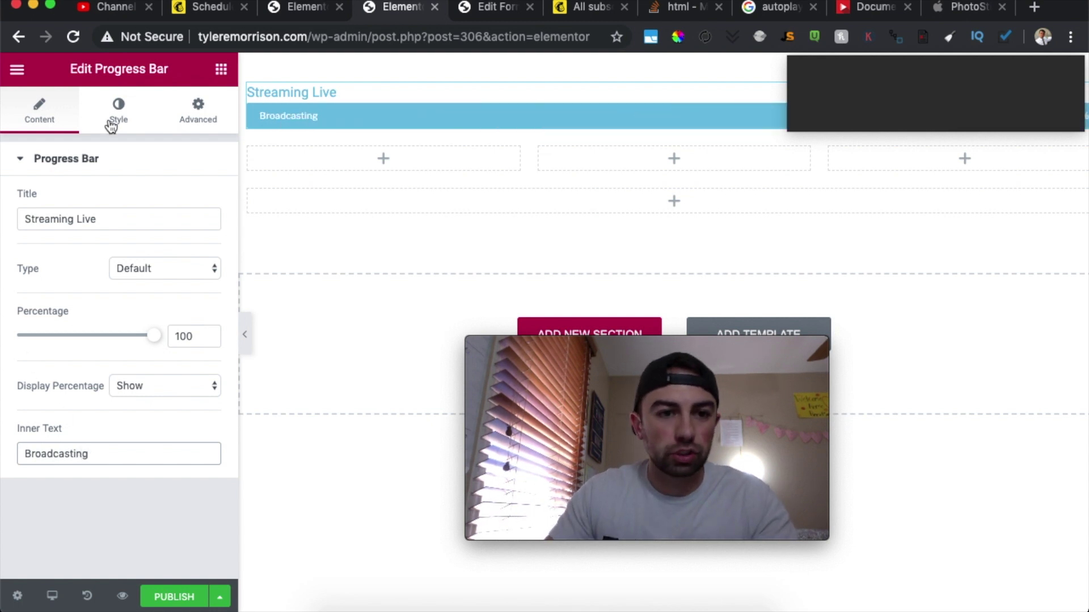
Step: Set Display Percentage to Hide for the Streaming Live progress bar, comparing it with the Show option
click(181, 386)
click(180, 397)
drag(928, 71, 929, 177)
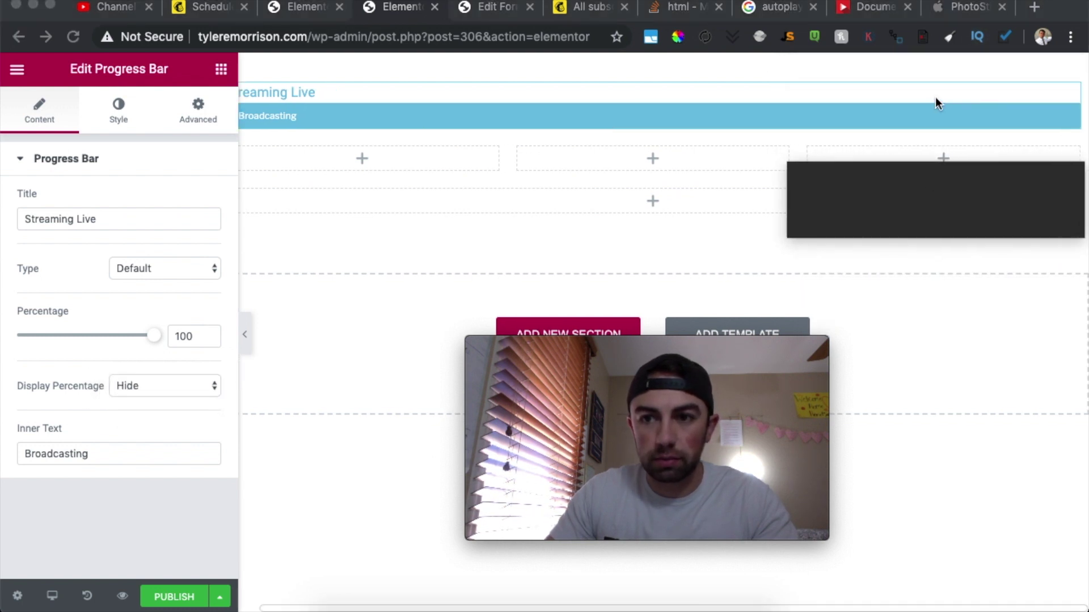
click(195, 387)
click(196, 387)
click(187, 372)
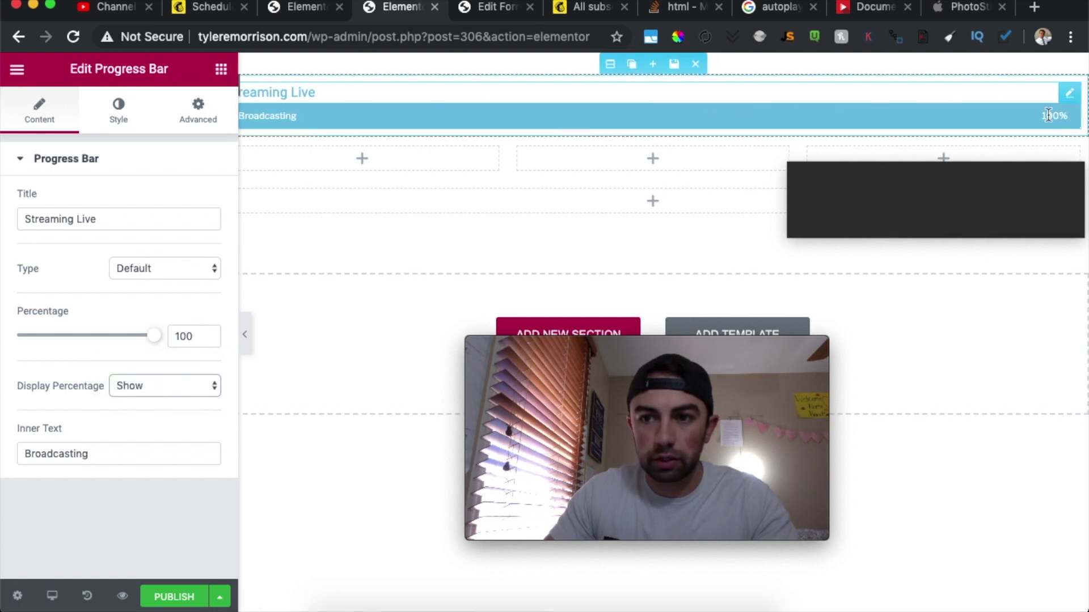
click(174, 389)
click(186, 398)
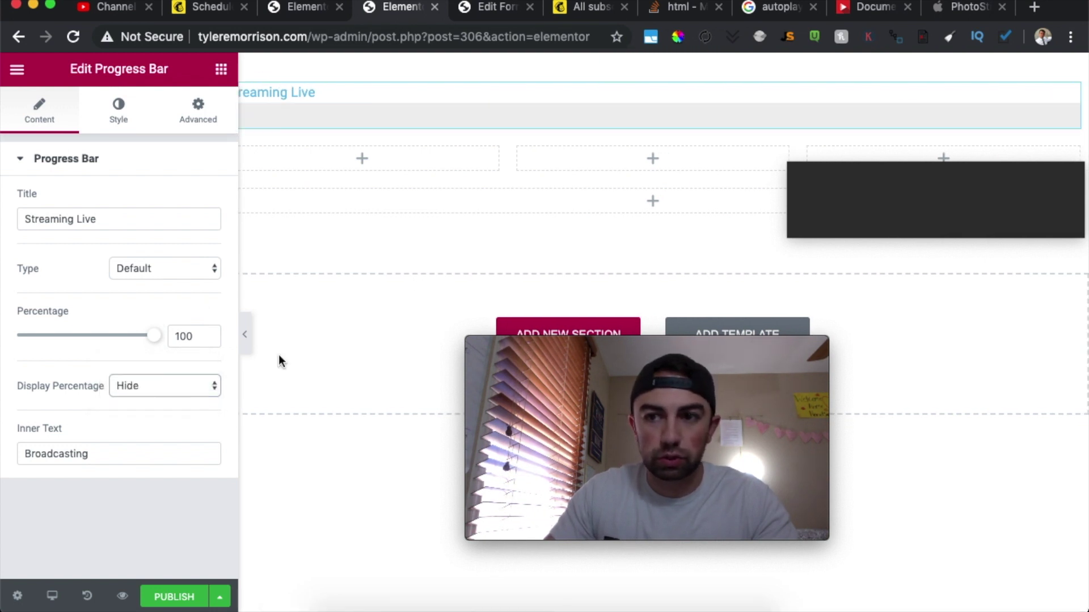
Step: Set the fill color of the Streaming Live progress bar to red #e21b1b
click(118, 119)
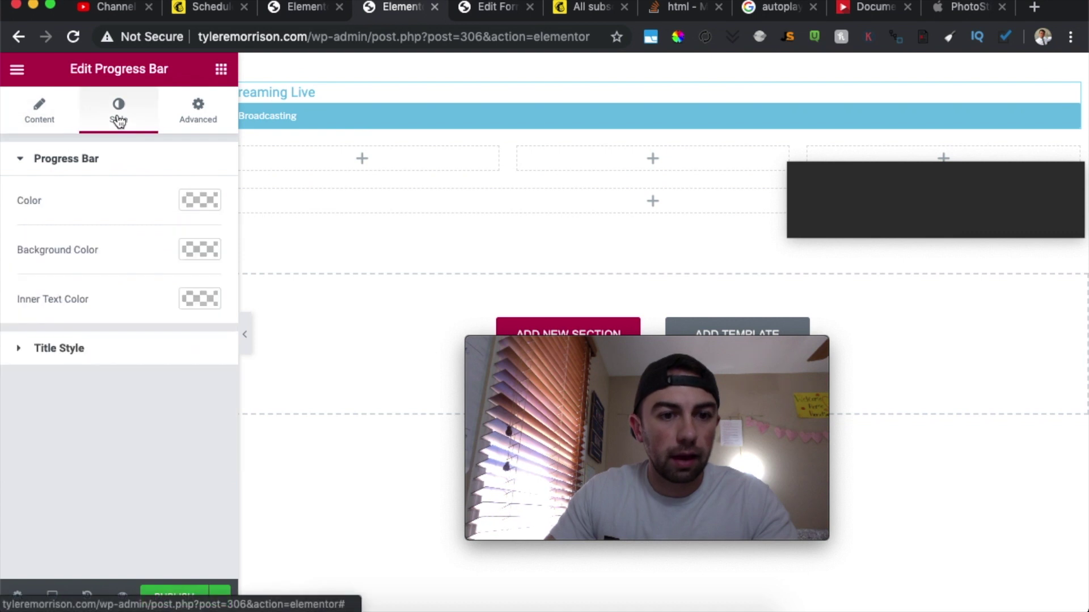
click(210, 199)
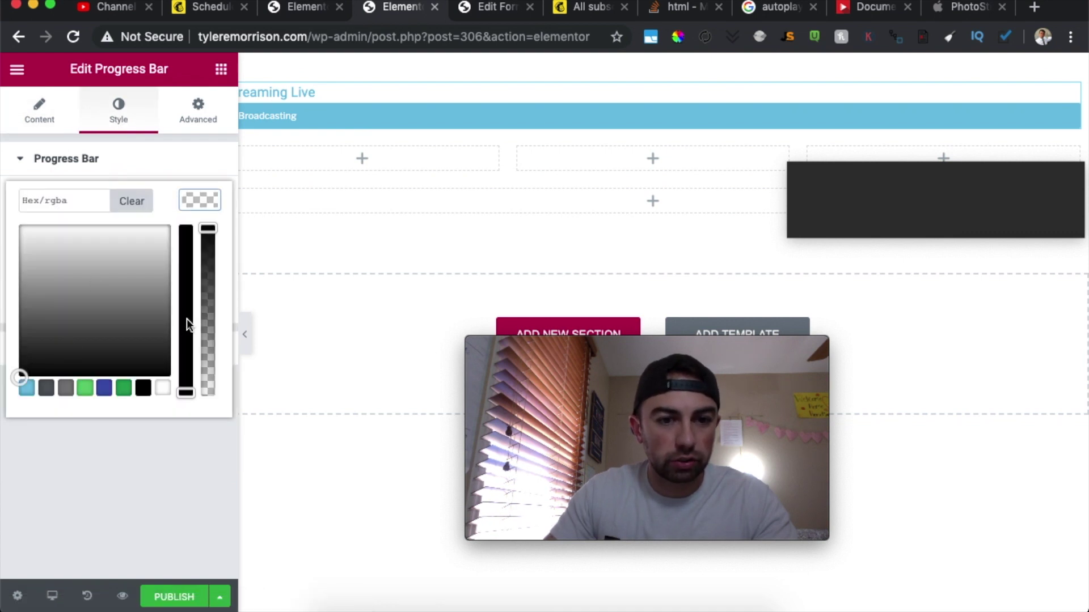
click(109, 288)
click(188, 250)
drag(48, 277, 1, 250)
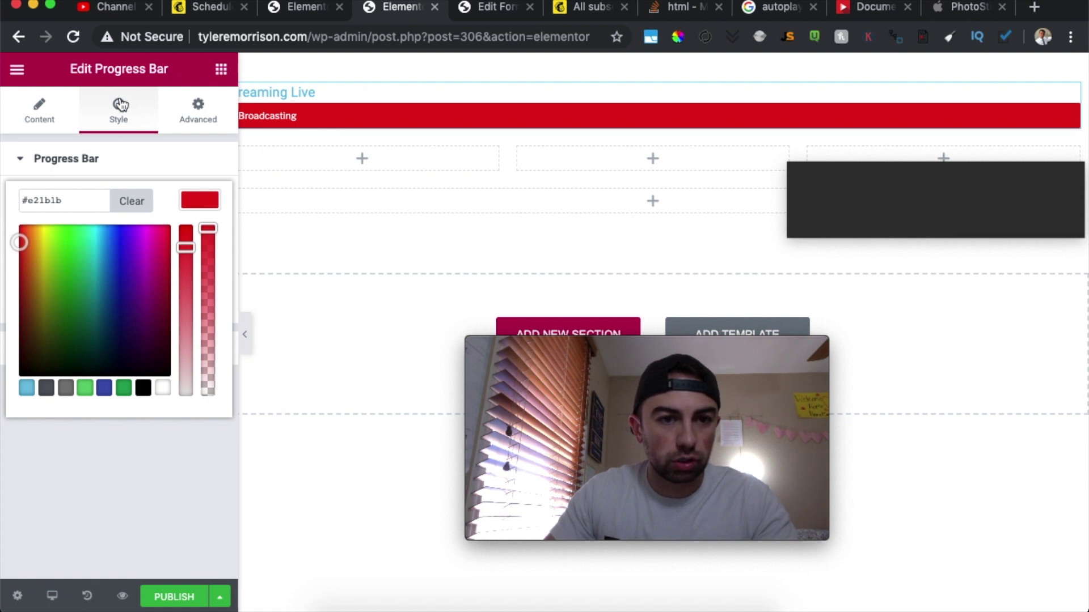
Step: Copy the bar's hex color and apply #e21b1b as the progress bar title's text color
triple_click(66, 199)
key(super+c)
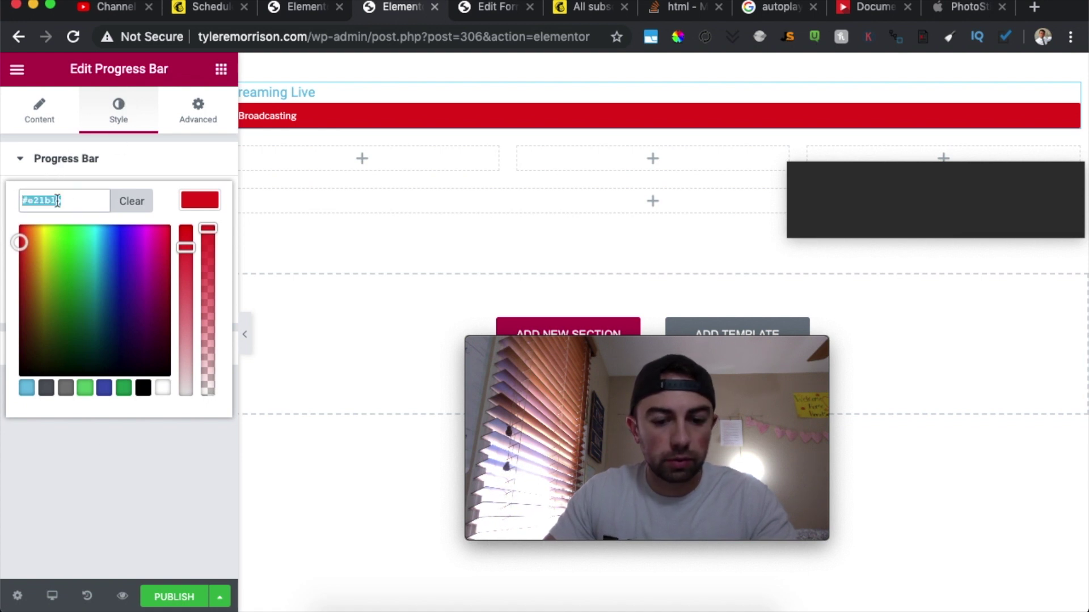
click(89, 158)
click(76, 199)
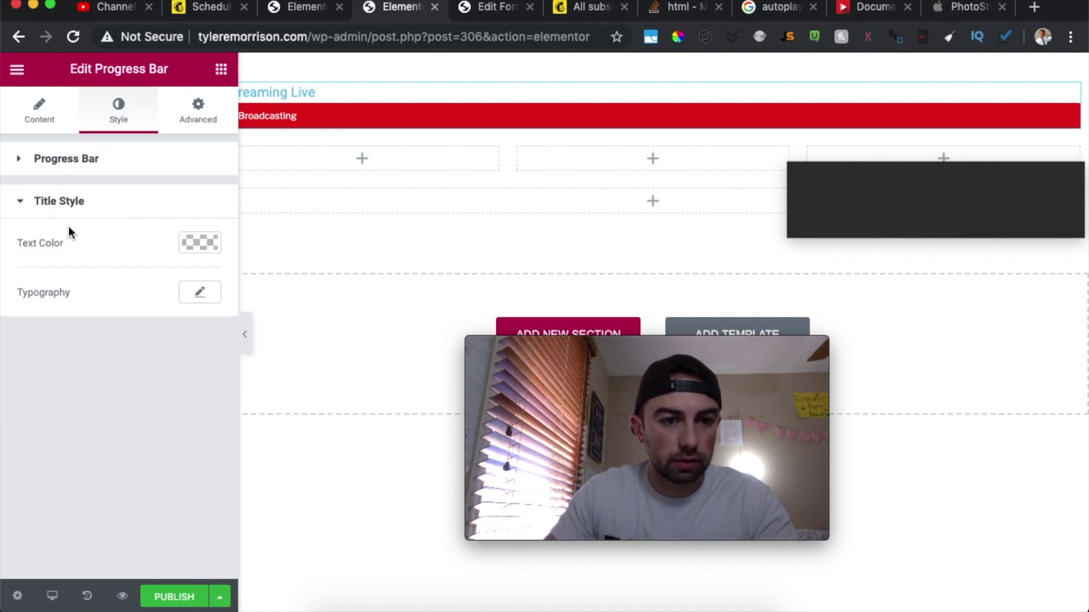
click(188, 248)
click(80, 244)
key(super+v)
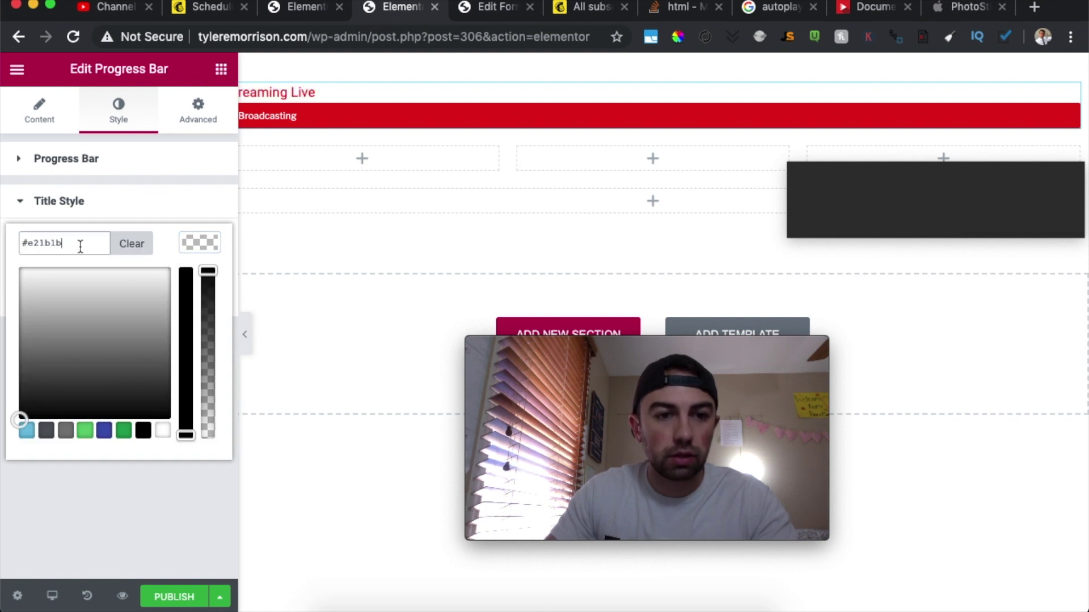
click(139, 483)
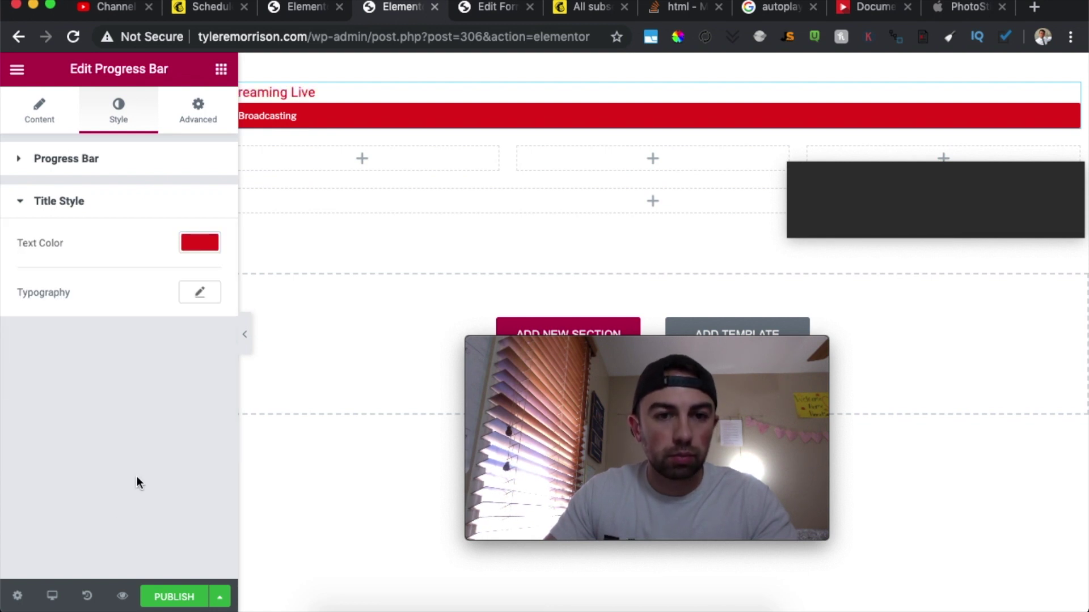
click(190, 117)
scroll(96, 265, down, 5)
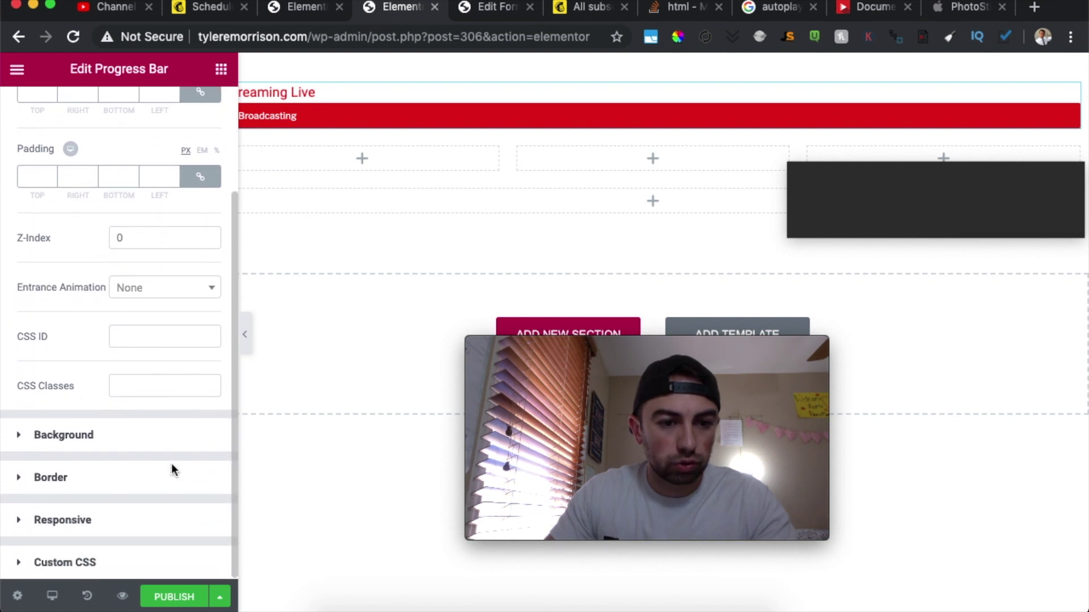
scroll(146, 283, up, 5)
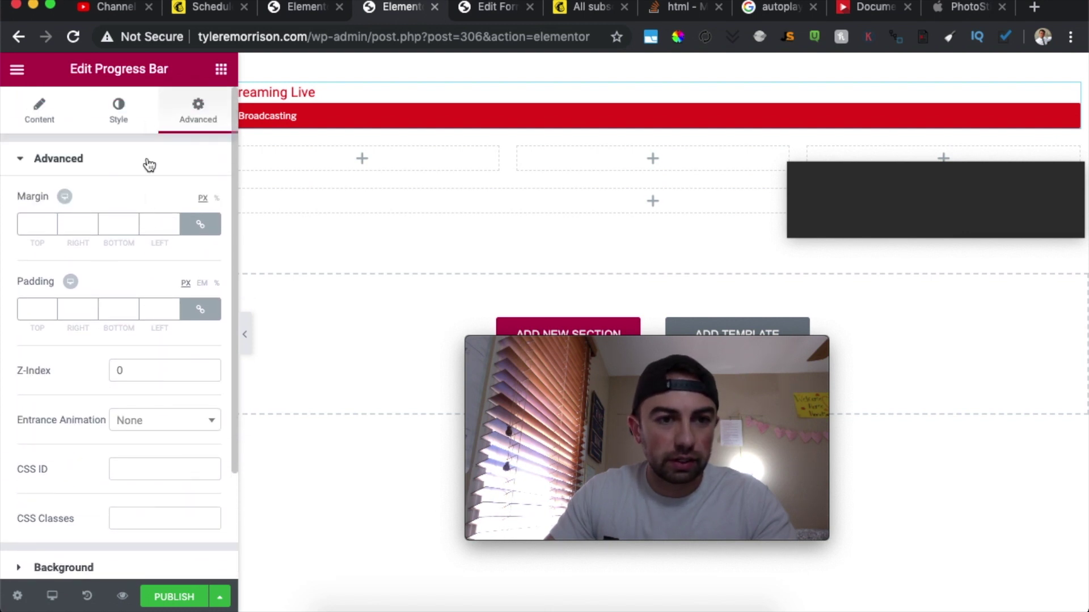
click(135, 108)
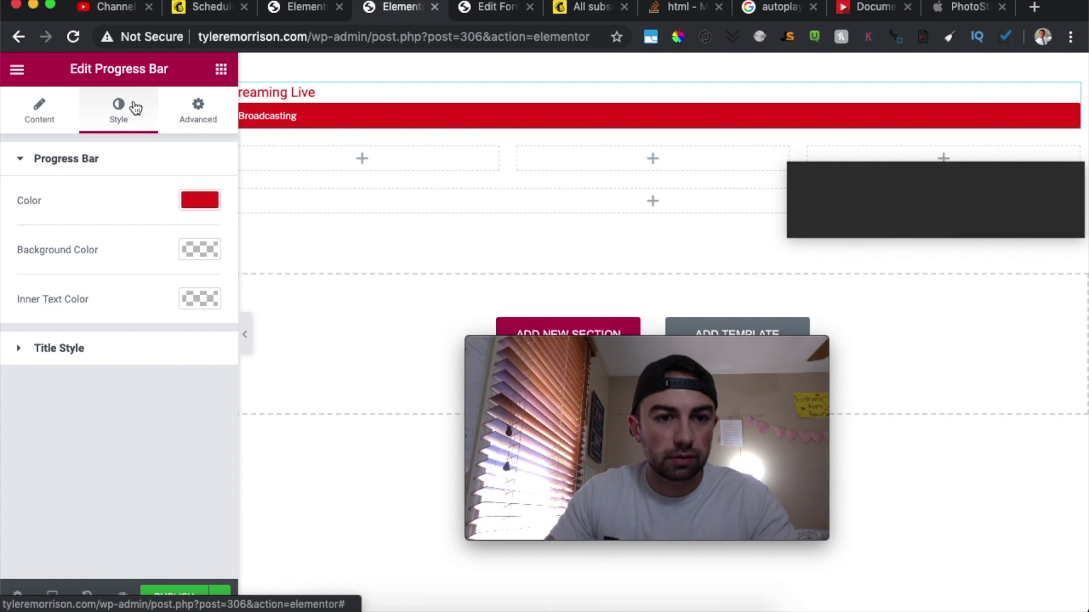
click(39, 109)
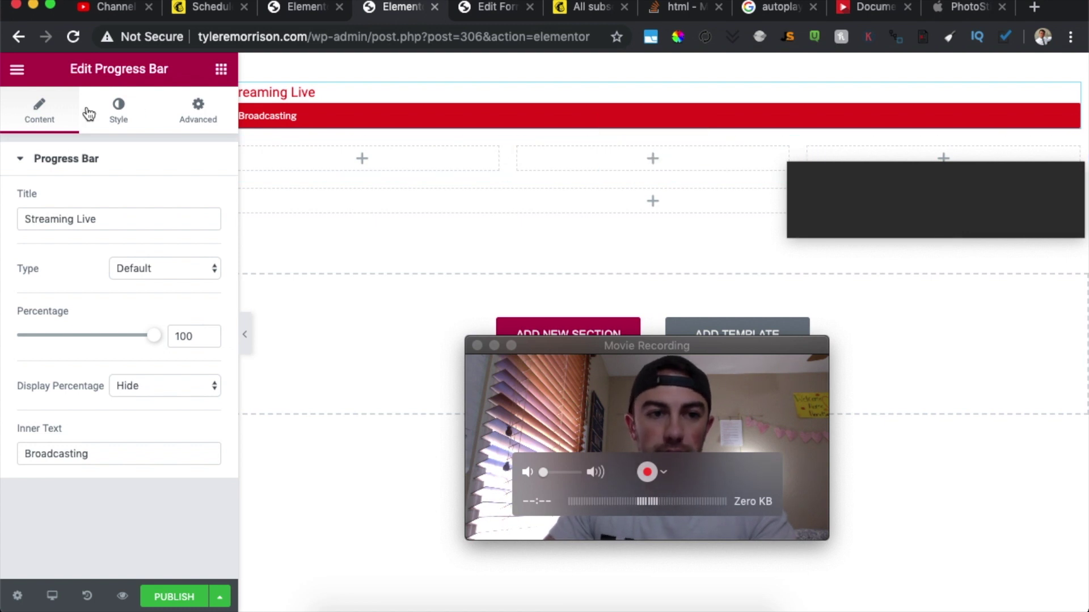
Step: Try a YouTube Video widget in the middle column, switching Autoplay on and off, and delete the widget
click(23, 75)
click(20, 77)
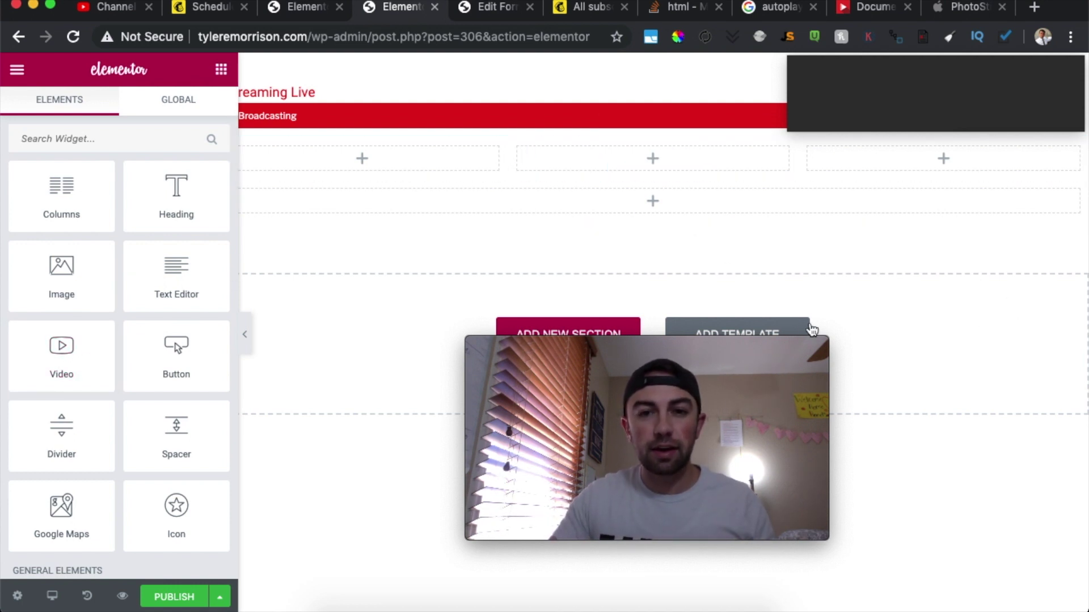
drag(60, 354, 619, 153)
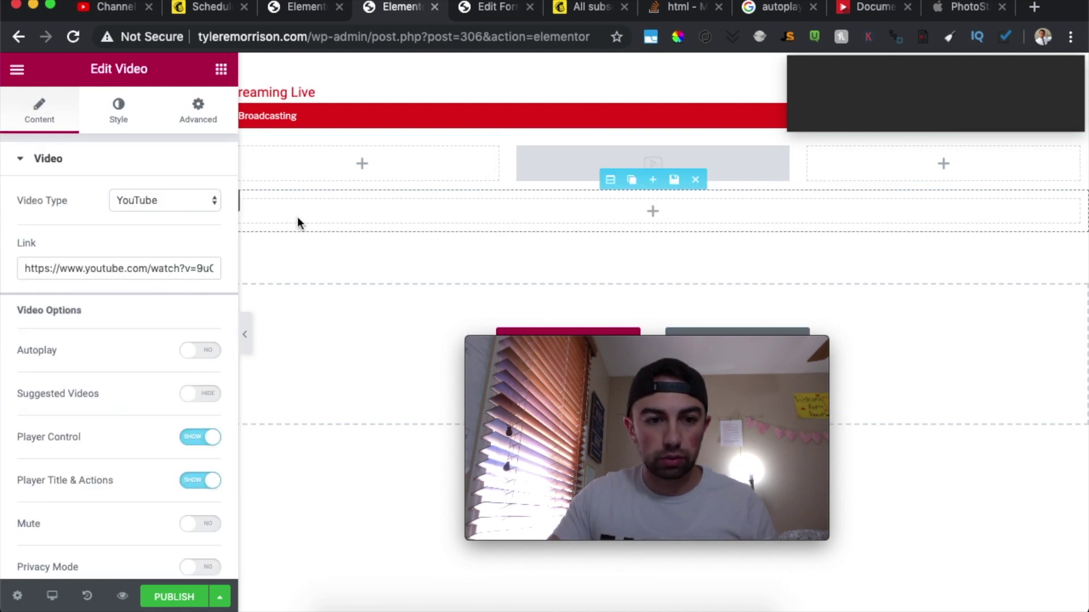
click(193, 351)
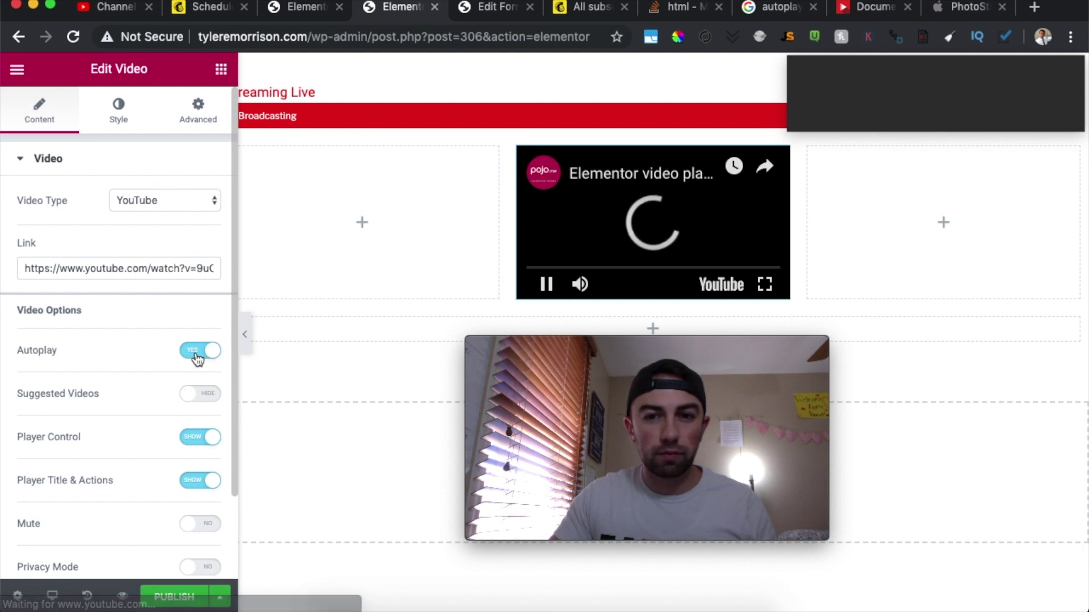
click(195, 354)
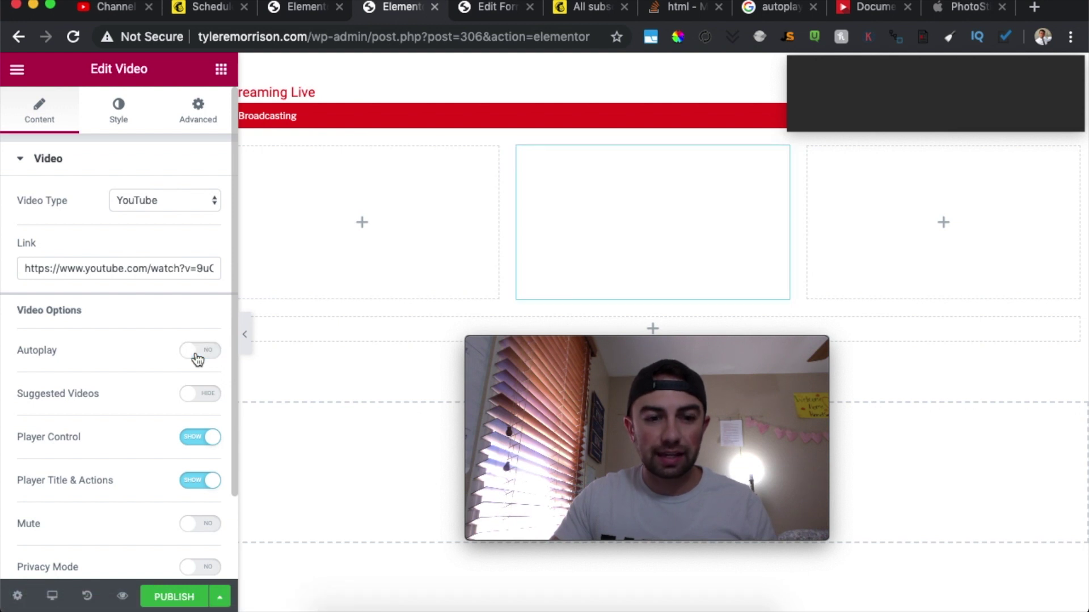
click(197, 359)
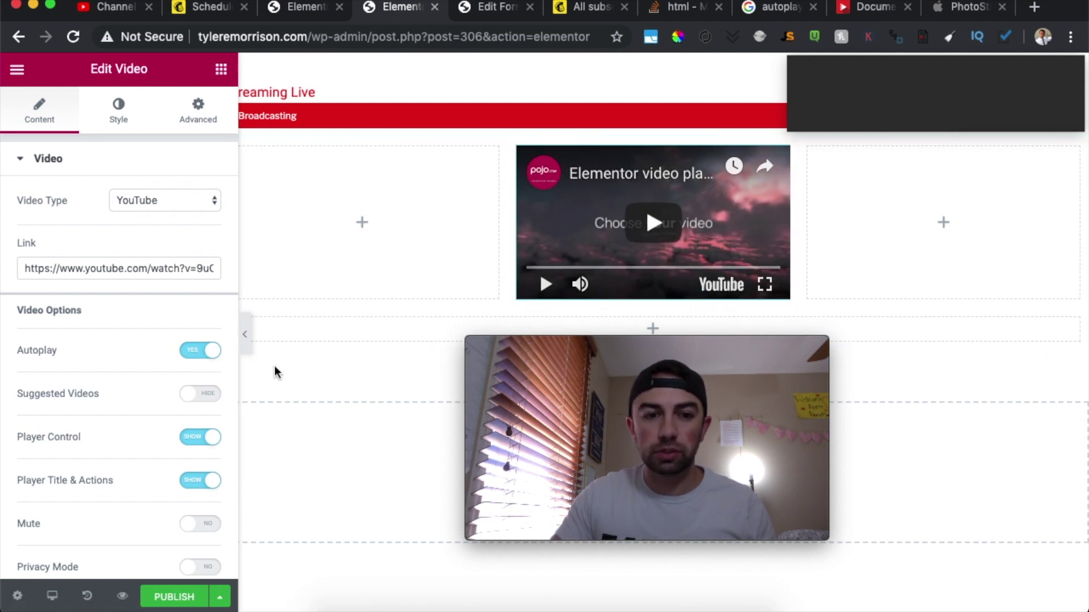
click(201, 351)
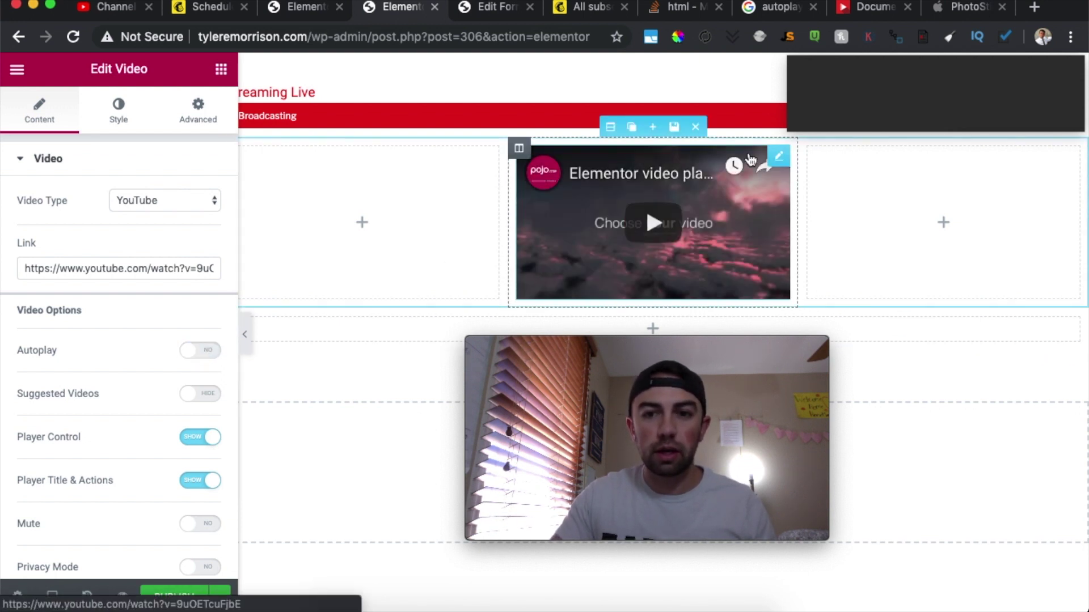
key(Delete)
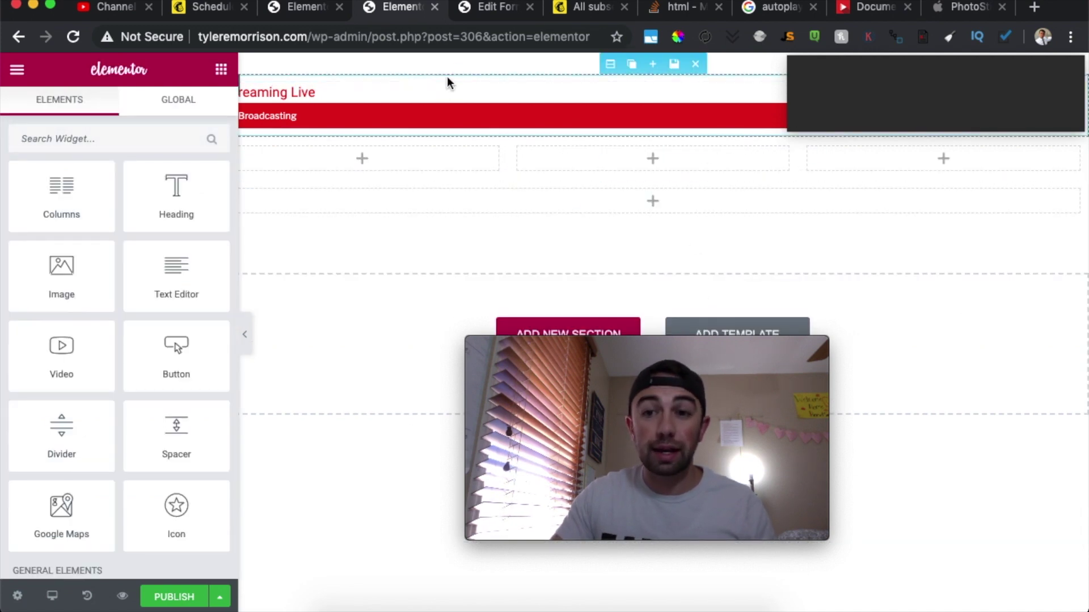
Step: Look through the WordPress admin menu on the form editing page for the ARVE plugin's settings entries
click(493, 9)
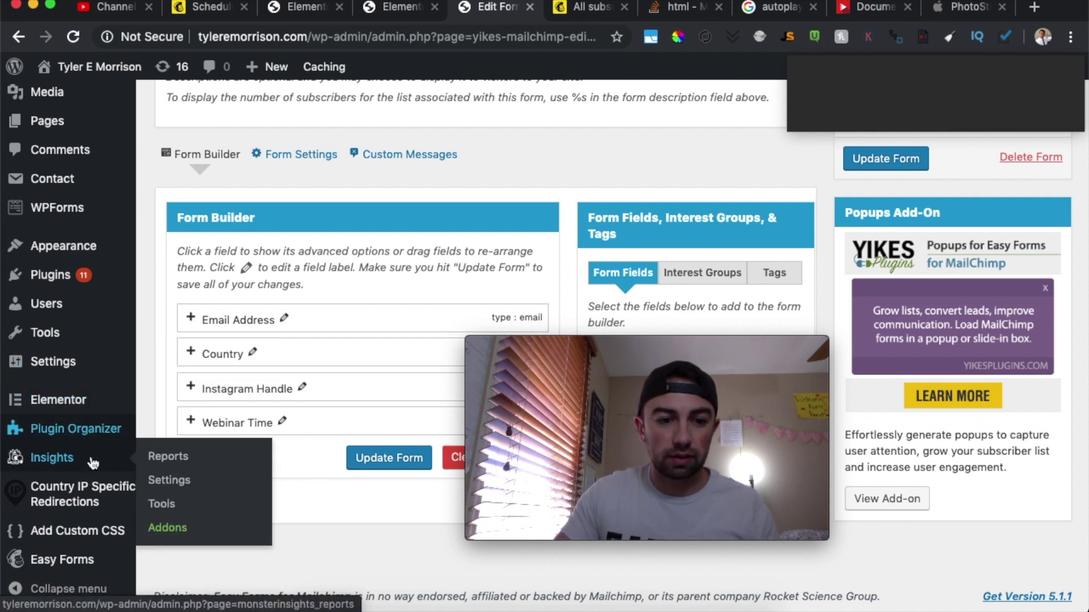
mouse_move(94, 497)
mouse_move(82, 343)
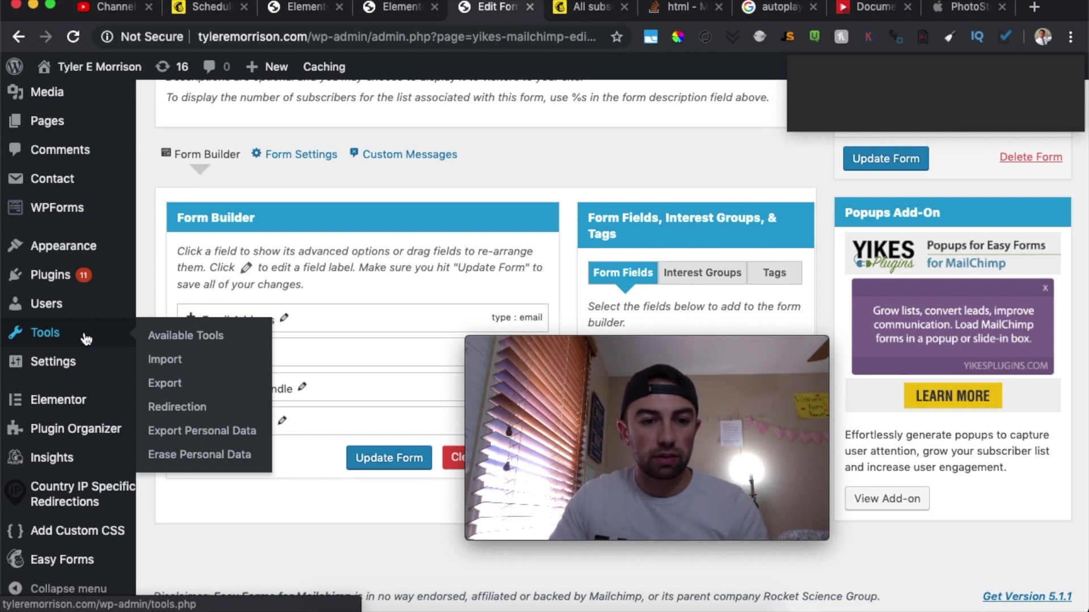
mouse_move(90, 314)
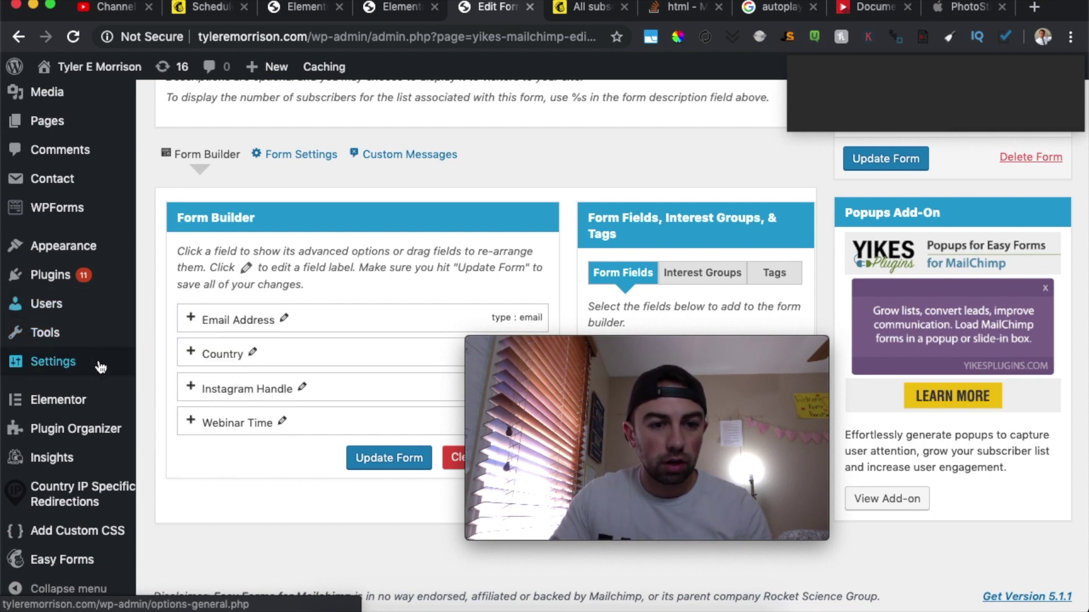
mouse_move(97, 366)
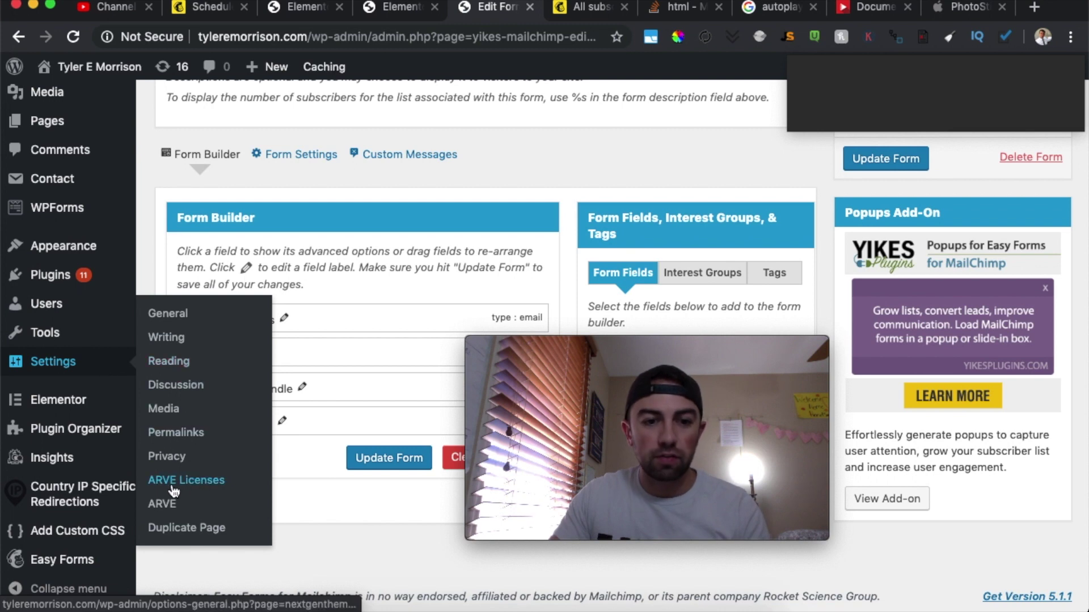
Step: Search Google for "arve wordpress" in a new browser tab
click(1033, 10)
text(arve)
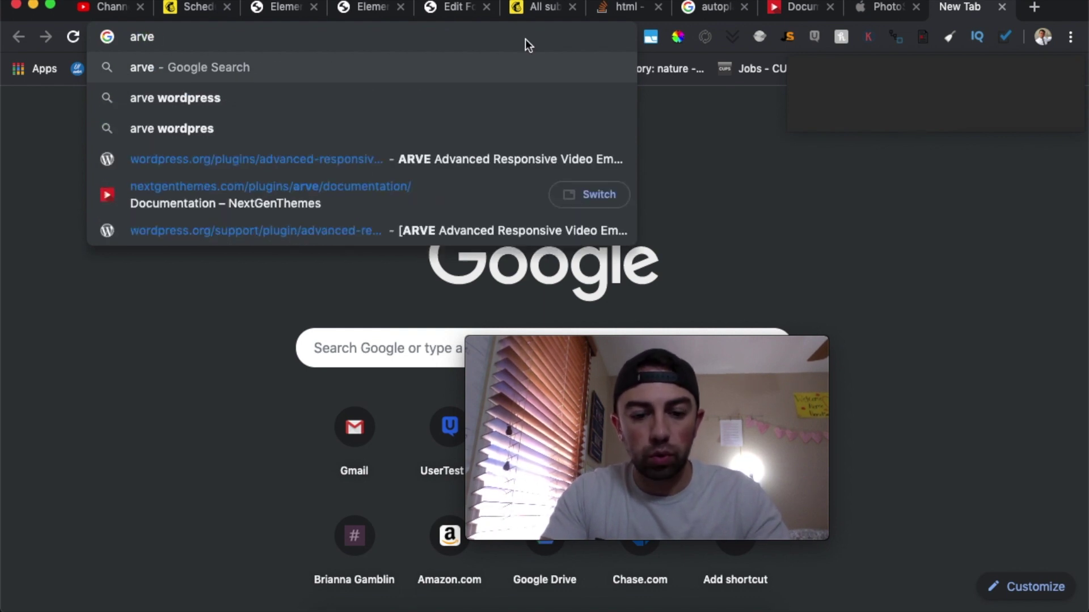
key(Down)
key(Return)
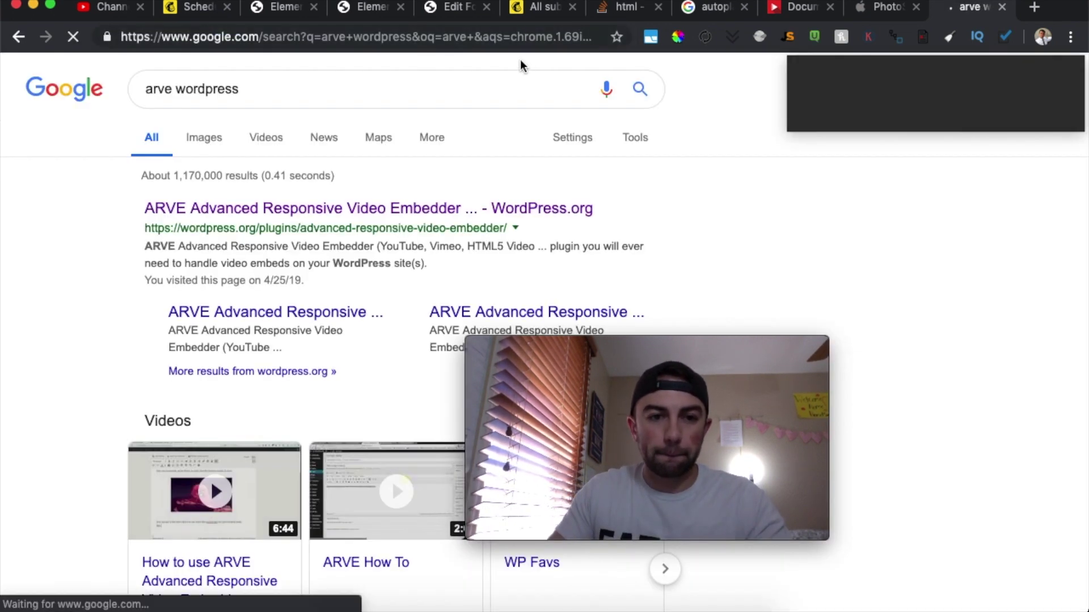
Step: Open the ARVE plugin page on WordPress.org and copy the example shortcode from its features list
click(392, 208)
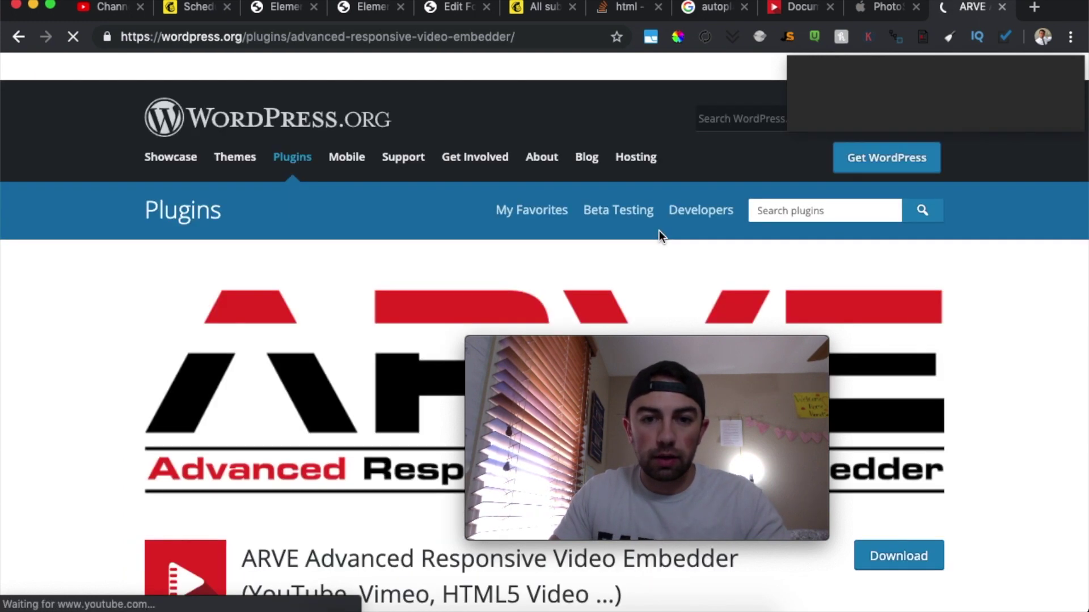
scroll(615, 235, down, 13)
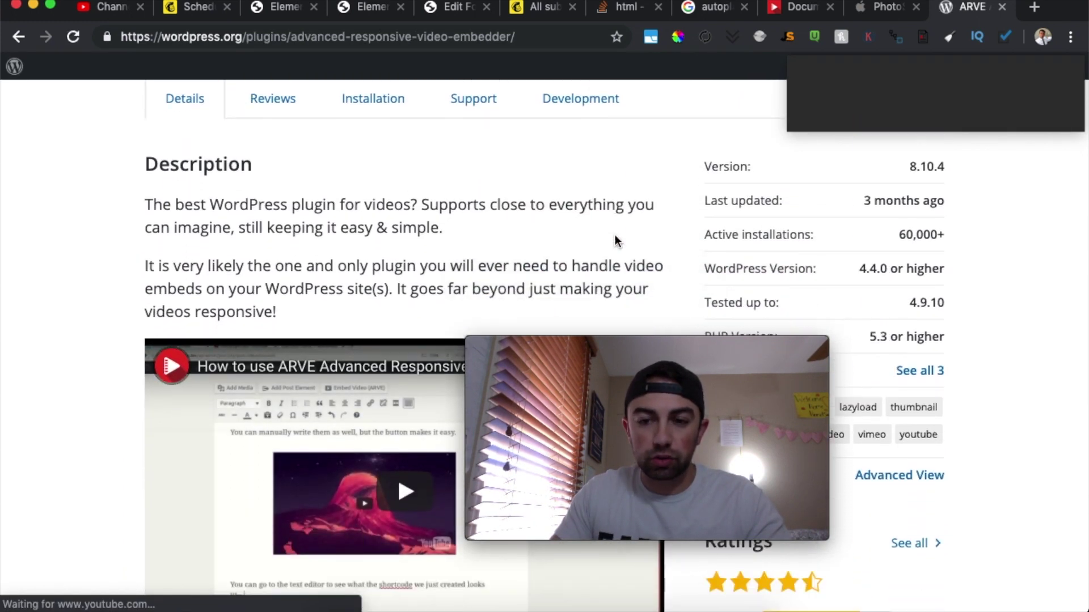
scroll(615, 234, down, 10)
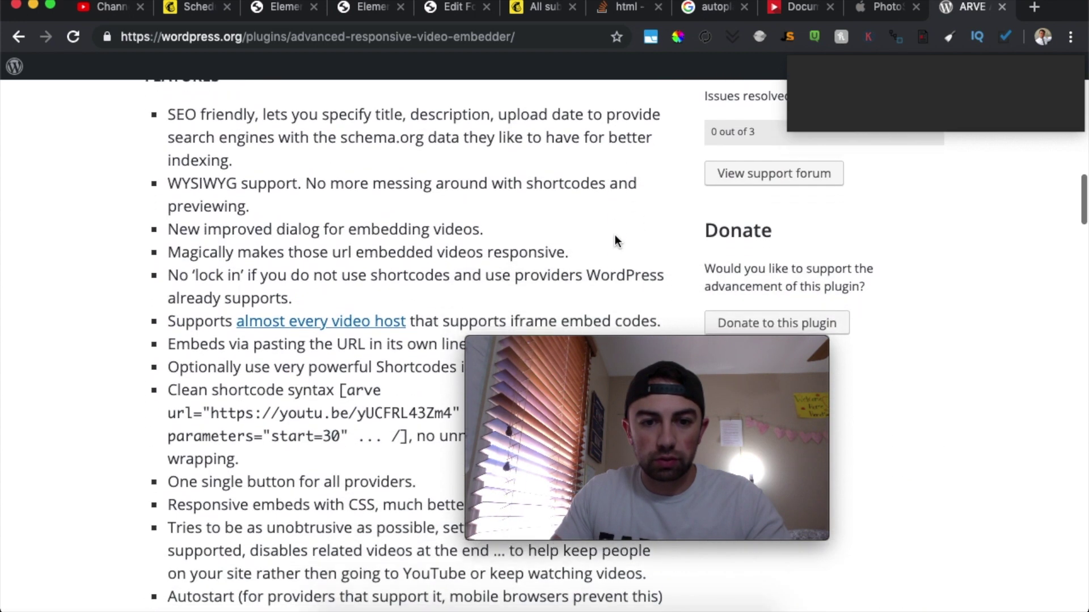
scroll(614, 235, down, 3)
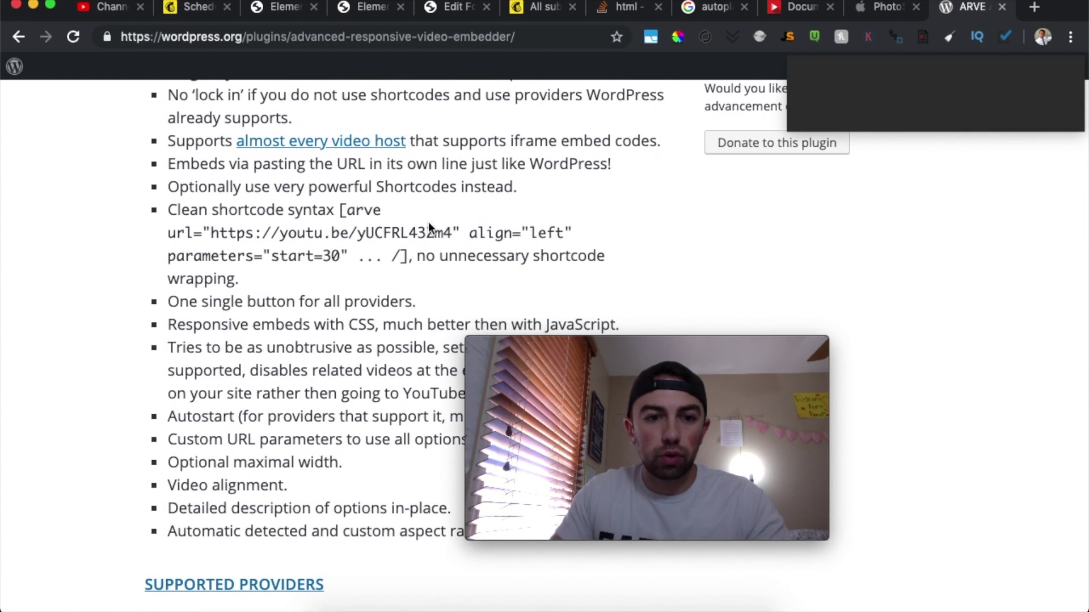
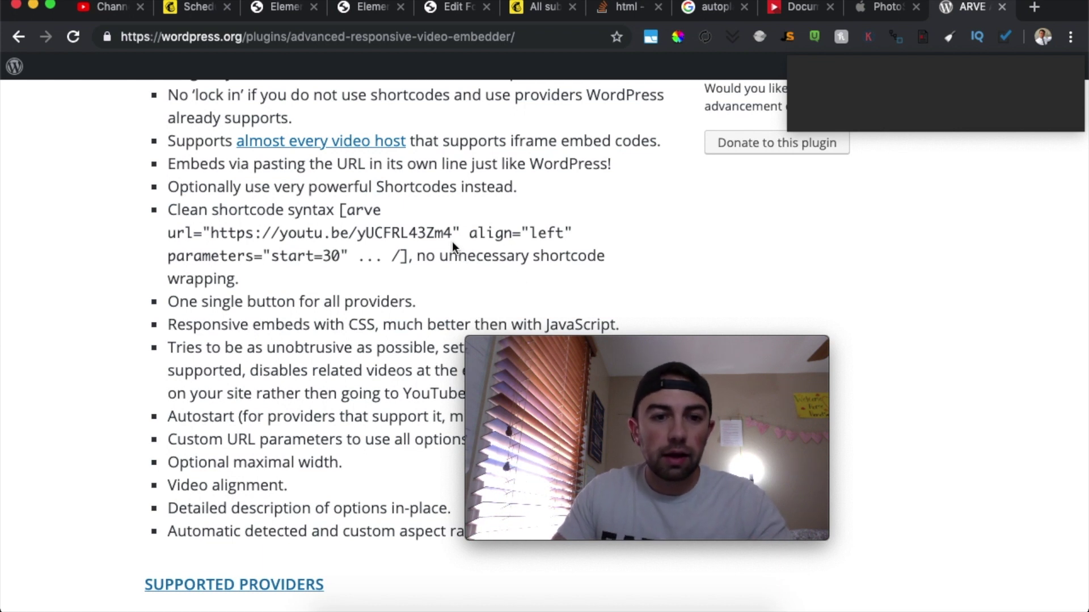
drag(342, 210, 407, 248)
key(super+c)
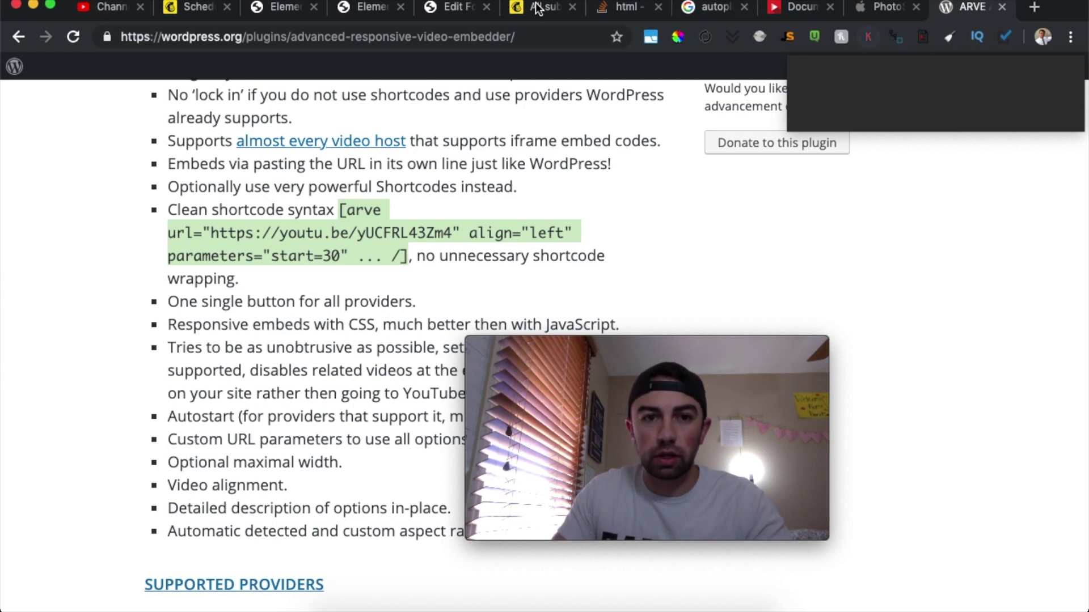
Step: Add a Shortcode widget to the middle column of the Elementor page and paste the copied ARVE shortcode into it
click(362, 12)
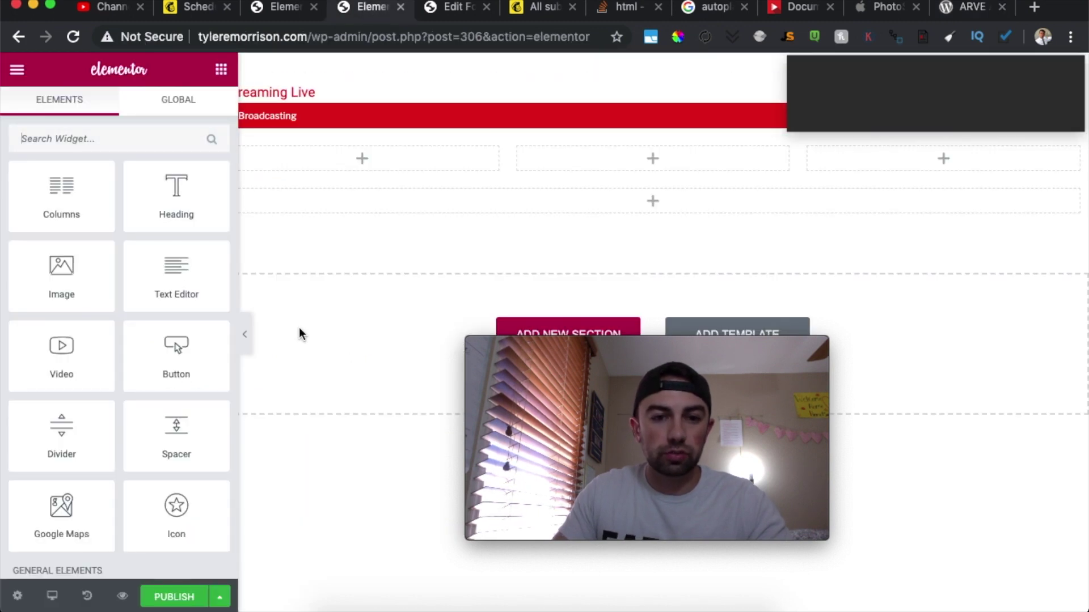
scroll(77, 453, down, 15)
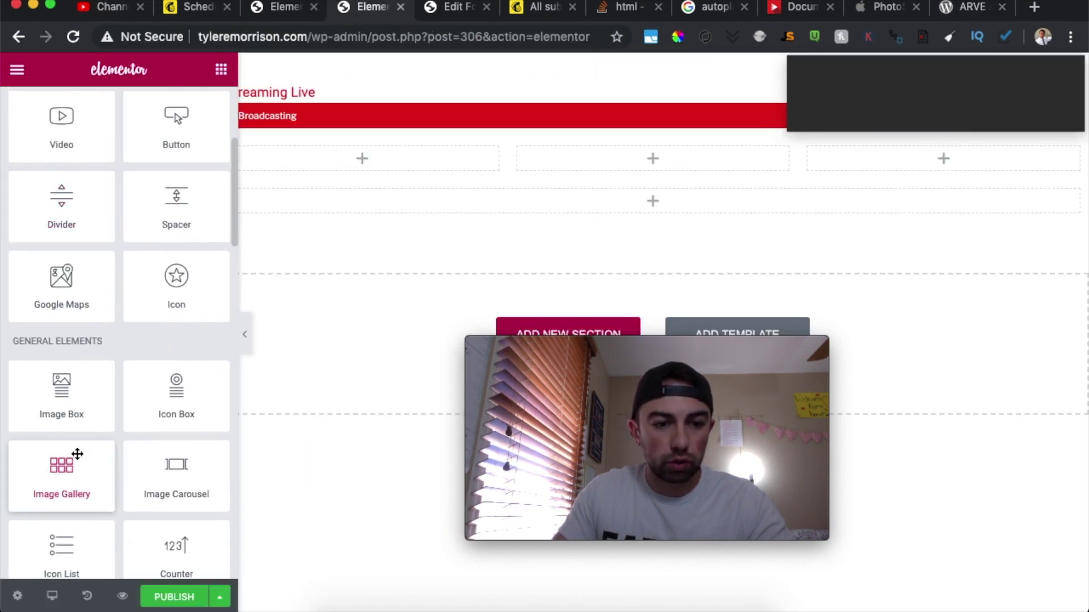
drag(75, 225, 606, 160)
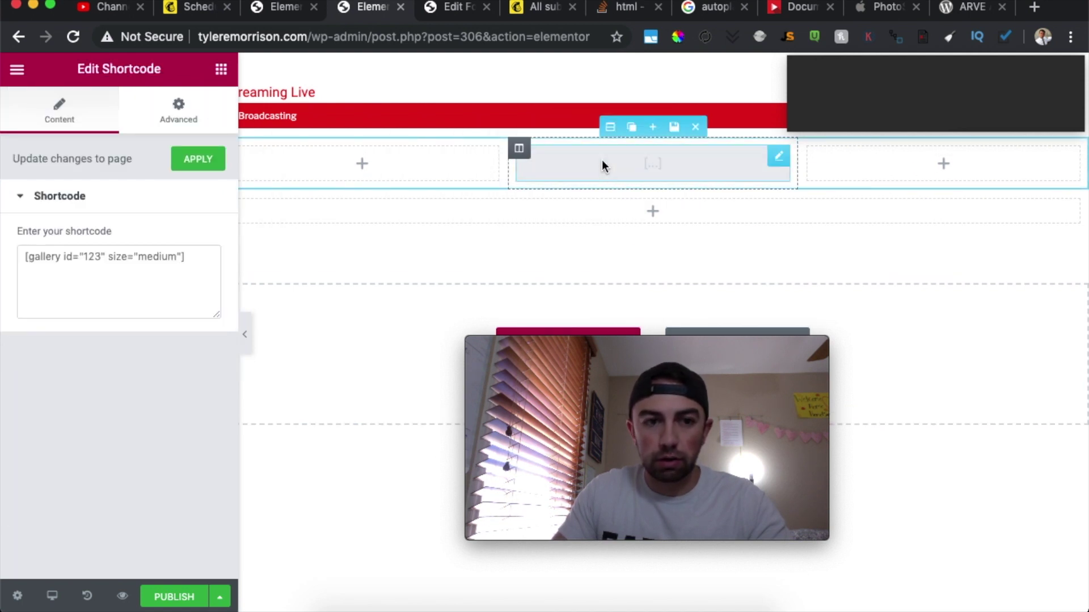
key(super+v)
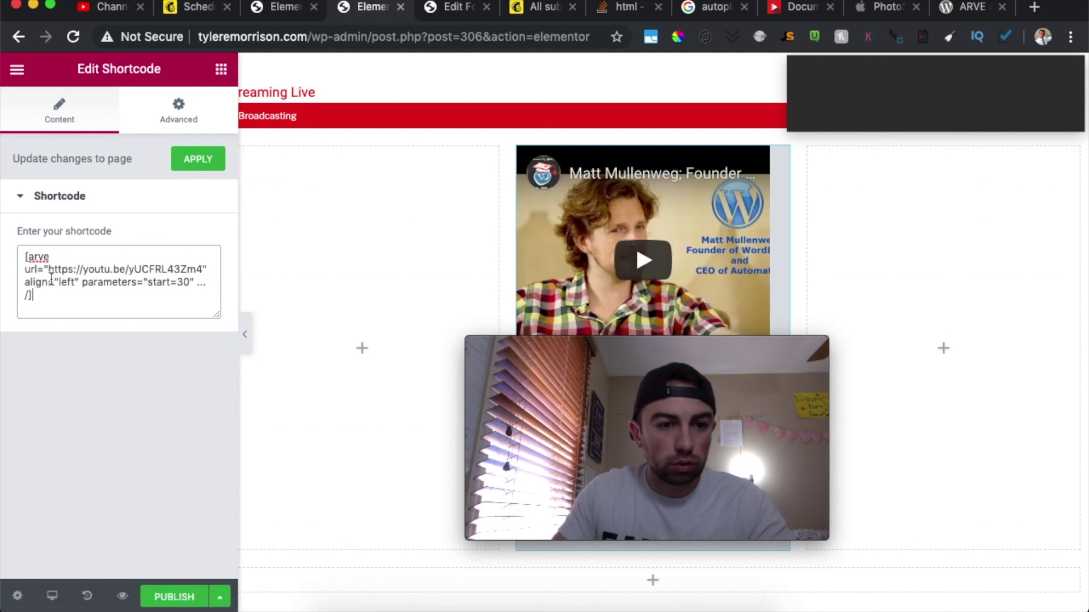
Step: Replace the shortcode's align and start parameters with autoplay="yes", keeping the video URL in quotes
drag(27, 281, 203, 287)
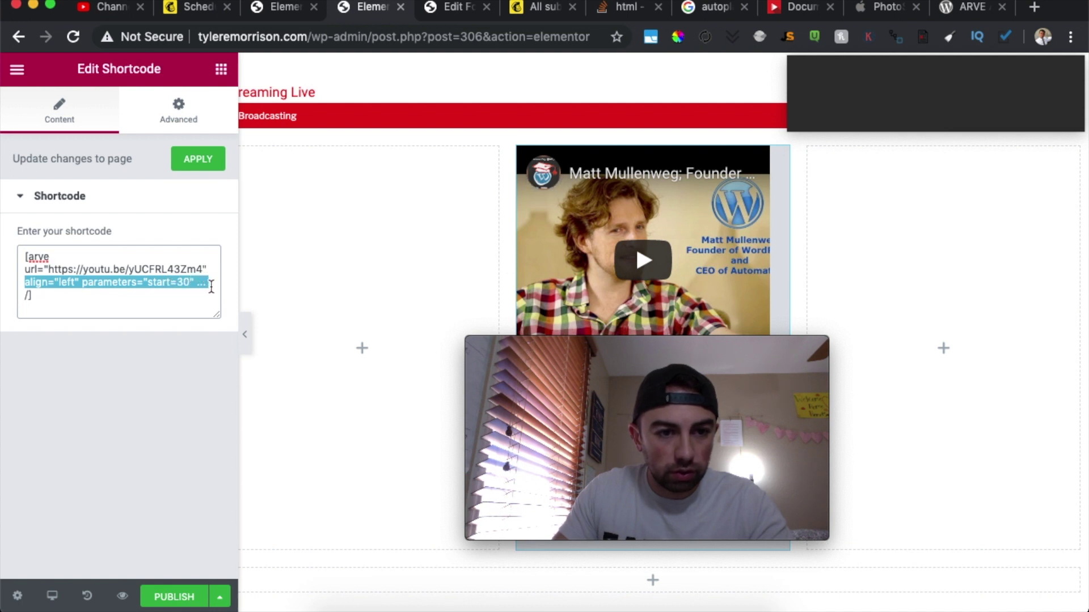
key(BackSpace)
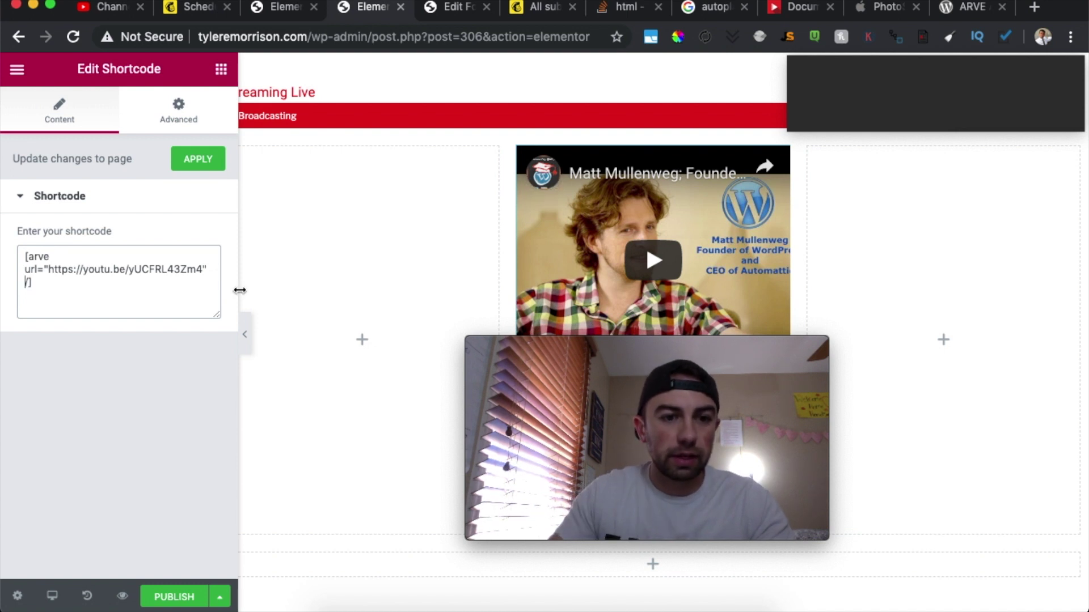
key(BackSpace)
key(BackSpace)
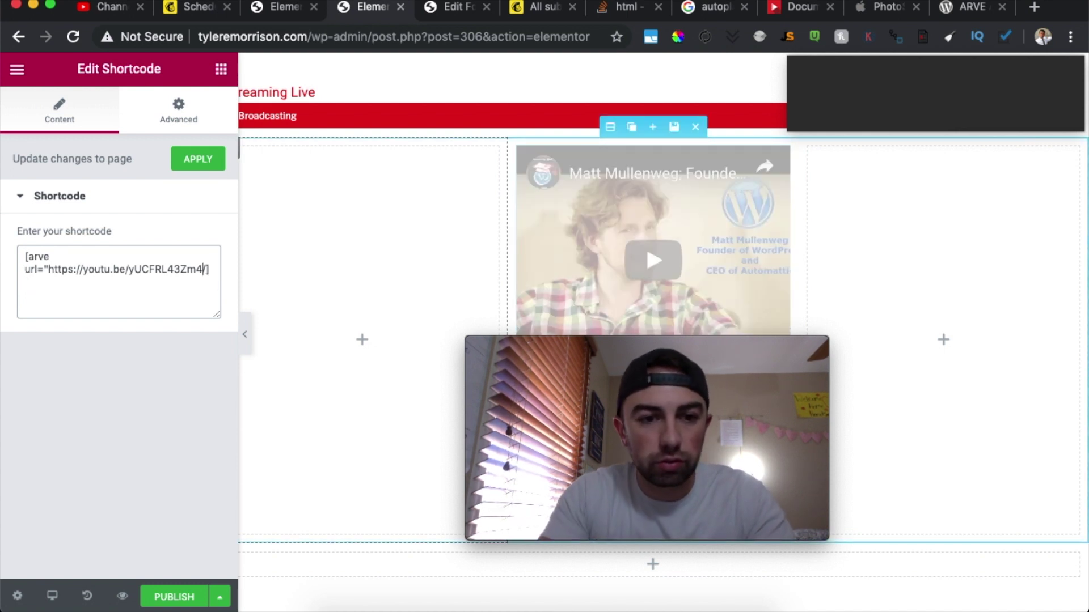
text(" )
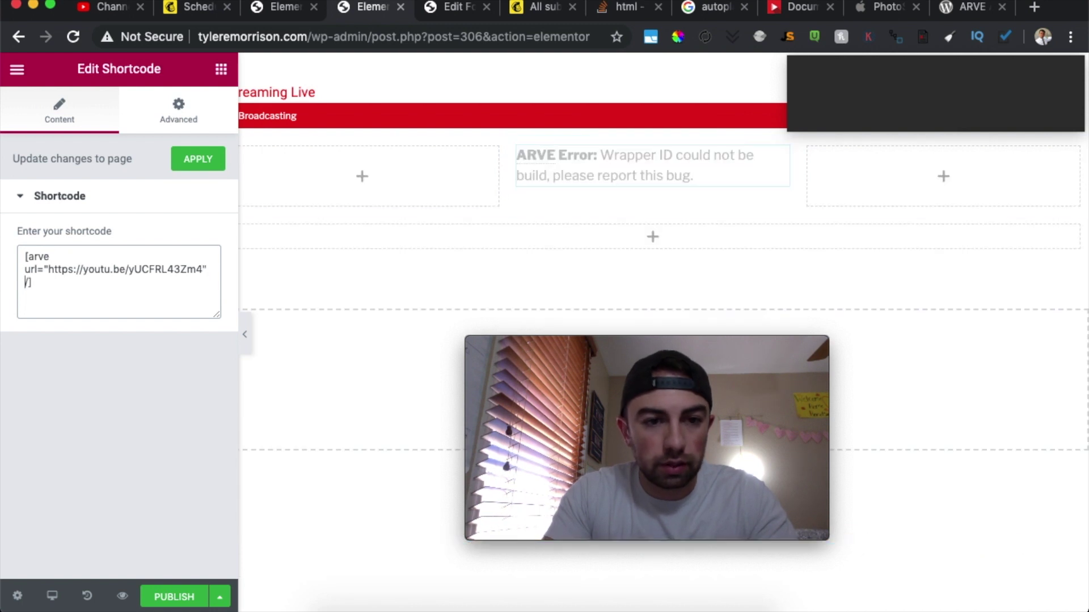
text(autoplay)
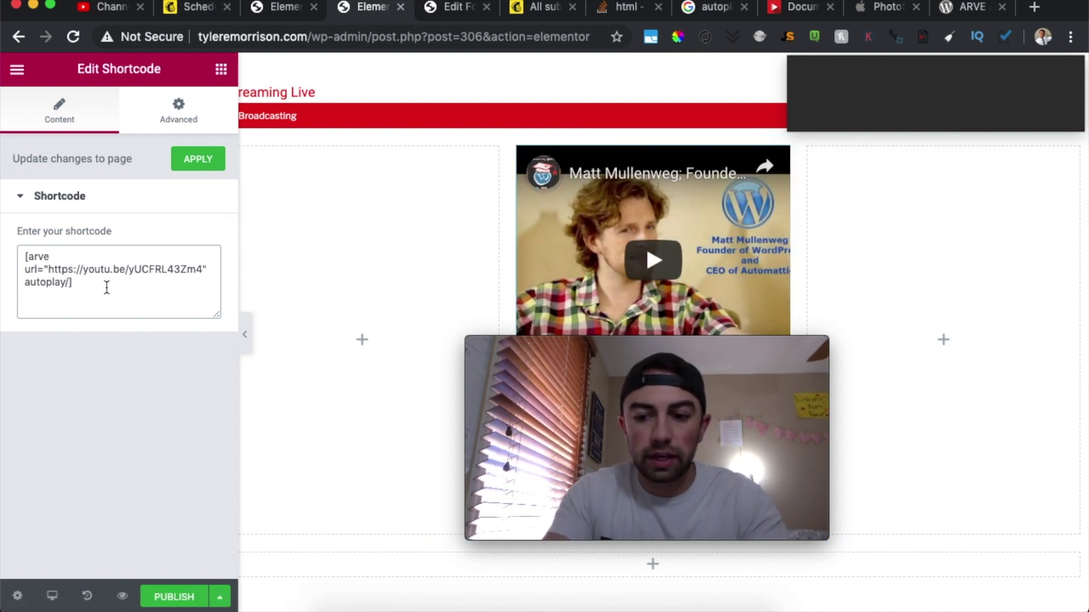
text(="yes")
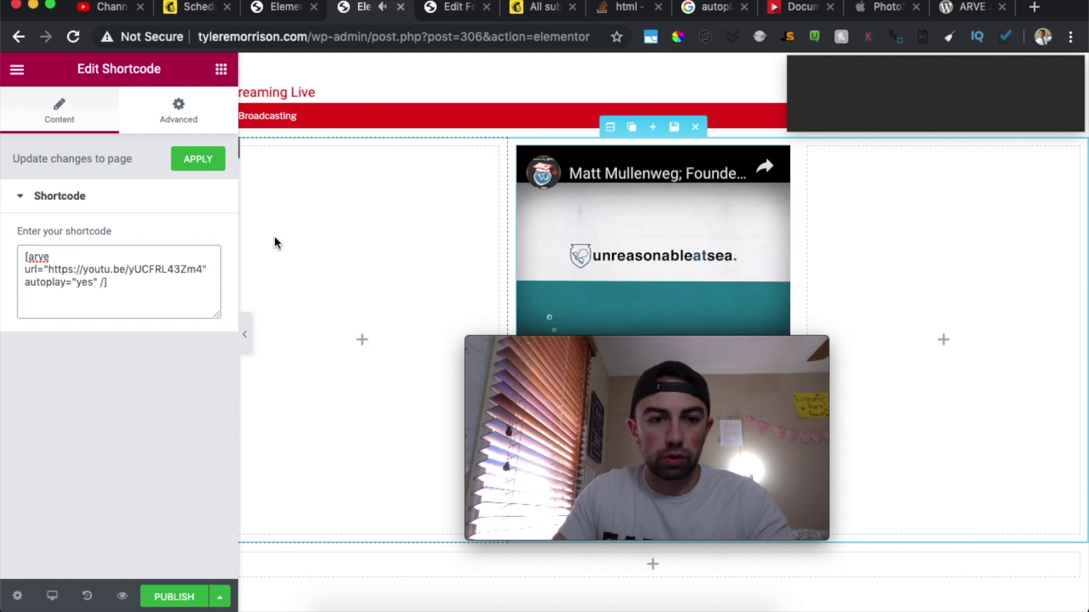
click(205, 373)
click(634, 271)
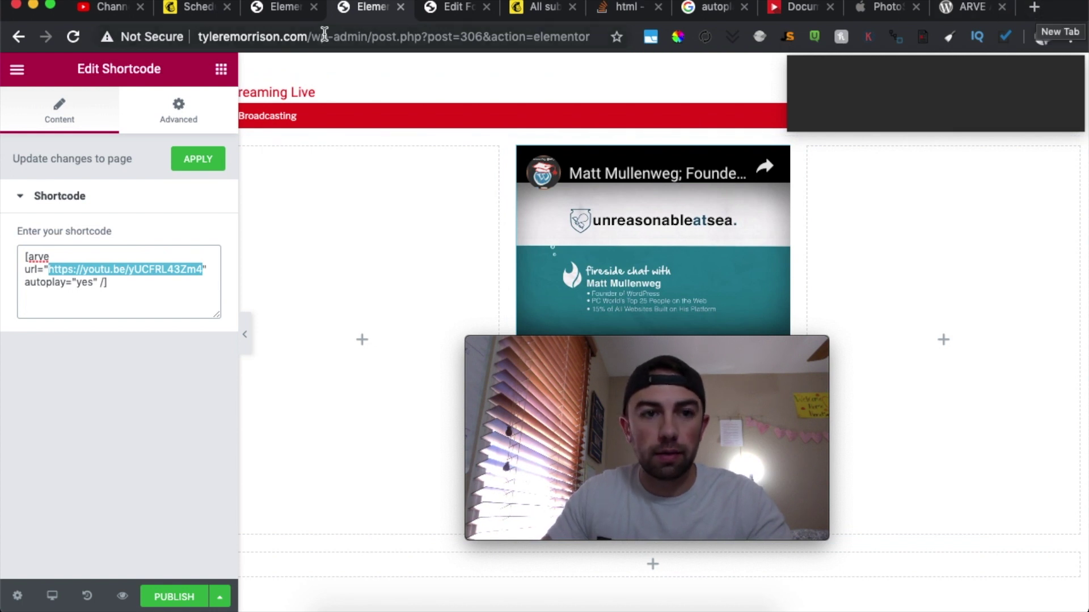
click(1036, 14)
text(youtube.com)
key(Return)
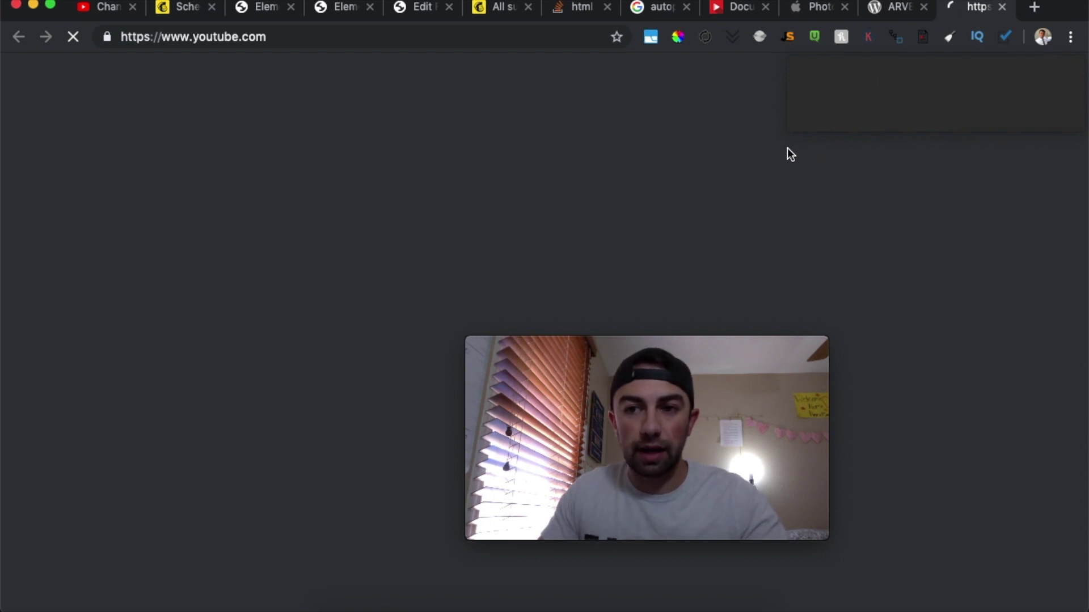
key(super+4)
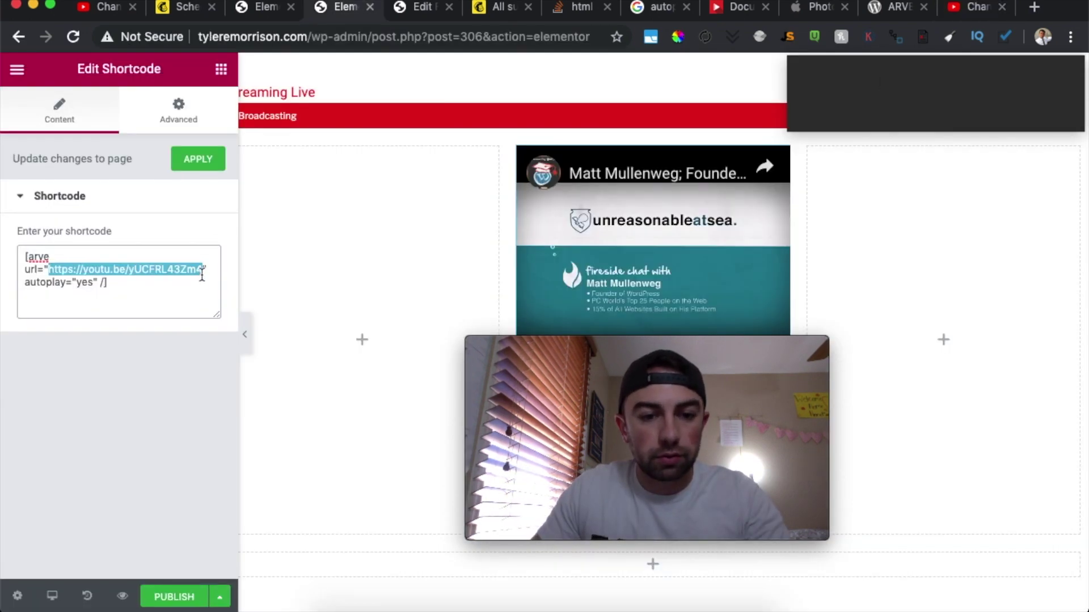
text(https://www.youtube.com/watch?v=PdpqZugdmvA)
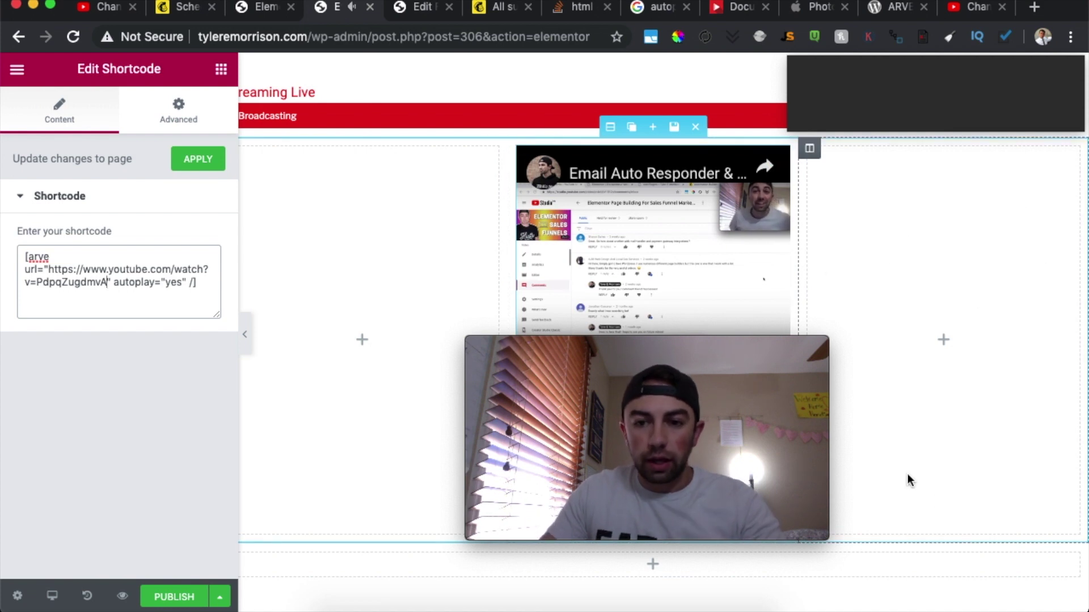
Step: Widen the middle column holding the video by moving its borders outward on both sides
drag(726, 355, 324, 59)
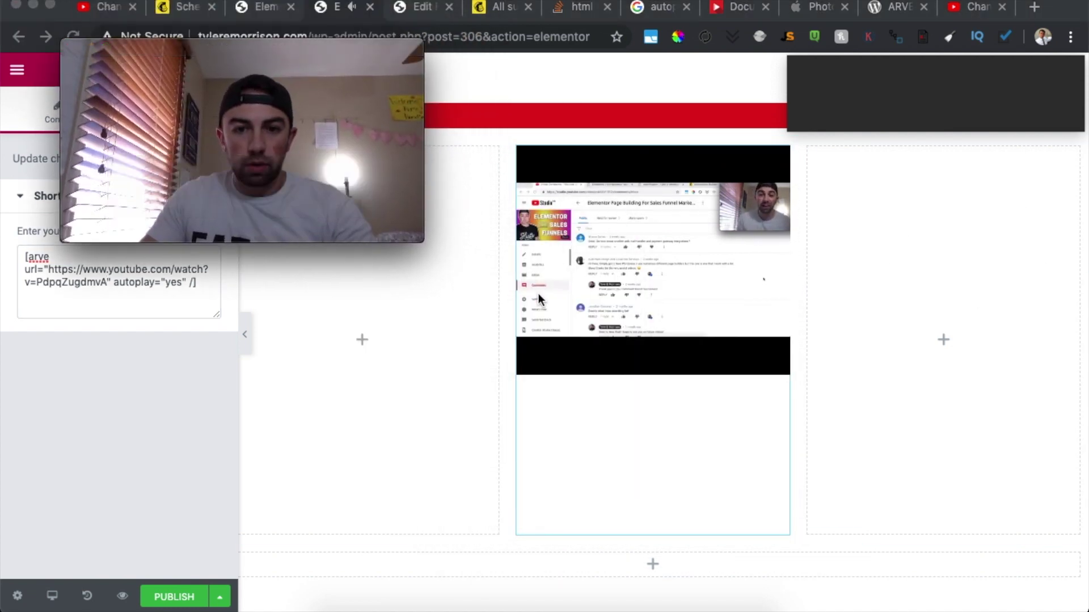
drag(508, 258, 425, 253)
drag(795, 245, 861, 253)
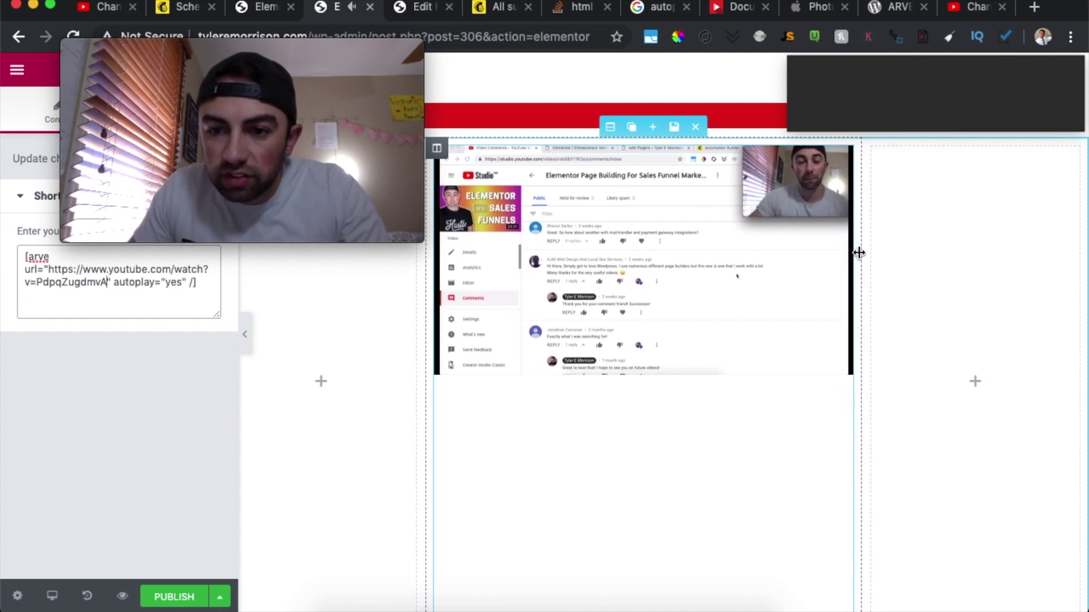
drag(425, 268, 443, 270)
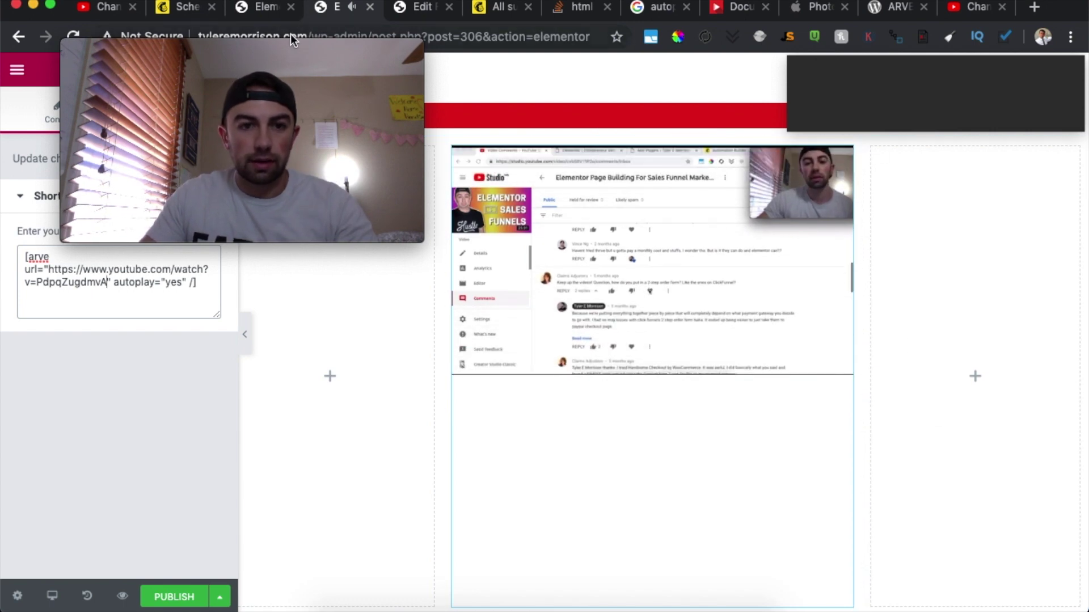
drag(294, 50, 584, 314)
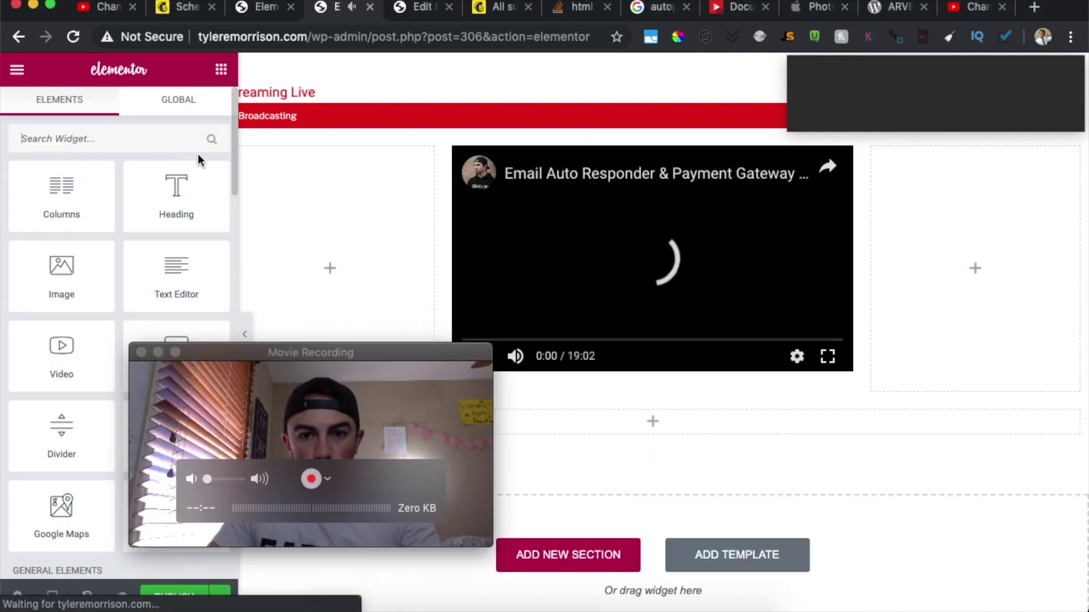
drag(860, 258, 886, 262)
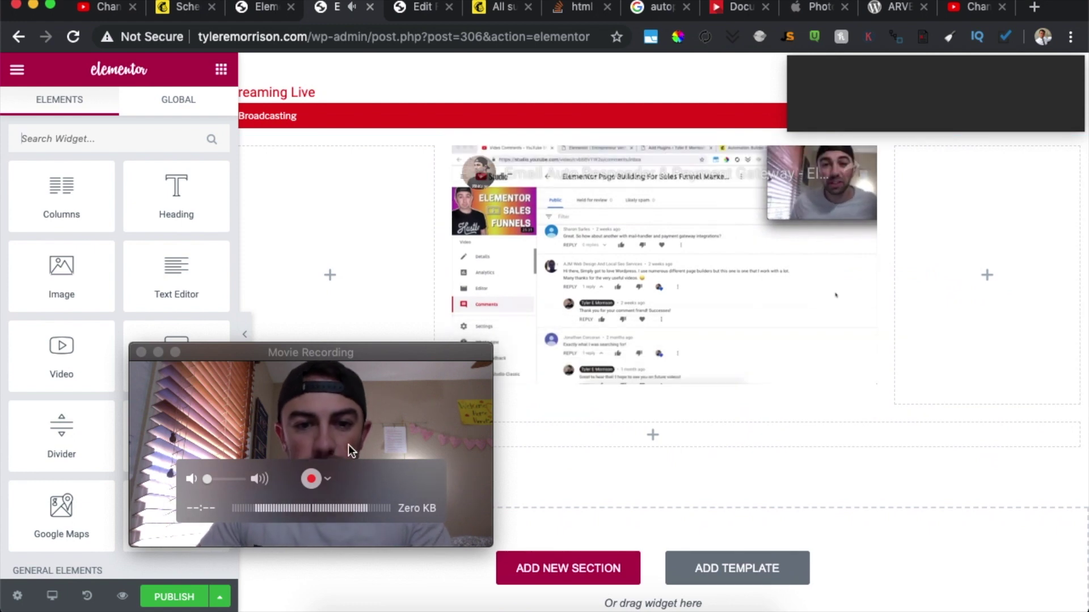
drag(375, 349, 337, 344)
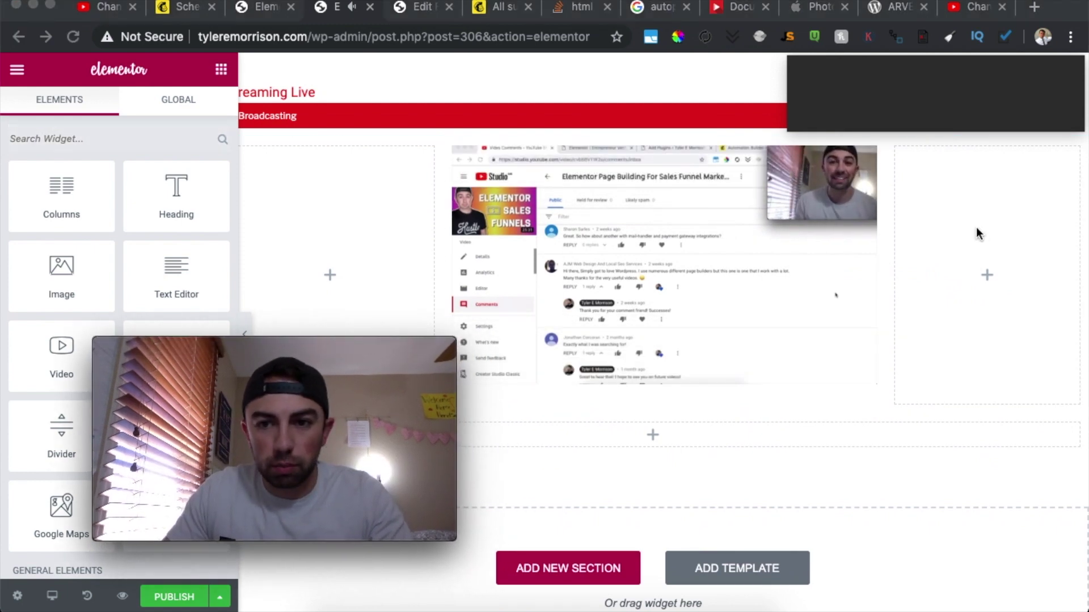
Step: Reopen the video's shortcode settings and apply the changes to the page
click(897, 250)
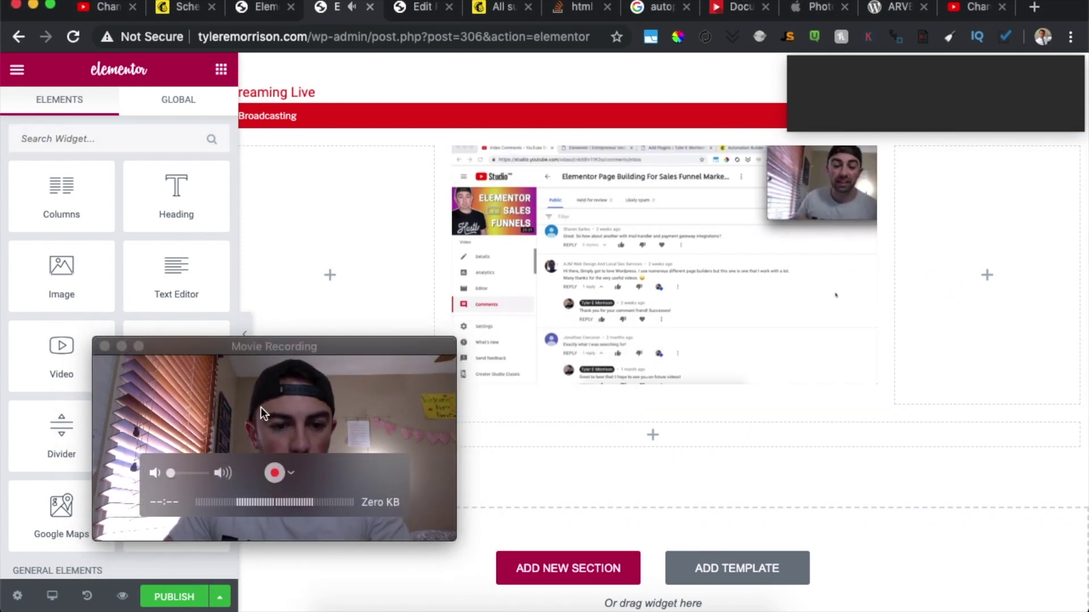
click(865, 155)
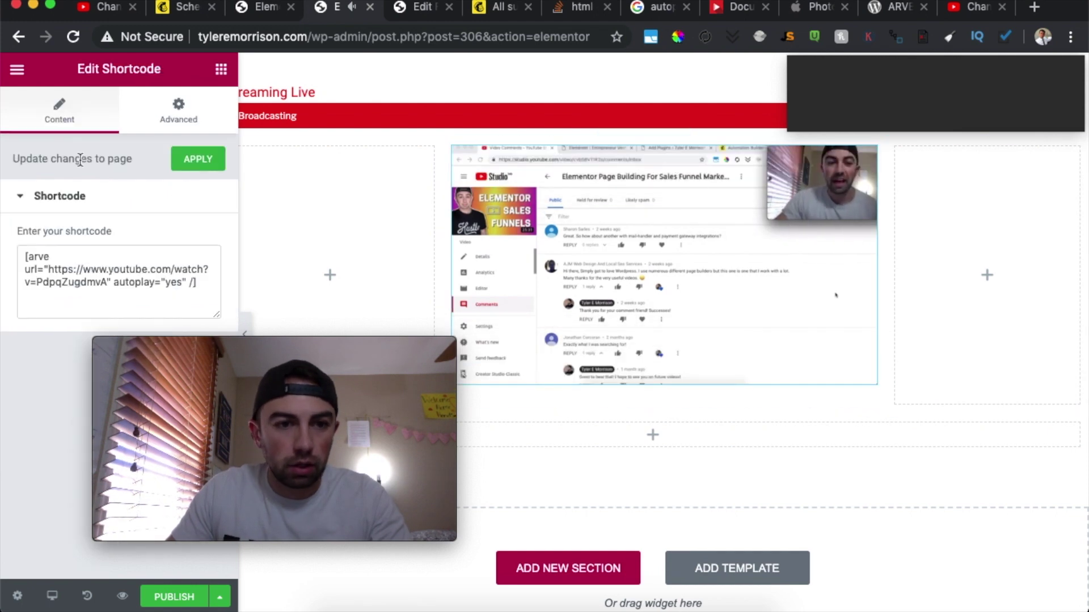
click(200, 160)
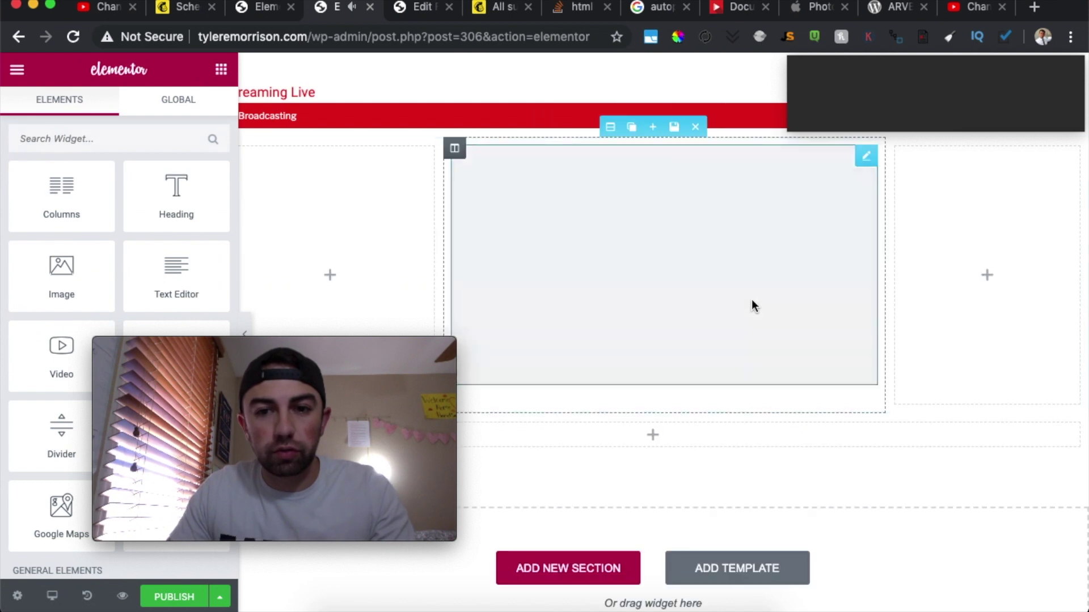
Step: Enlarge the video column further on both sides, narrowing the third column to 20%
drag(883, 249, 914, 273)
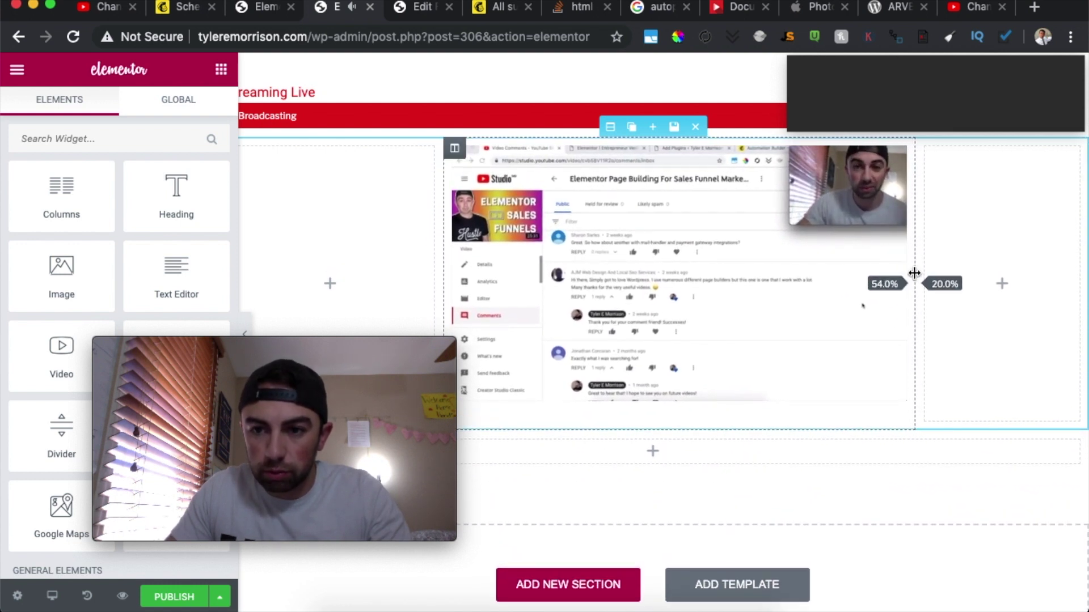
drag(445, 238, 393, 242)
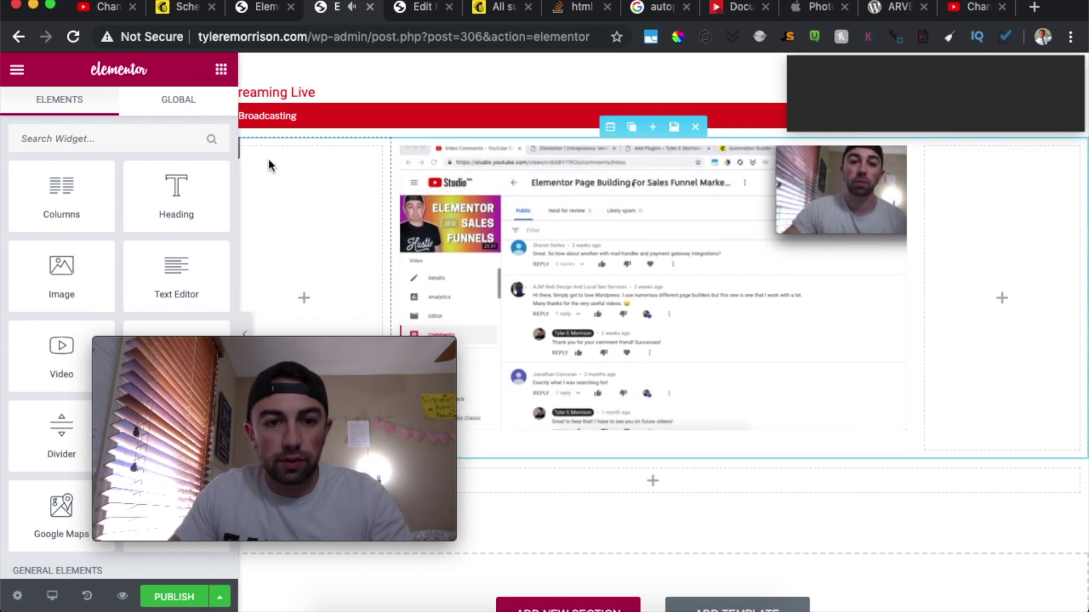
scroll(653, 340, down, 3)
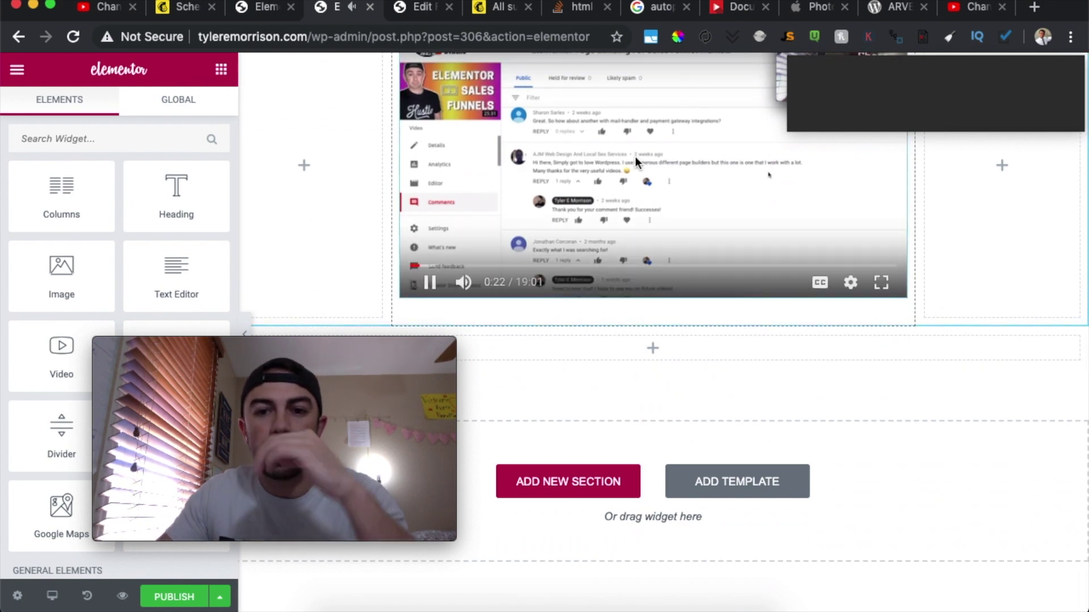
scroll(635, 165, up, 3)
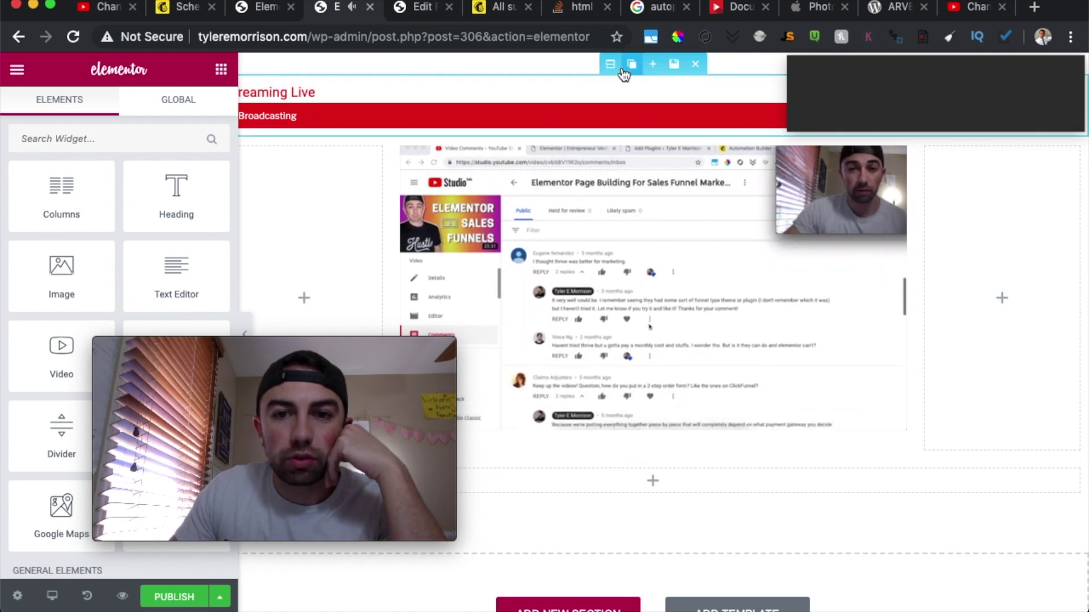
drag(611, 64, 620, 92)
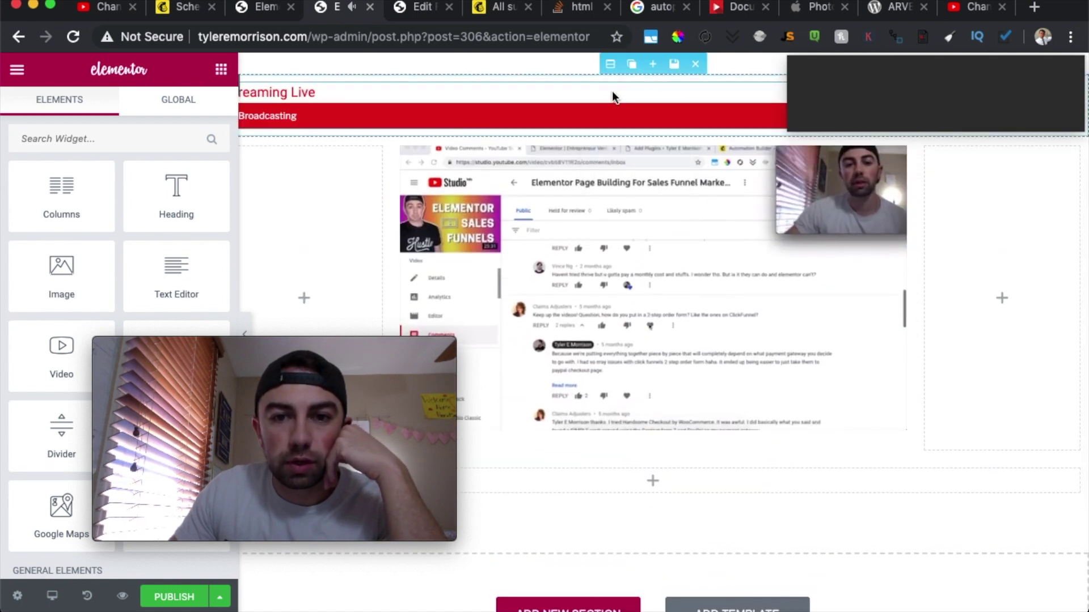
drag(935, 71, 926, 180)
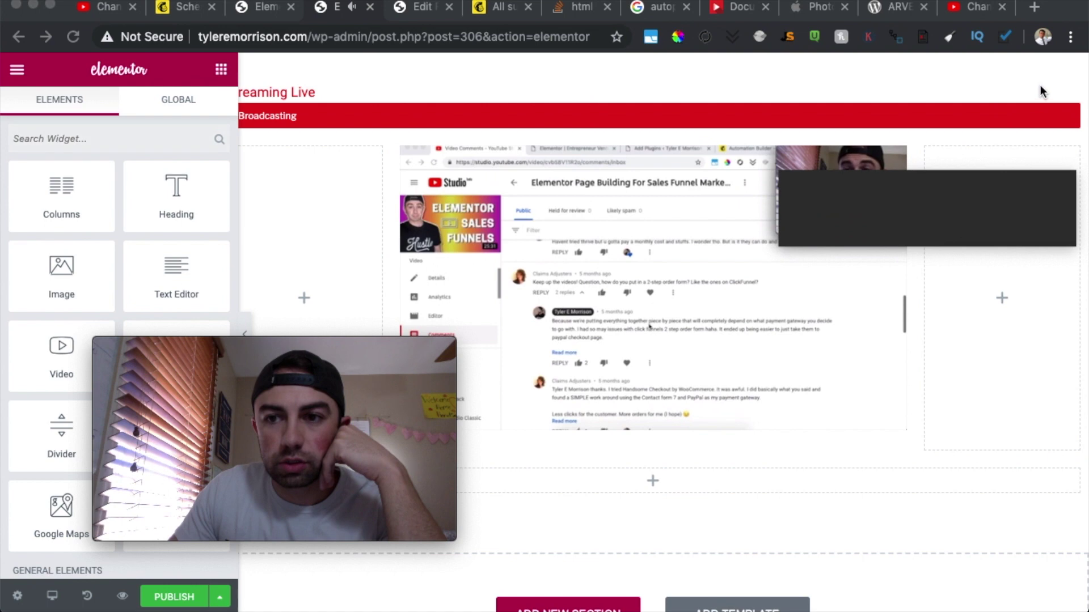
Step: Move the Streaming Live progress bar into the middle column above the video and delete the emptied section
drag(1068, 89, 501, 134)
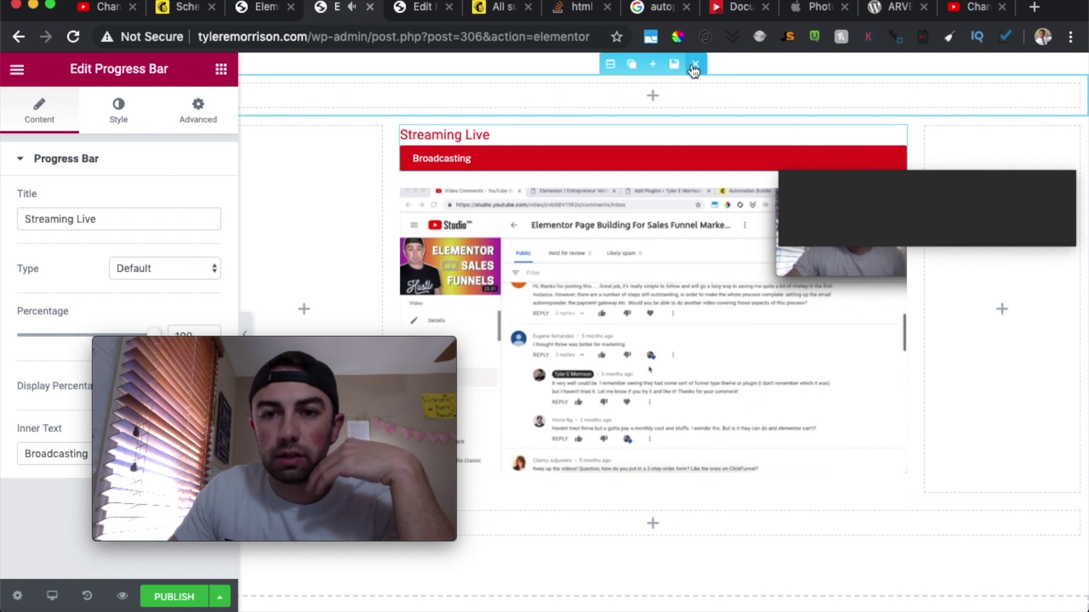
scroll(760, 73, down, 2)
drag(903, 205, 910, 88)
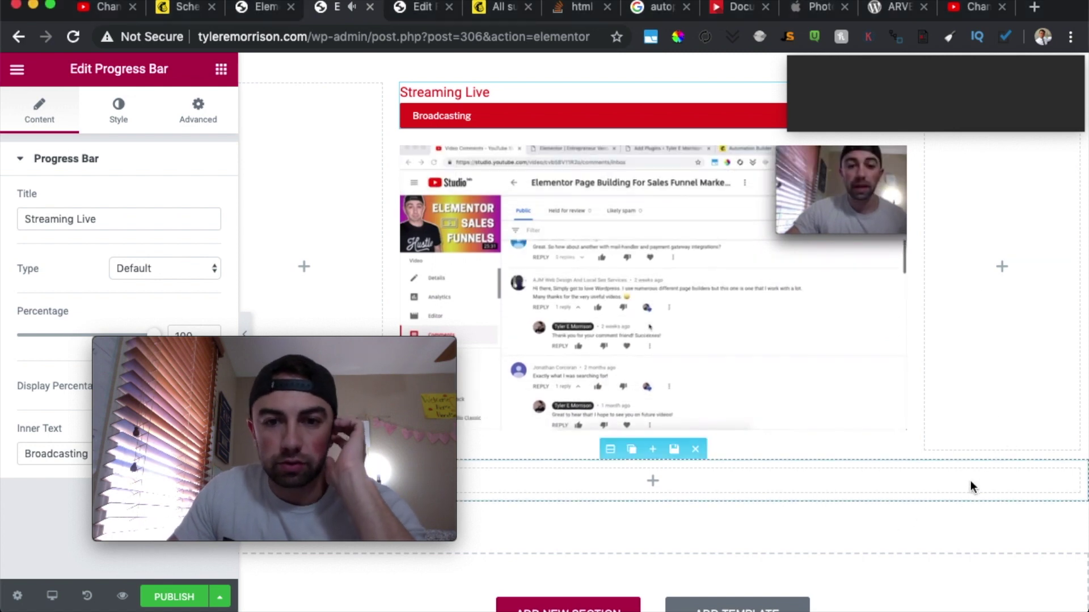
Step: Test the embedded video's playback by pausing and resuming it, and dismiss the More videos suggestions
mouse_move(288, 373)
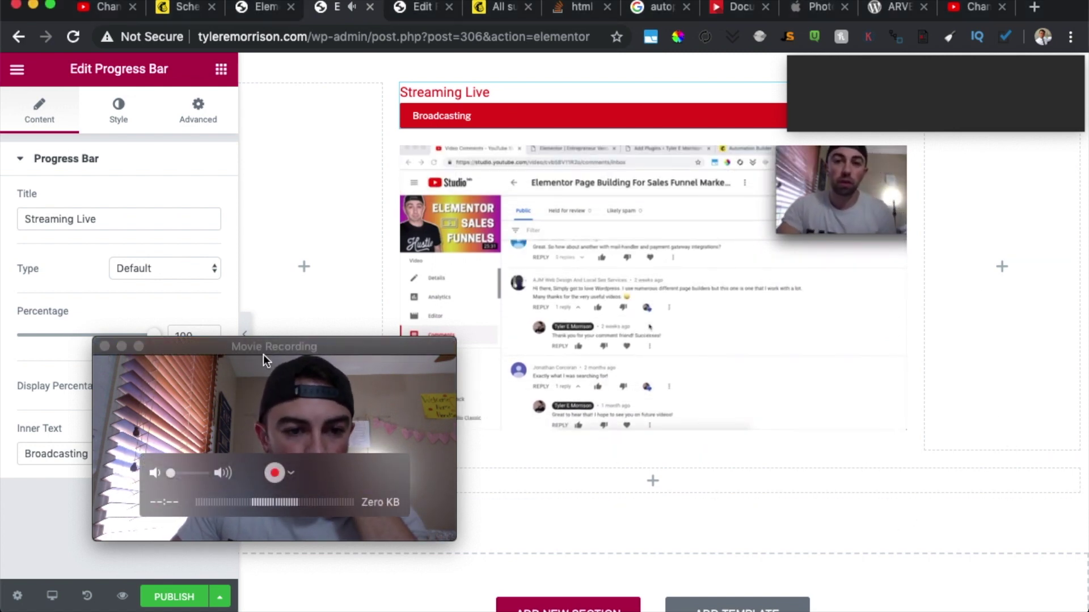
drag(284, 347, 201, 23)
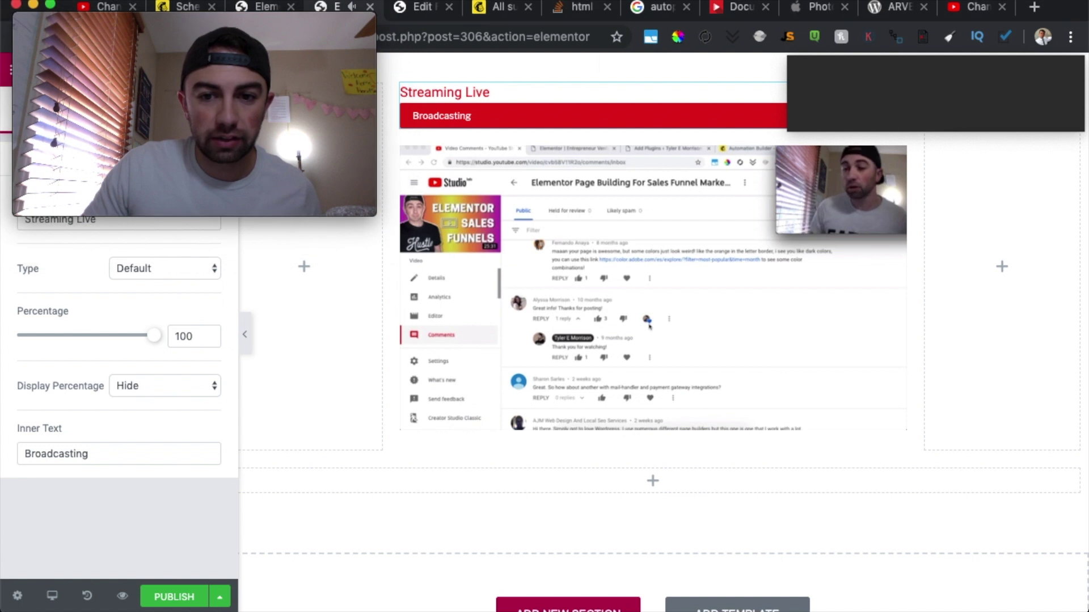
click(624, 302)
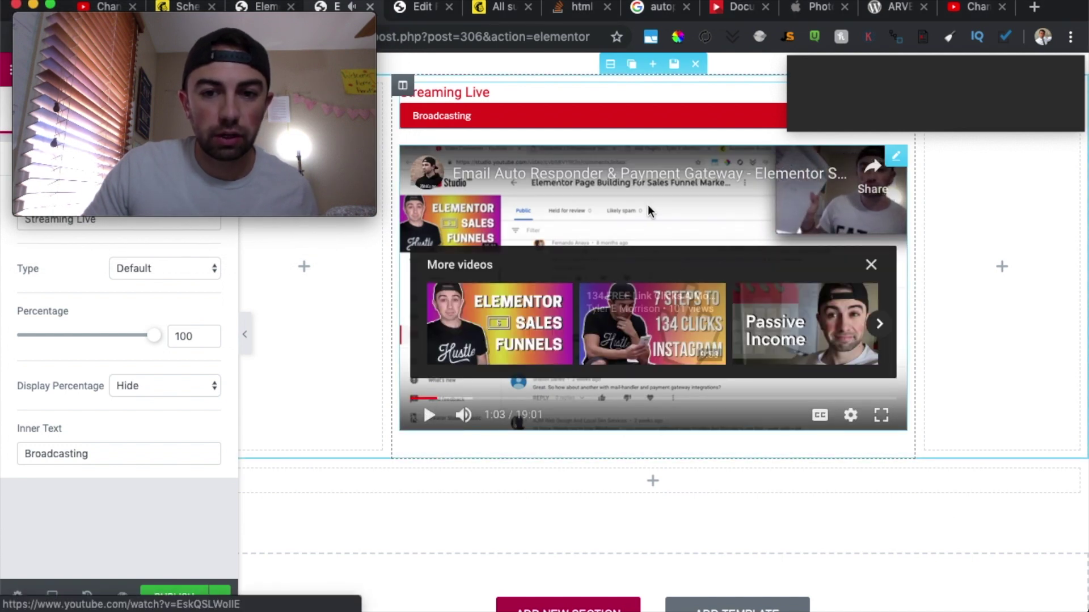
click(641, 220)
click(651, 256)
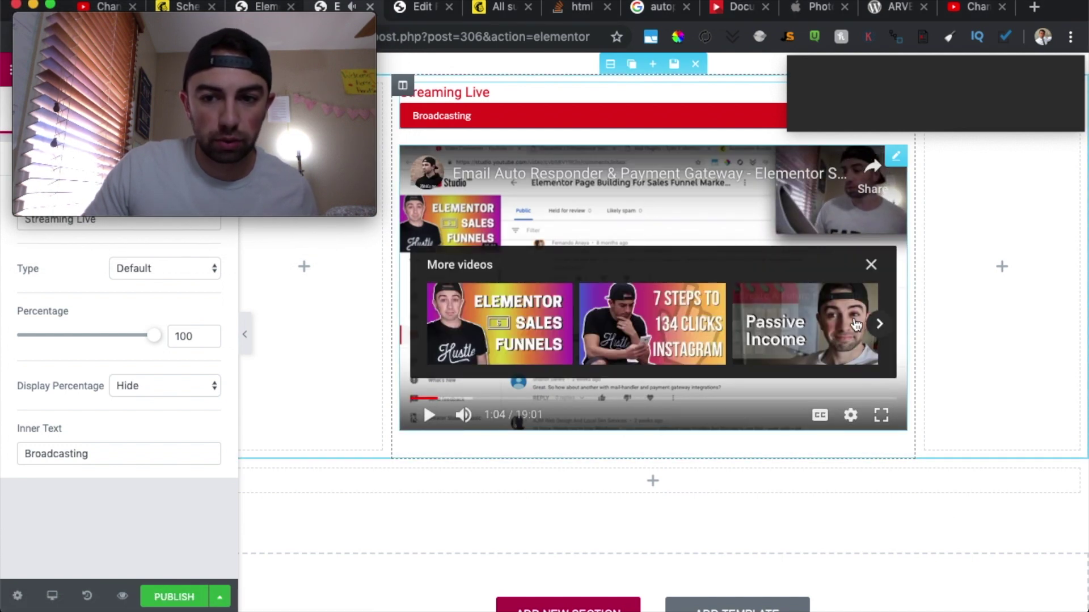
click(871, 265)
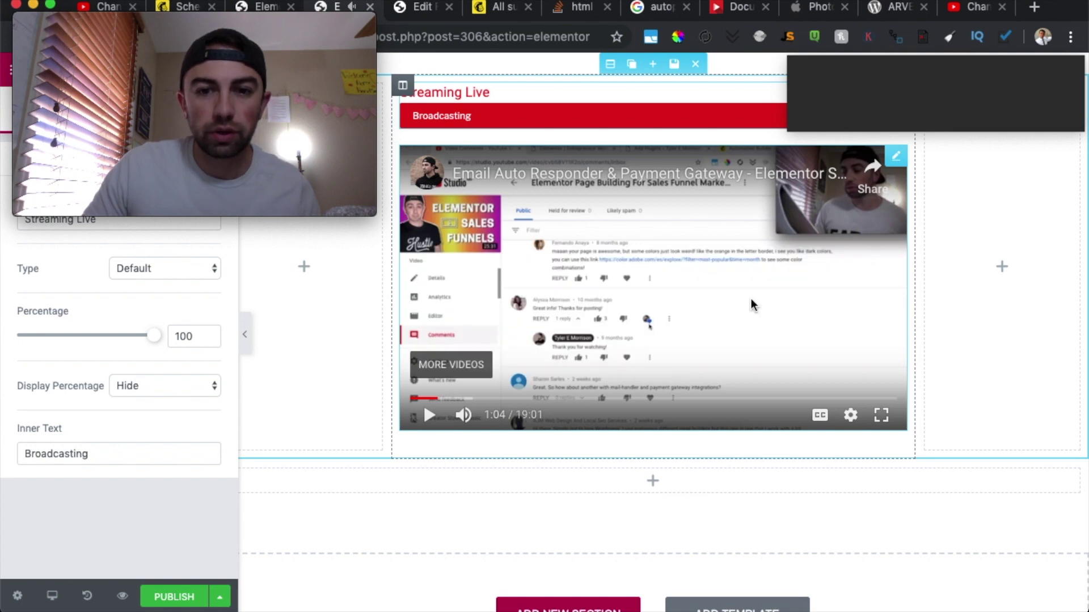
click(623, 306)
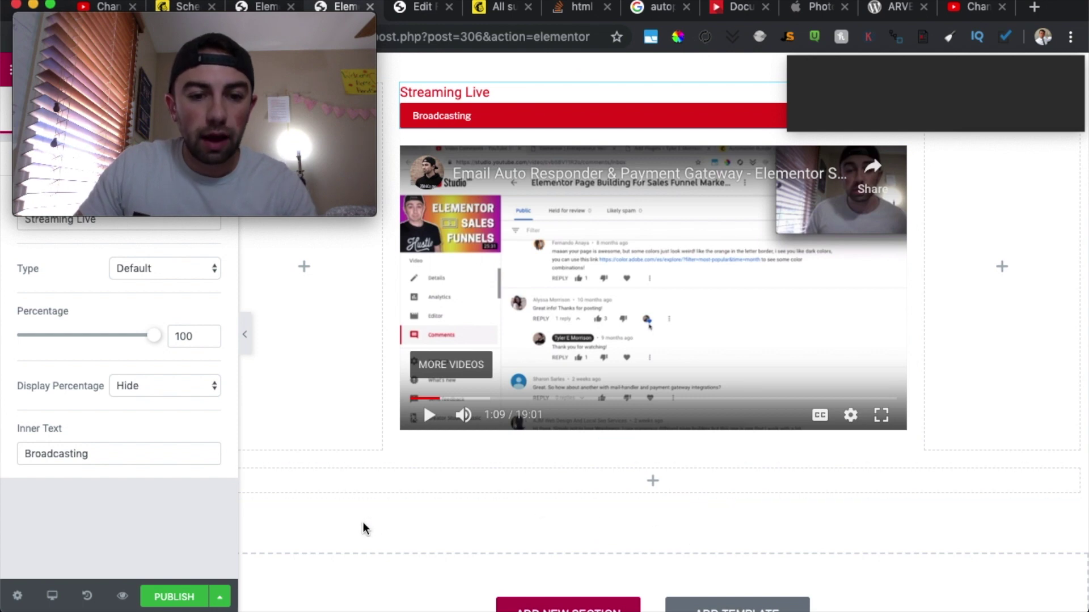
Step: Add an HTML widget at the start of the middle column, above the Streaming Live progress bar
drag(306, 23, 498, 281)
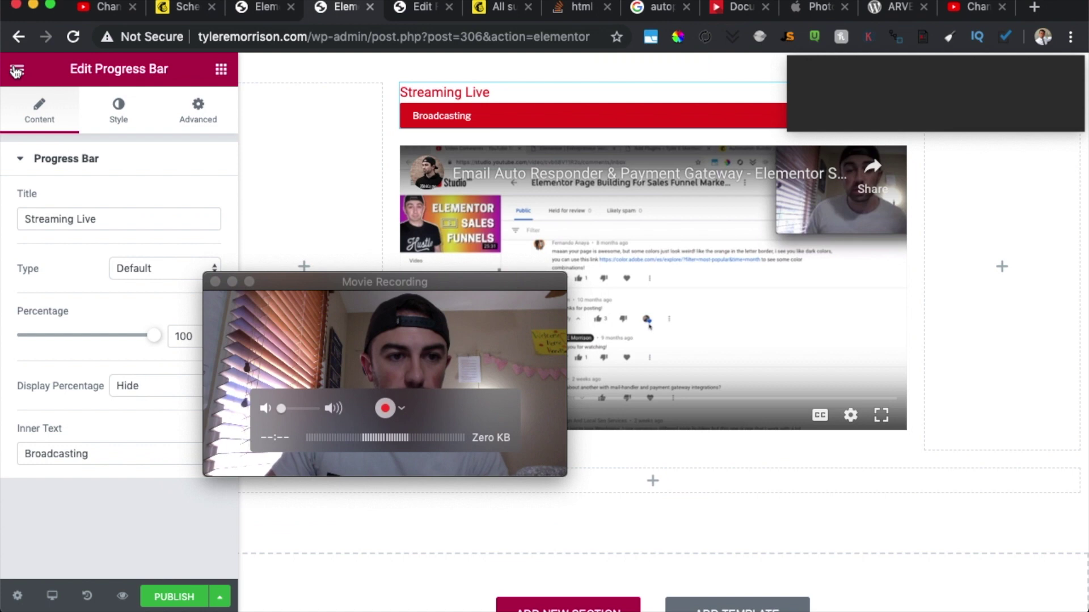
click(17, 70)
scroll(92, 338, down, 10)
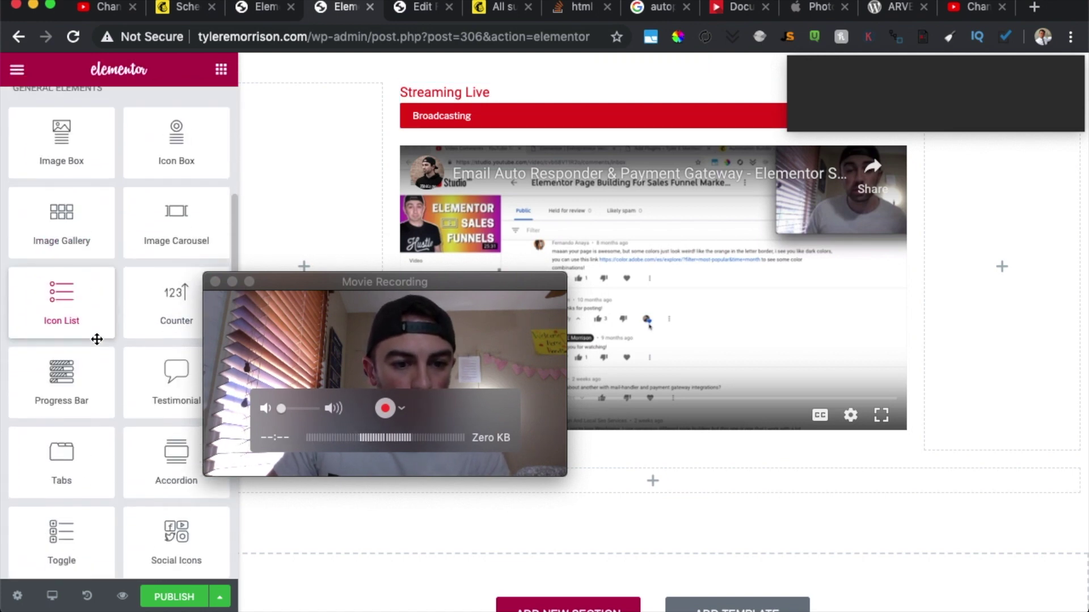
scroll(97, 338, down, 5)
drag(148, 326, 539, 98)
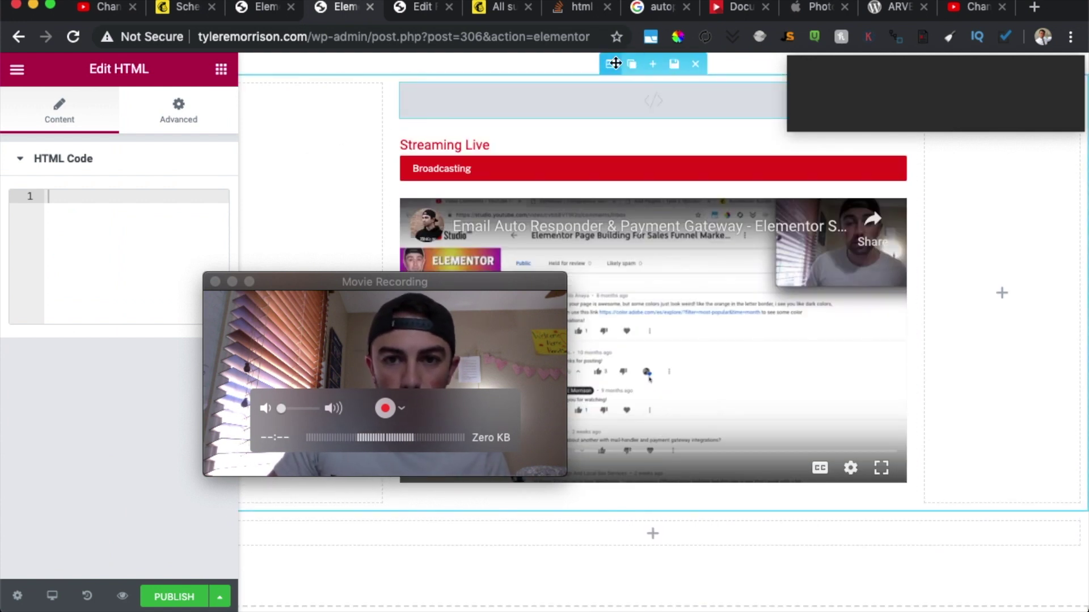
Step: Move the empty HTML widget from the middle column into the empty section below the video
drag(615, 63, 629, 162)
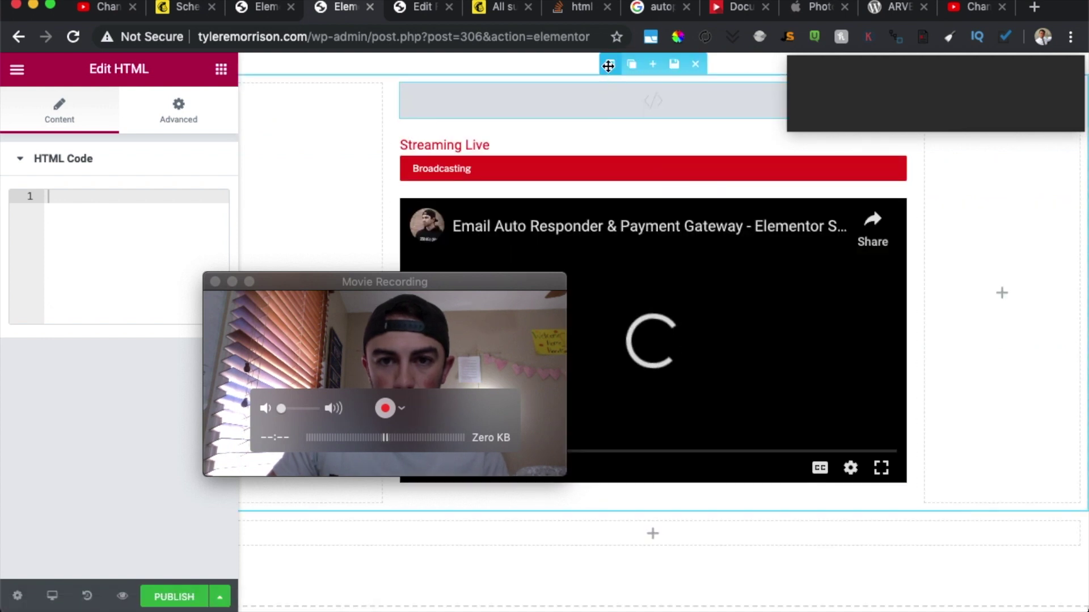
click(610, 64)
drag(886, 63, 917, 196)
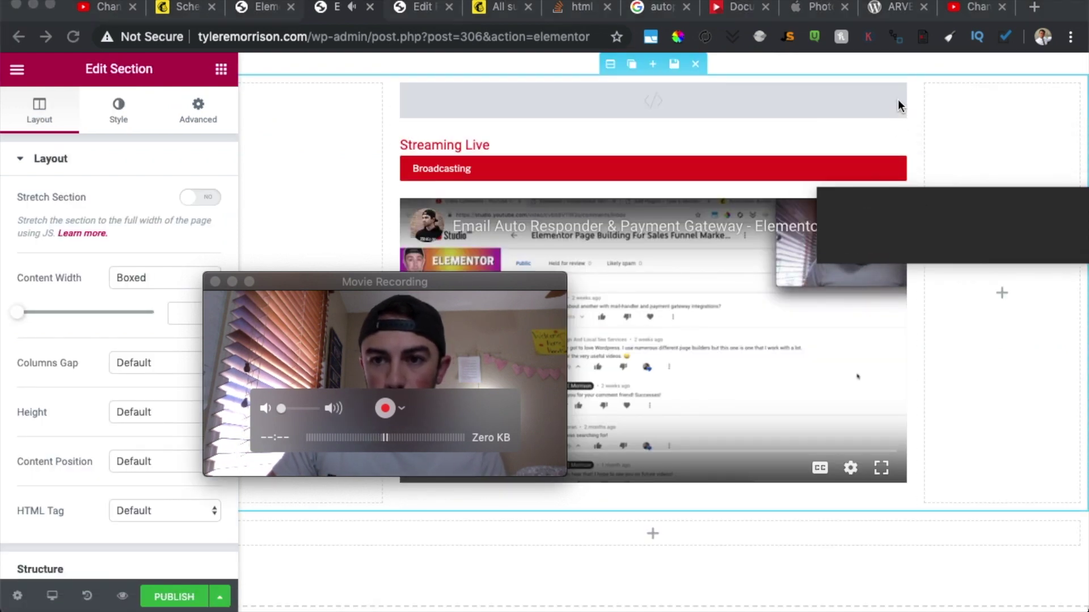
drag(897, 100, 821, 484)
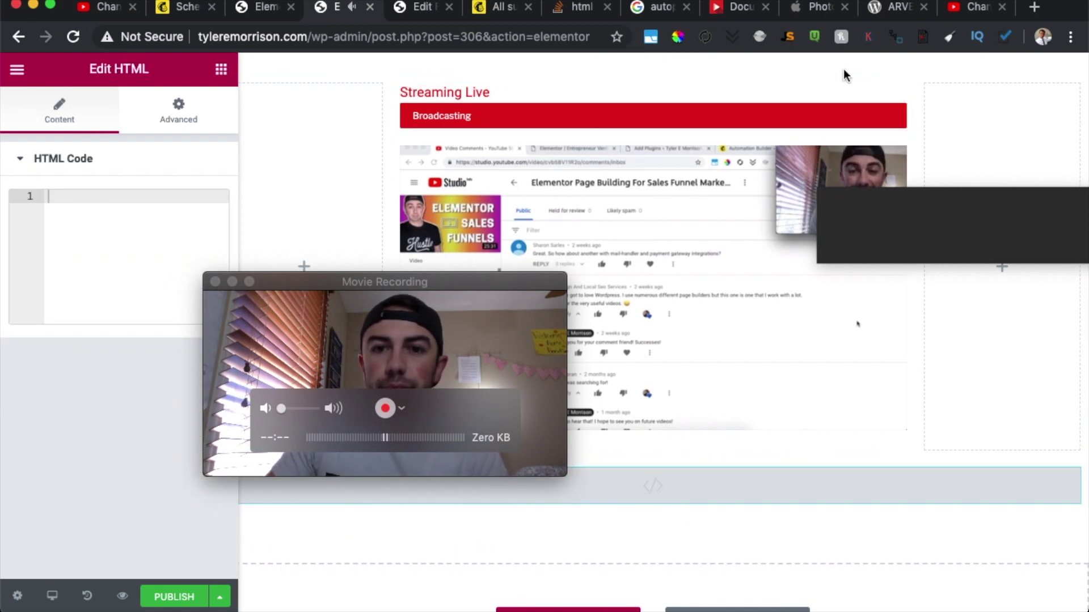
Step: On the other Elementor page (post 288), put a fixed overlay div with 100% width and height and z-index 9 into the HTML widget
click(264, 9)
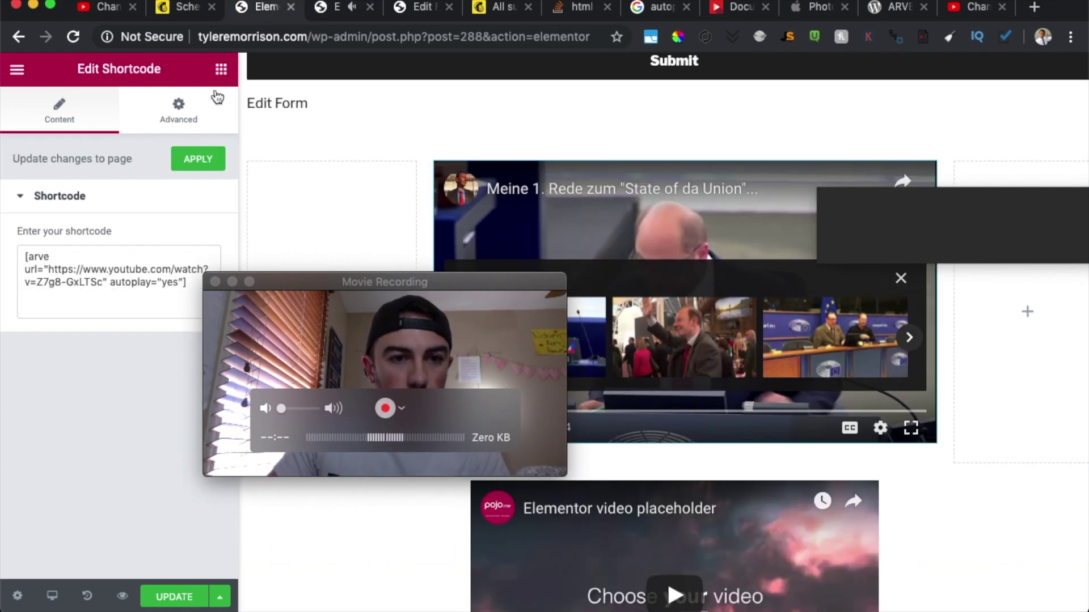
scroll(354, 207, down, 4)
scroll(359, 202, down, 2)
scroll(360, 199, up, 10)
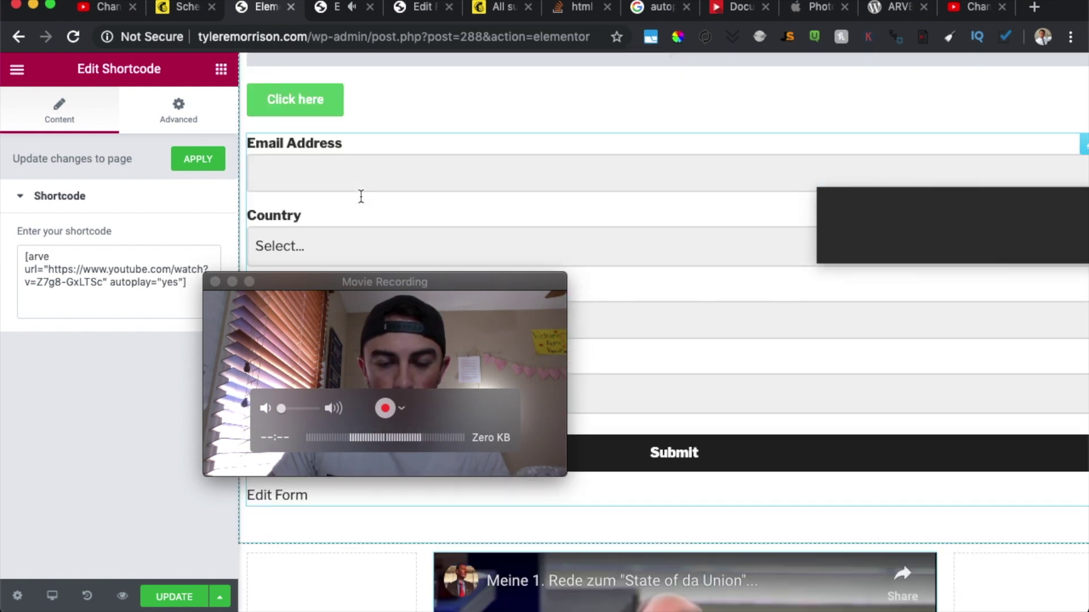
scroll(361, 196, down, 5)
scroll(362, 195, up, 6)
click(431, 85)
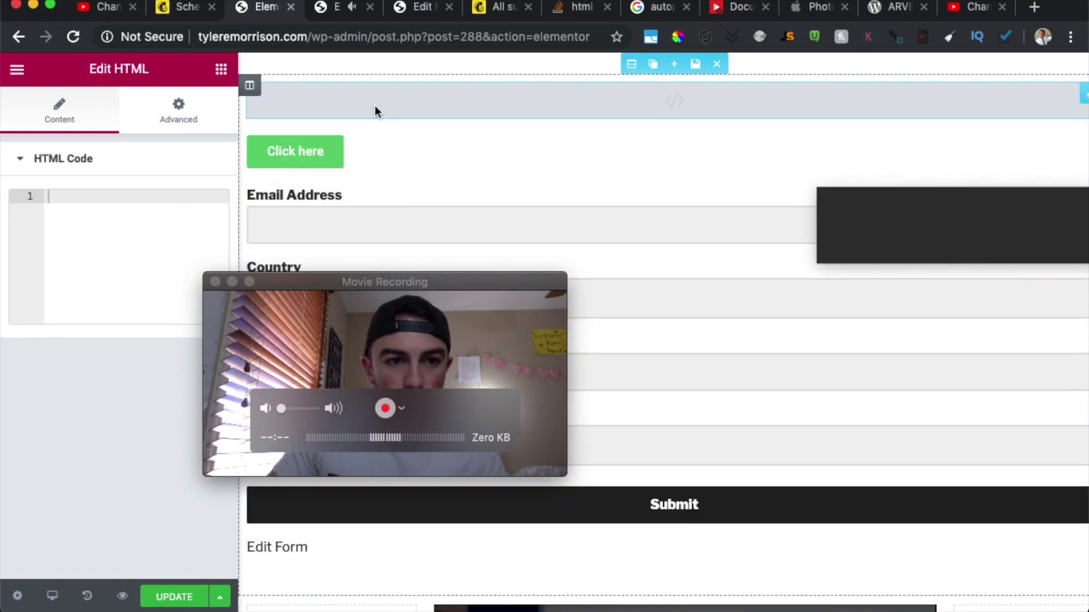
text(<div style="width: 100%; height: 100%; z-index: 9; top: 0; left: 0; position: fixed;"></div>)
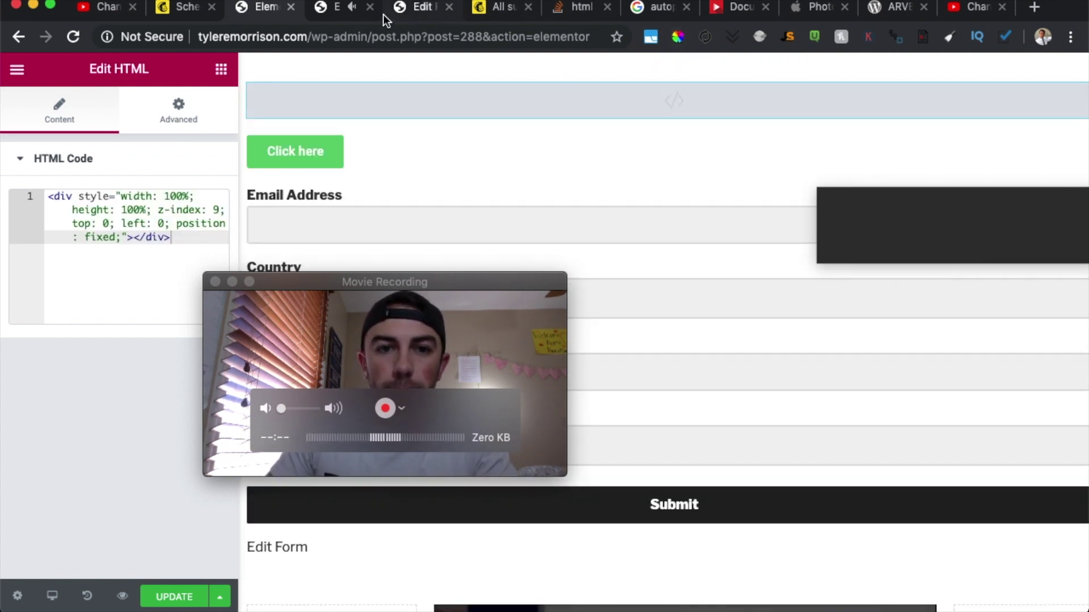
Step: Insert the same overlay div (width: 100%; height: 100%; z-index: 9; top: 0; left: 0; position: fixed;) into the live page's HTML widget and review its code
click(352, 11)
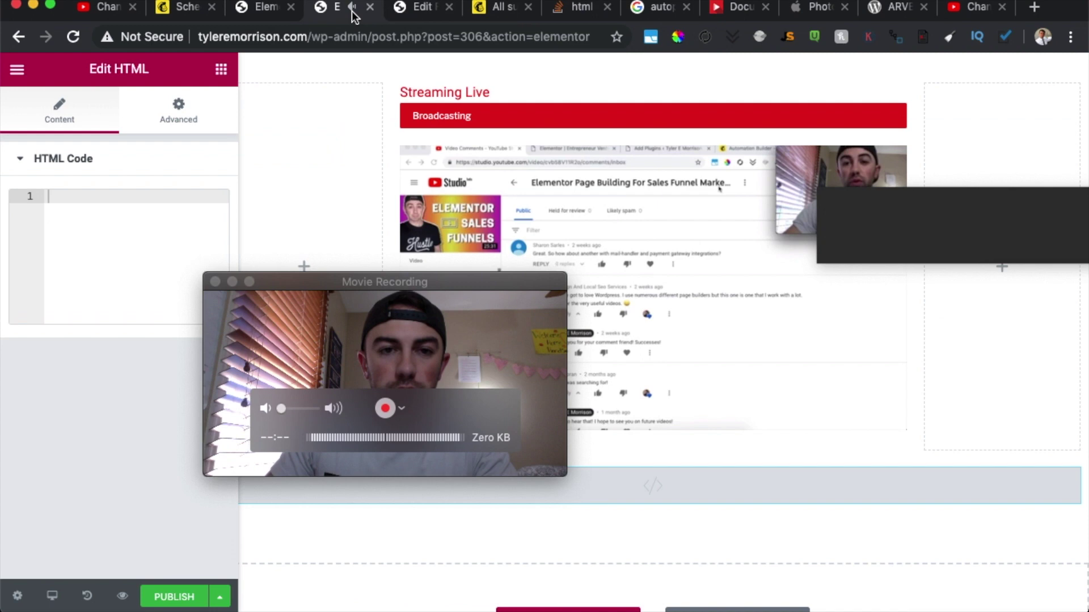
click(151, 209)
text(<div style="width: 100%; height: 100%; z-index: 9; top: 0; left: 0; position: fixed;"></div>)
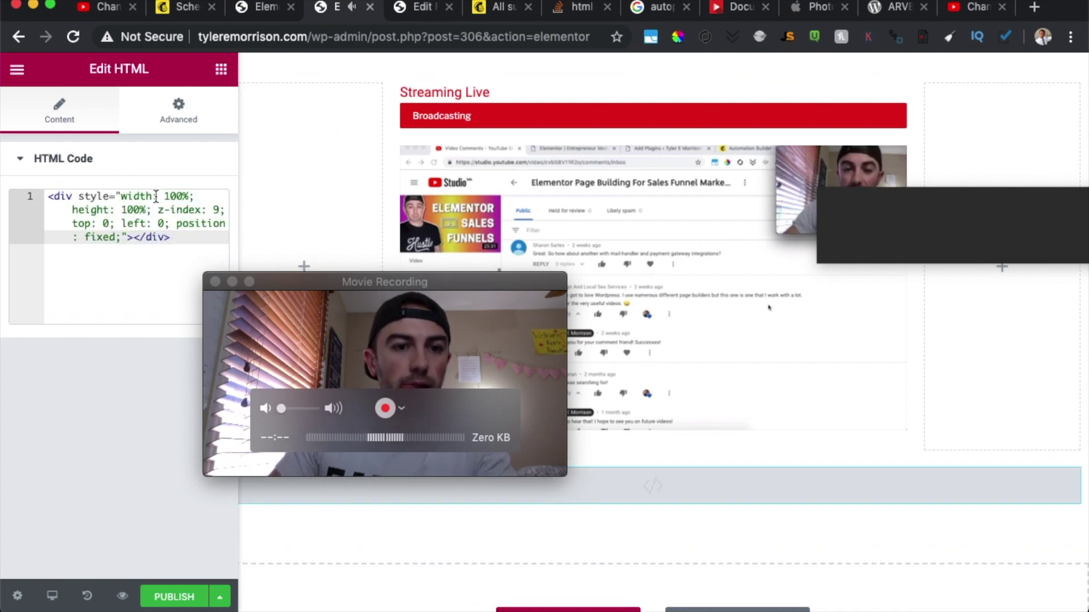
scroll(135, 196, up, 5)
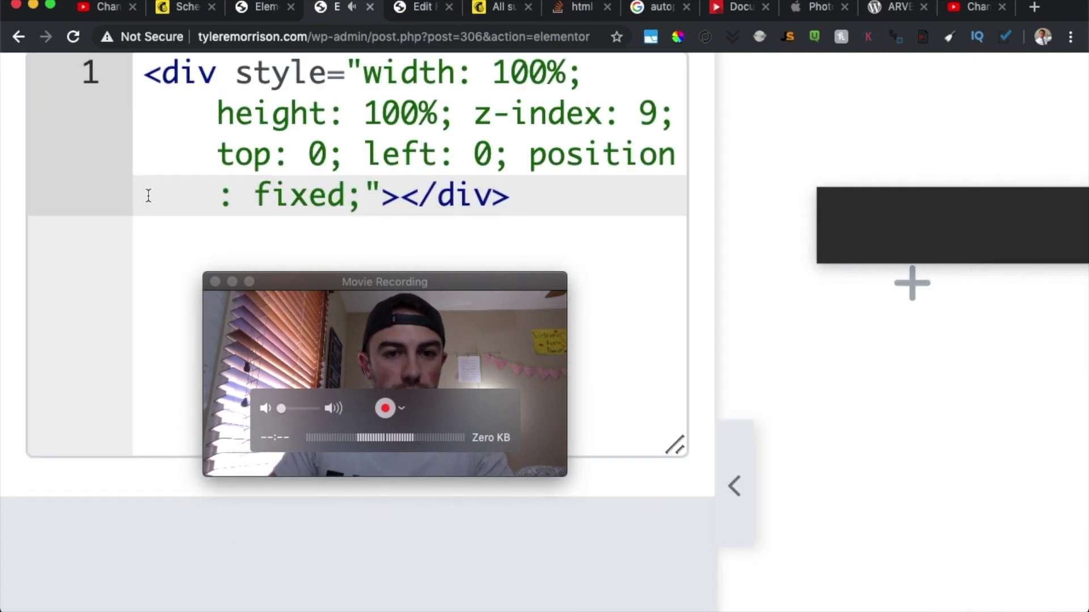
scroll(199, 186, up, 1)
drag(465, 287, 467, 351)
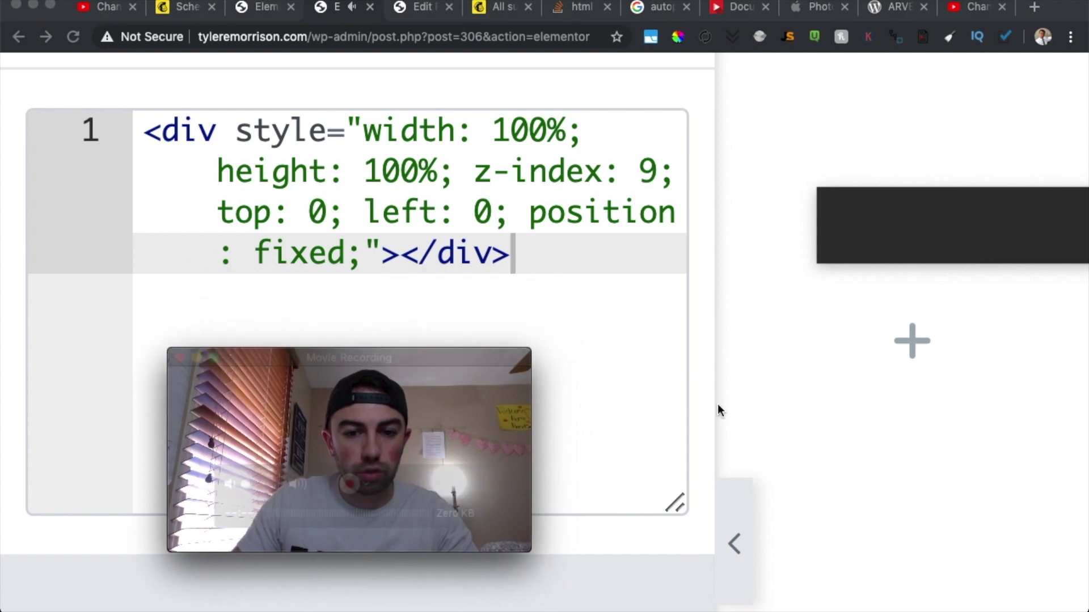
scroll(629, 379, up, 1)
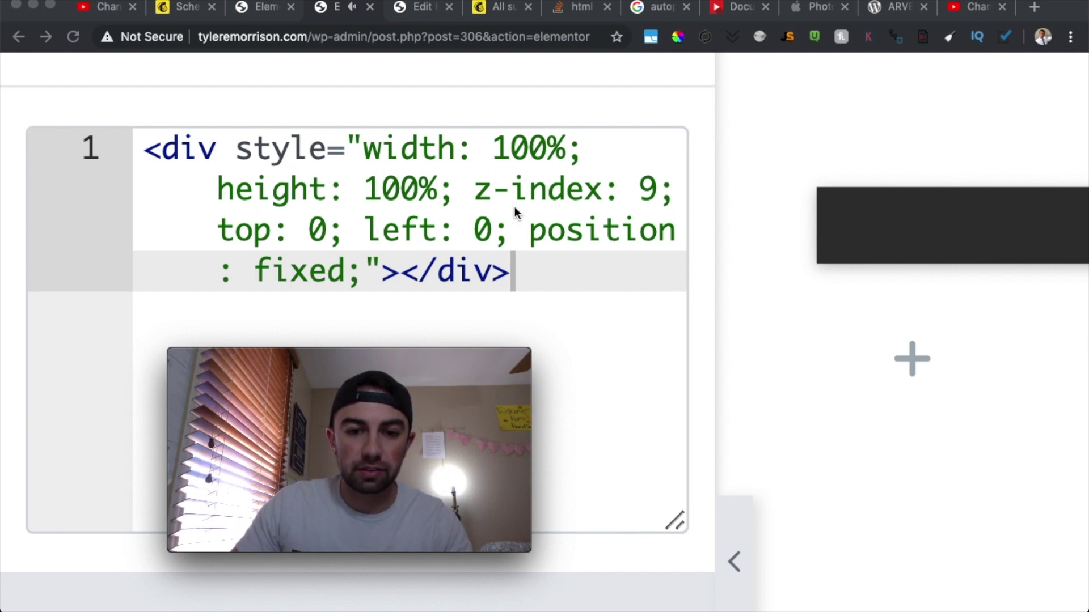
click(594, 319)
scroll(609, 339, down, 5)
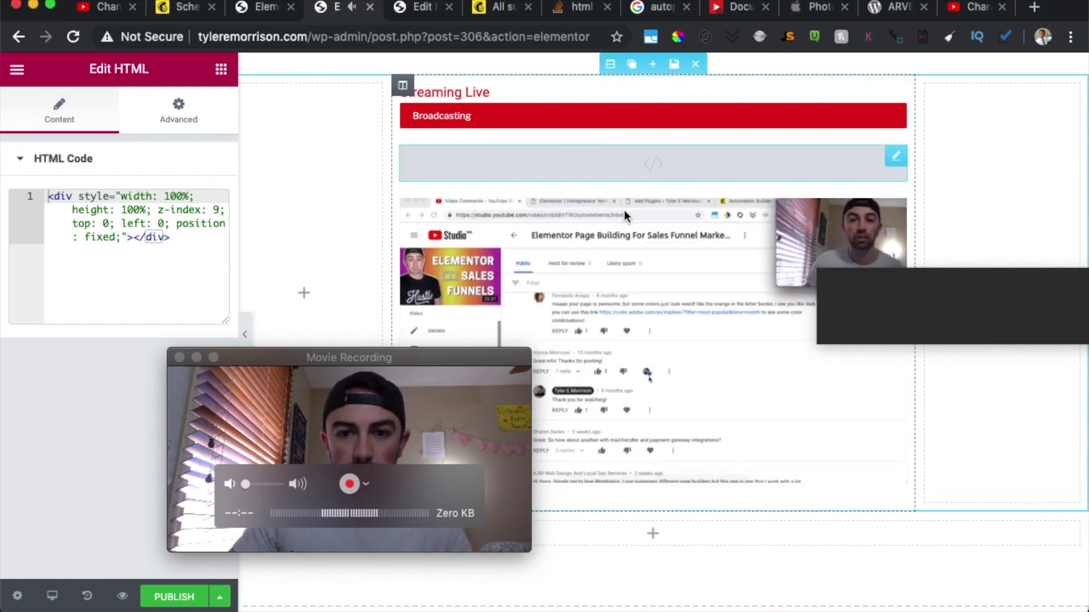
Step: Move the HTML widget back to the section below the video and add a Button widget above it
drag(896, 160, 833, 485)
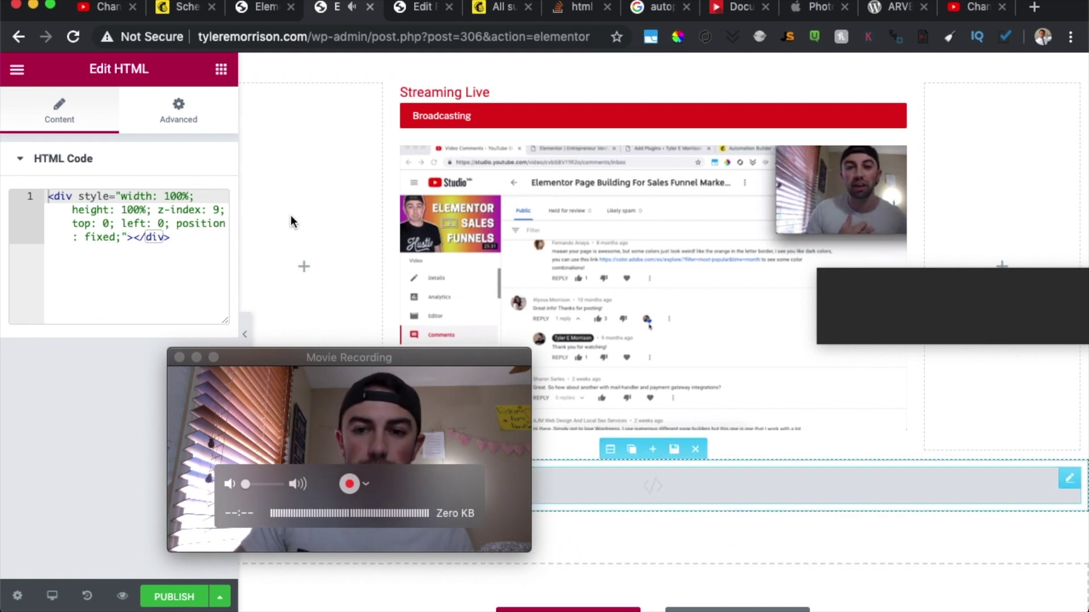
click(16, 71)
click(16, 71)
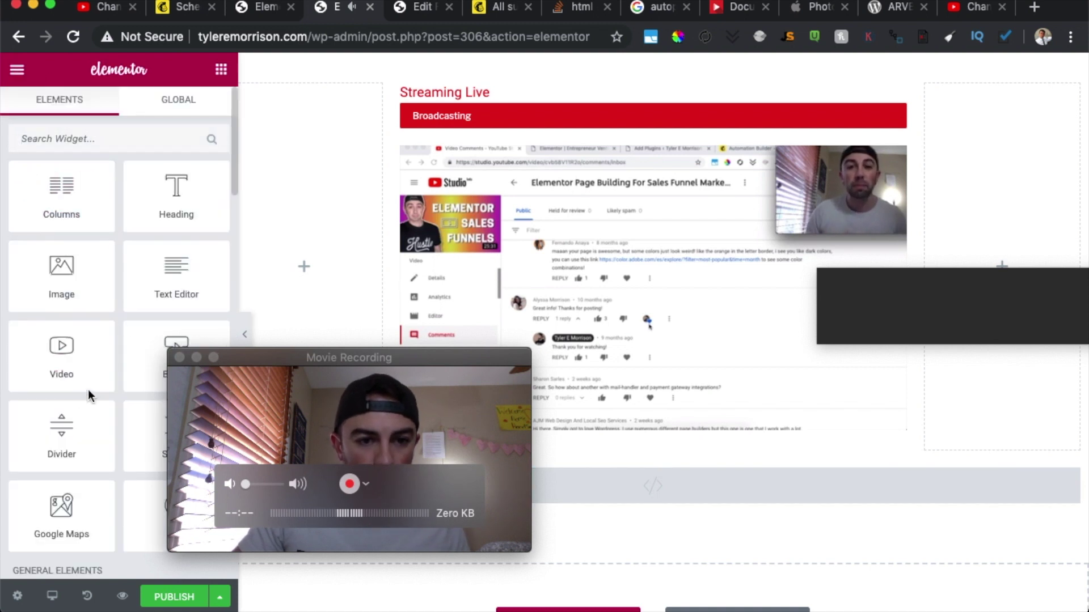
drag(136, 360, 673, 476)
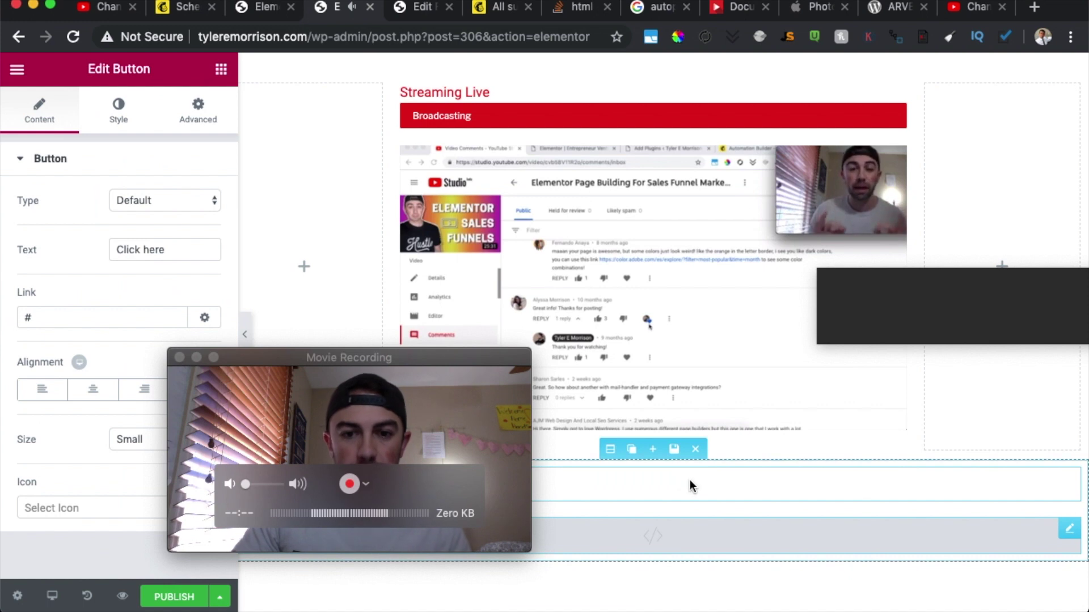
Step: Change the new button's text to GET THIS OFFER
drag(490, 360, 515, 80)
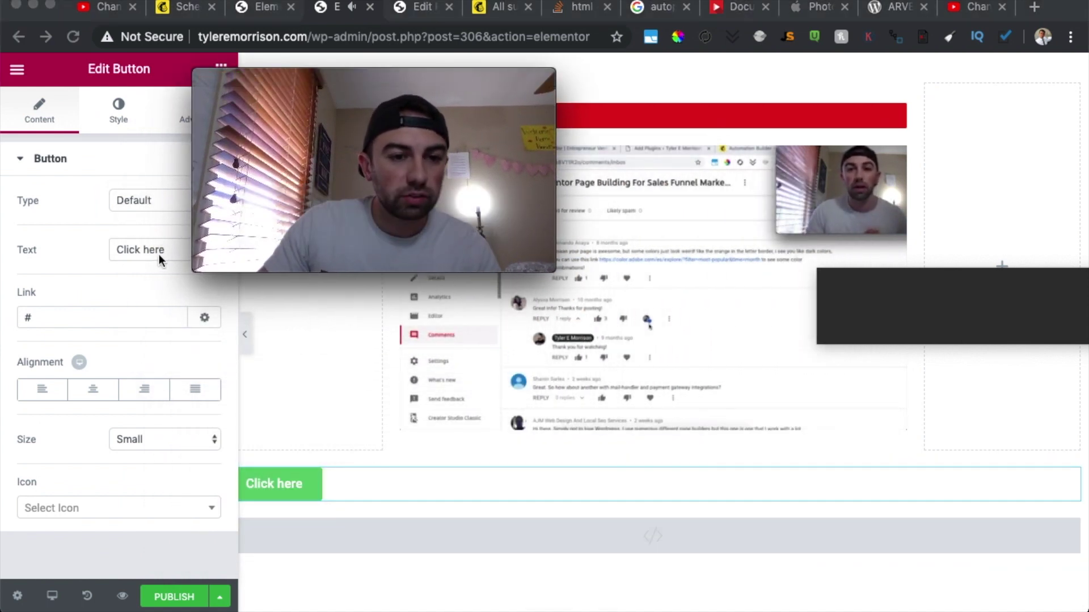
drag(169, 249, 85, 230)
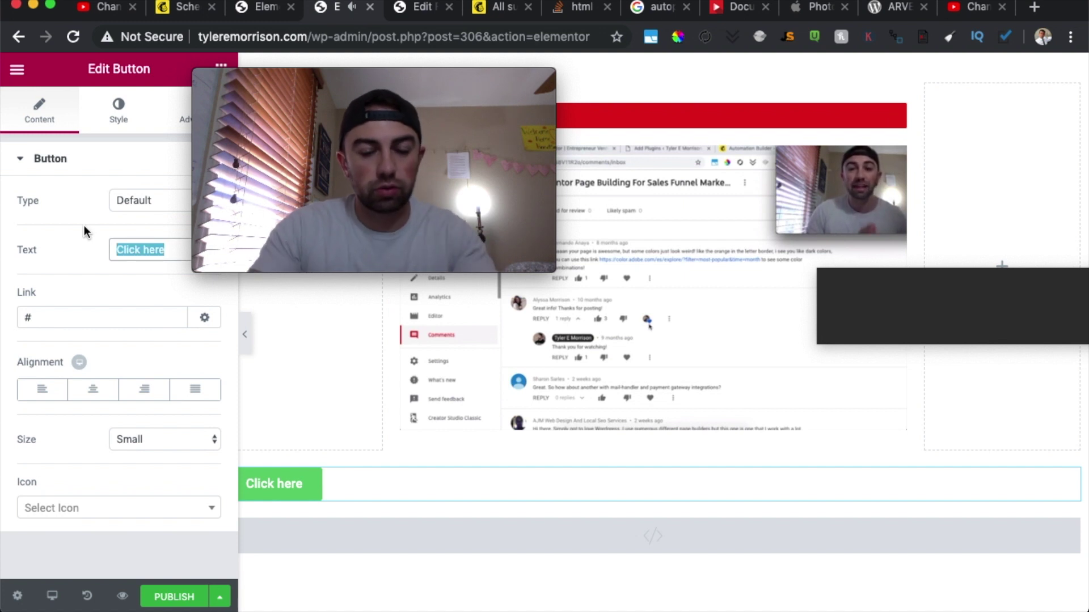
text(GET THIS)
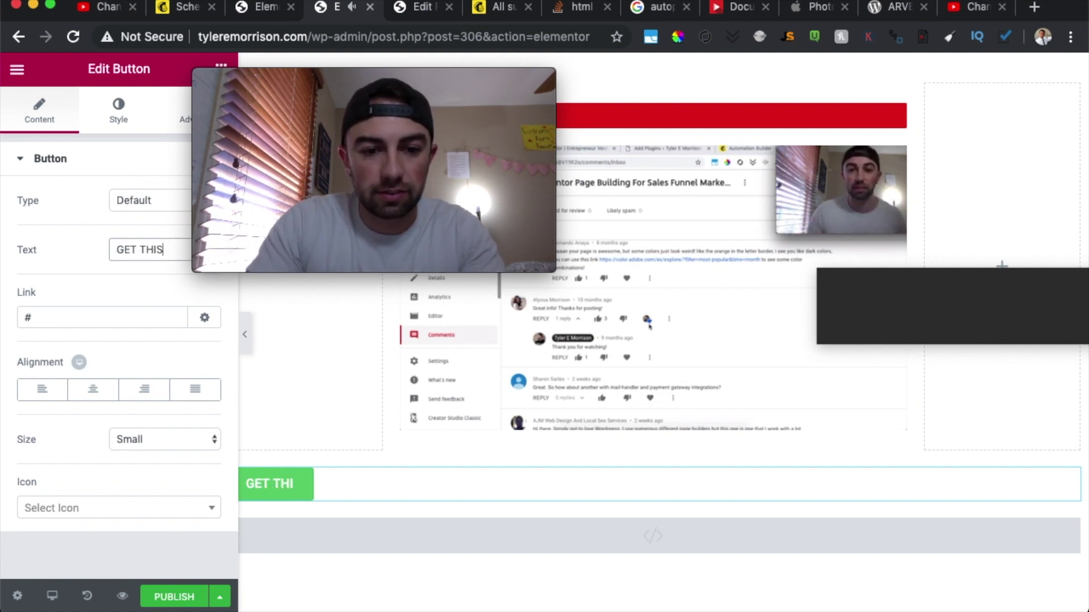
text( OFFER)
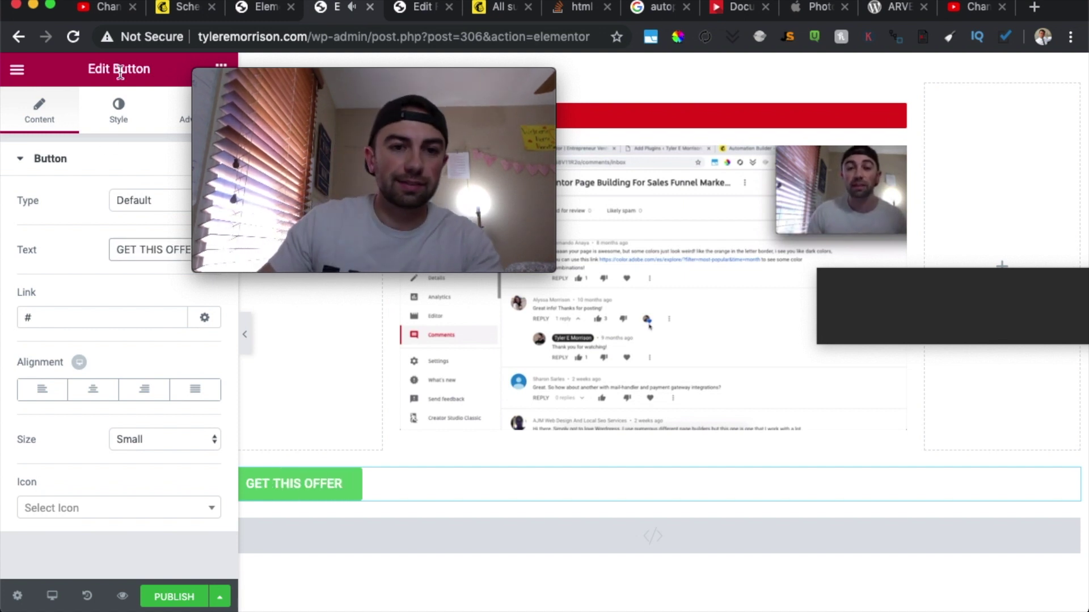
Step: Set the GET THIS OFFER button's normal text color to #c9733a
drag(311, 83, 377, 97)
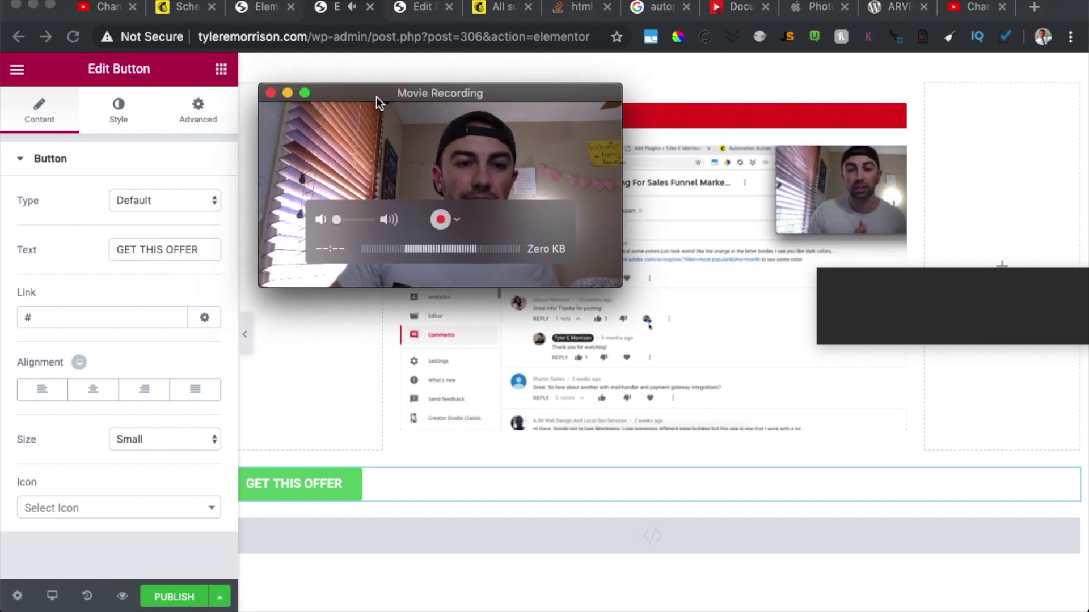
click(119, 110)
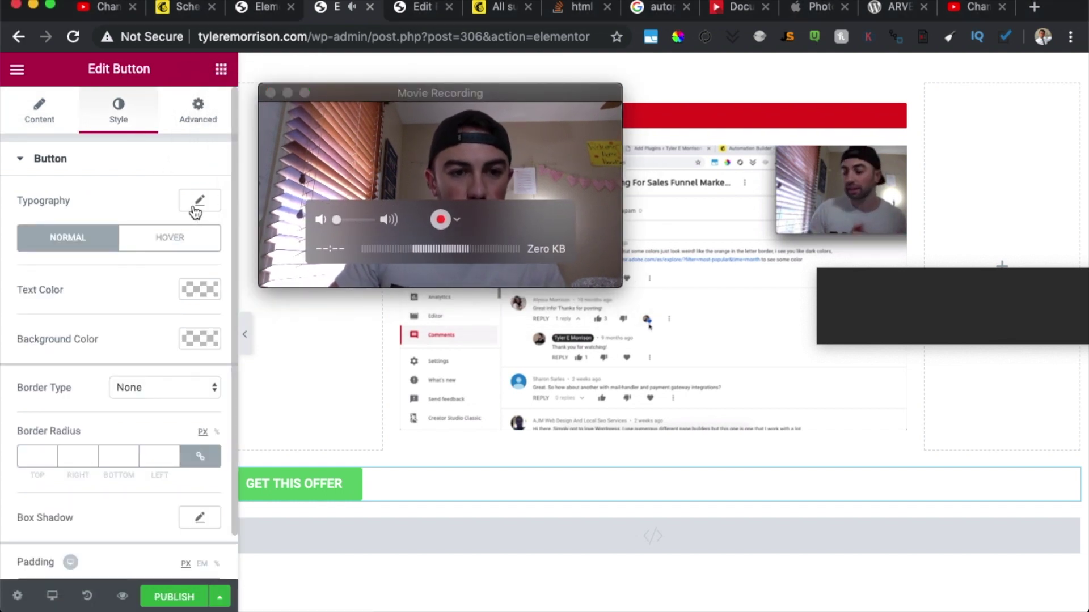
click(204, 285)
click(185, 364)
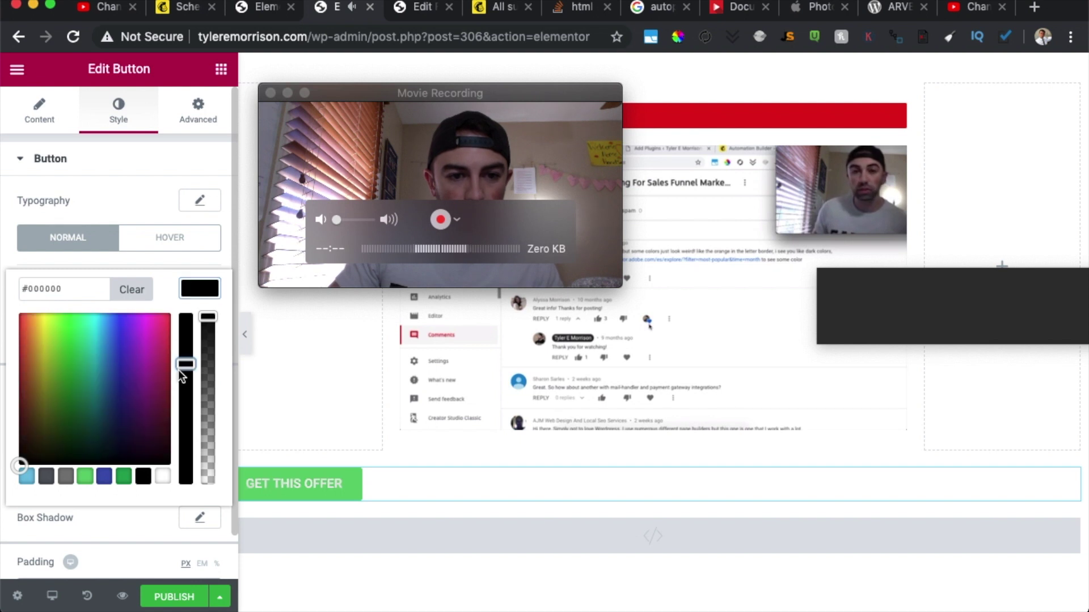
click(30, 346)
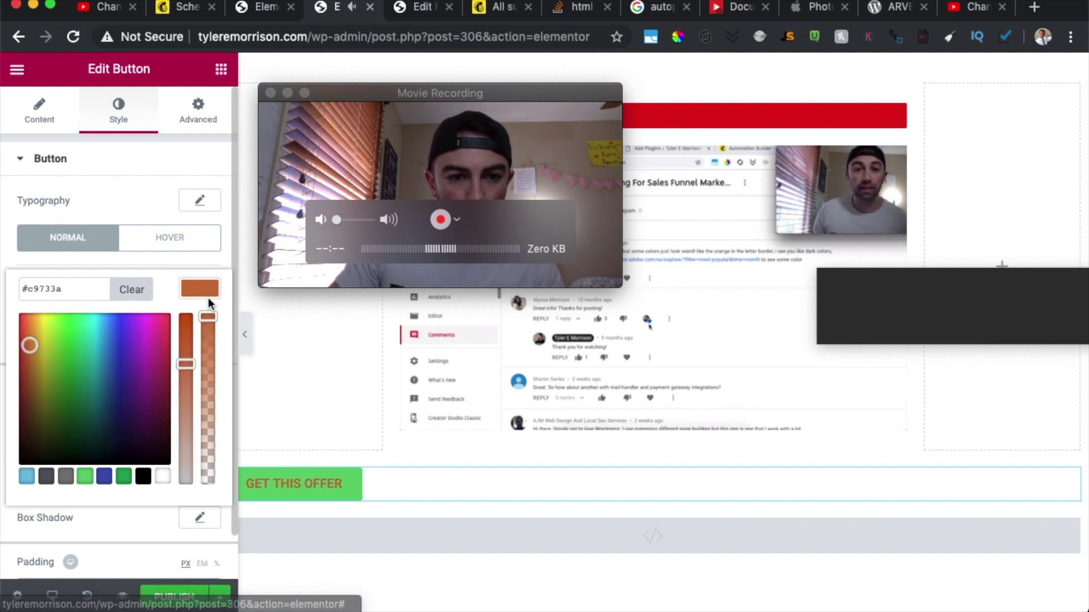
Step: Set the GET THIS OFFER button's normal text color to near-black #0c0303
click(143, 476)
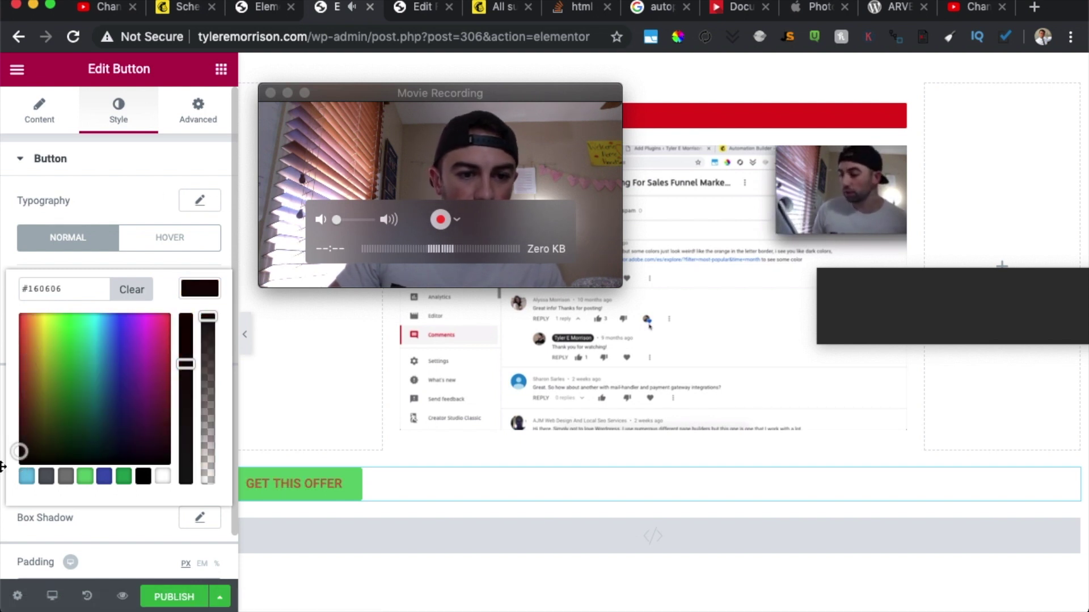
click(15, 502)
Step: Set the GET THIS OFFER button's normal background color to orange #db570a
click(208, 339)
click(65, 420)
click(42, 425)
click(187, 402)
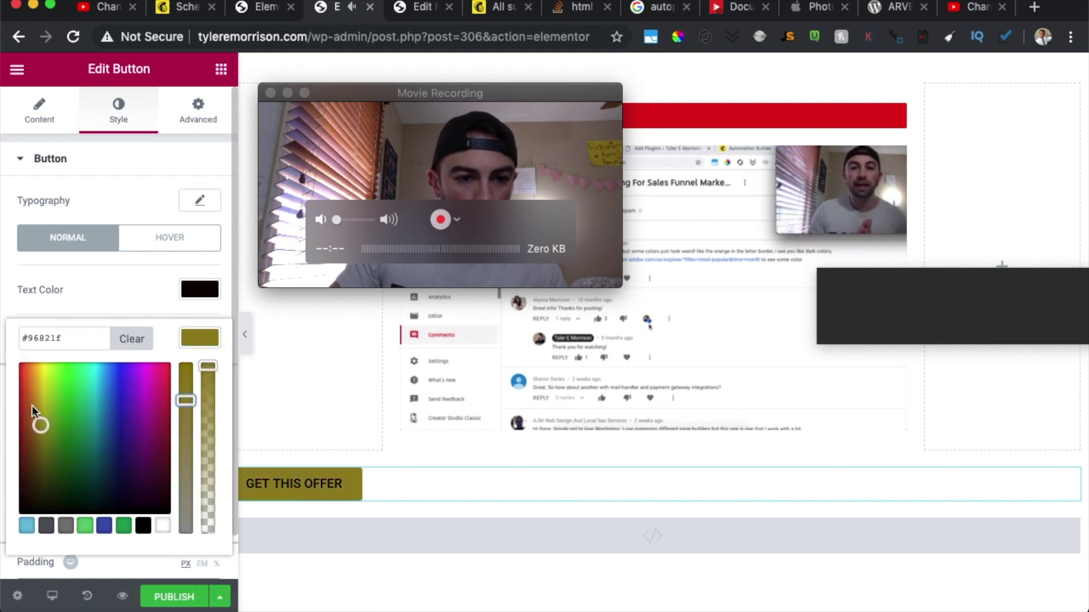
click(29, 384)
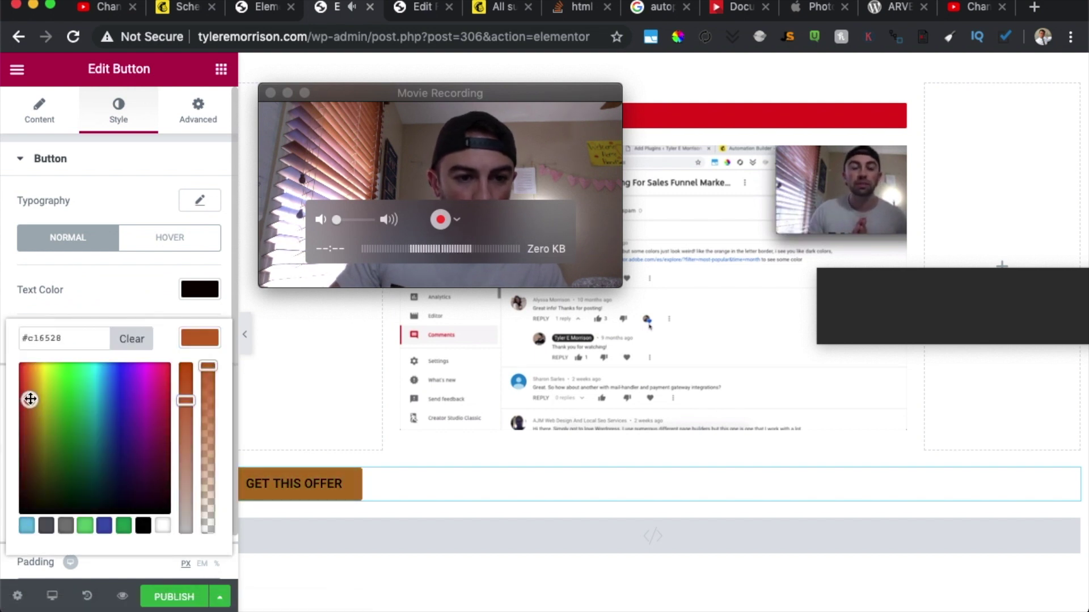
click(188, 376)
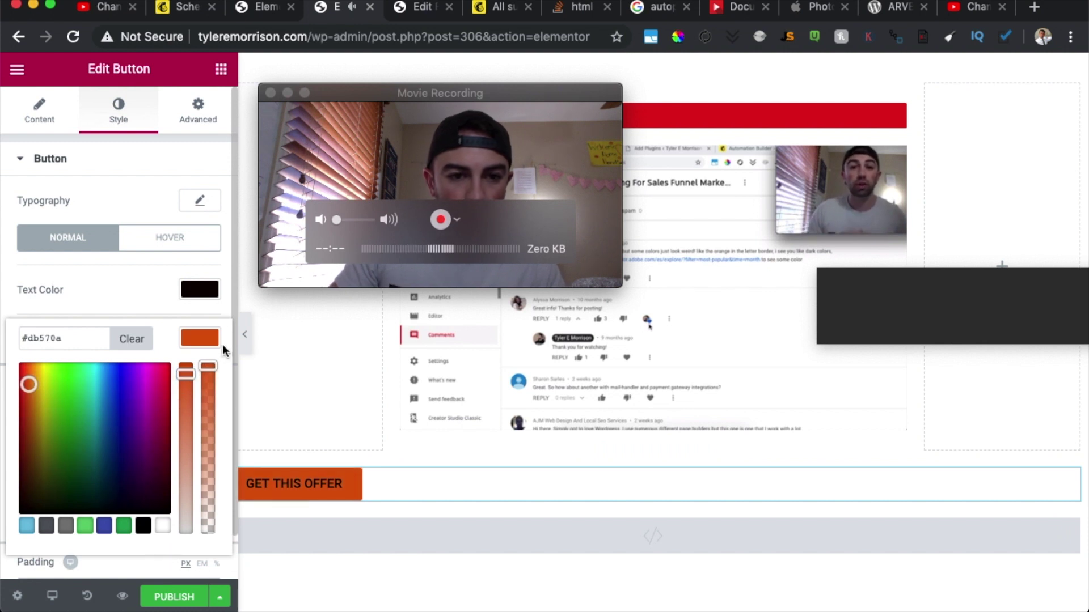
click(200, 291)
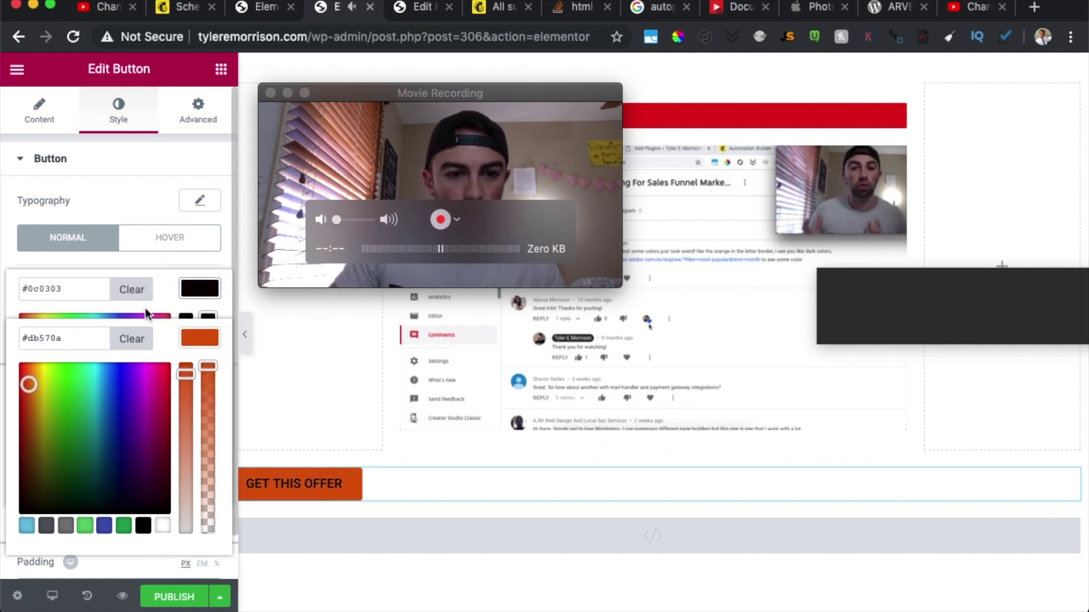
click(212, 291)
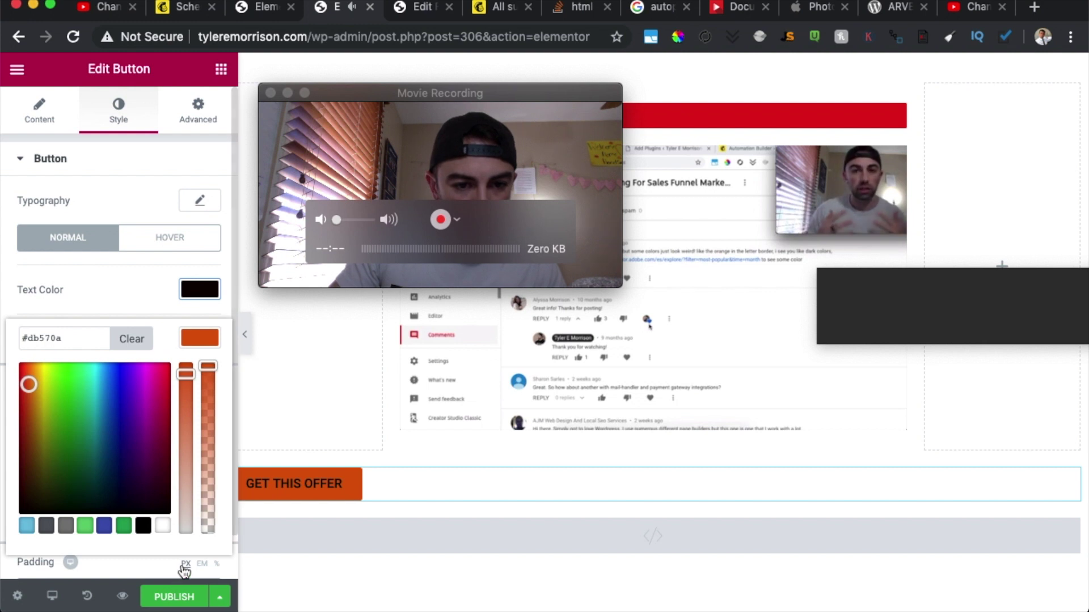
click(196, 331)
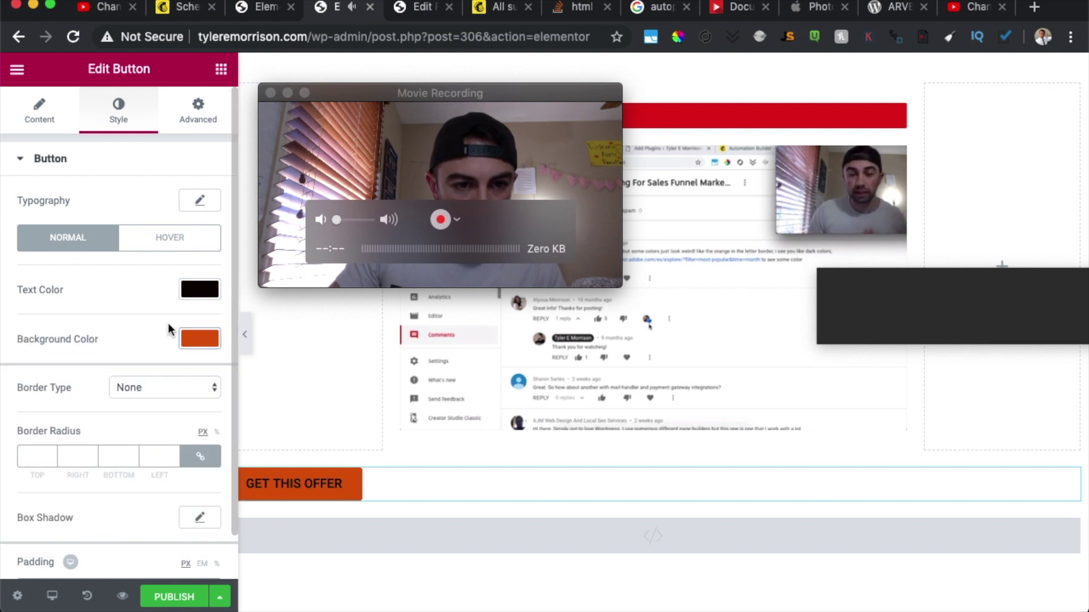
Step: Set the GET THIS OFFER button's normal text color to white #ffffff
click(210, 291)
drag(83, 359, 65, 488)
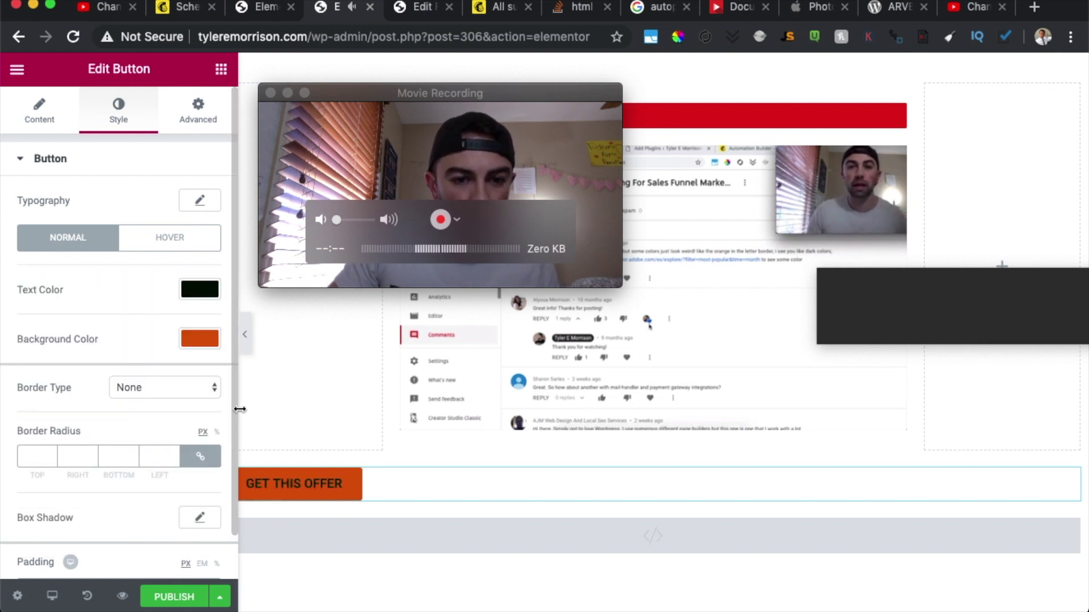
click(209, 289)
click(48, 325)
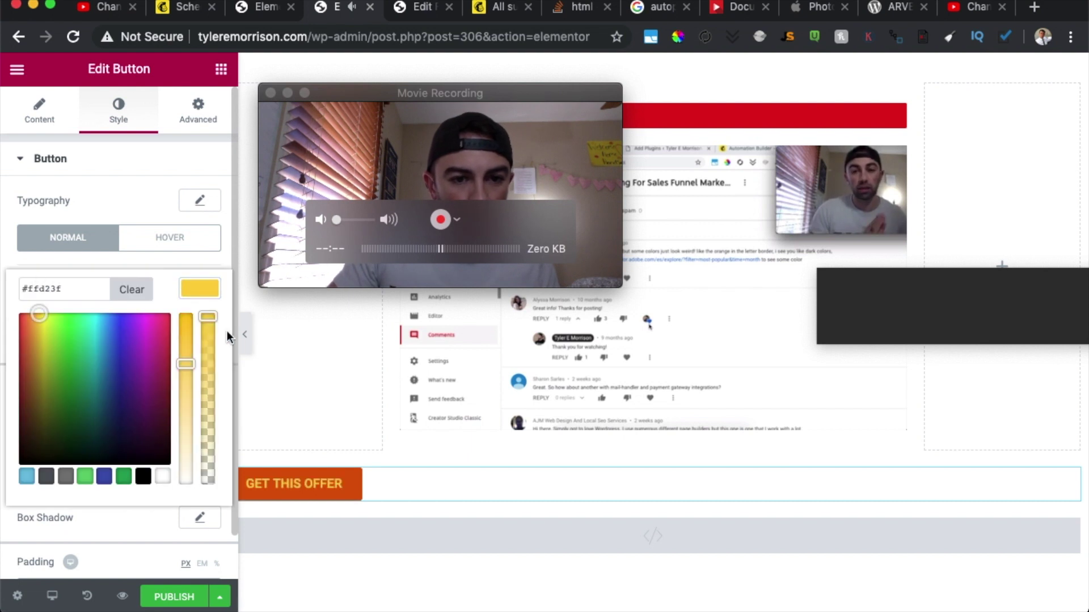
drag(185, 363, 186, 481)
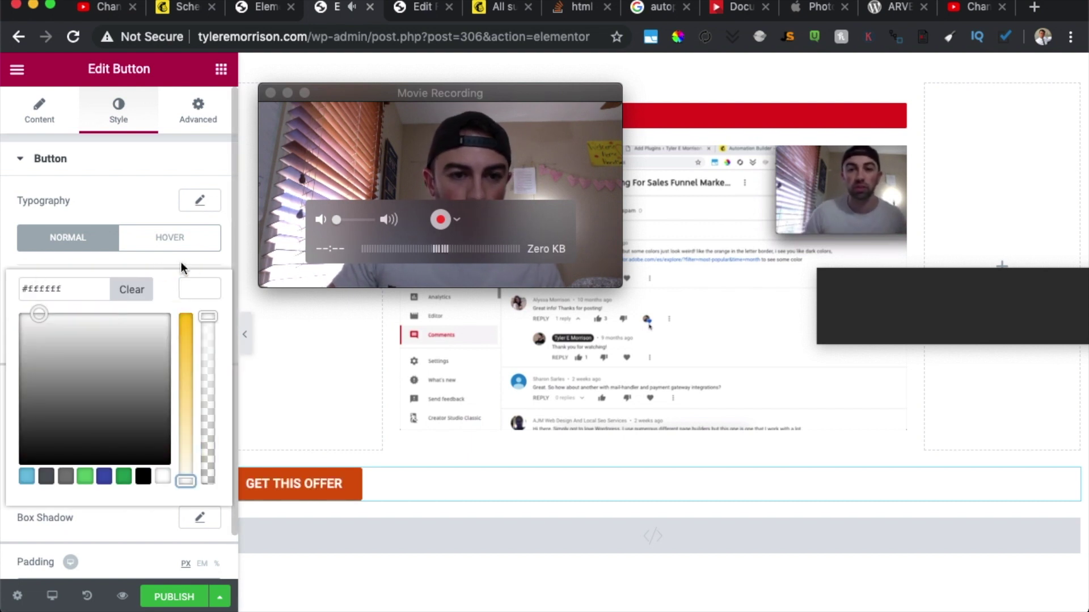
click(161, 575)
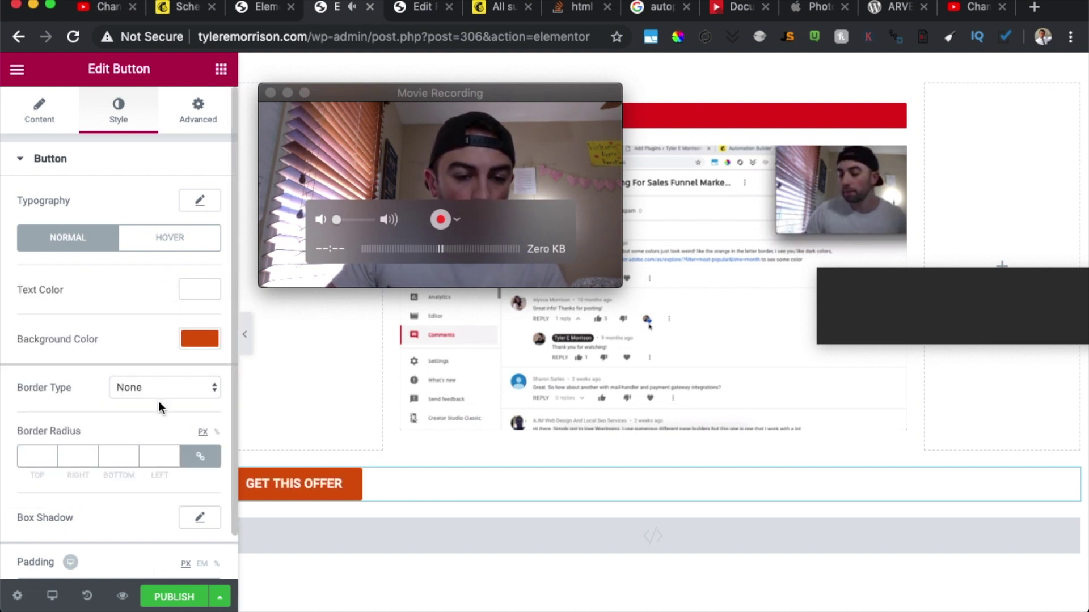
Step: Center-align the GET THIS OFFER button and set its z-index to 10
click(61, 102)
click(93, 389)
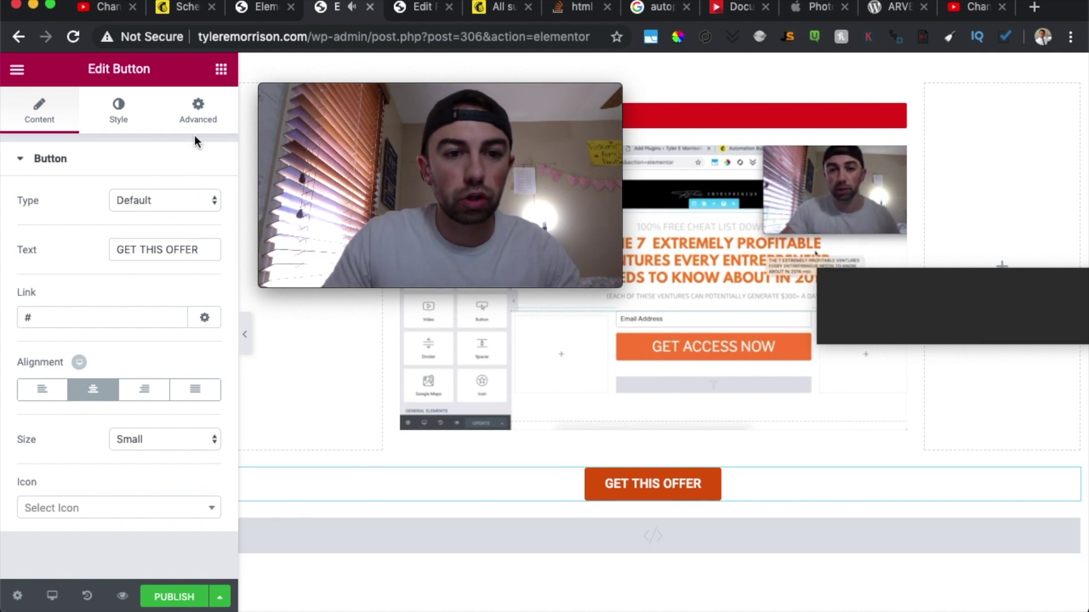
click(208, 111)
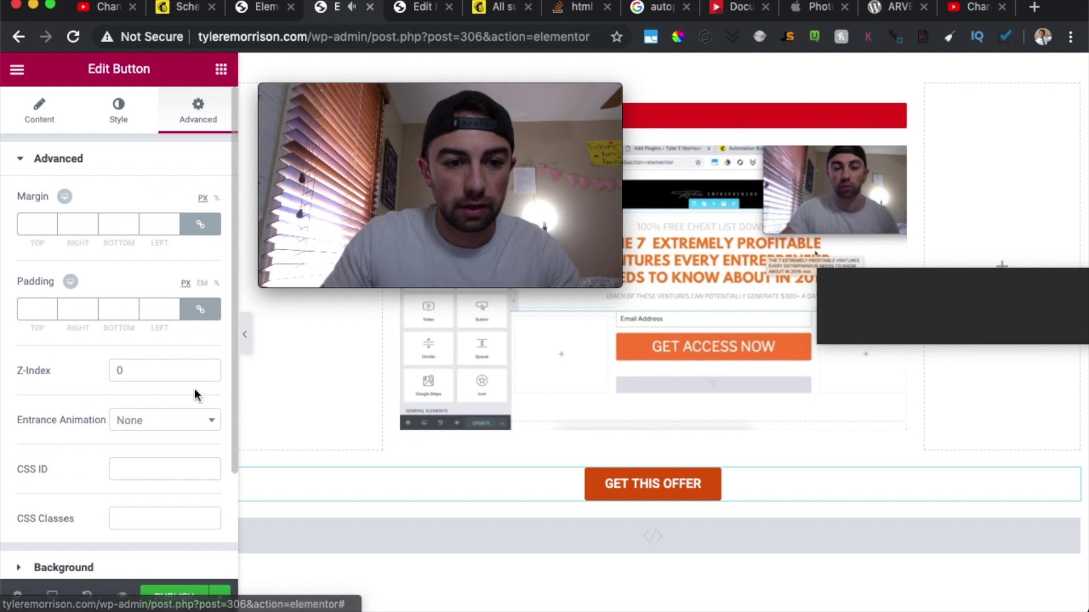
double_click(209, 367)
click(209, 367)
click(209, 367)
click(209, 367)
click(209, 367)
click(209, 367)
click(209, 367)
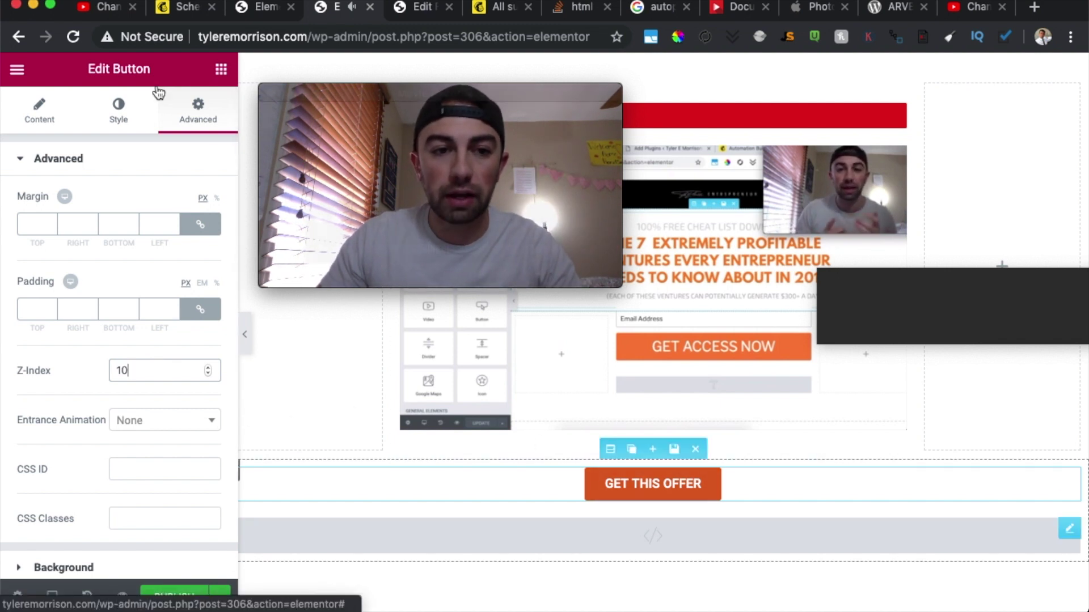
Step: Try the Bounce In entrance animation on the button and settle on Bounce In Up
click(136, 111)
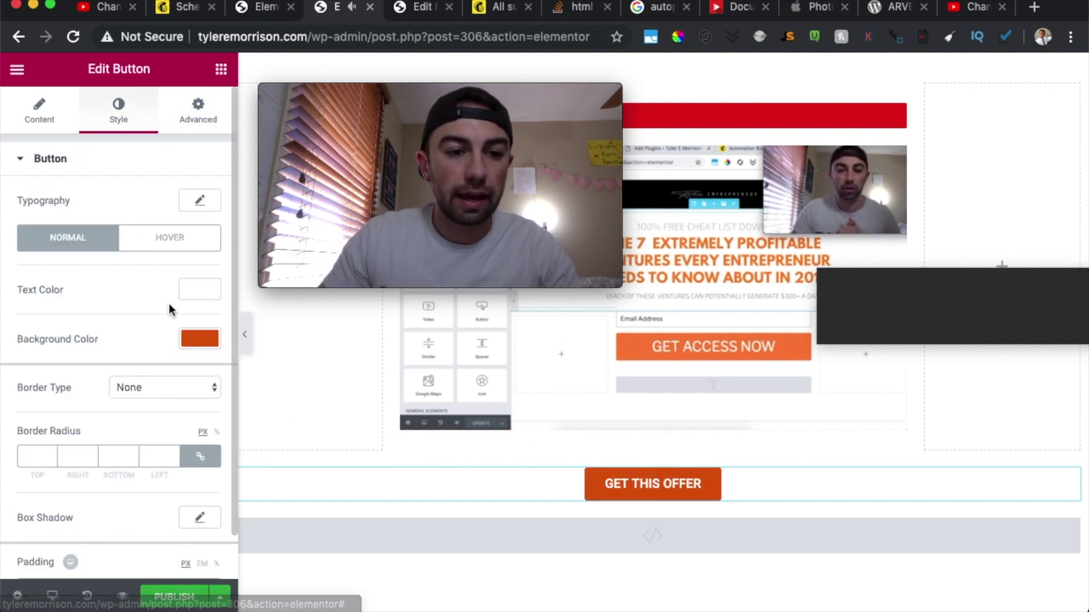
click(194, 127)
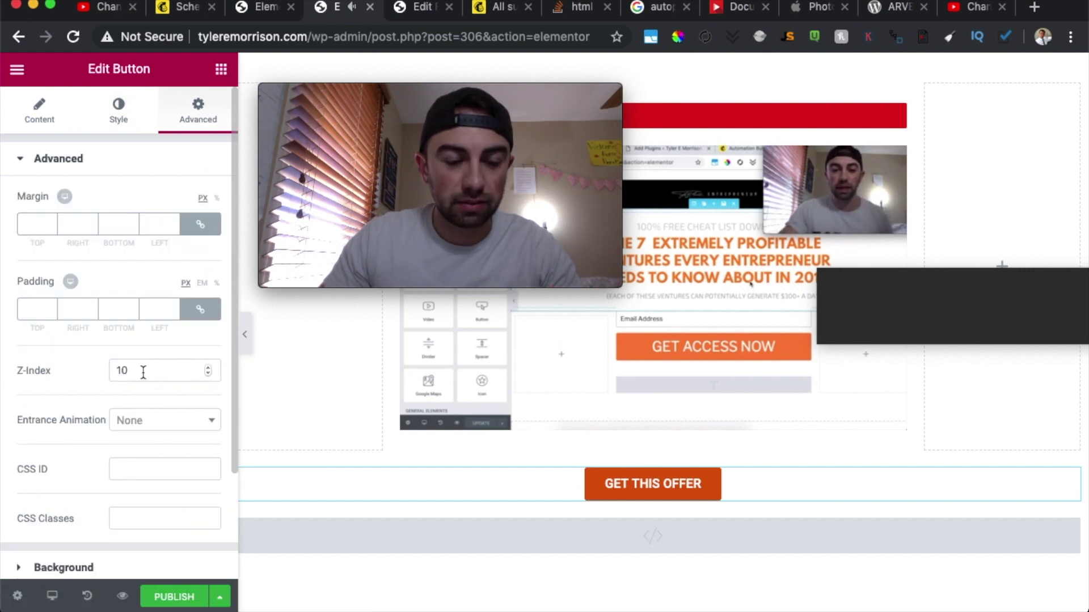
click(205, 421)
scroll(167, 340, down, 5)
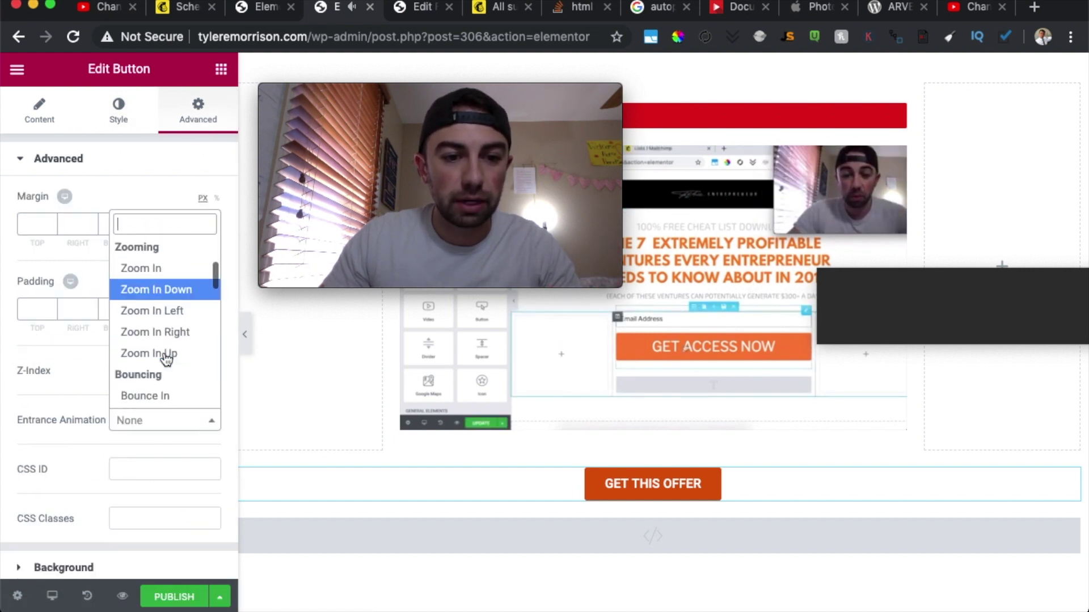
click(173, 310)
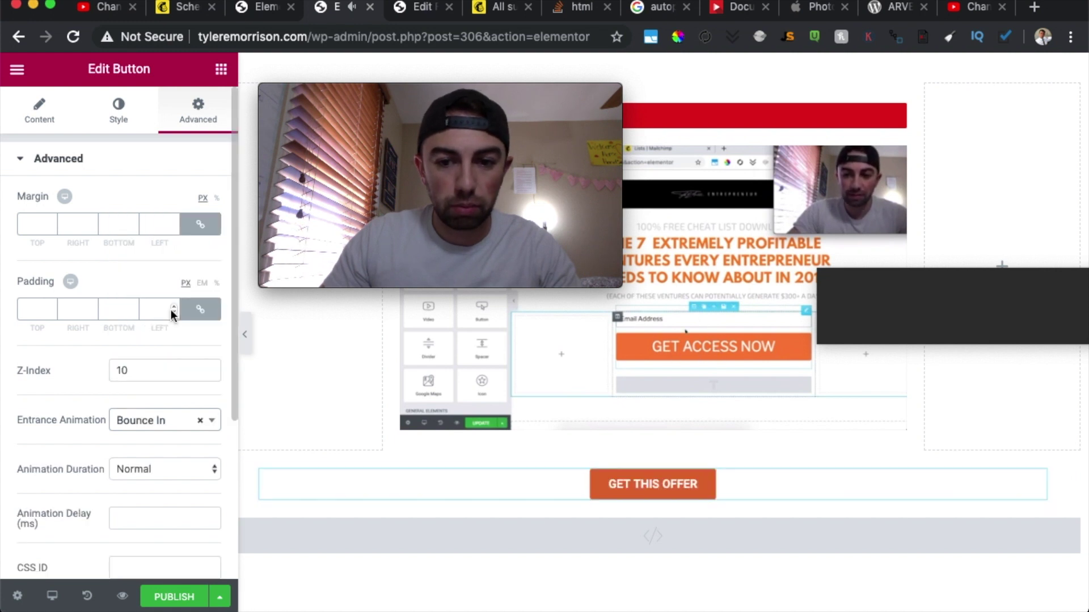
click(210, 421)
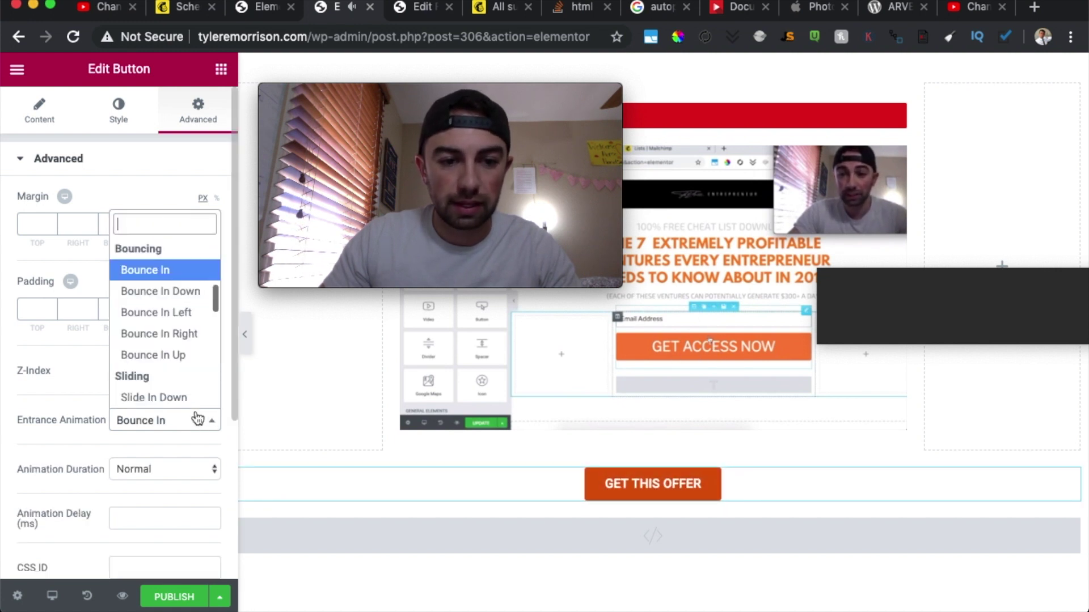
click(184, 357)
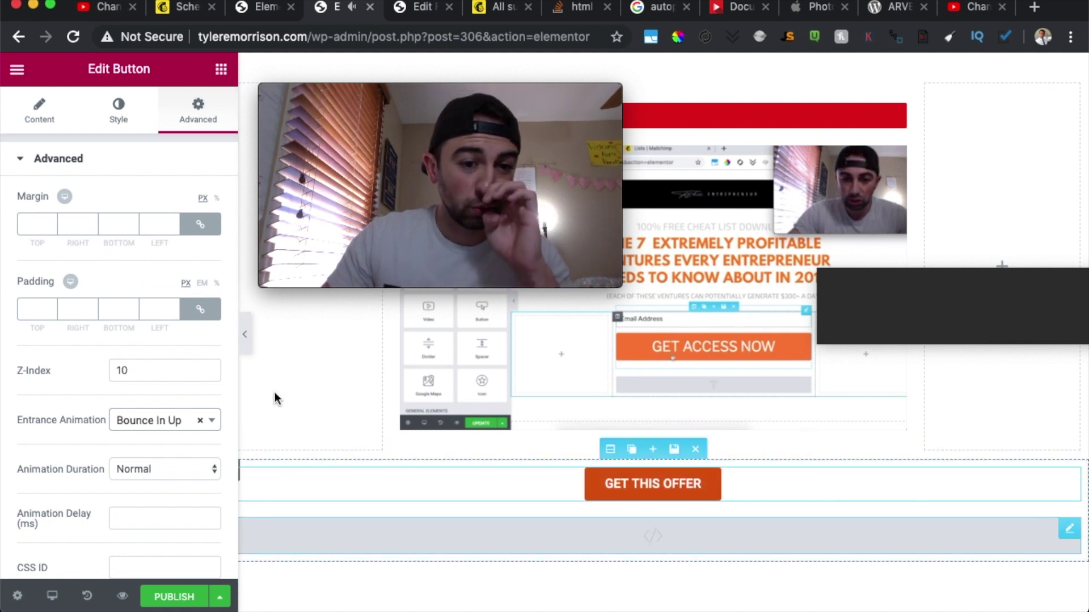
Step: Try the Slow and Fast durations for the button's entrance animation and set the duration back to Normal
scroll(193, 462, down, 1)
scroll(193, 462, down, 5)
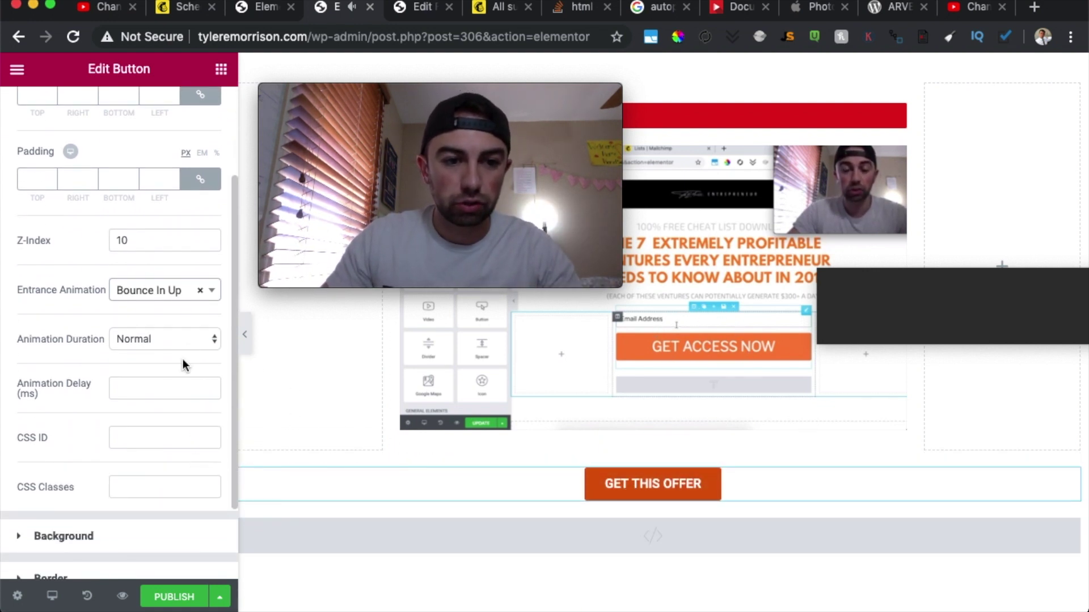
click(197, 342)
click(195, 328)
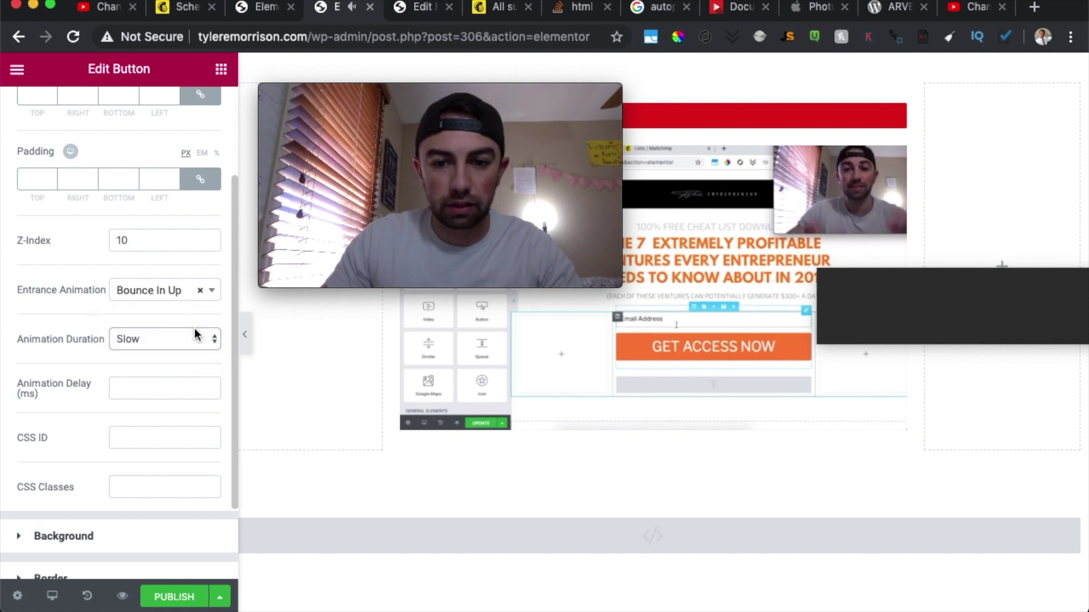
click(208, 346)
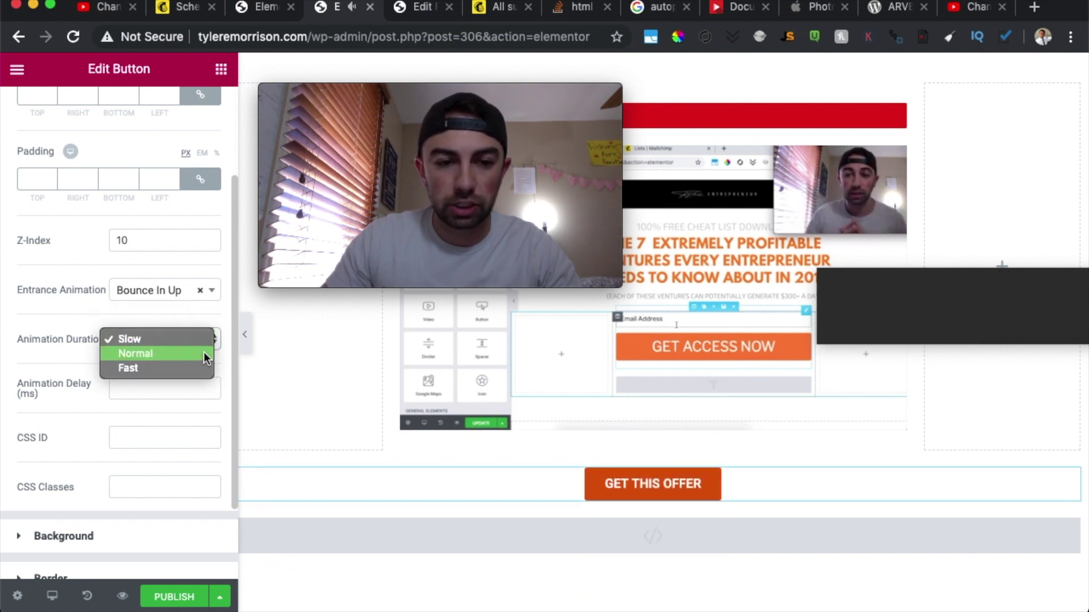
click(197, 368)
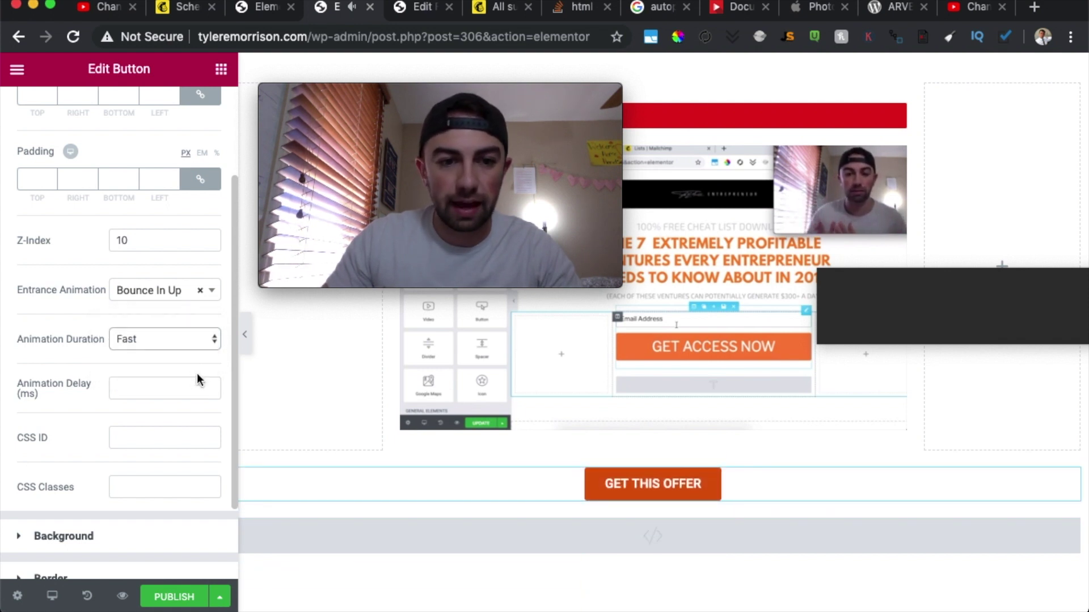
click(202, 342)
click(192, 325)
Step: Set the button's entrance animation delay to 2100000 ms
click(149, 387)
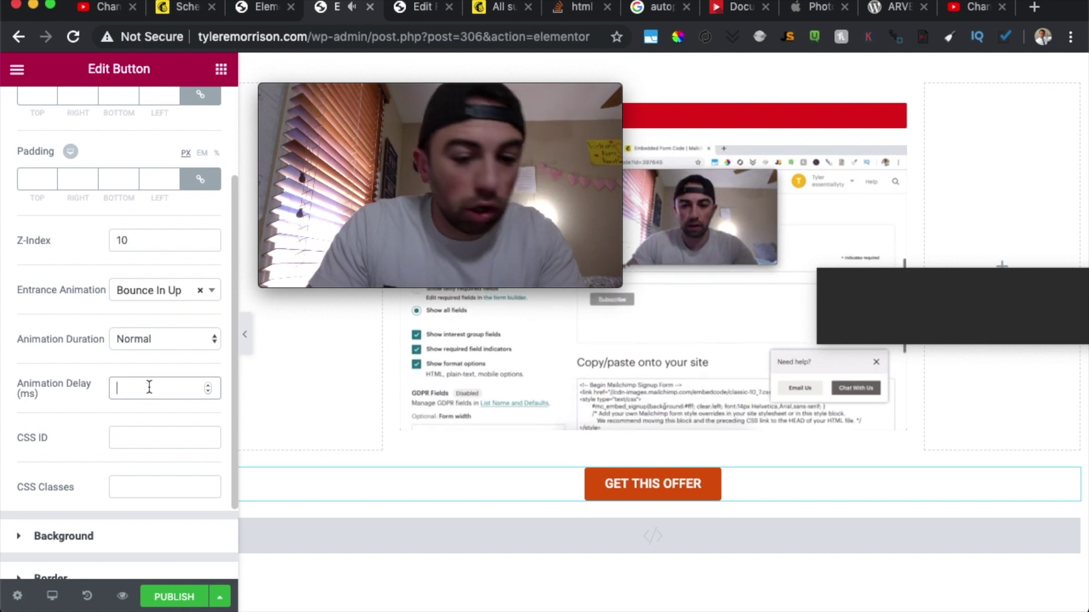
text(2)
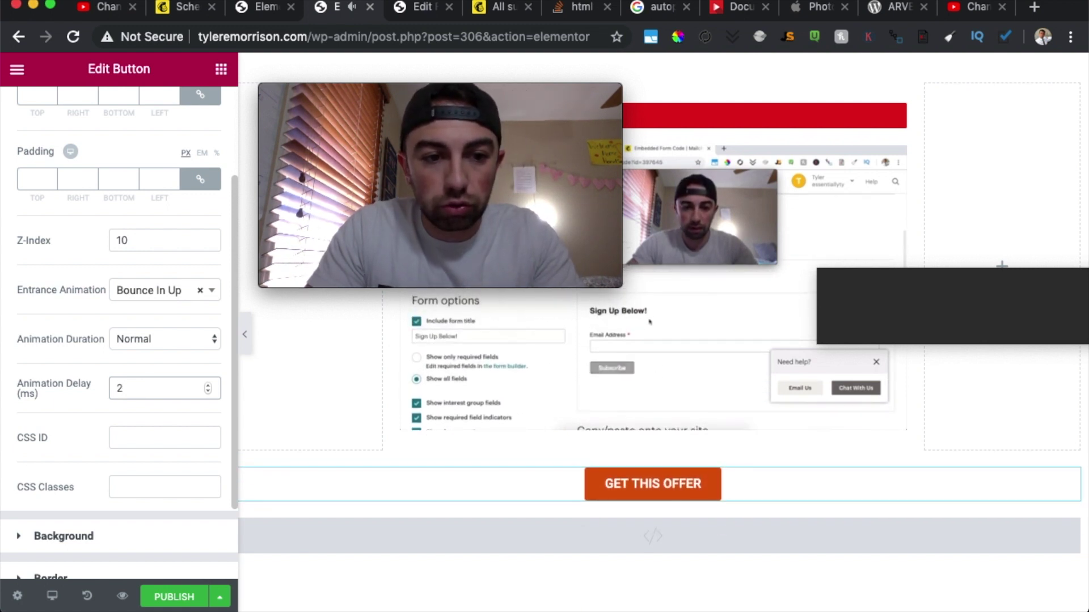
text(100)
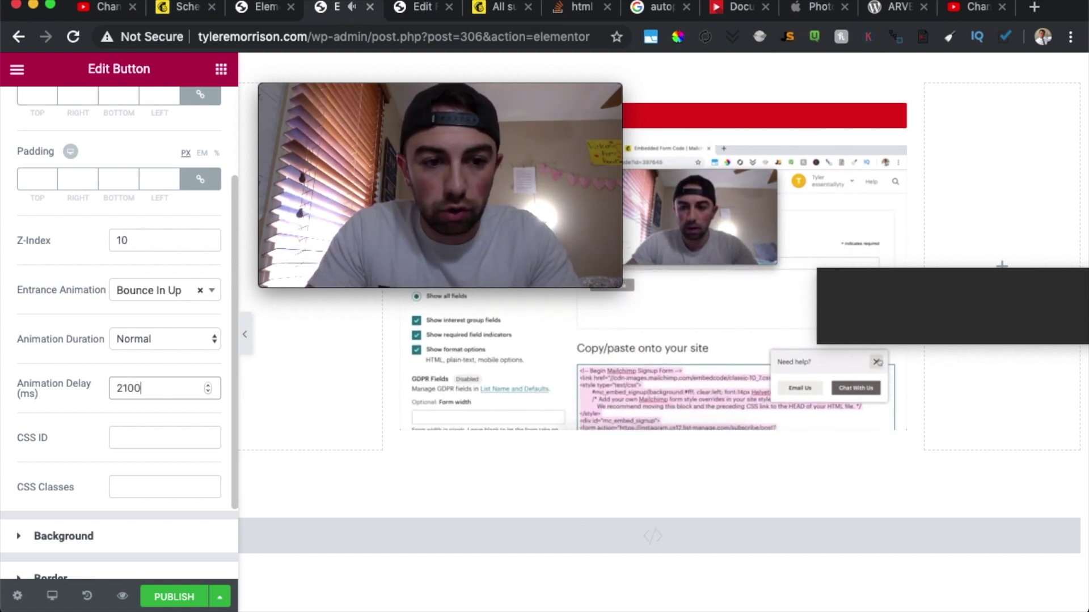
text(000)
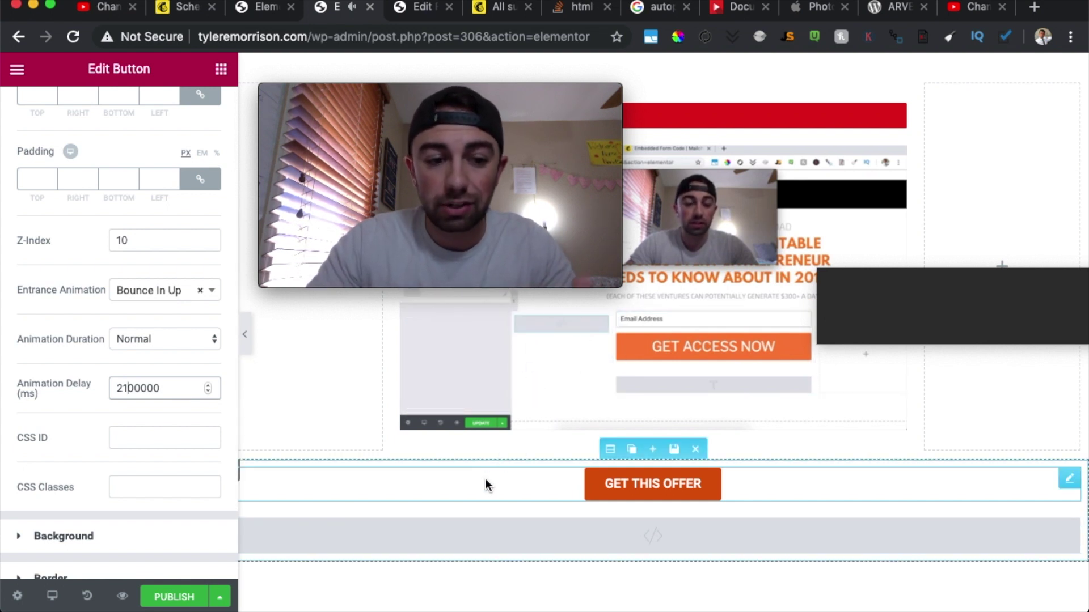
Step: Publish the page with the finished offer button
scroll(176, 351, down, 3)
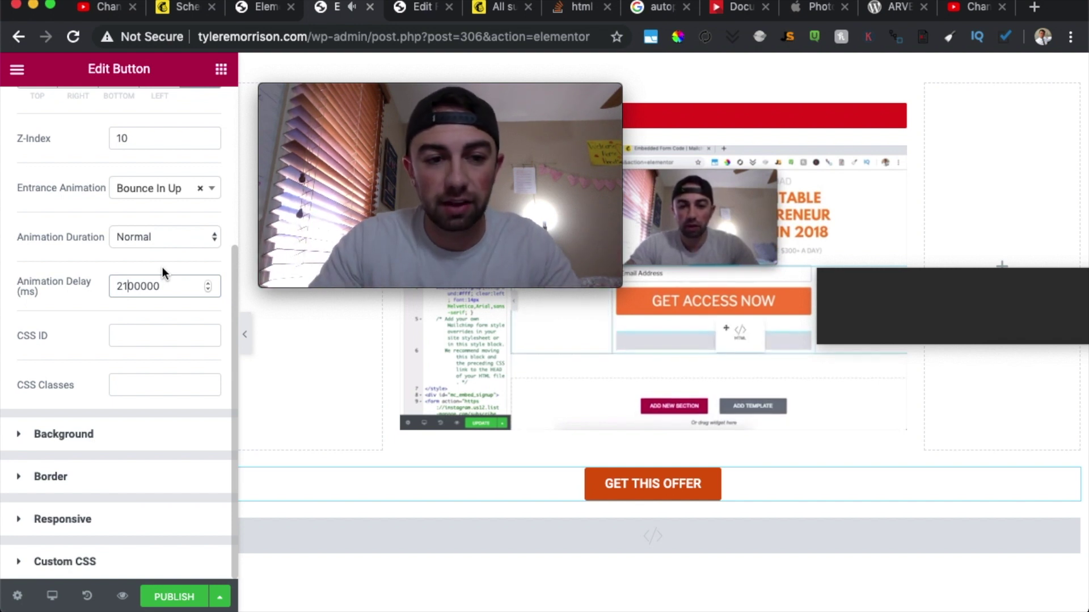
click(175, 603)
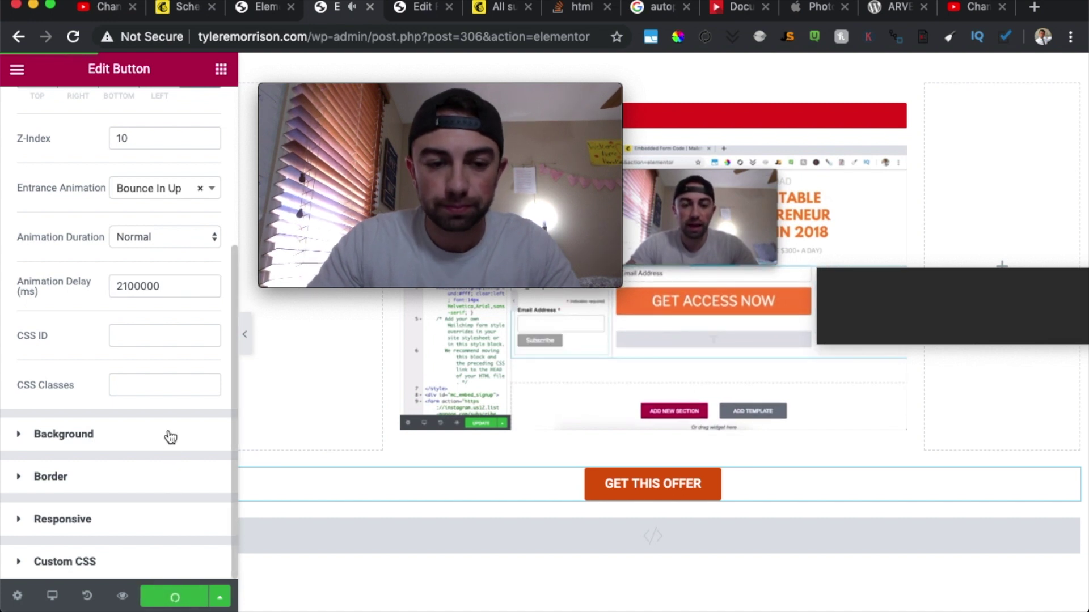
scroll(169, 433, up, 5)
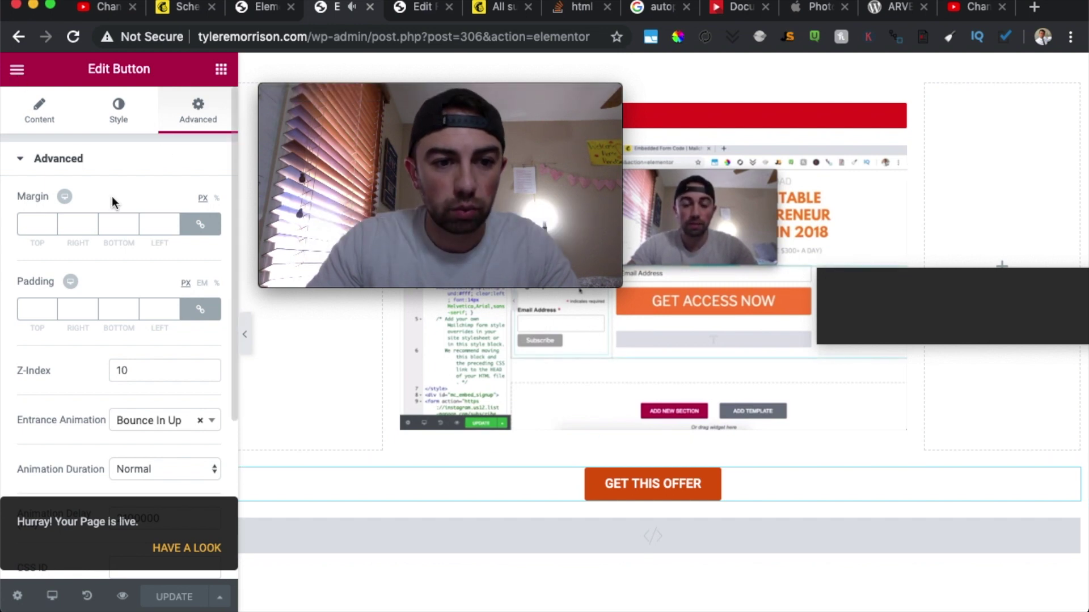
Step: Exit the Elementor editor to the page's WordPress edit screen
key(ctrl+Right)
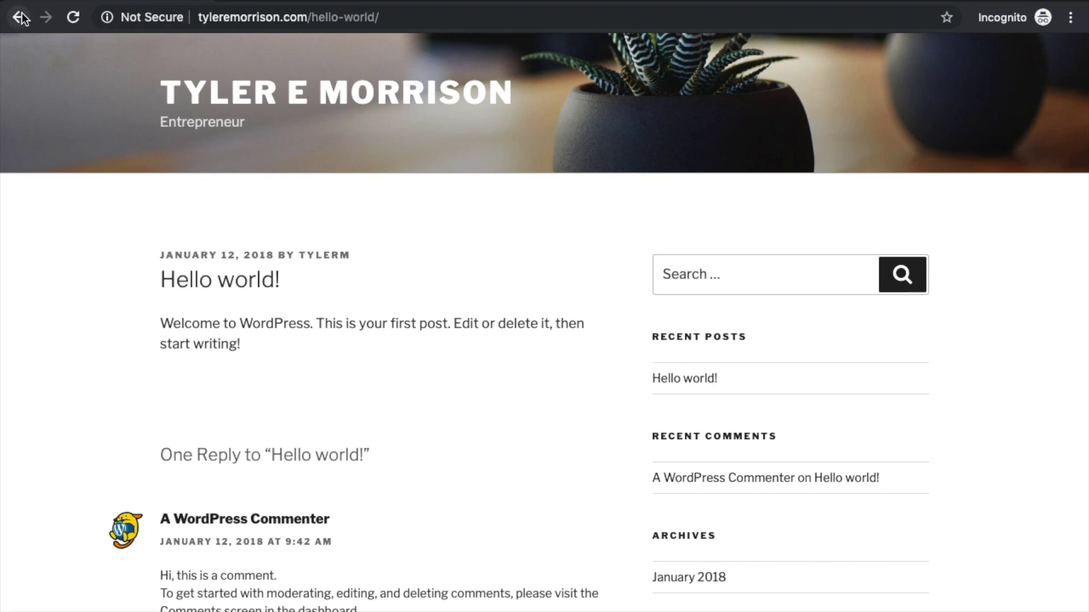
key(ctrl+Left)
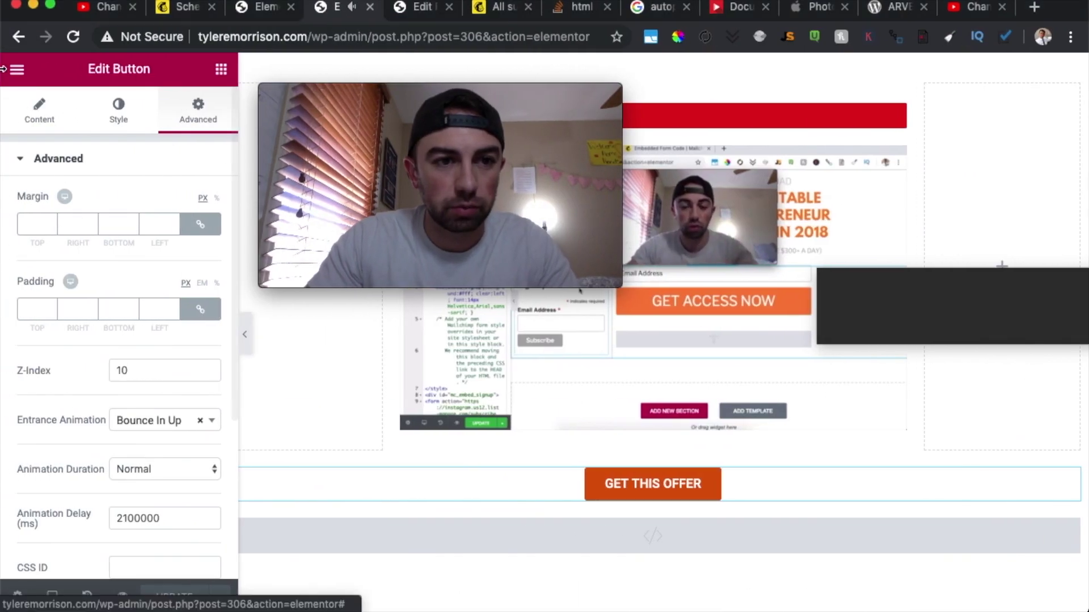
click(22, 67)
click(18, 69)
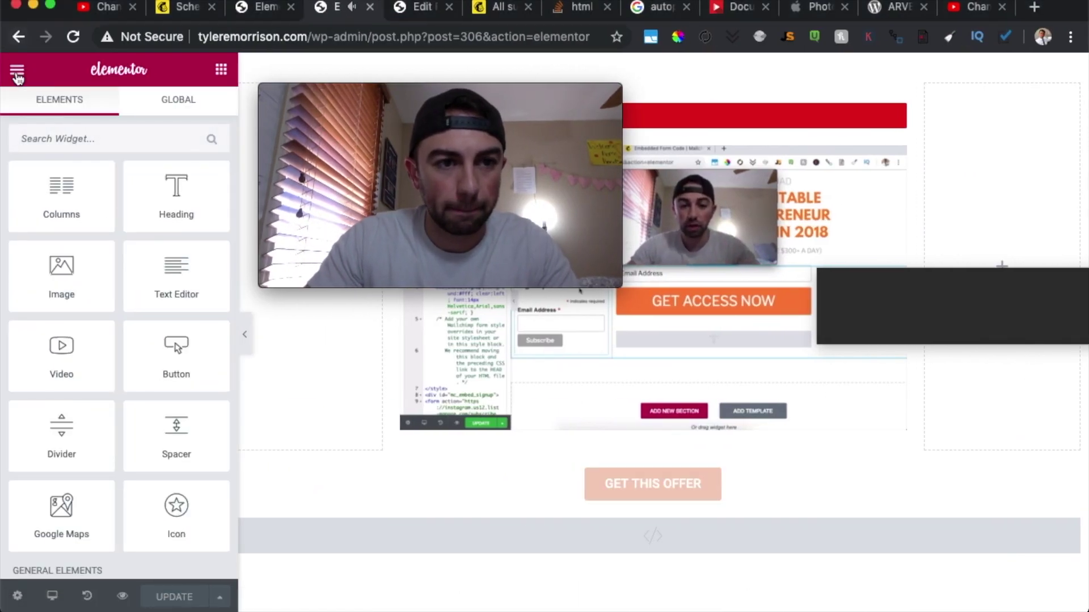
click(18, 69)
click(108, 420)
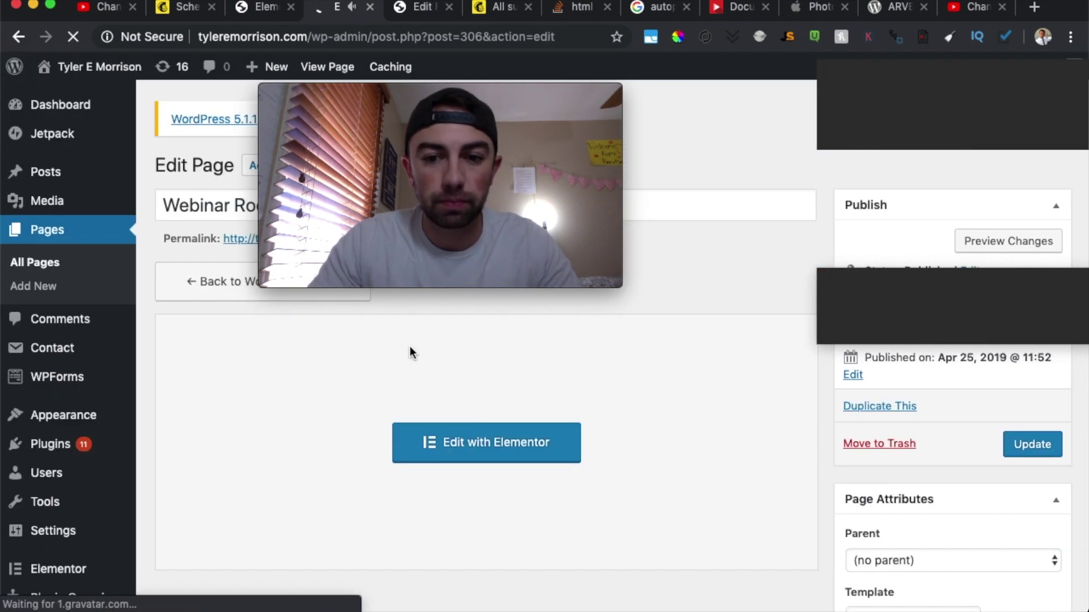
Step: Switch to the incognito browser window and load the site's webinar-room page to check the published live broadcast
drag(437, 102, 378, 327)
key(ctrl+Right)
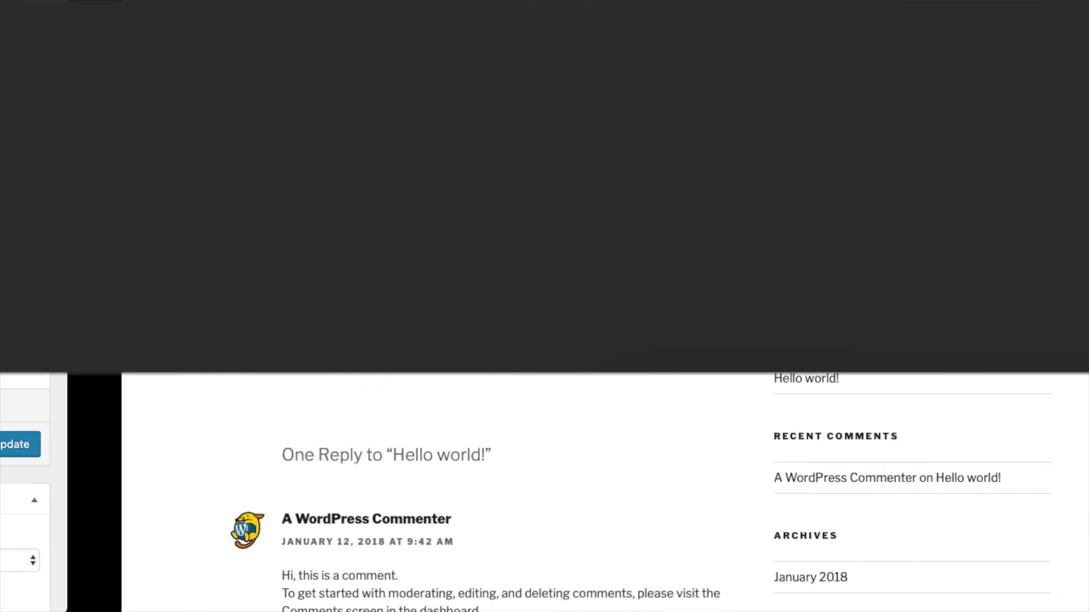
drag(316, 21, 403, 28)
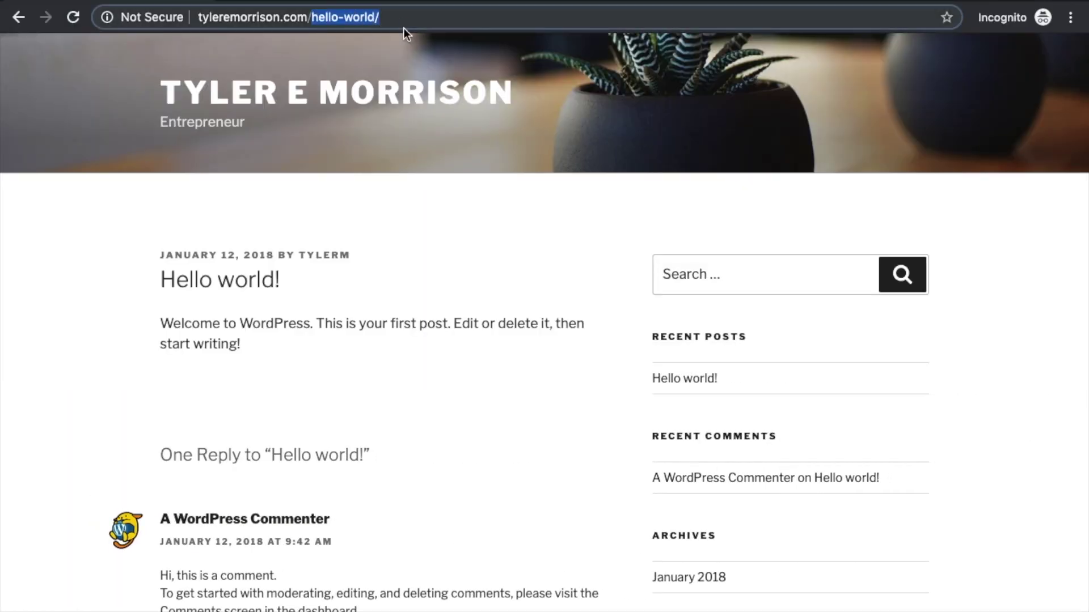
text(webinar-room)
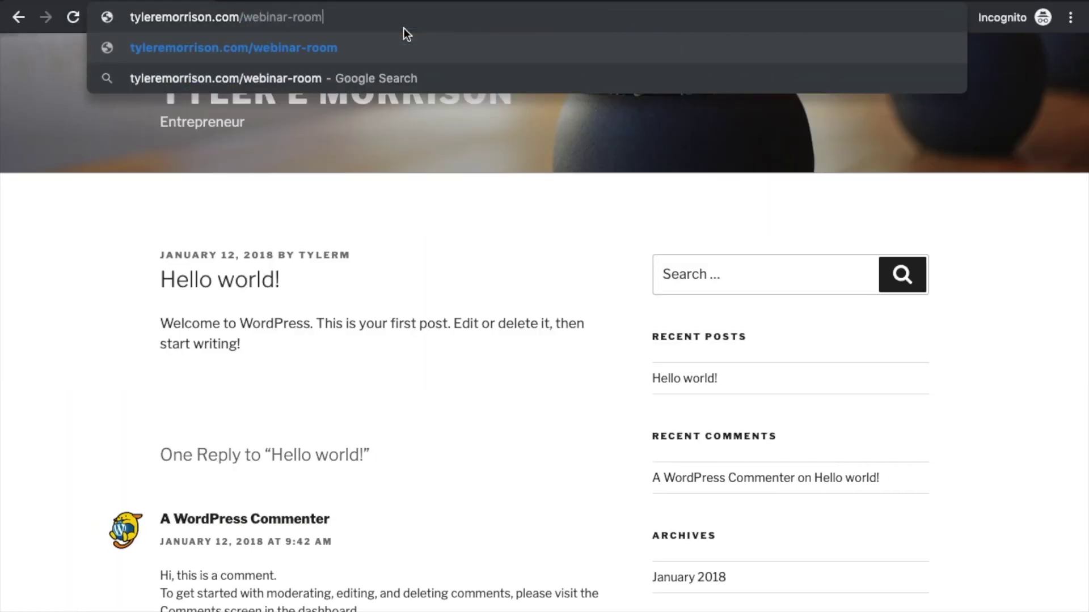
key(Return)
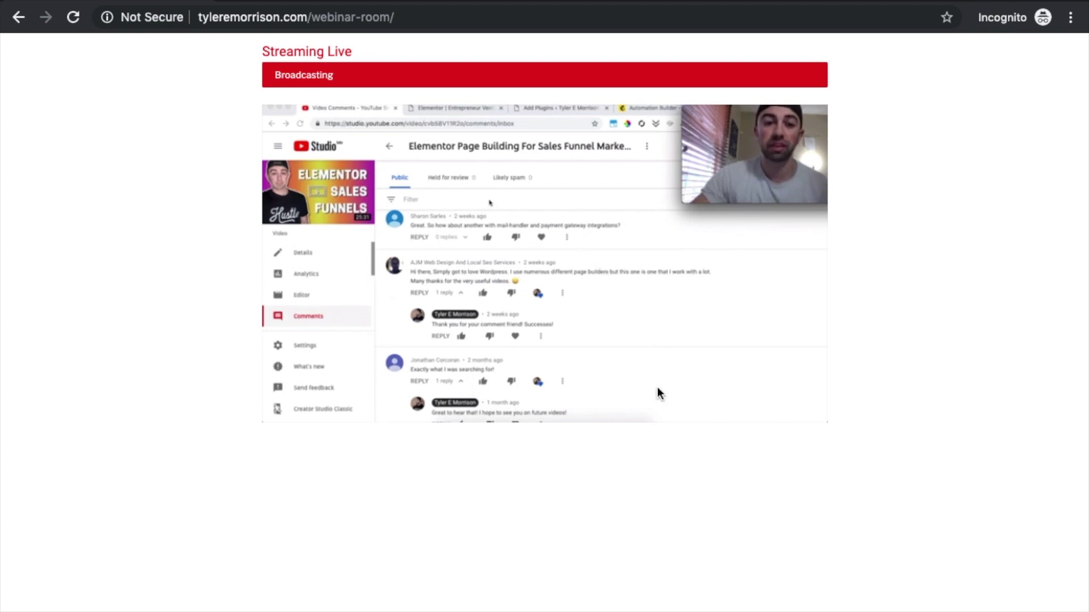
scroll(487, 196, down, 1)
scroll(487, 201, up, 1)
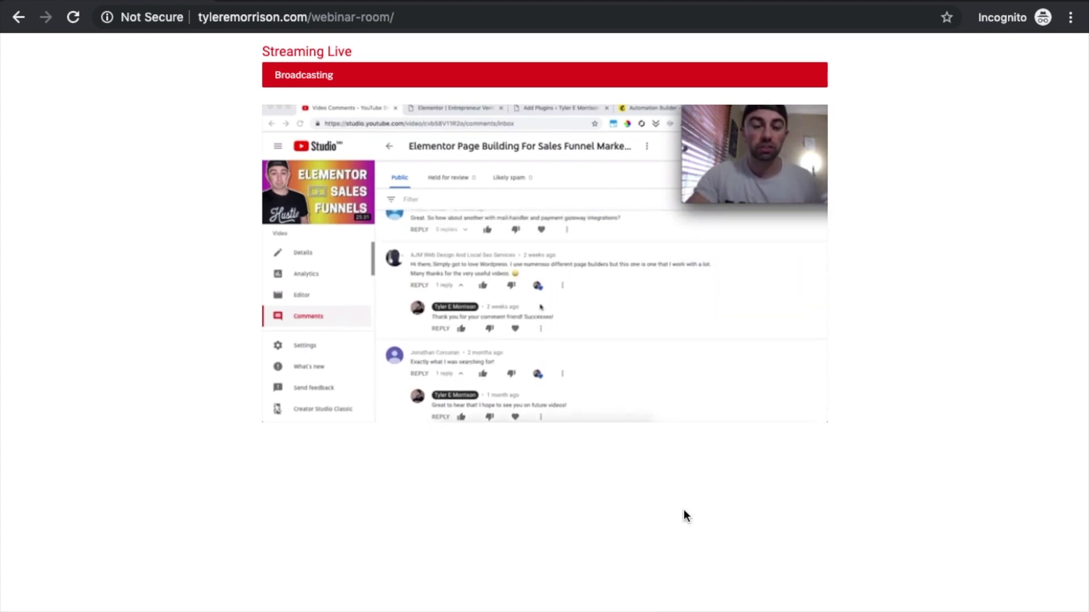
Step: Switch to Mailchimp in the main browser window and start creating a regular email campaign
click(19, 26)
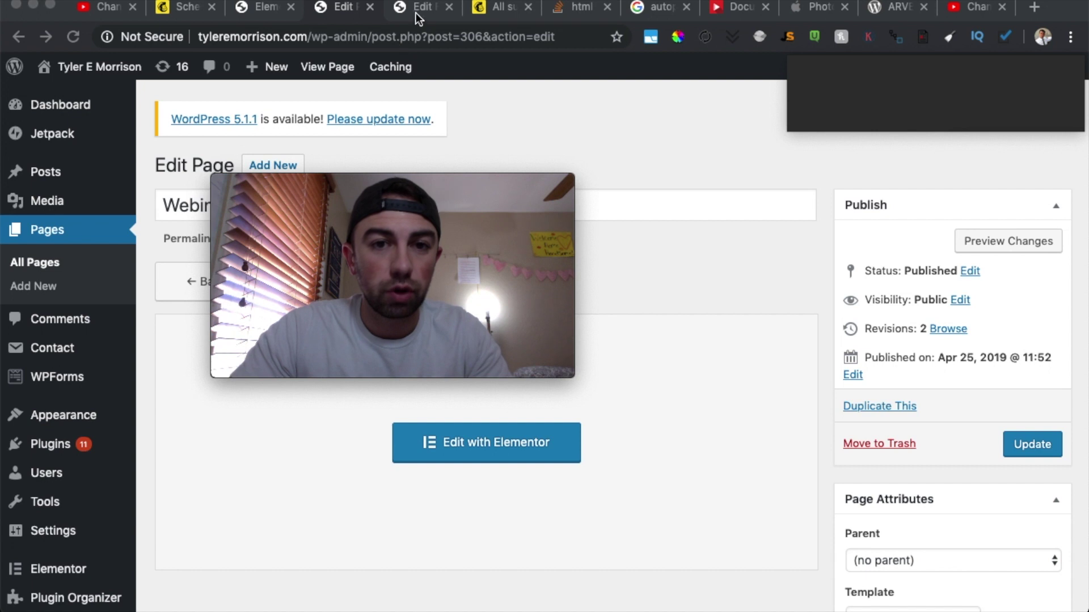
click(491, 8)
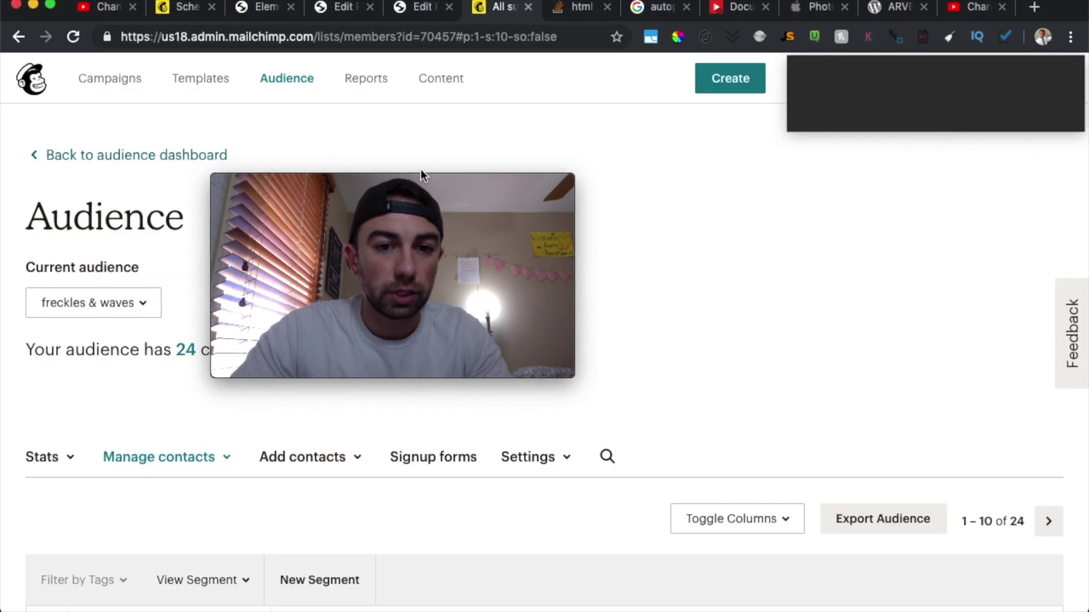
drag(408, 177, 235, 203)
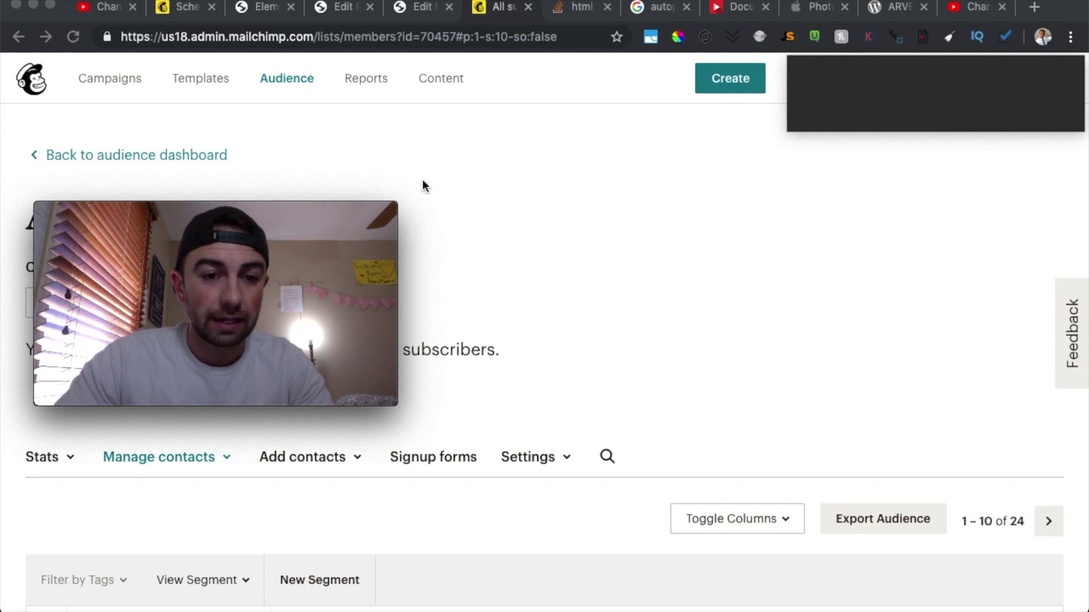
click(724, 83)
click(724, 83)
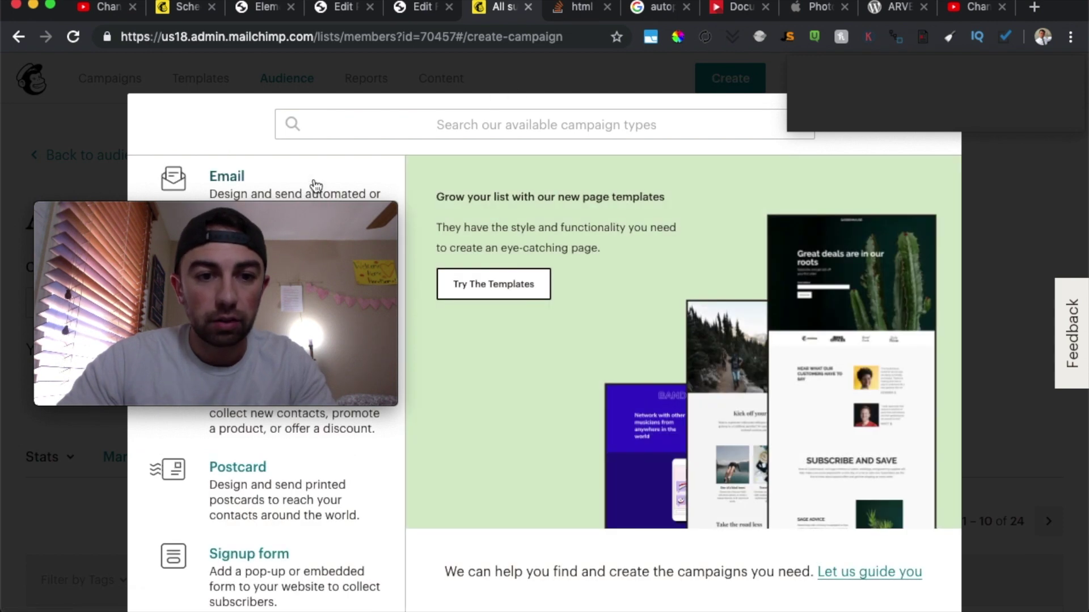
click(313, 185)
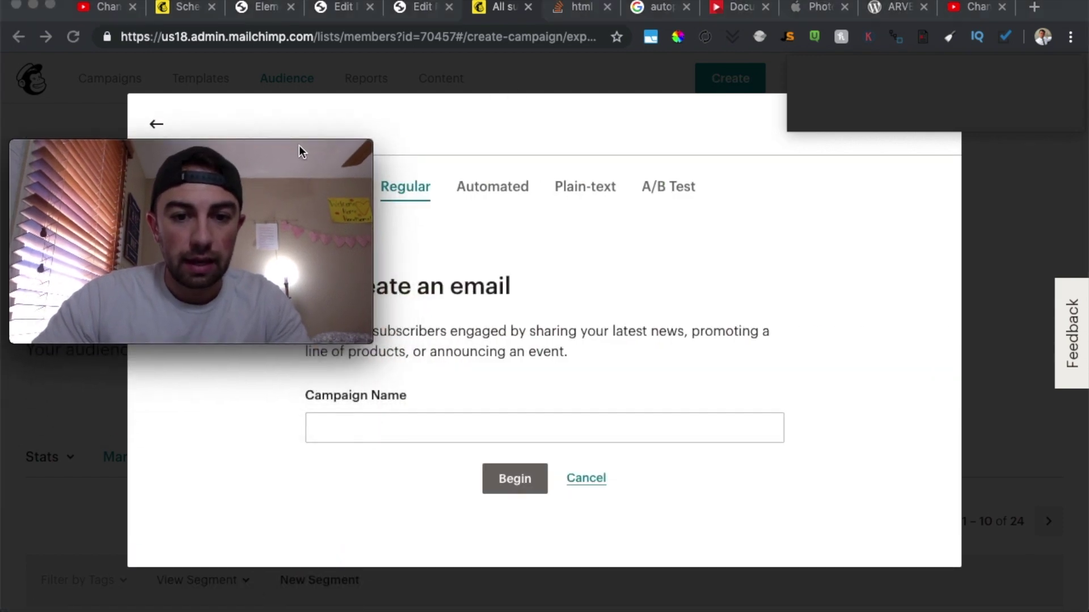
Step: Name the campaign "Webinar April 27th @ 2:00PM PST" and begin building it
click(440, 430)
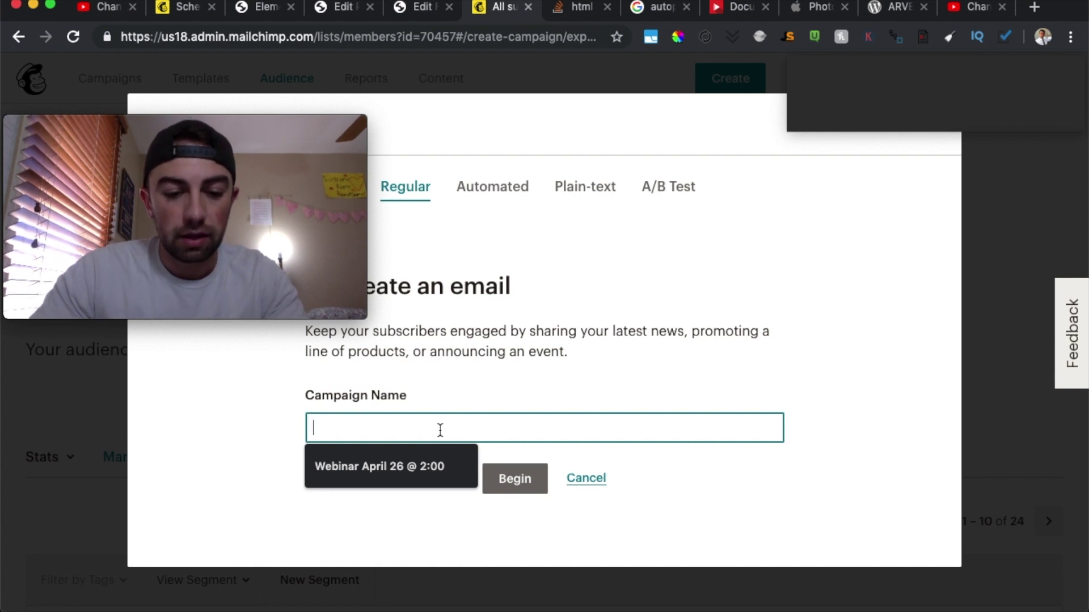
text(Webina)
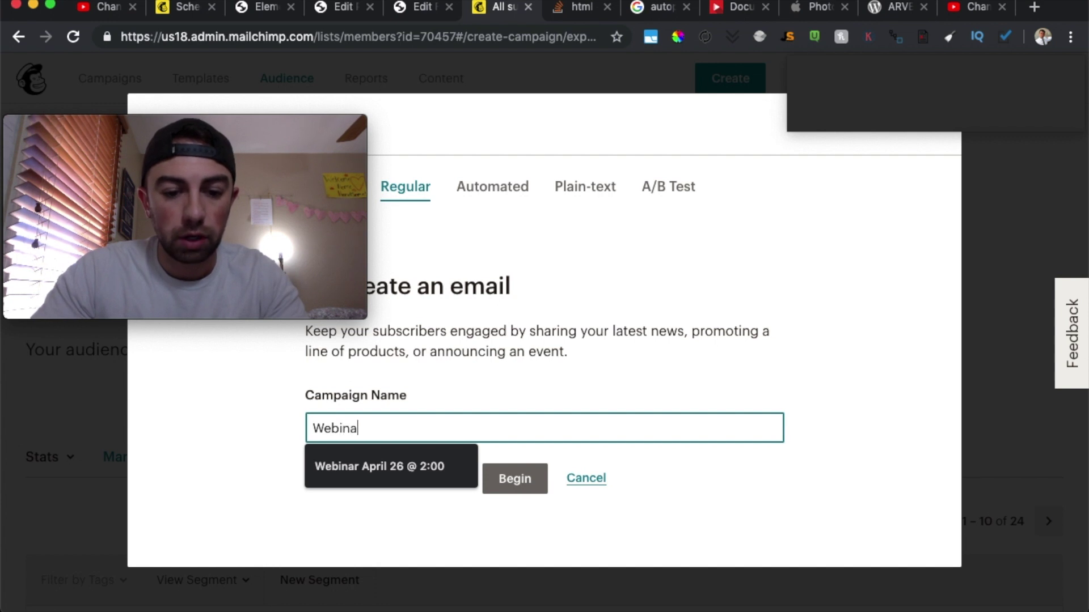
text(r,)
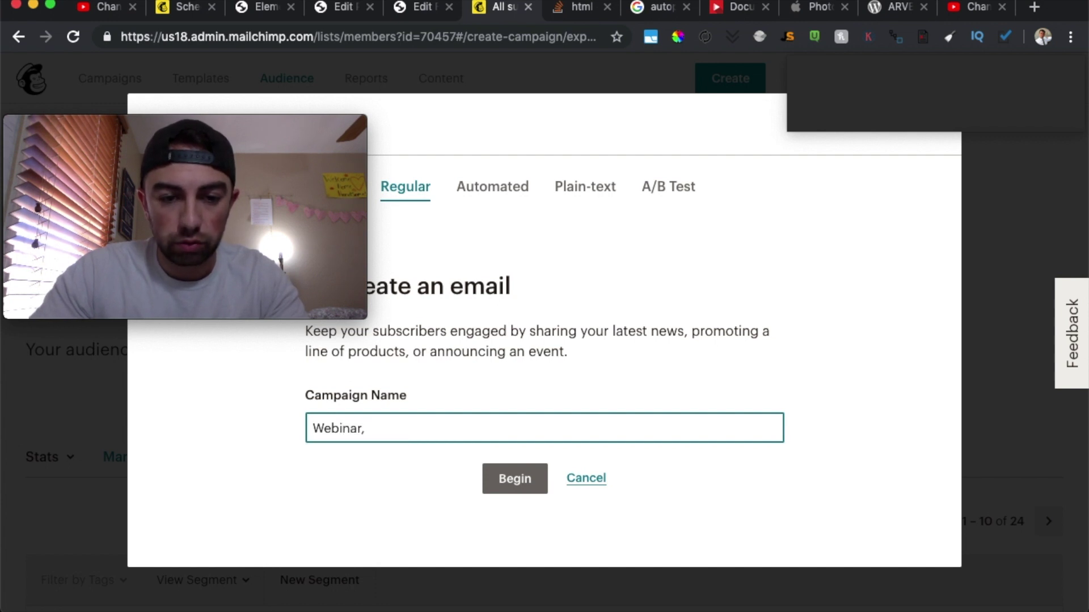
key(BackSpace)
text(April 27)
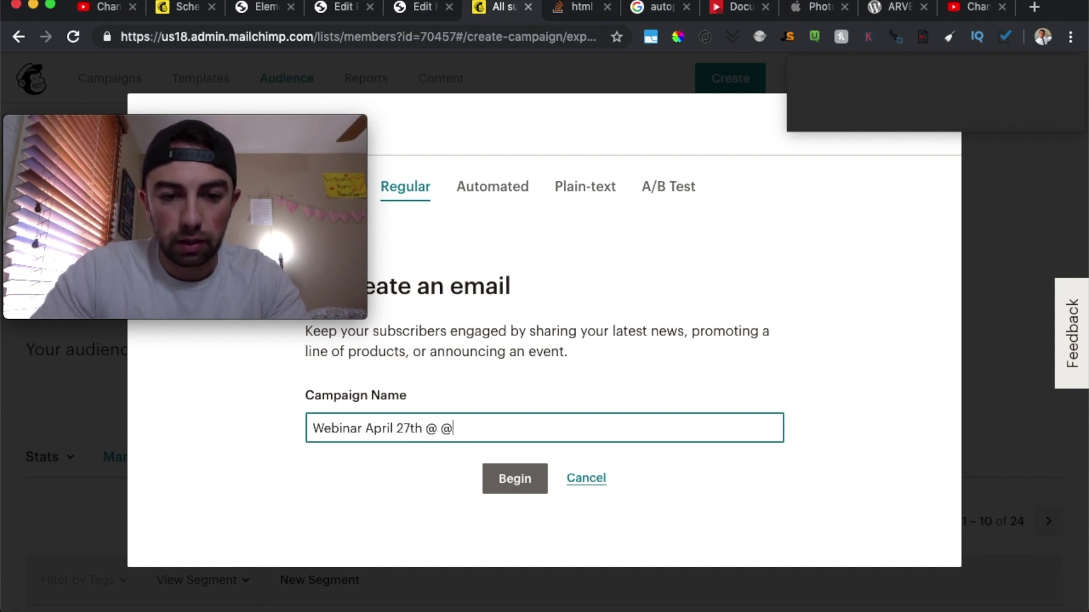
text(th @ 2:00P)
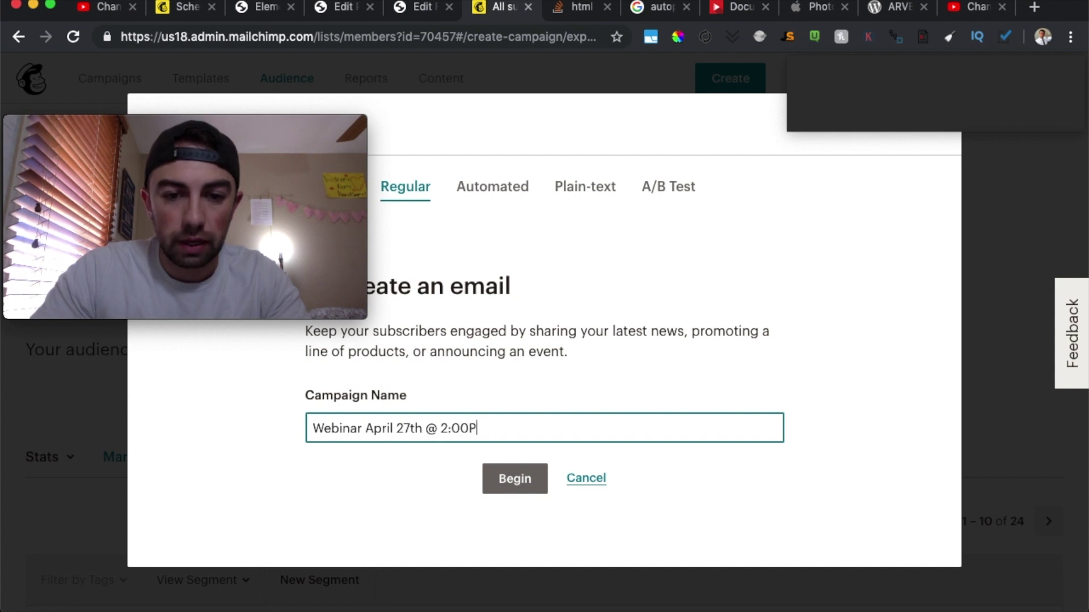
text(M PST)
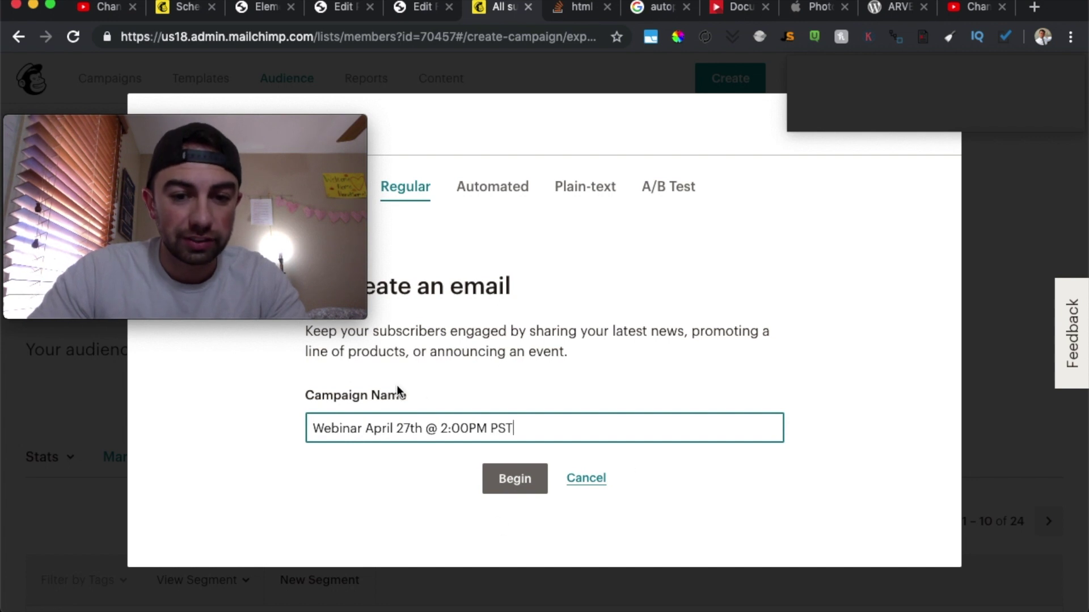
click(545, 481)
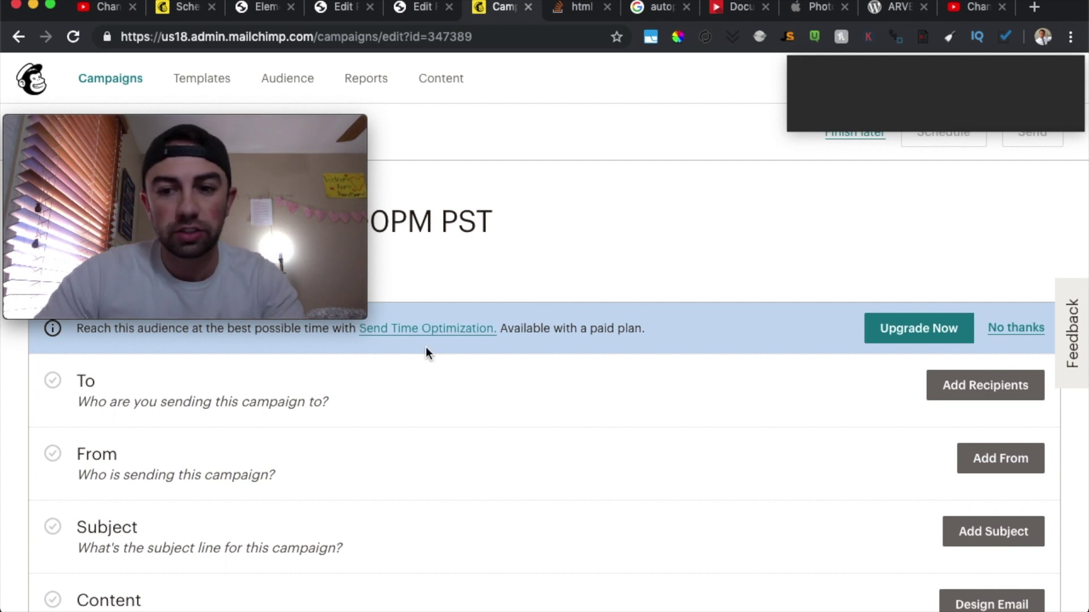
Step: Open the campaign's recipient settings and choose the freckles & waves audience
click(964, 388)
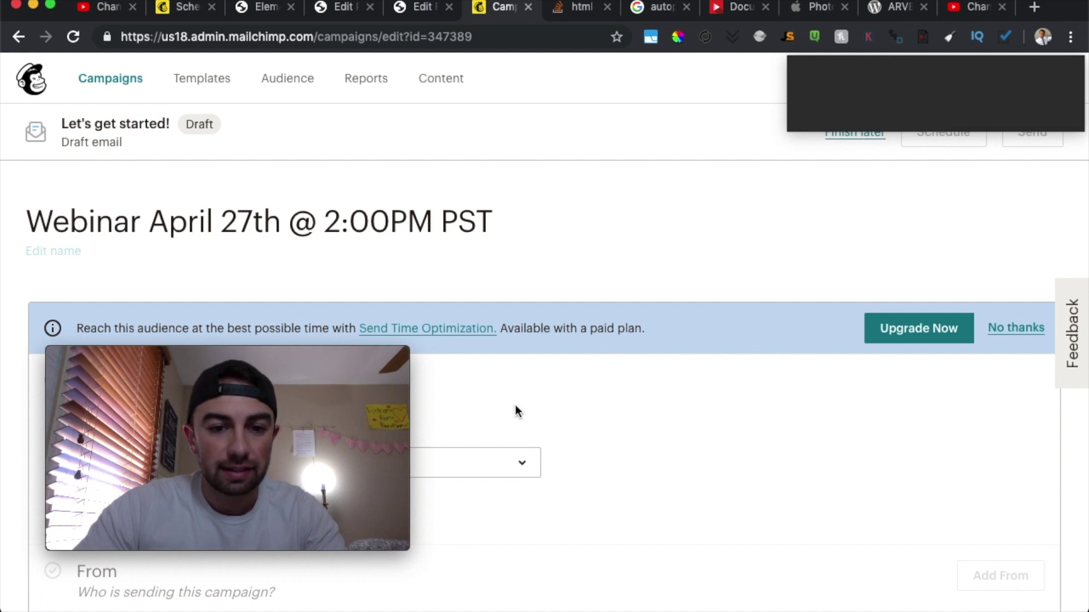
click(522, 464)
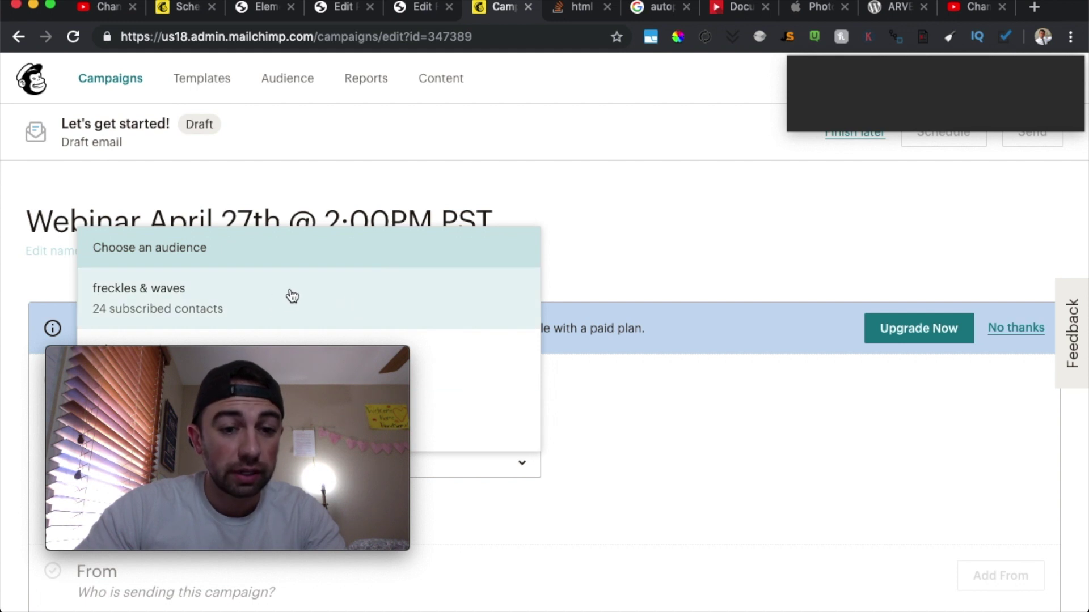
click(274, 309)
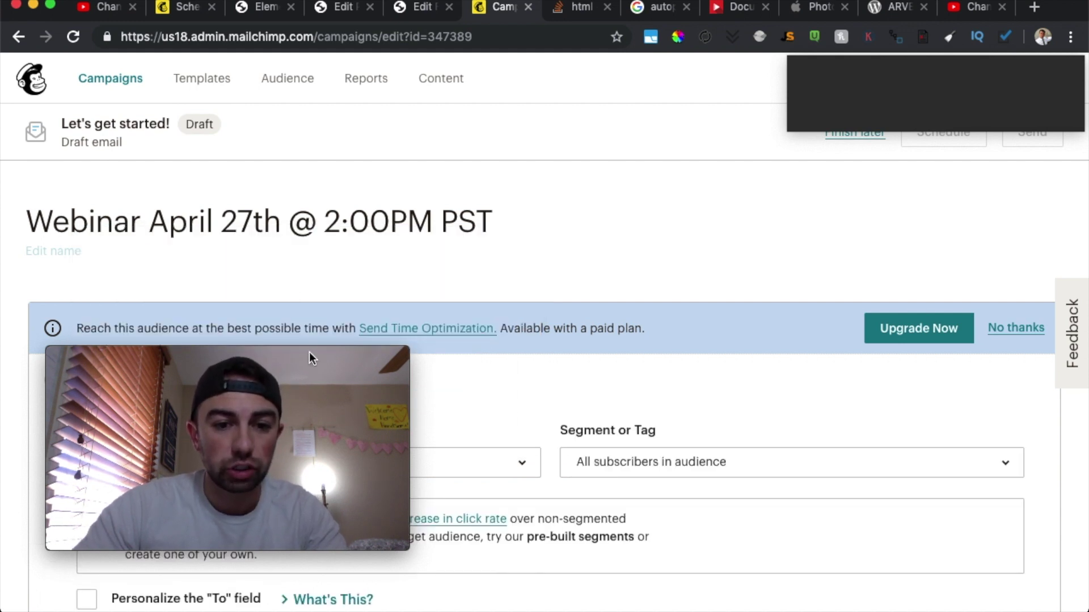
drag(312, 358, 267, 12)
scroll(554, 217, down, 3)
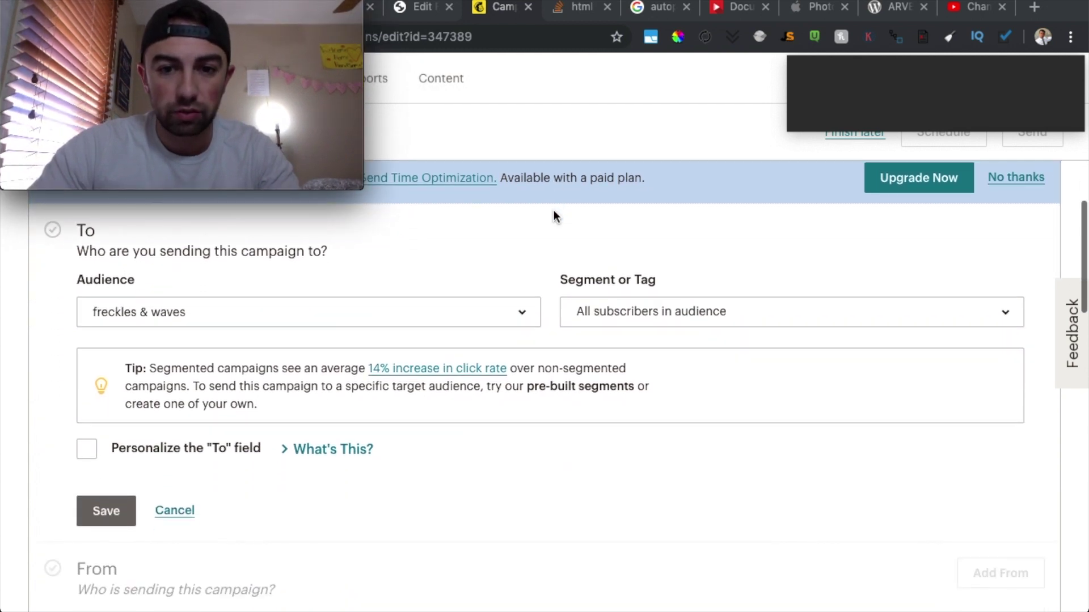
Step: Target a group or new segment of the audience, with contacts matching all of the conditions
scroll(553, 217, up, 1)
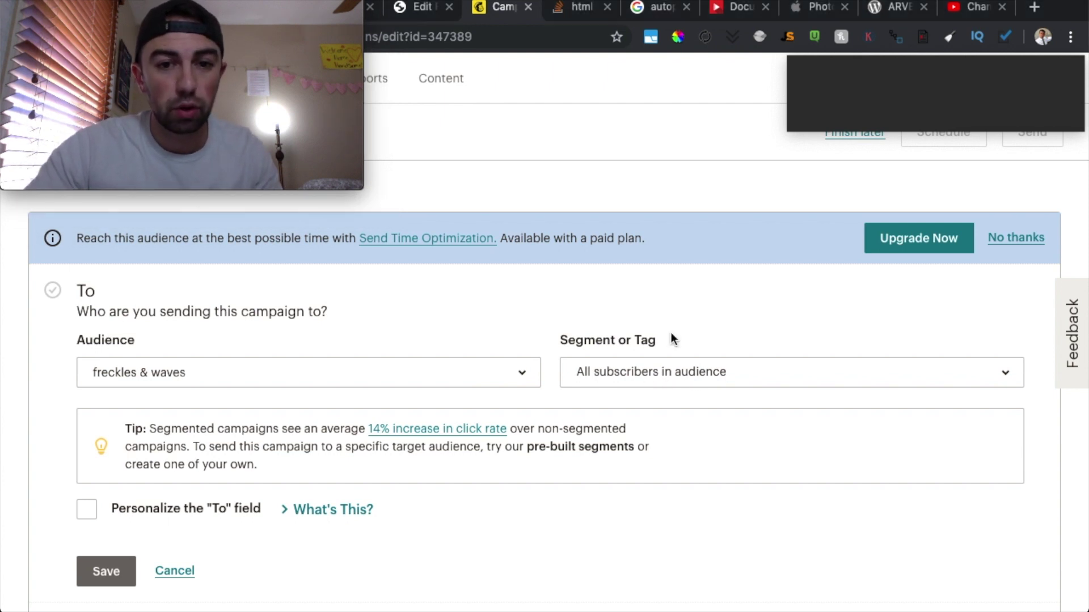
scroll(639, 281, up, 3)
scroll(629, 359, down, 2)
scroll(630, 358, down, 1)
click(694, 396)
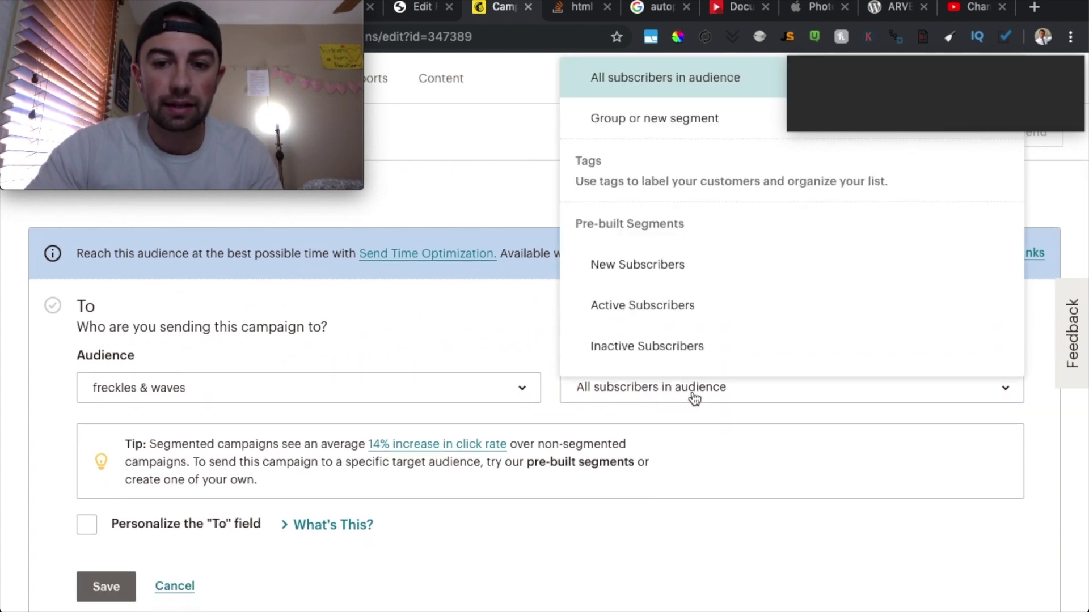
click(674, 132)
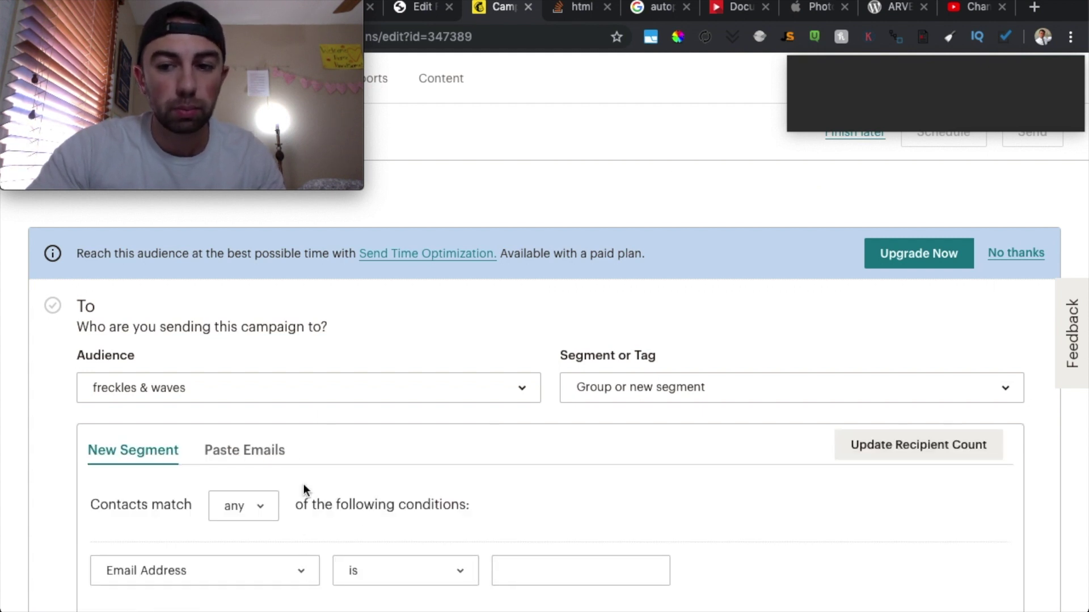
scroll(304, 484, down, 4)
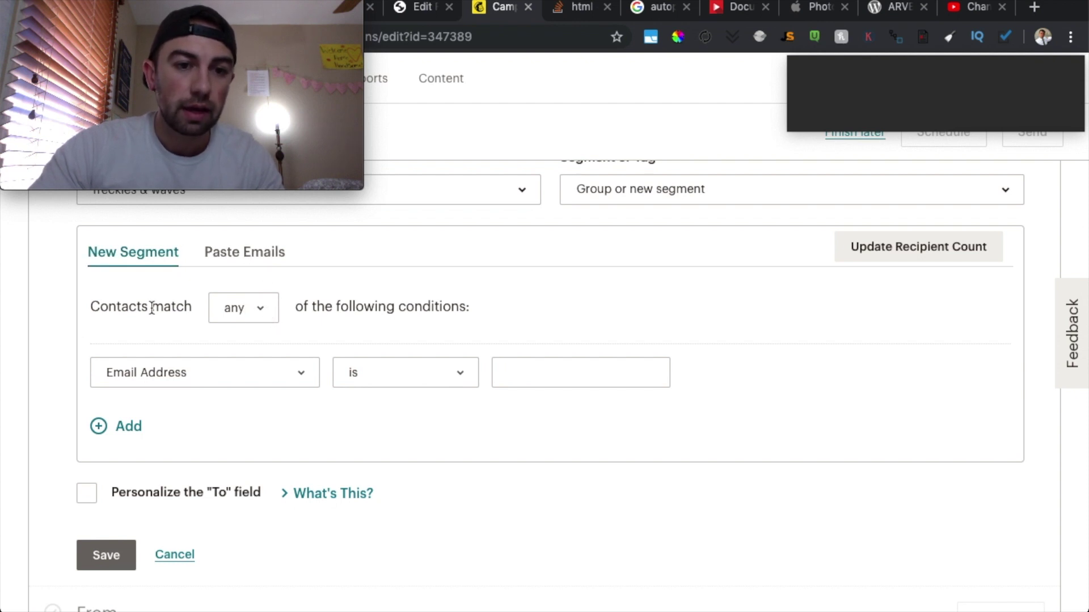
click(236, 310)
click(263, 327)
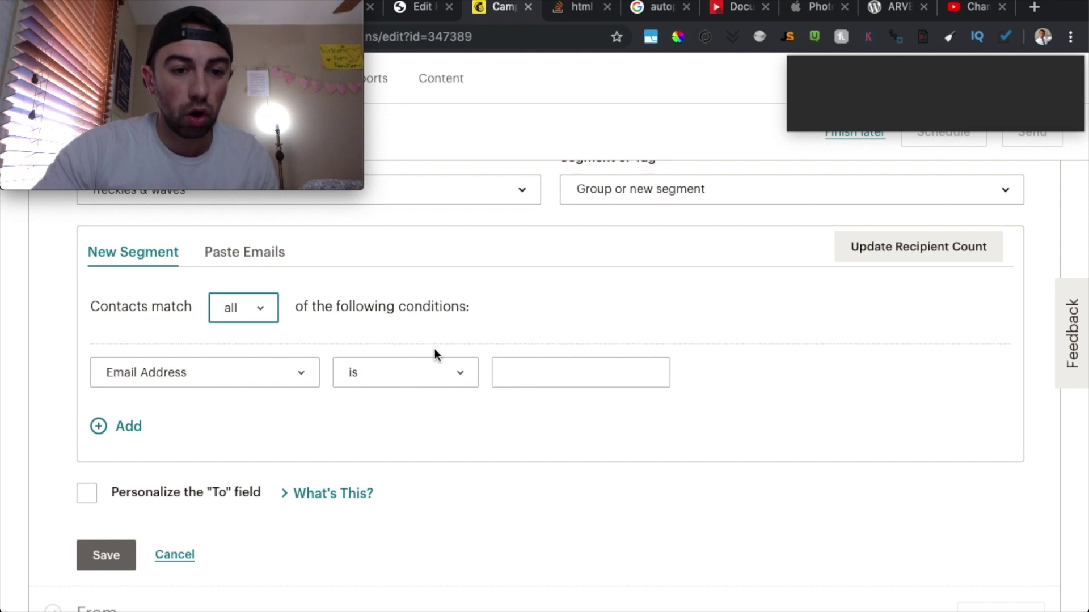
Step: Set the segment condition to Webinar Time is April 27th @ 2:00PM PST
click(284, 379)
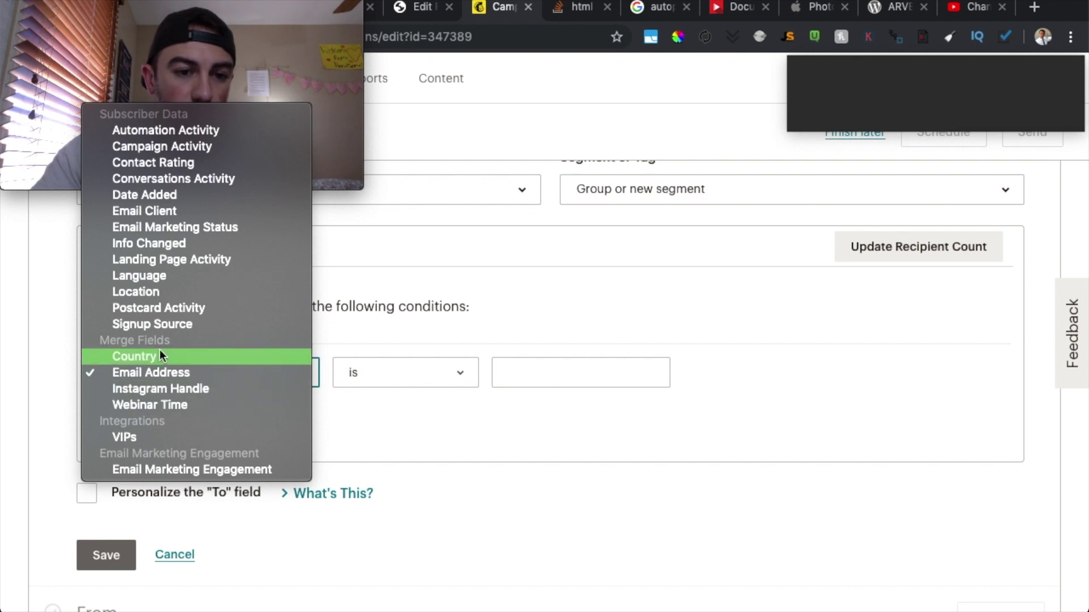
click(162, 404)
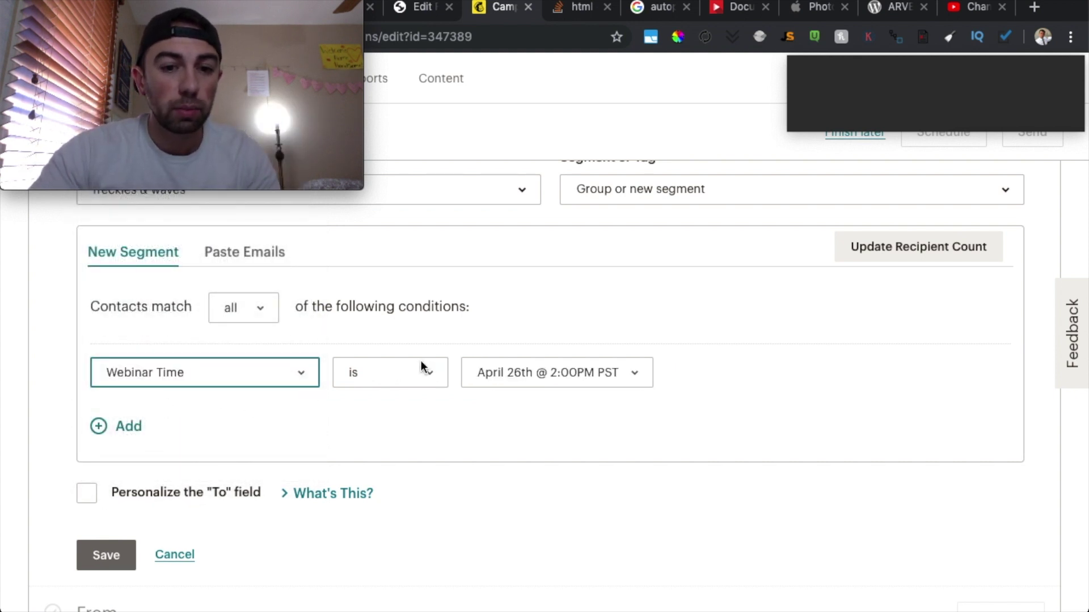
click(574, 370)
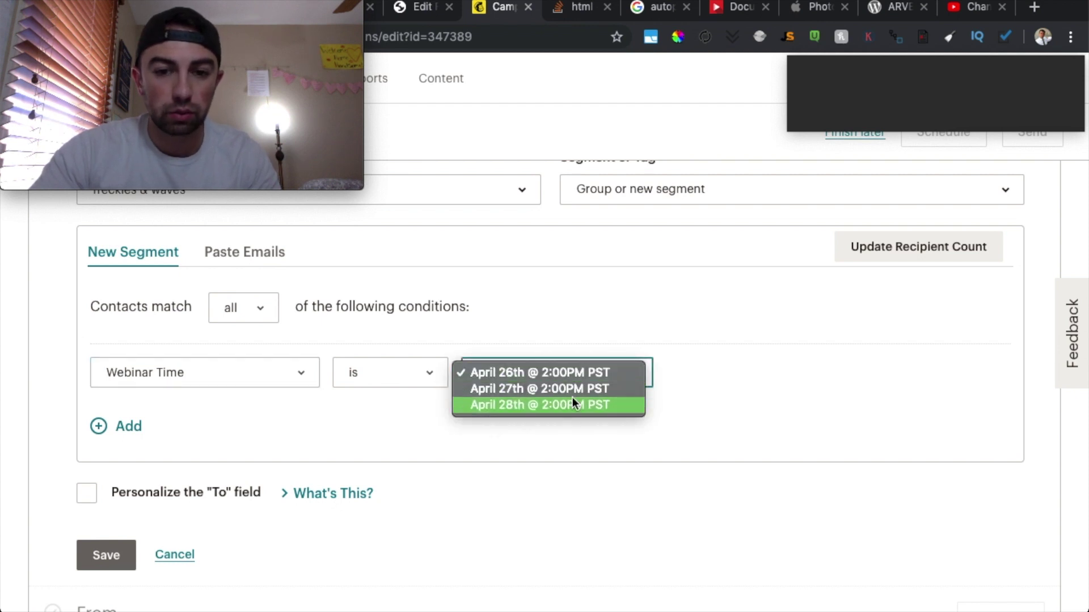
click(592, 337)
scroll(594, 331, up, 5)
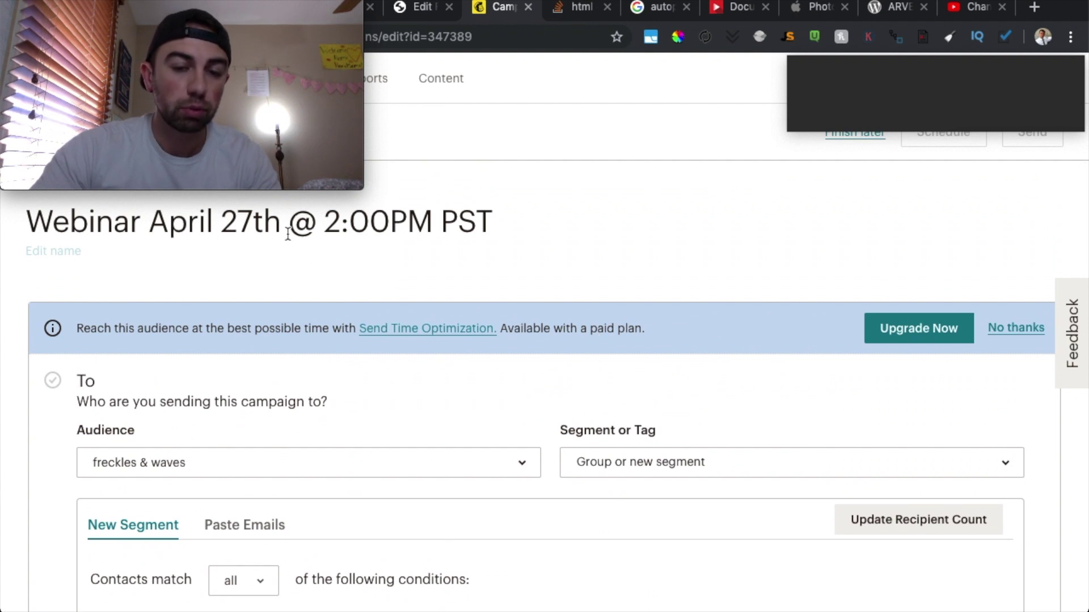
scroll(288, 235, down, 6)
click(581, 252)
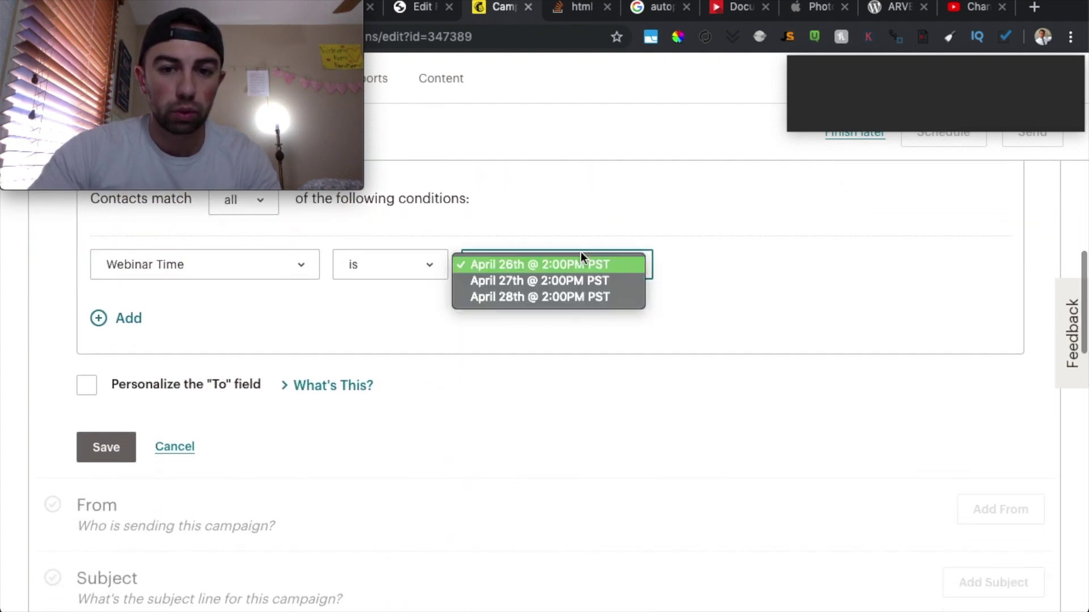
click(580, 280)
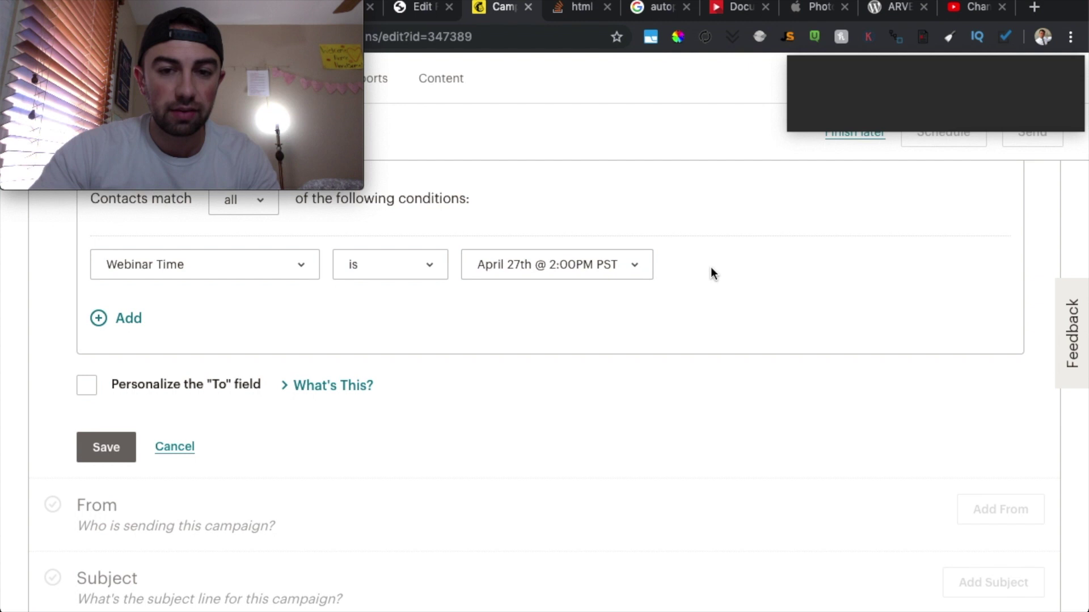
Step: Update the recipient count to check how many contacts match the segment's condition
scroll(711, 272, up, 3)
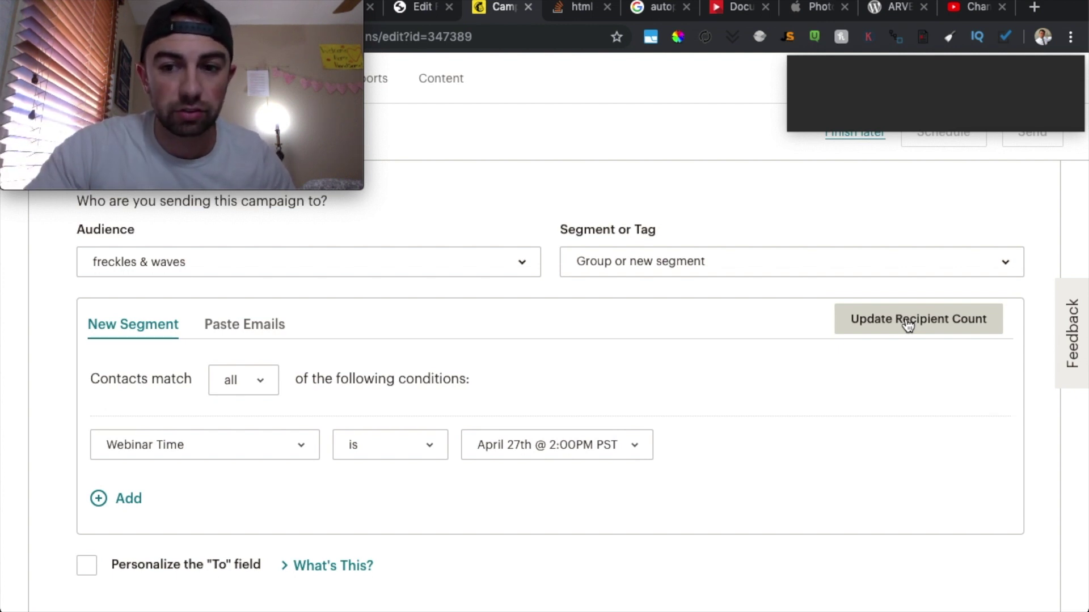
click(908, 325)
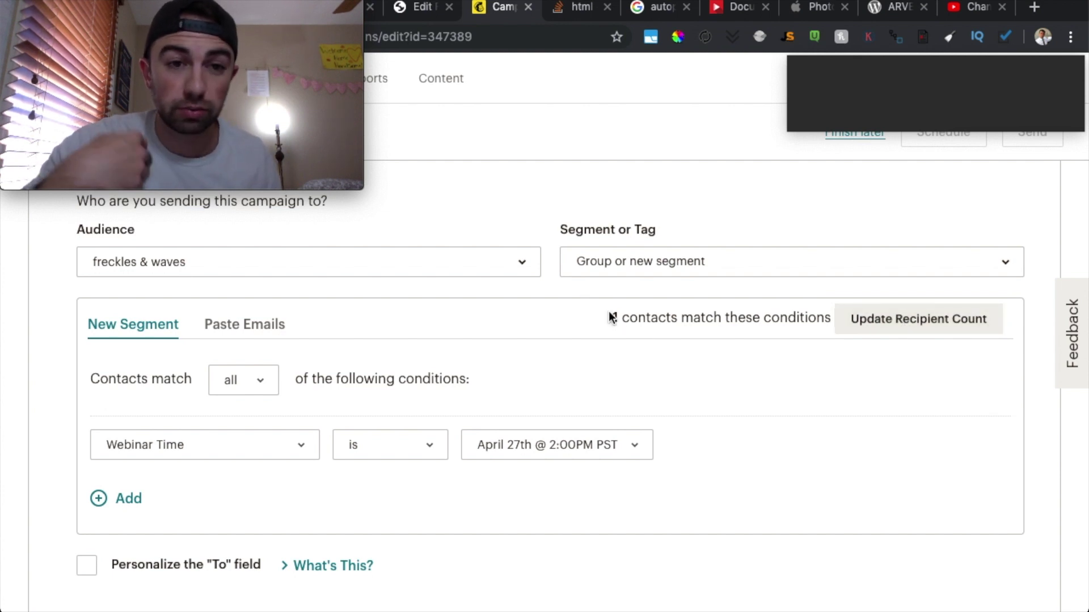
scroll(609, 311, down, 4)
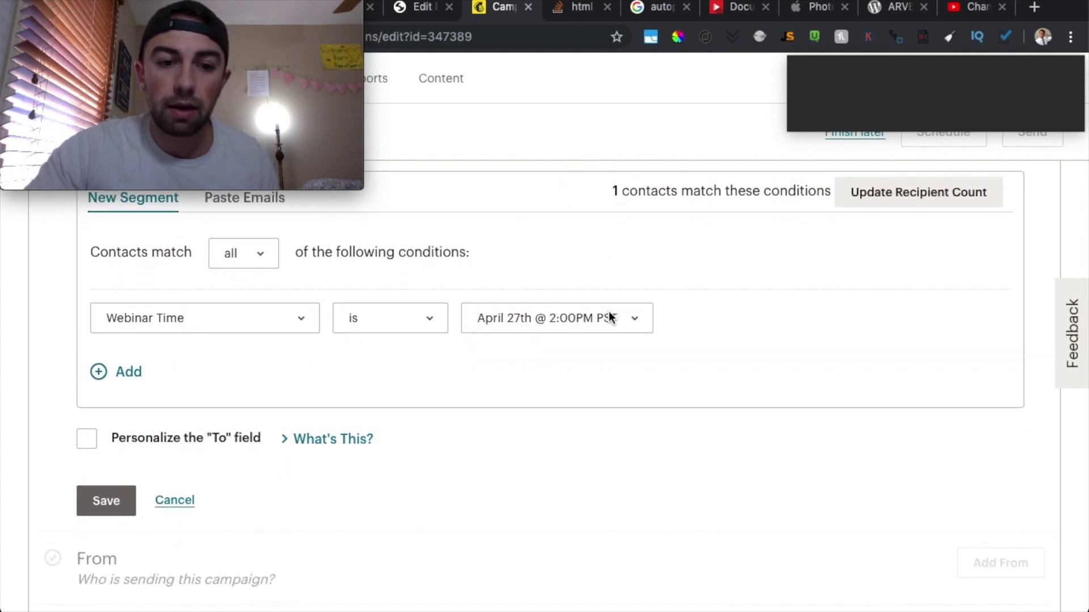
scroll(516, 280, down, 8)
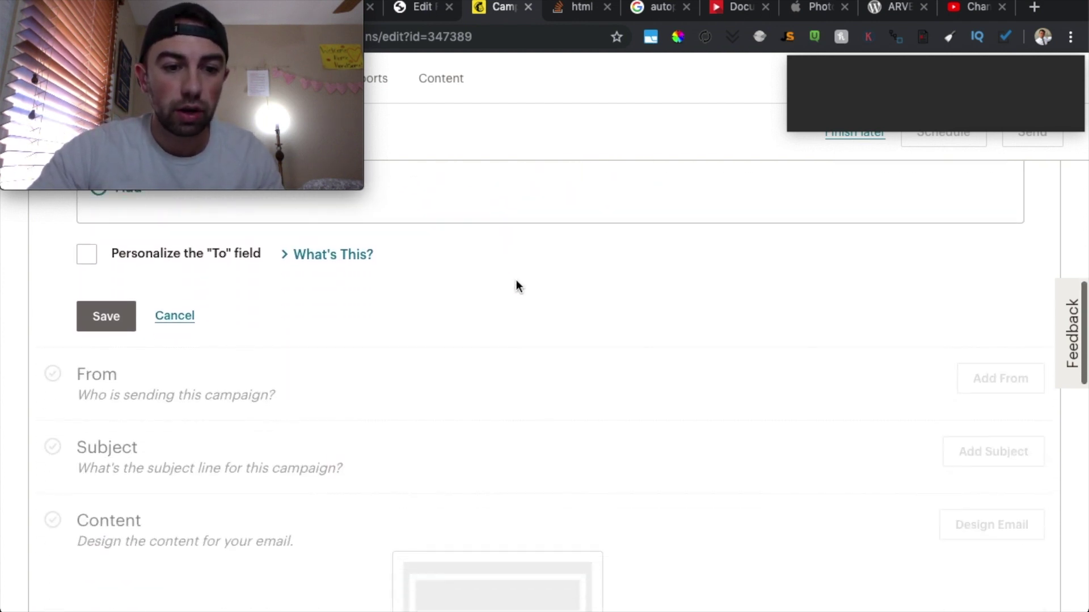
scroll(391, 420, up, 2)
scroll(389, 430, up, 6)
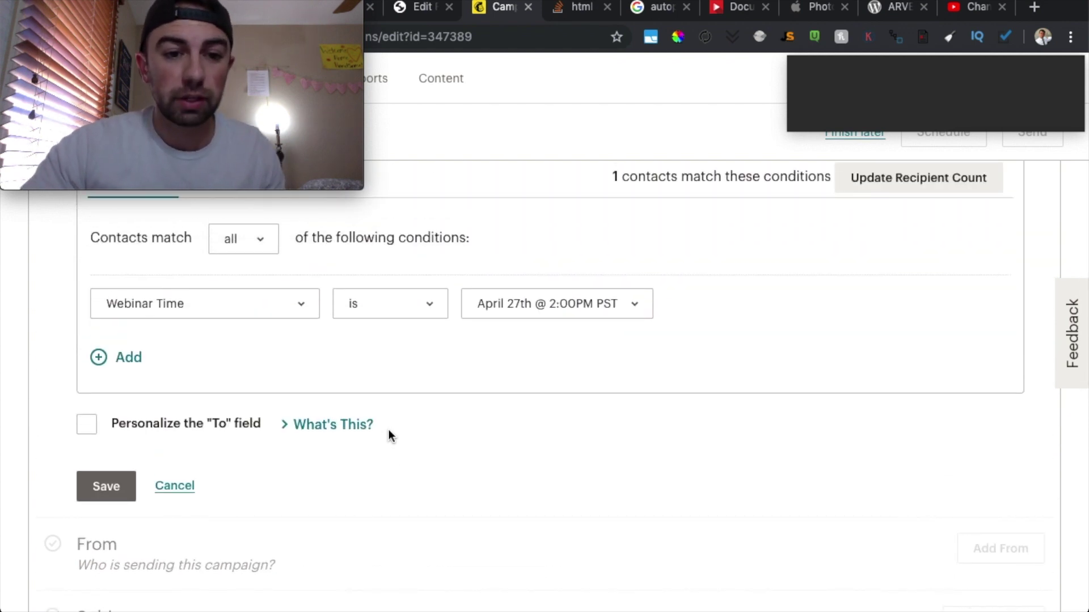
click(85, 426)
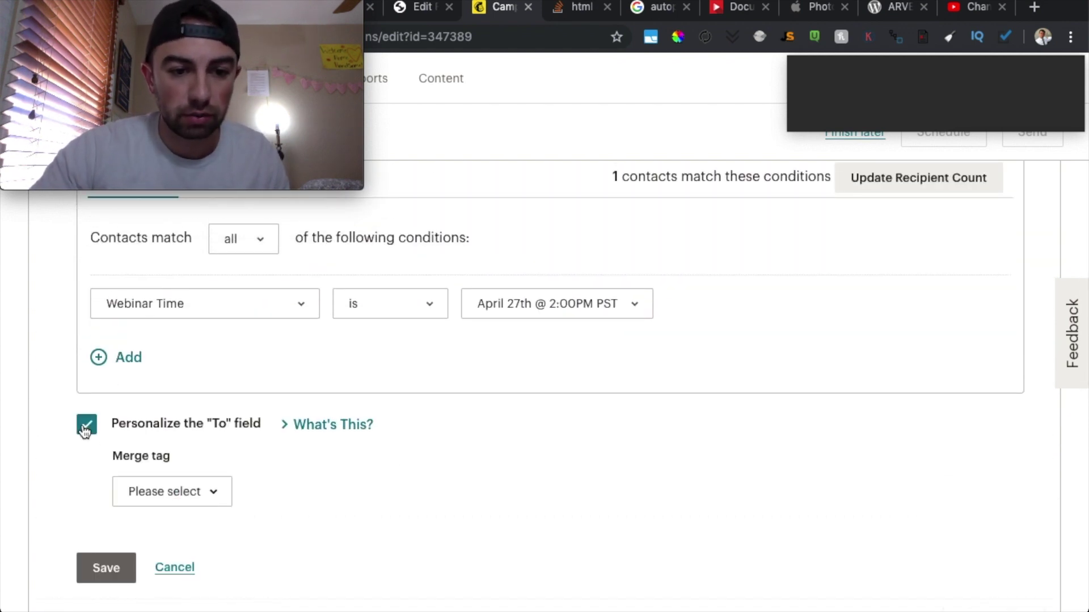
scroll(84, 430, down, 1)
click(210, 444)
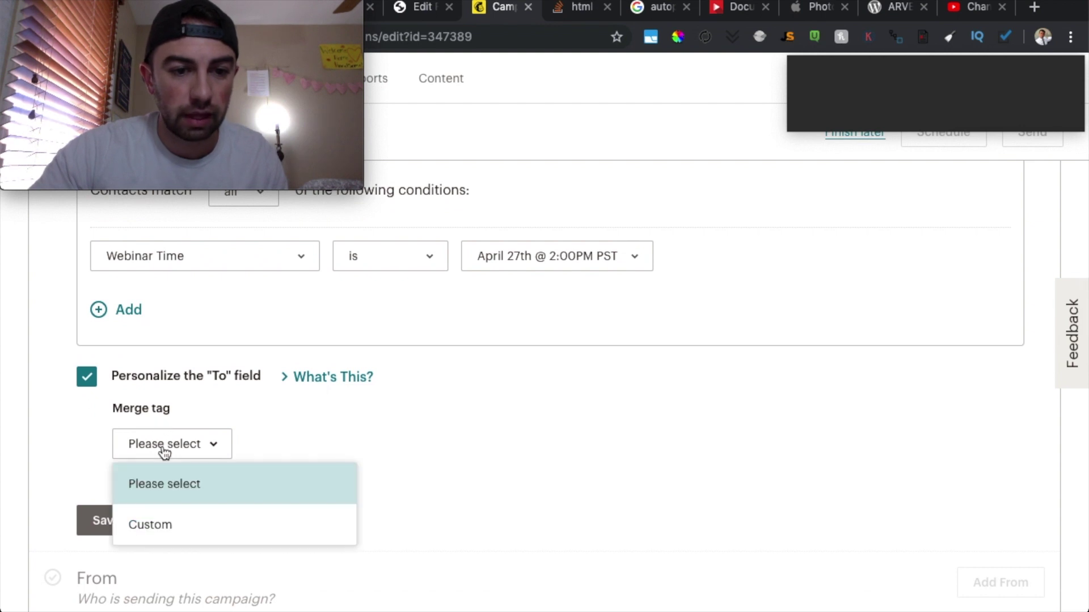
click(210, 444)
click(86, 377)
Step: Save the campaign's recipient settings with the "To" field left unpersonalized
click(102, 439)
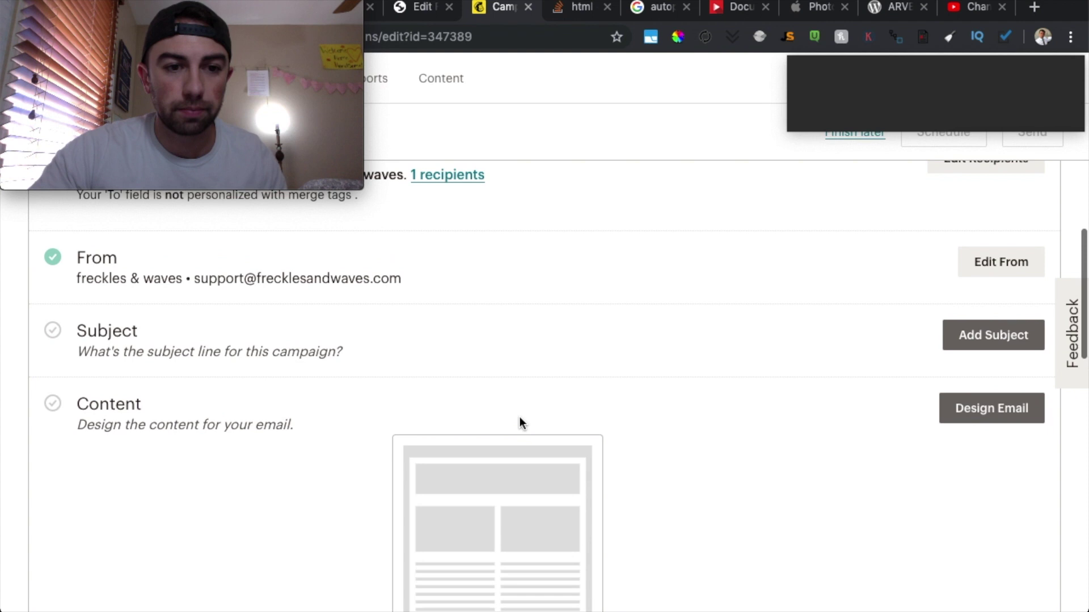
Step: Add the subject "We're going live in 10 minutes!" with the preview text "Join us for the webinar", and save it
scroll(315, 291, down, 3)
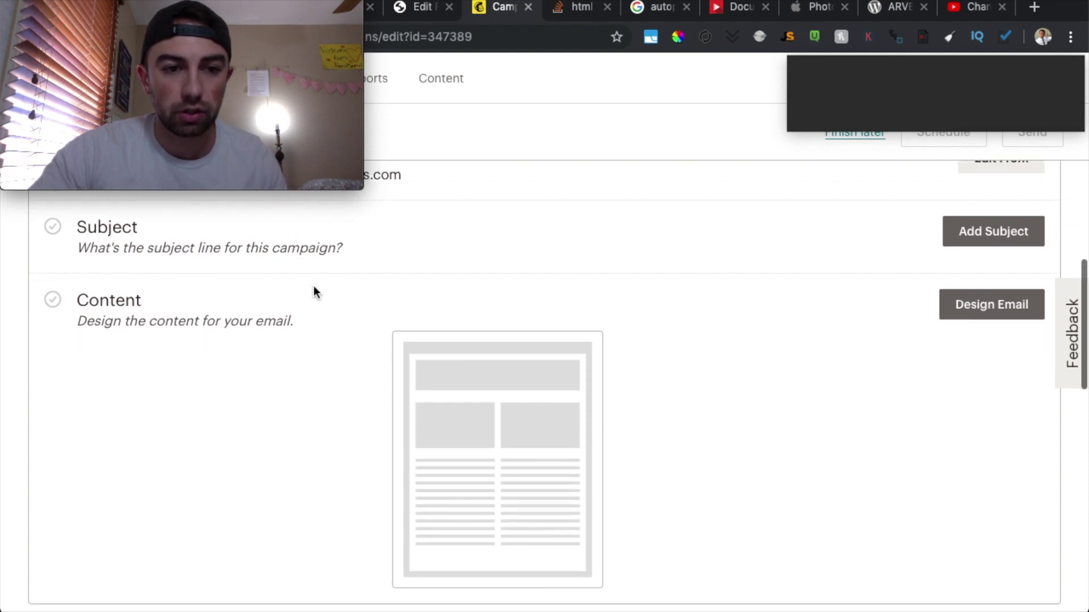
click(974, 232)
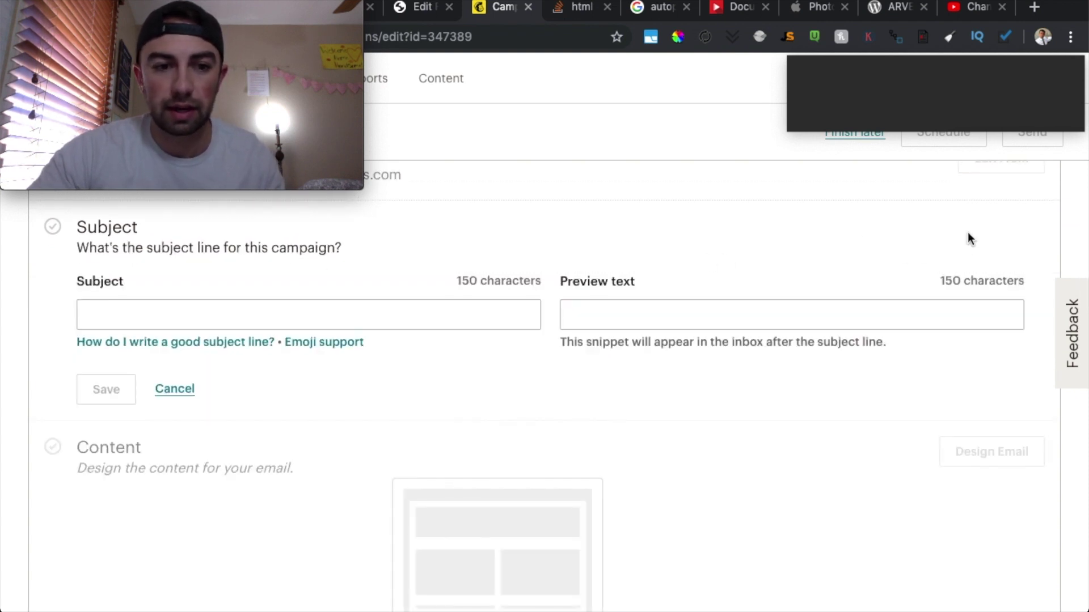
click(322, 309)
text(Don)
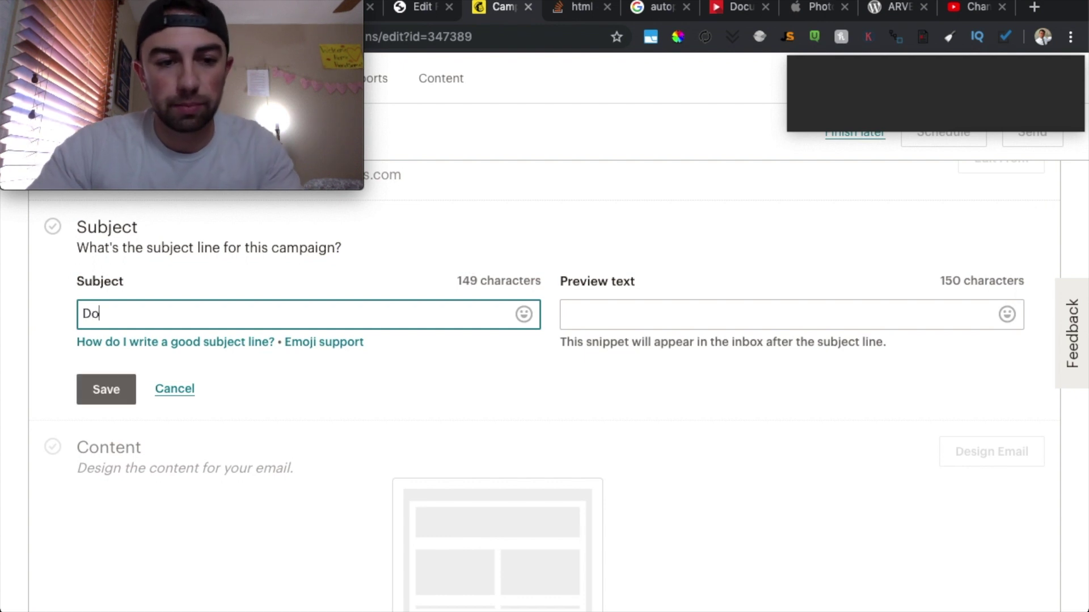
key(BackSpace)
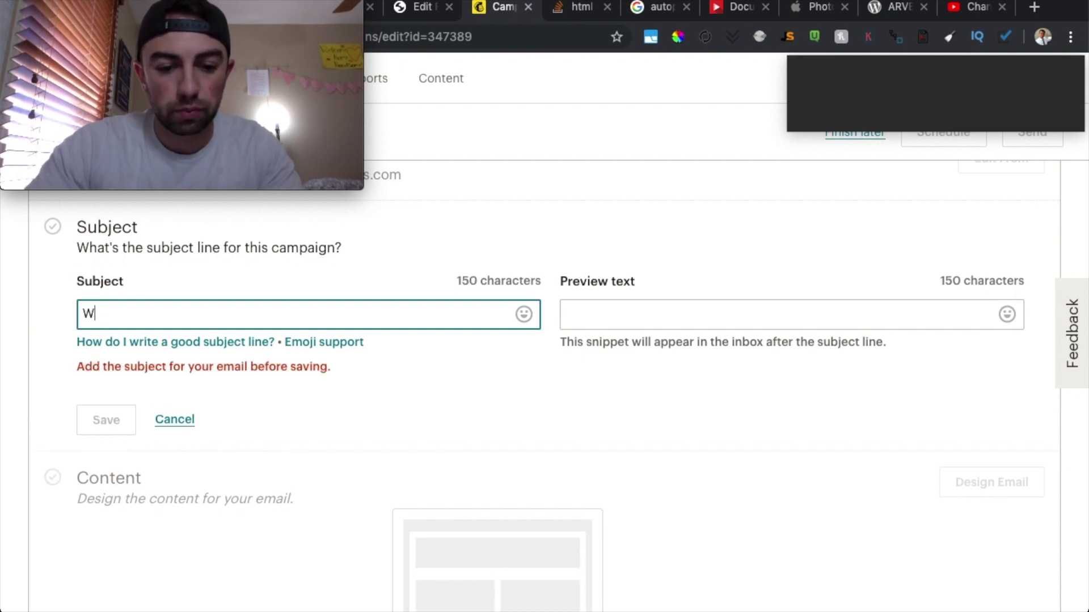
text(We're going live in 10 minutes!)
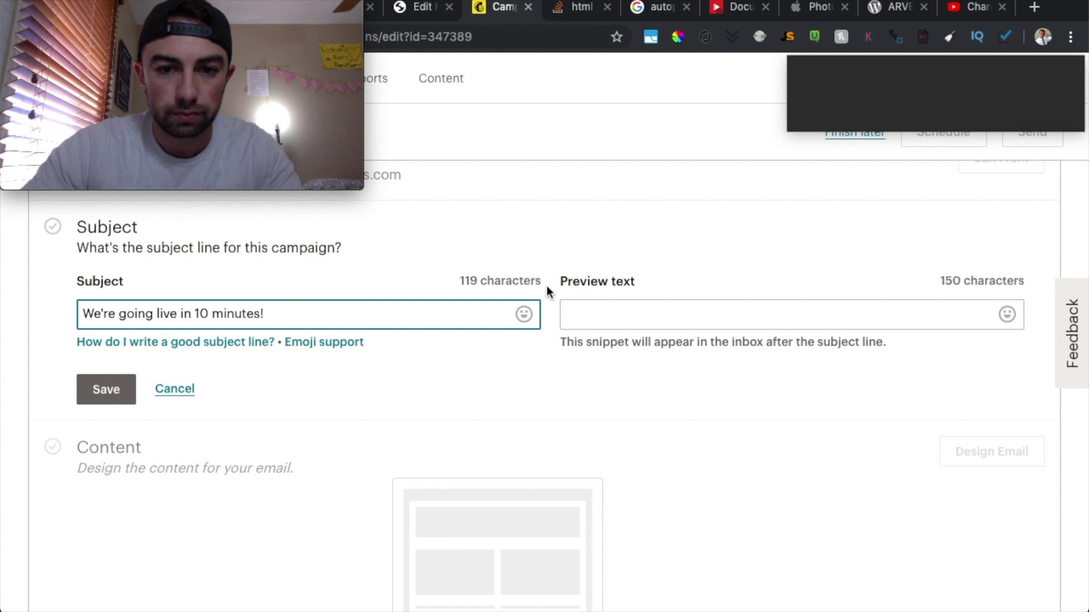
click(650, 312)
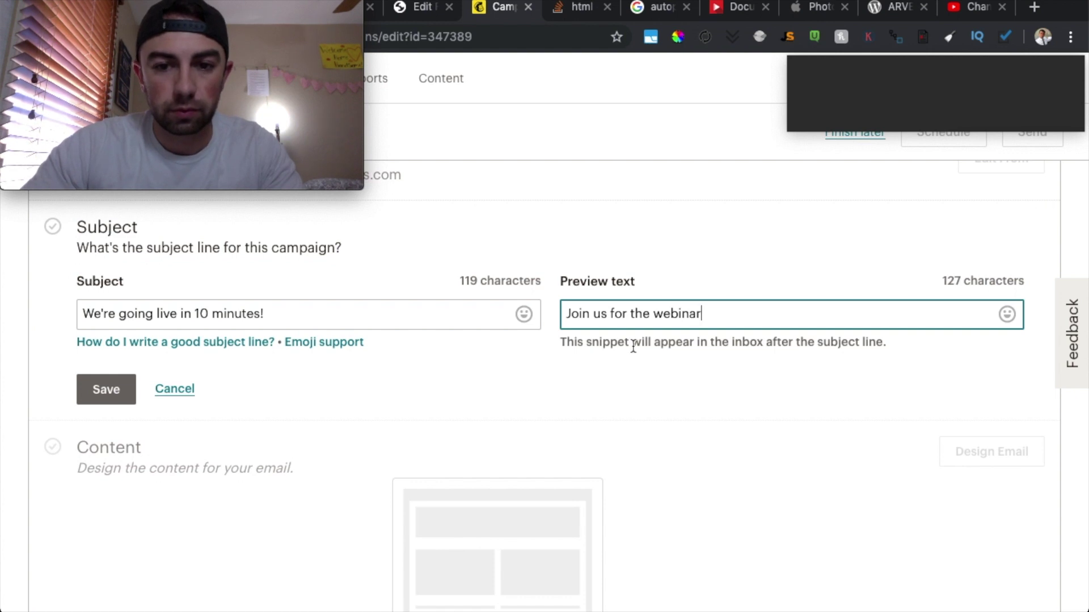
click(120, 389)
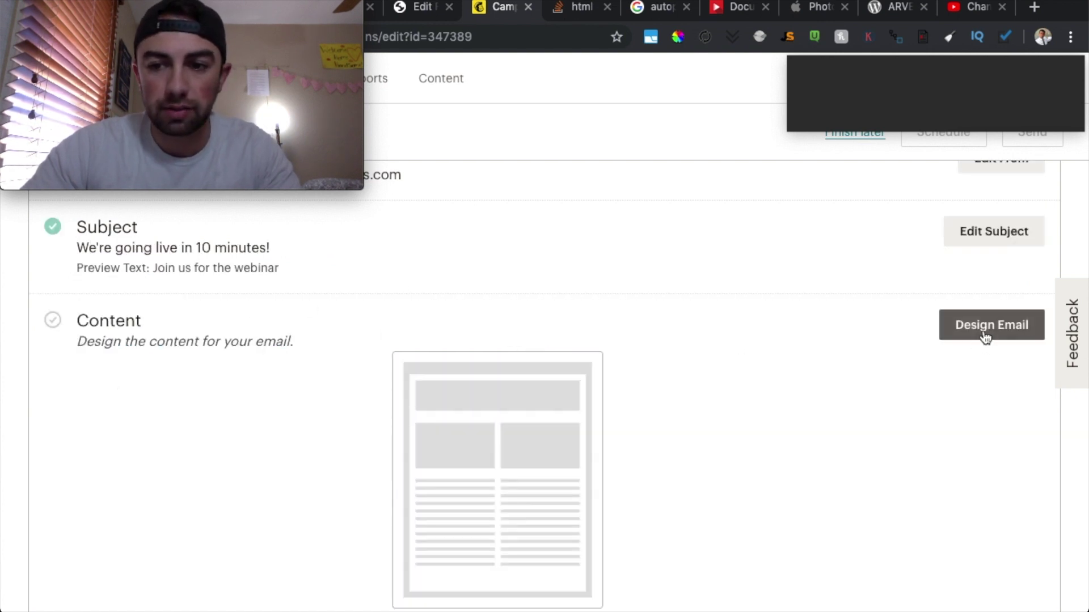
Step: Start designing the email content and choose the Simple Text layout
click(985, 338)
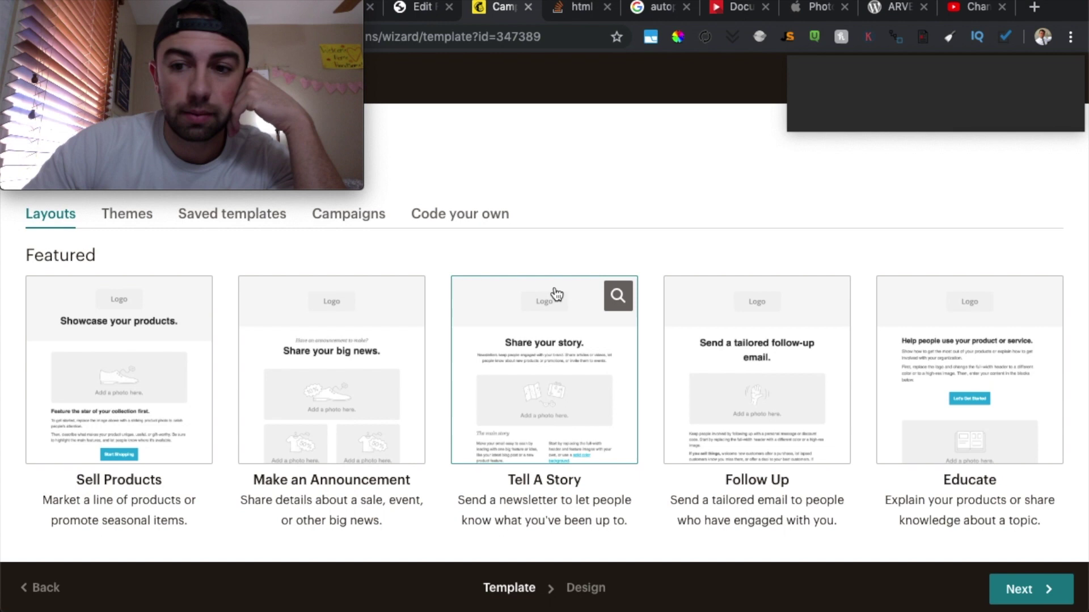
scroll(554, 294, down, 10)
scroll(555, 294, down, 3)
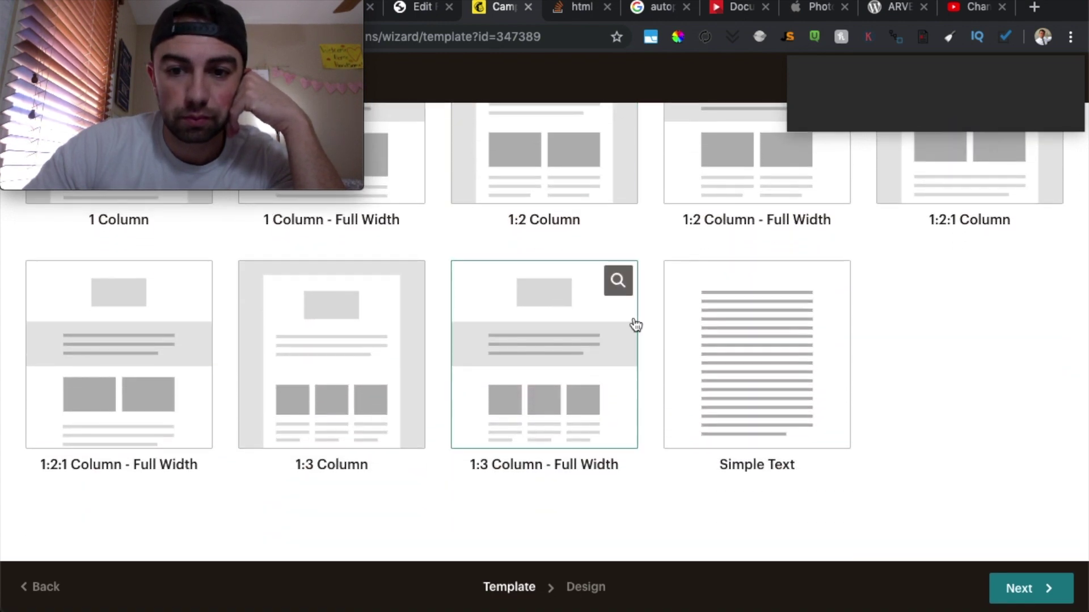
click(690, 345)
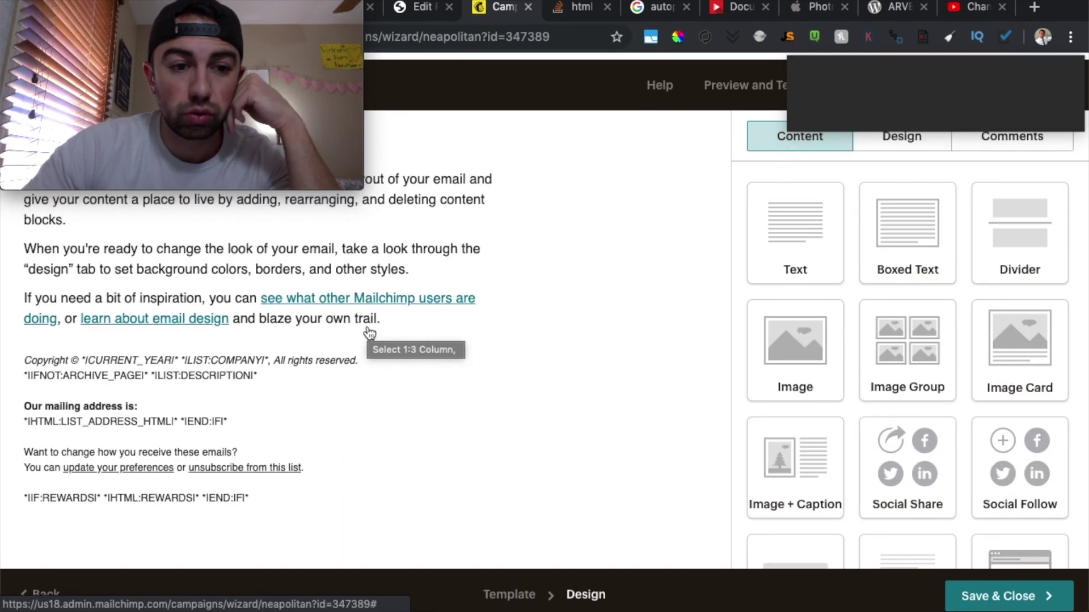
Step: Replace the body text block's content with "Hey here is the webinar Link:" and a second paragraph "Join us now! We'll be live in 10 minutes!"
mouse_move(462, 234)
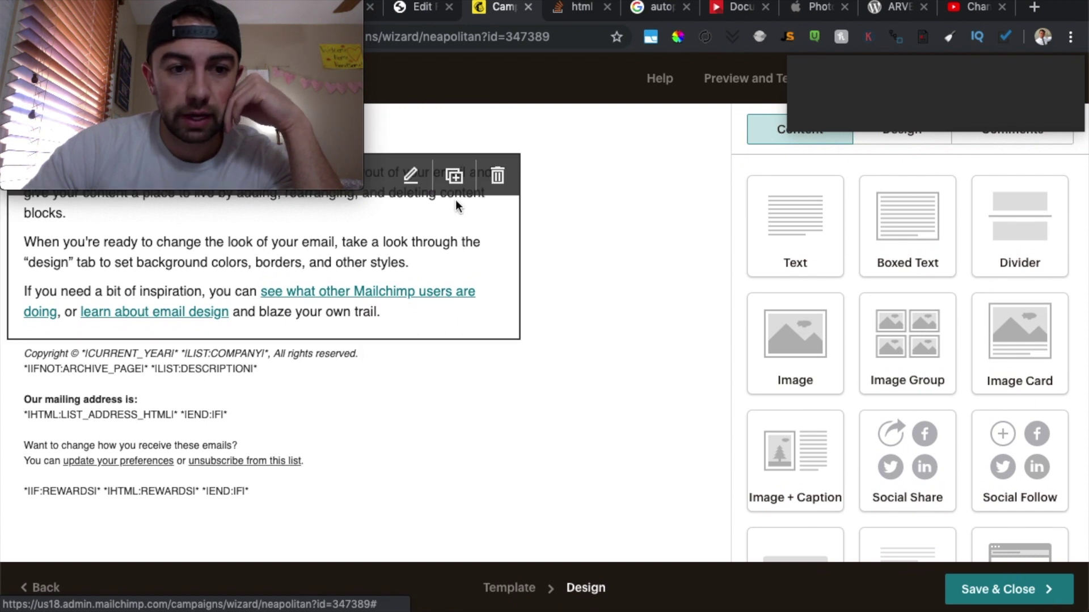
click(399, 244)
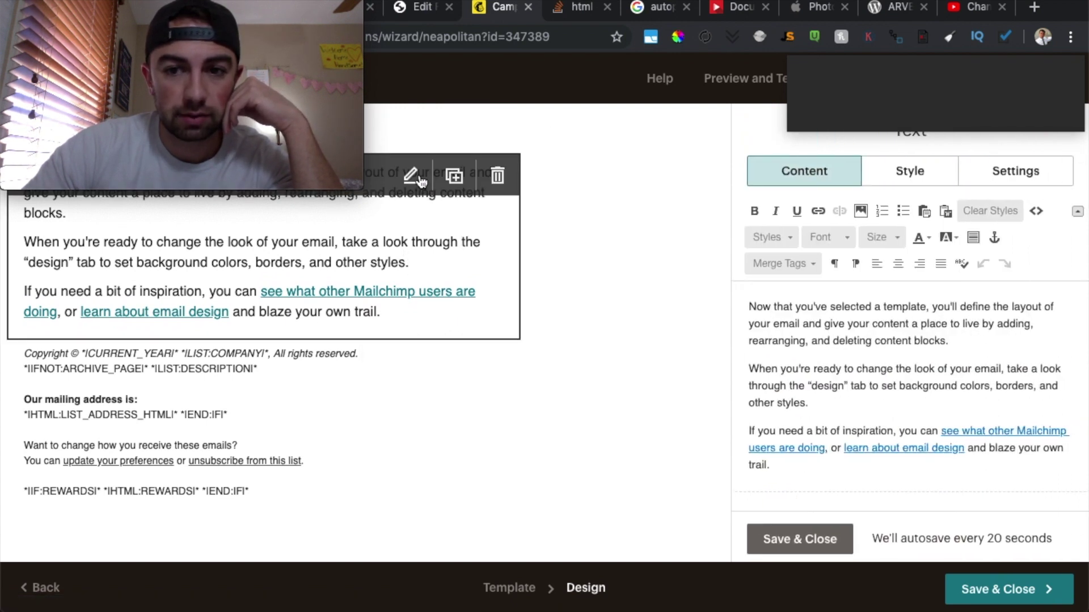
key(super+a)
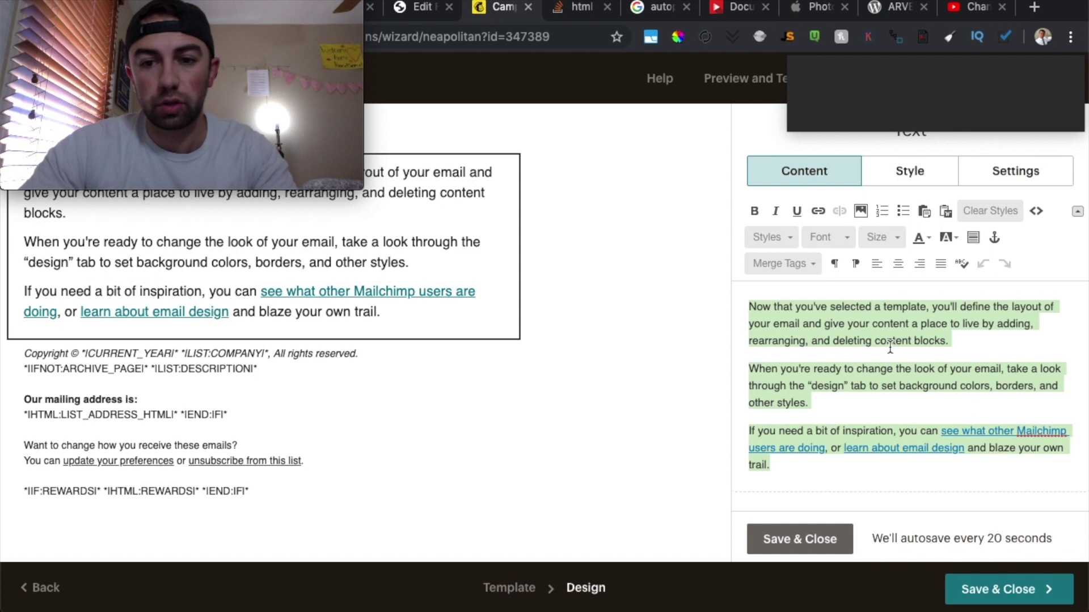
text(Hey here is the webinar Link:)
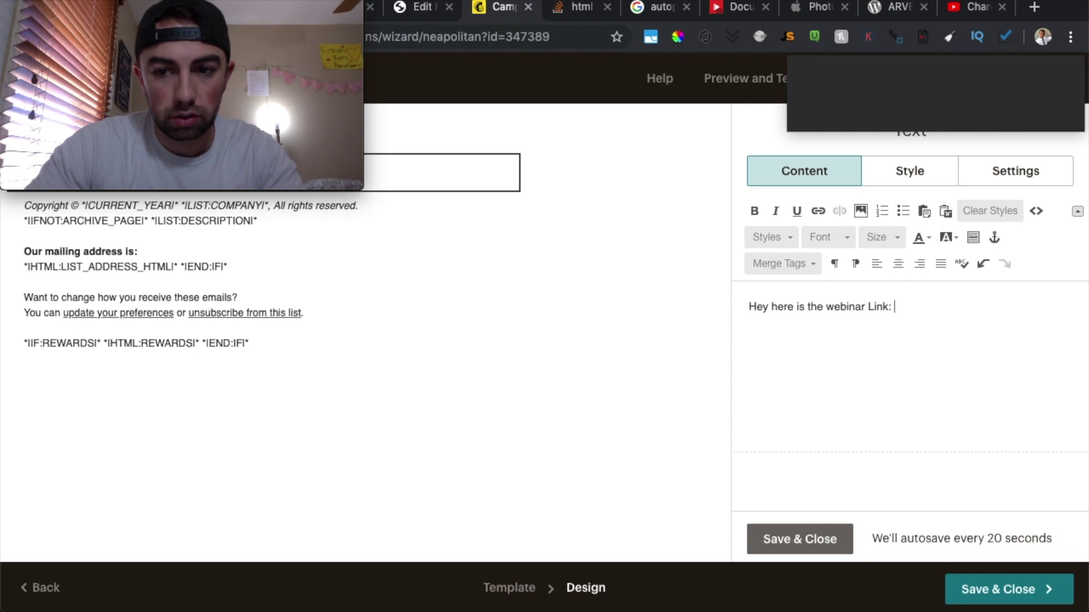
key(Return)
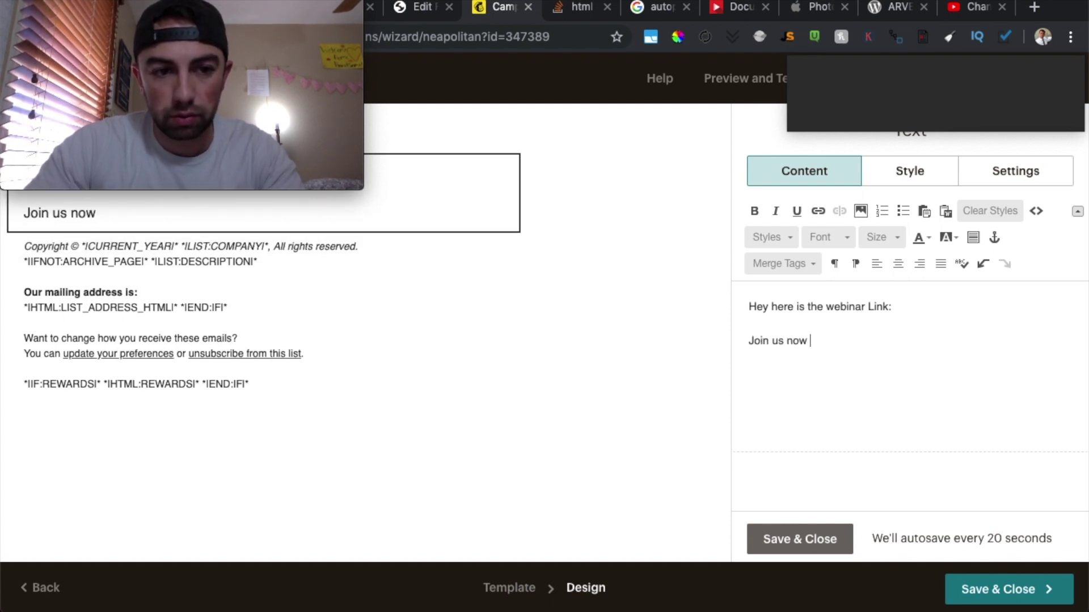
key(BackSpace)
text(w!)
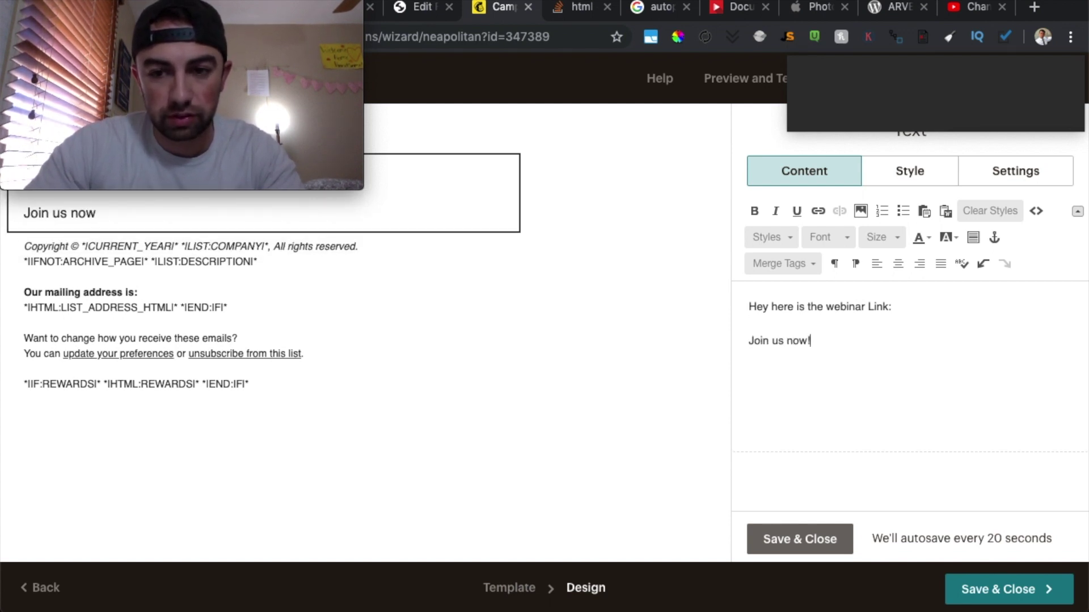
text( We'll be l)
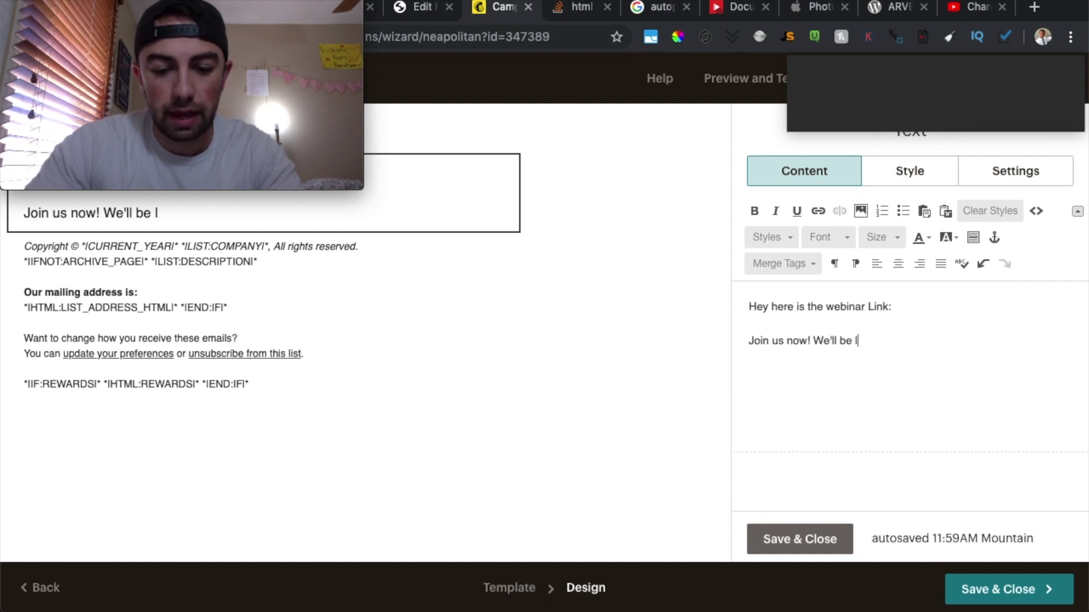
text(ive in 10 minutes!)
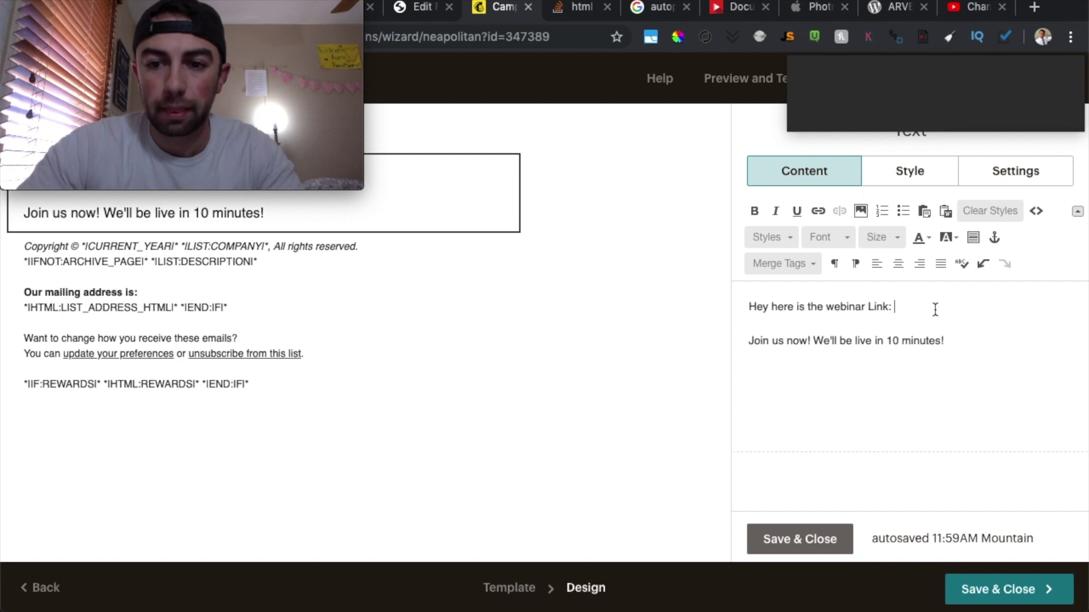
Step: Start a web address link after "webinar Link:" and copy the webinar-room permalink from the page's WordPress edit screen
click(817, 211)
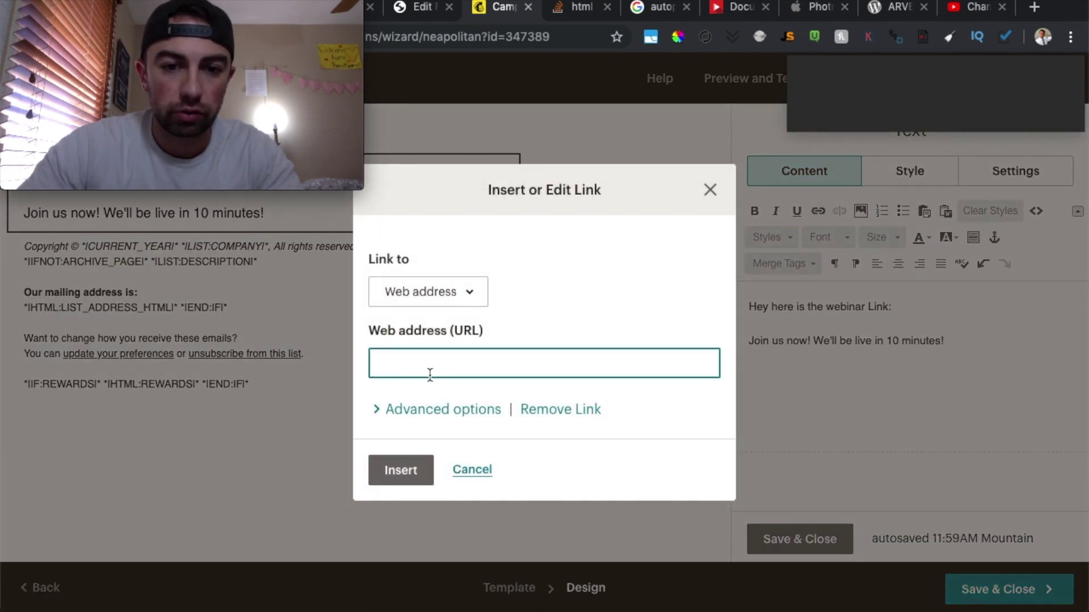
click(421, 9)
drag(311, 3, 302, 84)
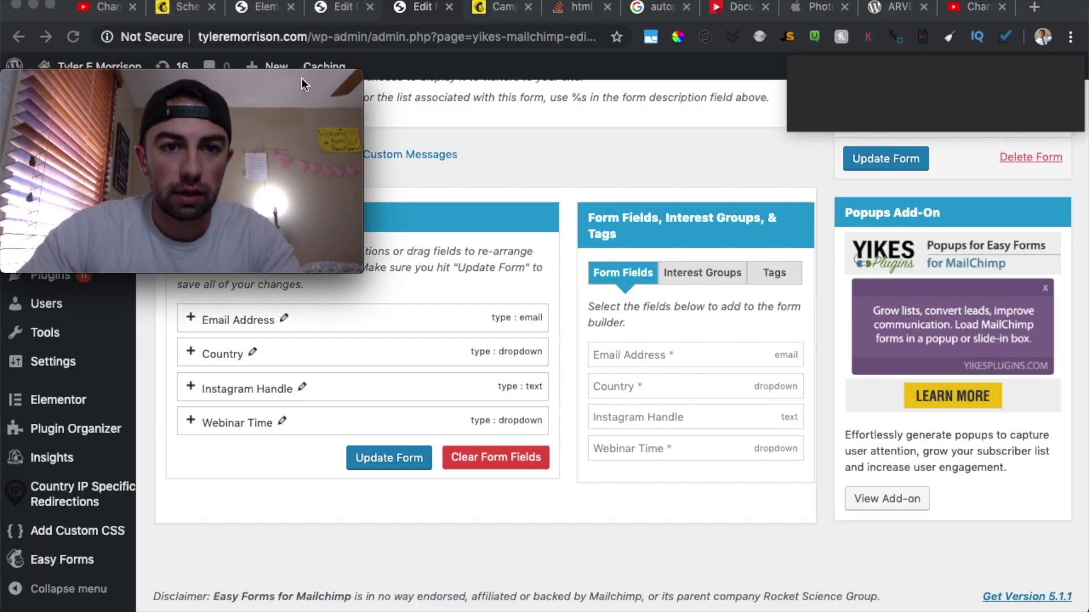
click(267, 7)
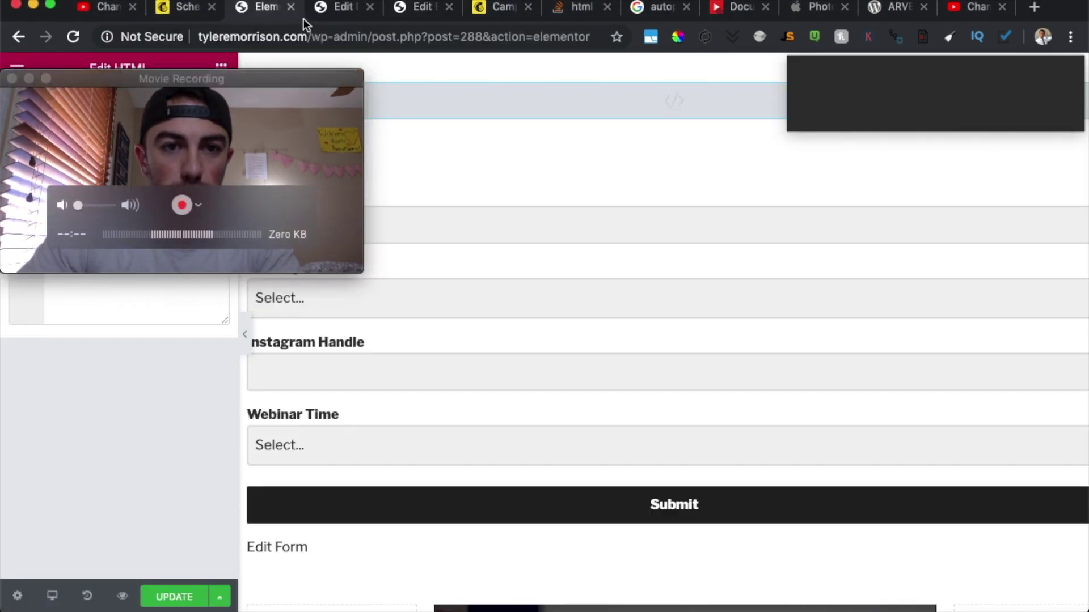
click(343, 8)
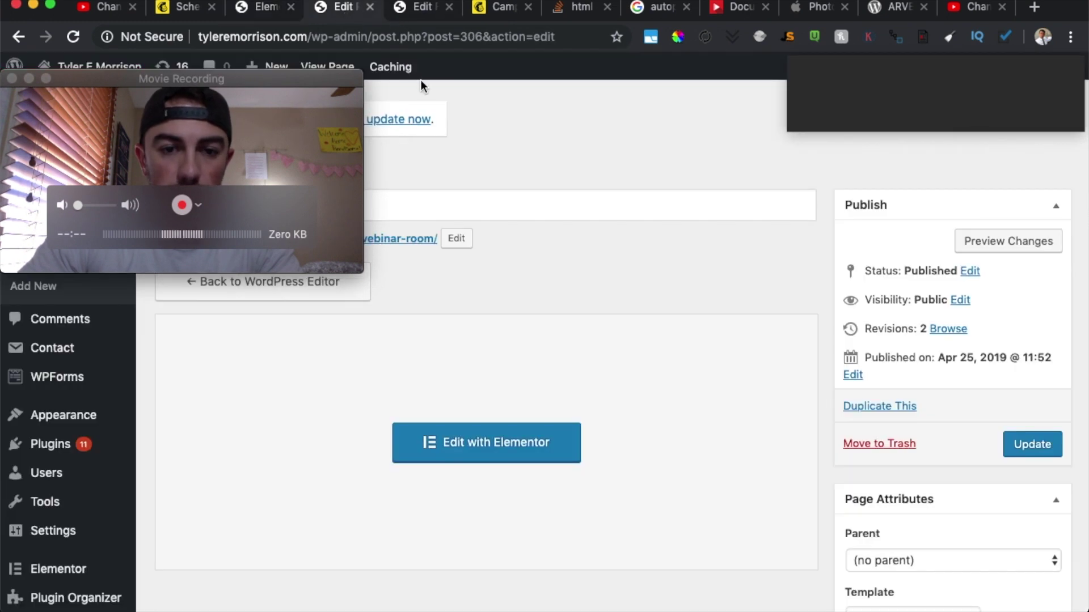
right_click(424, 237)
click(468, 318)
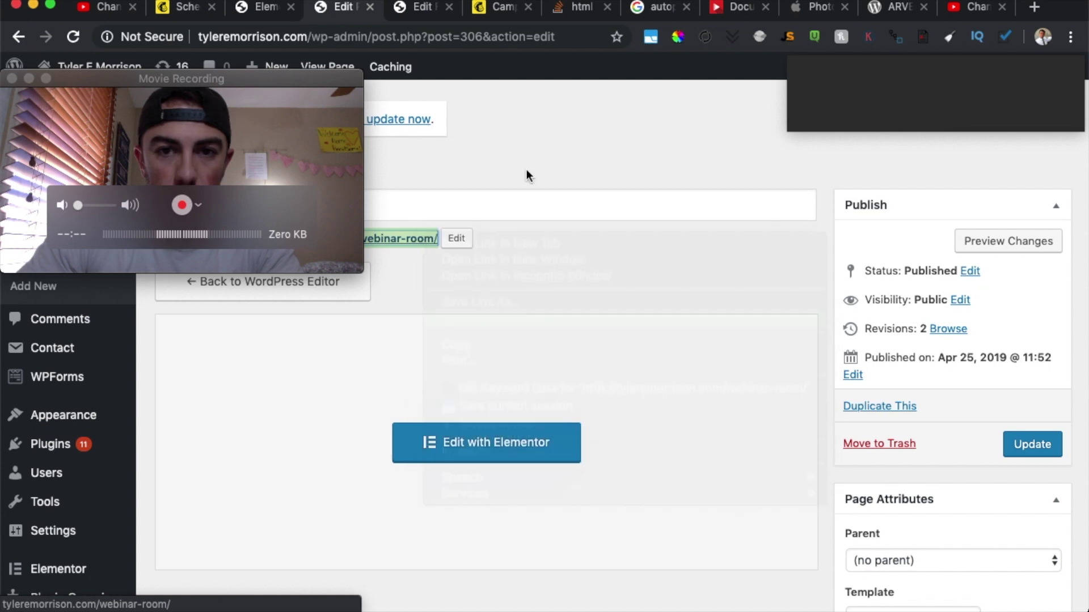
click(481, 10)
click(496, 366)
key(super+v)
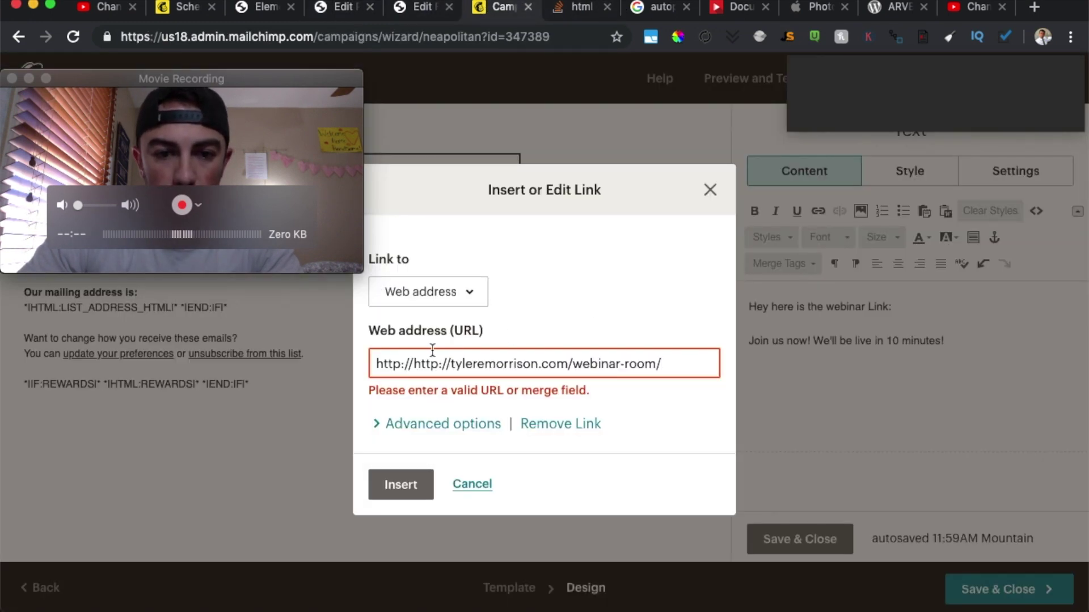
drag(413, 363, 294, 332)
key(BackSpace)
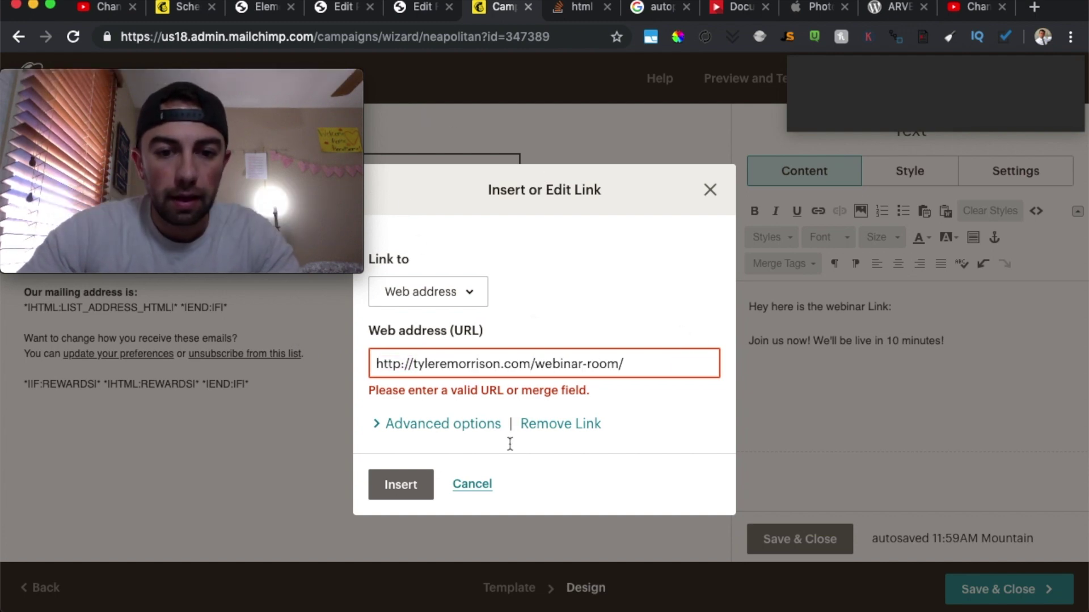
click(411, 485)
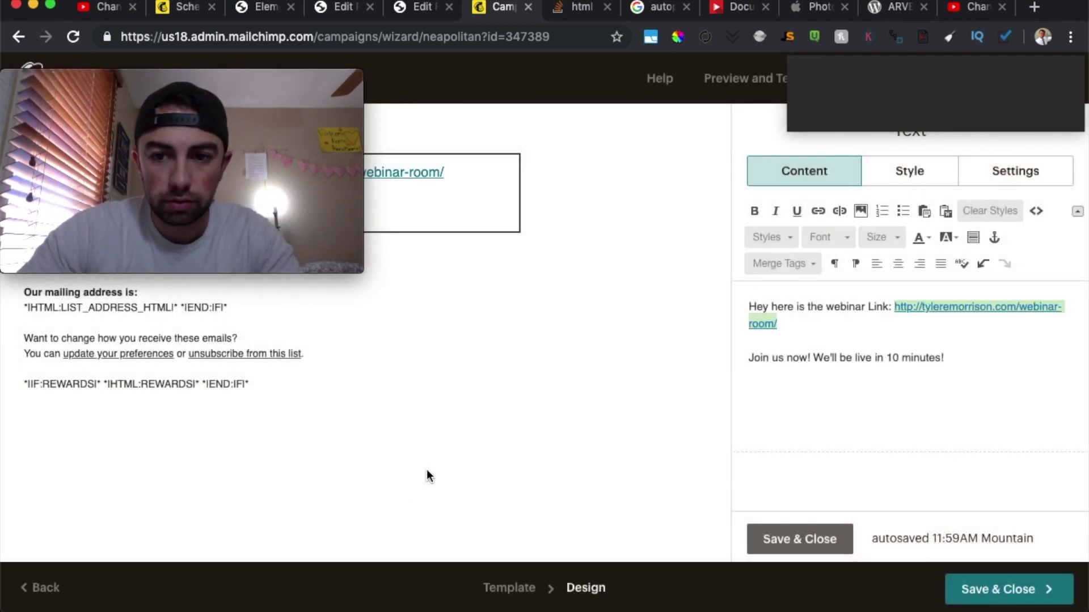
click(934, 338)
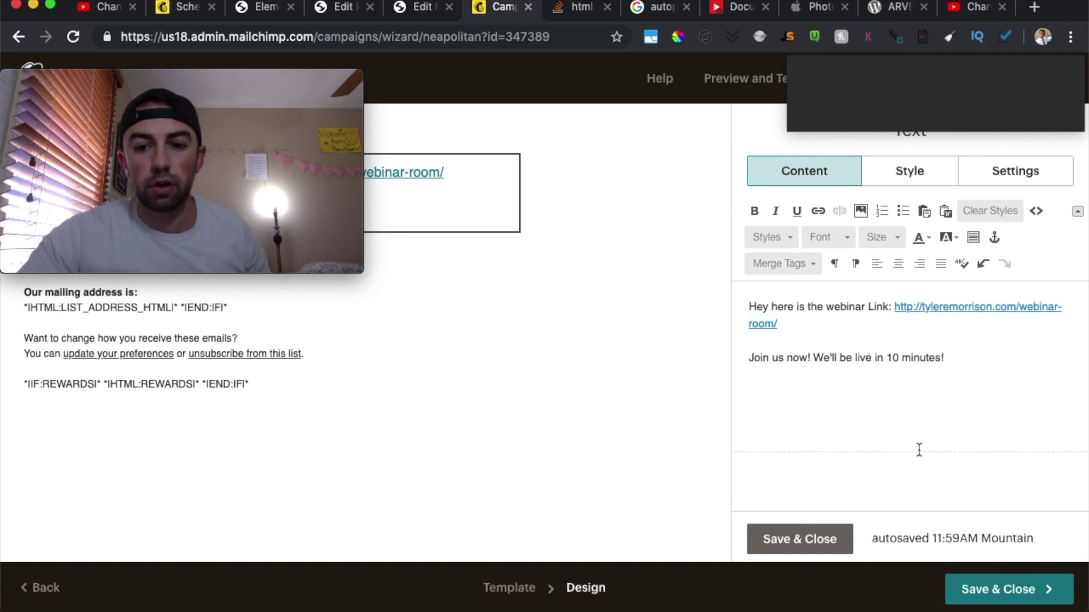
Step: Stay in the email designer, then save and close the edited text block
click(986, 589)
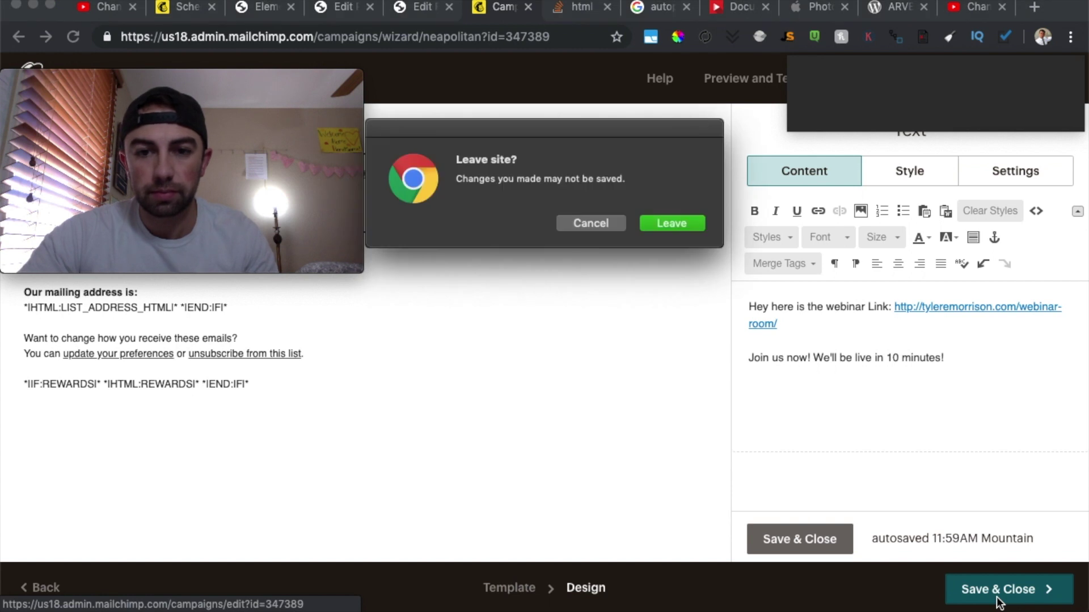
click(610, 223)
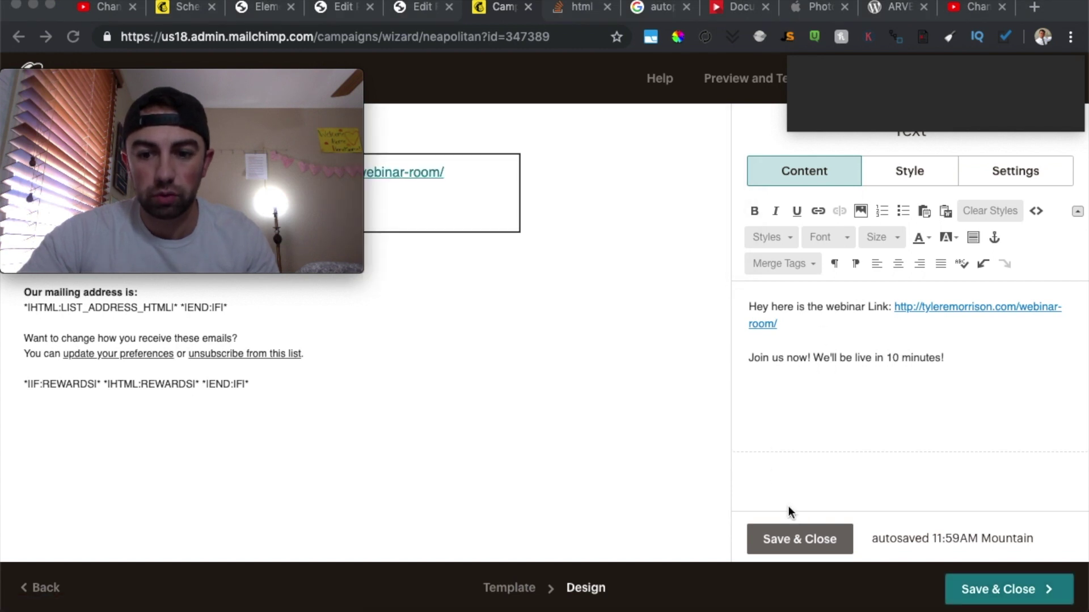
click(799, 538)
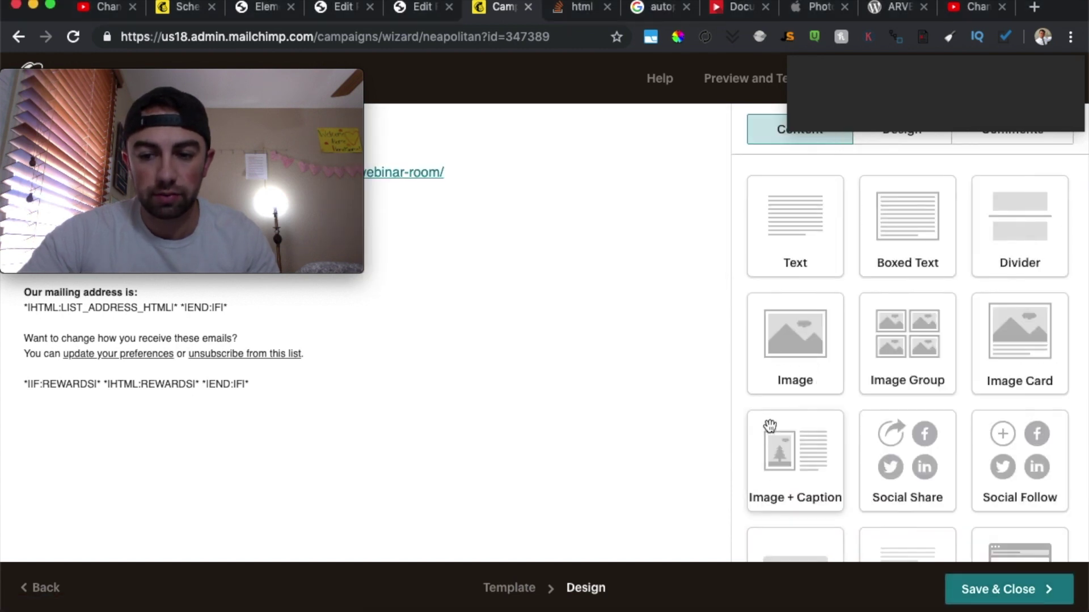
Step: Save and close the email design, check the campaign's Content section, and reopen the design to resolve its placeholder-text issue
click(969, 588)
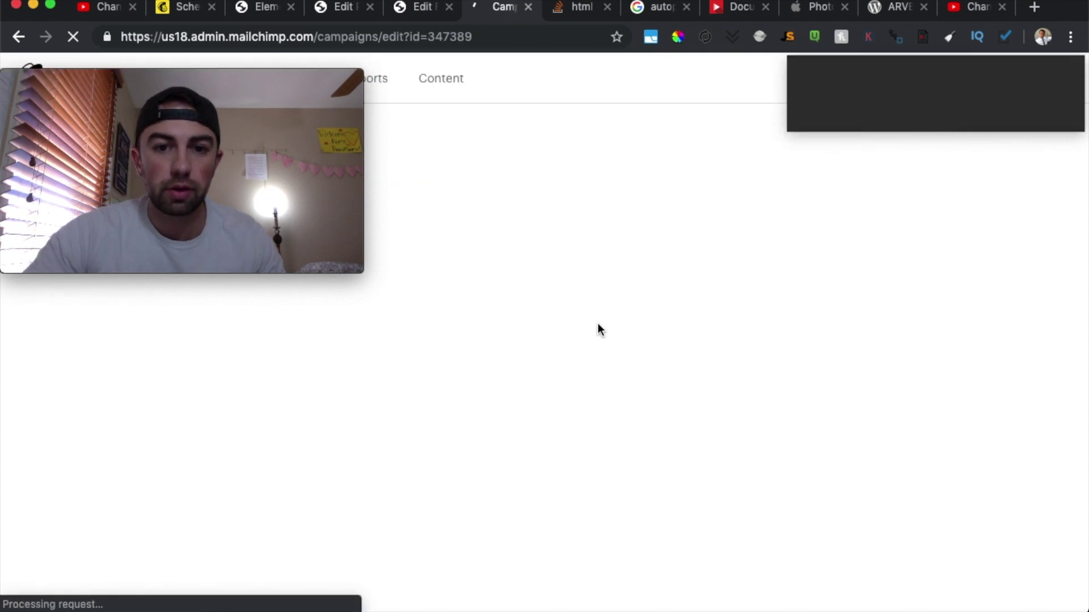
scroll(598, 325, down, 6)
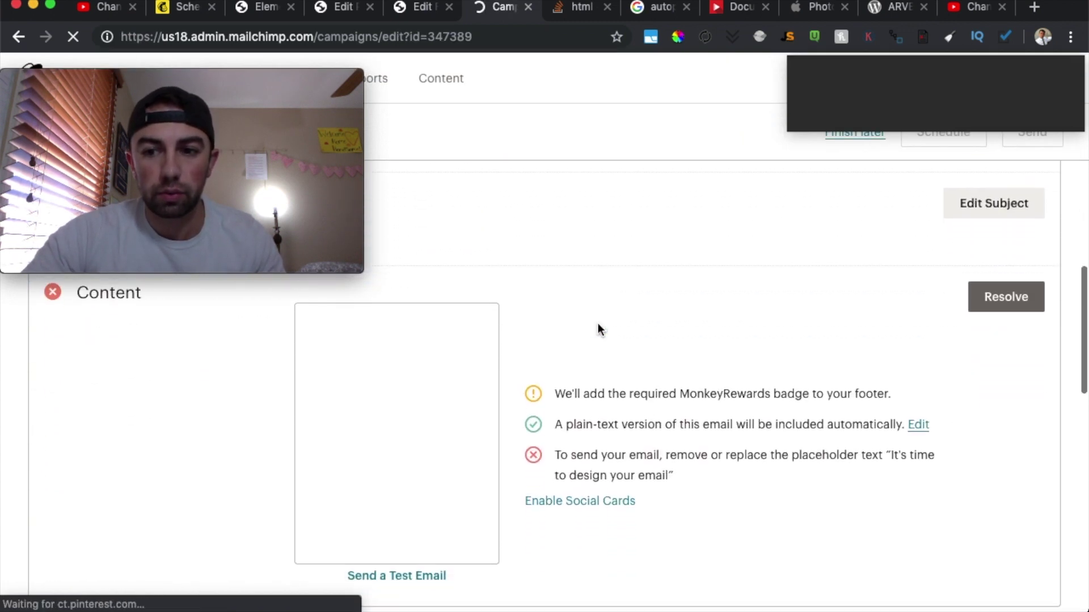
scroll(598, 329, down, 1)
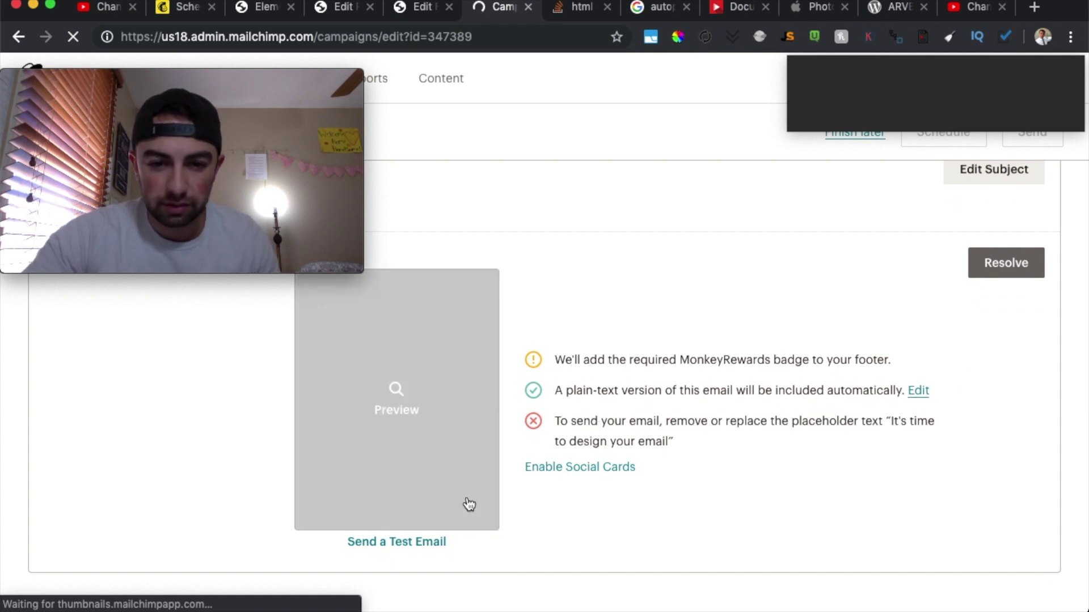
click(994, 261)
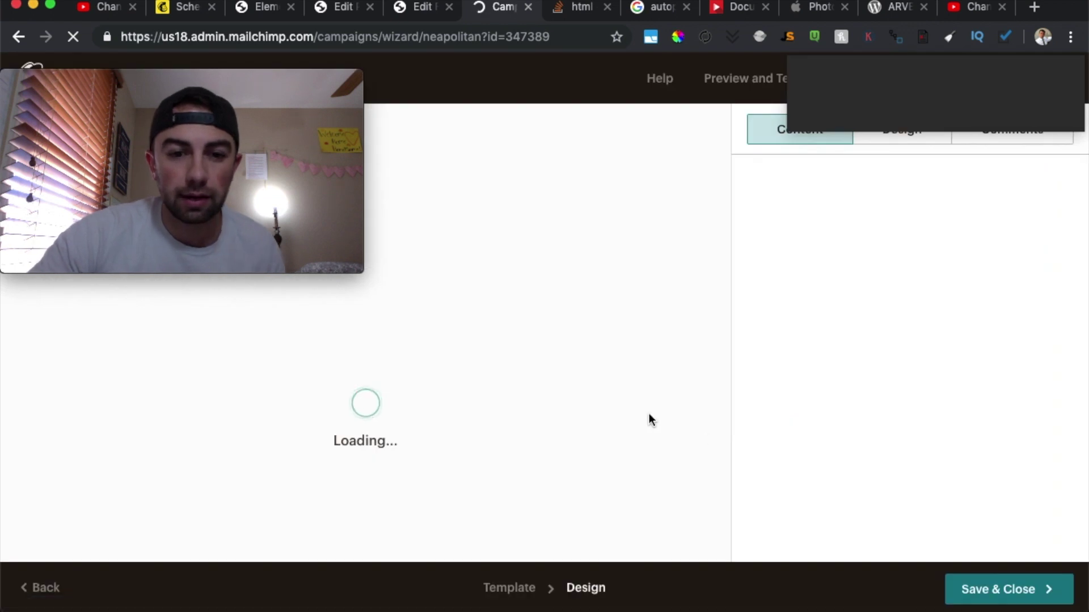
Step: Delete the "It's time to design your email." heading block from the email and return to the campaign overview
mouse_move(302, 89)
drag(301, 76, 301, 1)
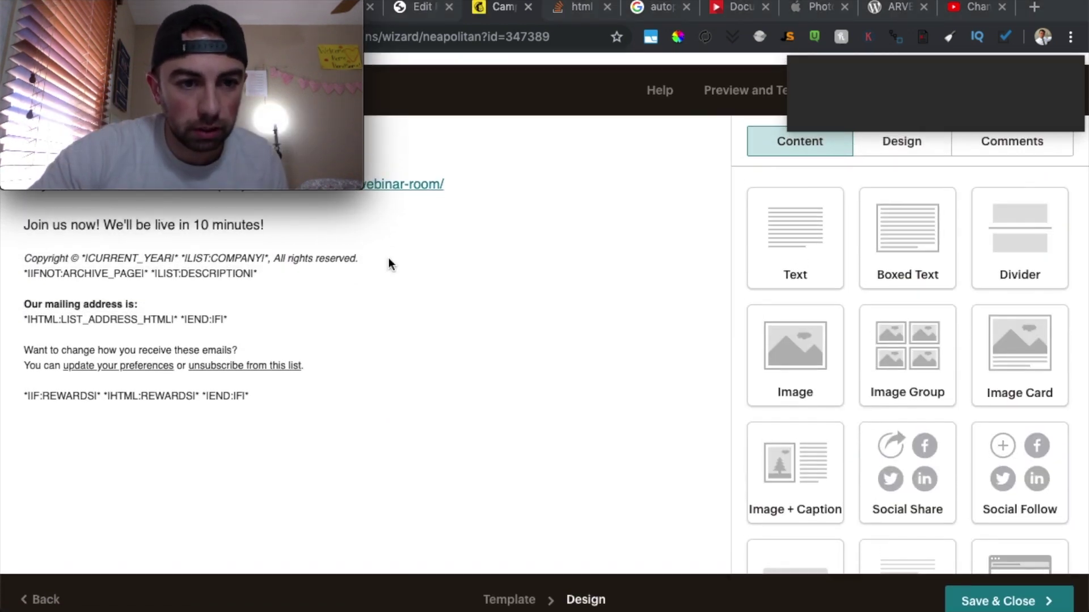
mouse_move(261, 4)
drag(262, 4, 606, 293)
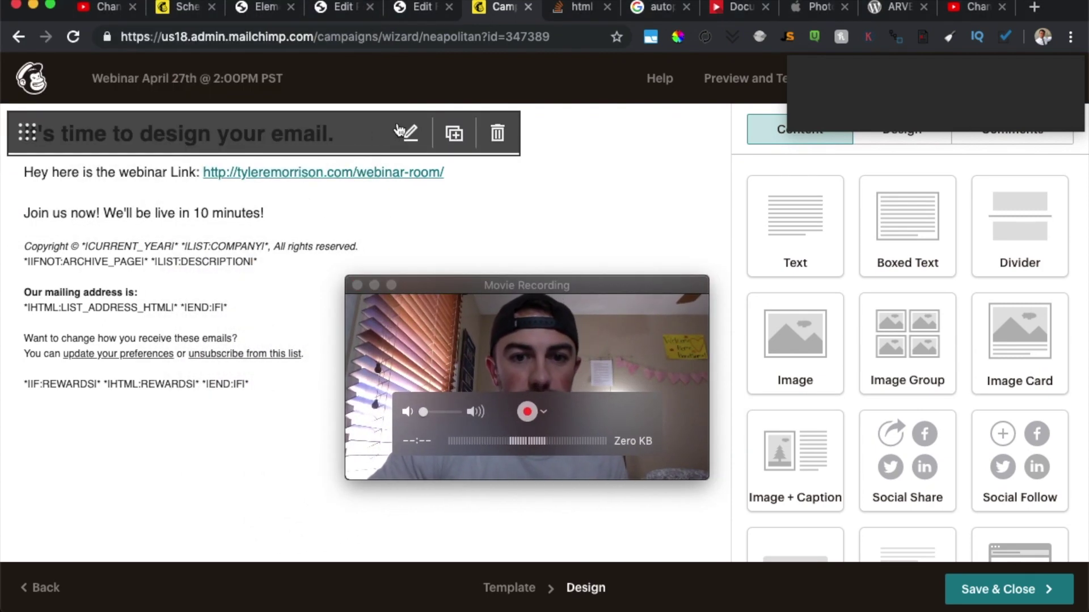
click(498, 133)
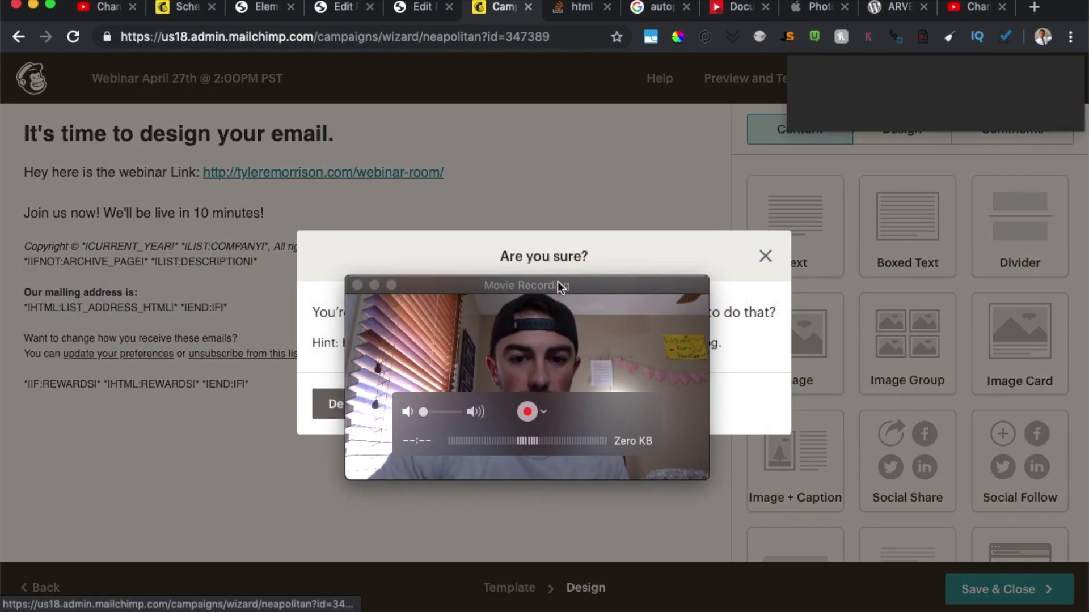
drag(557, 283, 321, 64)
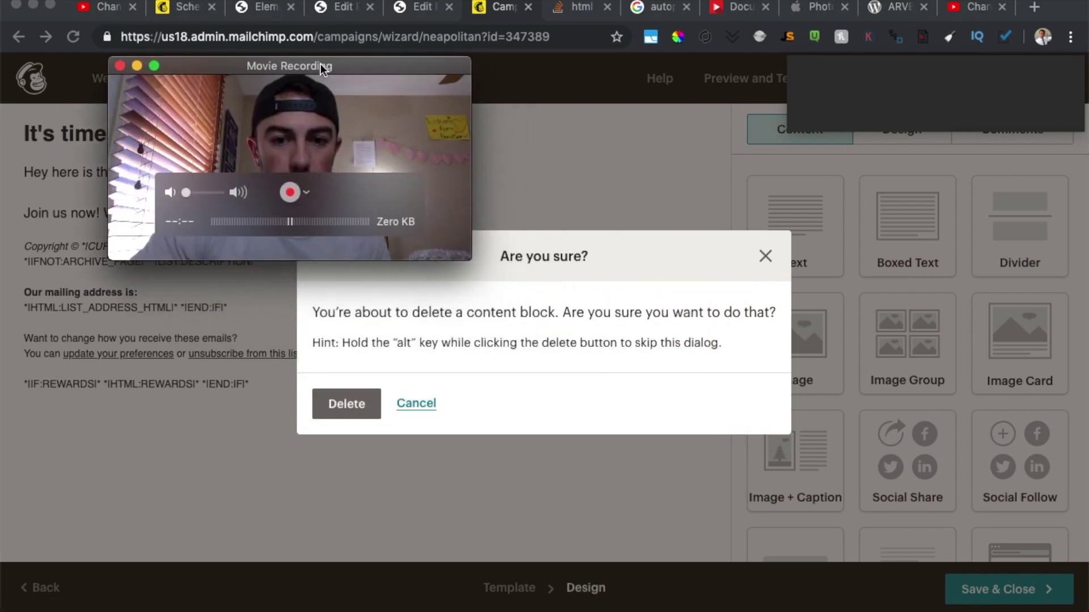
click(346, 401)
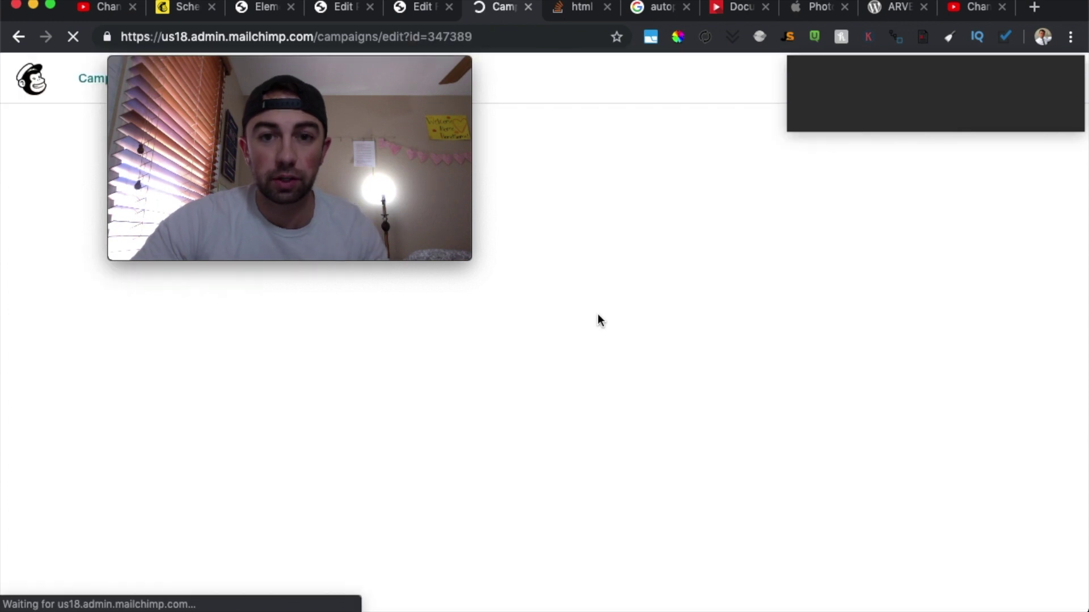
Step: Review the campaign overview's recipients, sender, subject and content sections to check that each is complete
scroll(598, 321, down, 6)
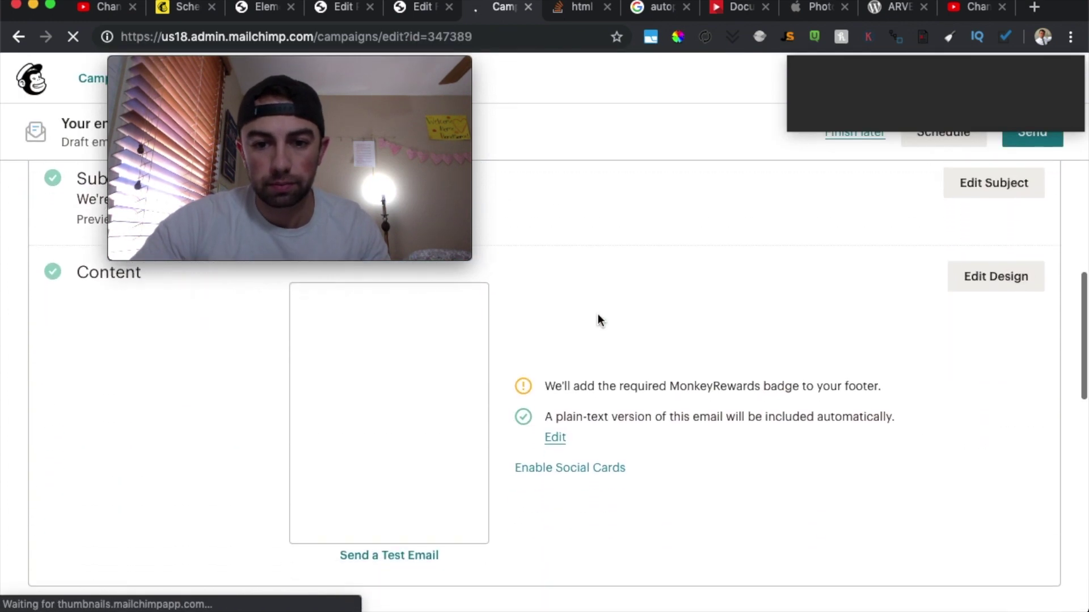
scroll(597, 314, up, 4)
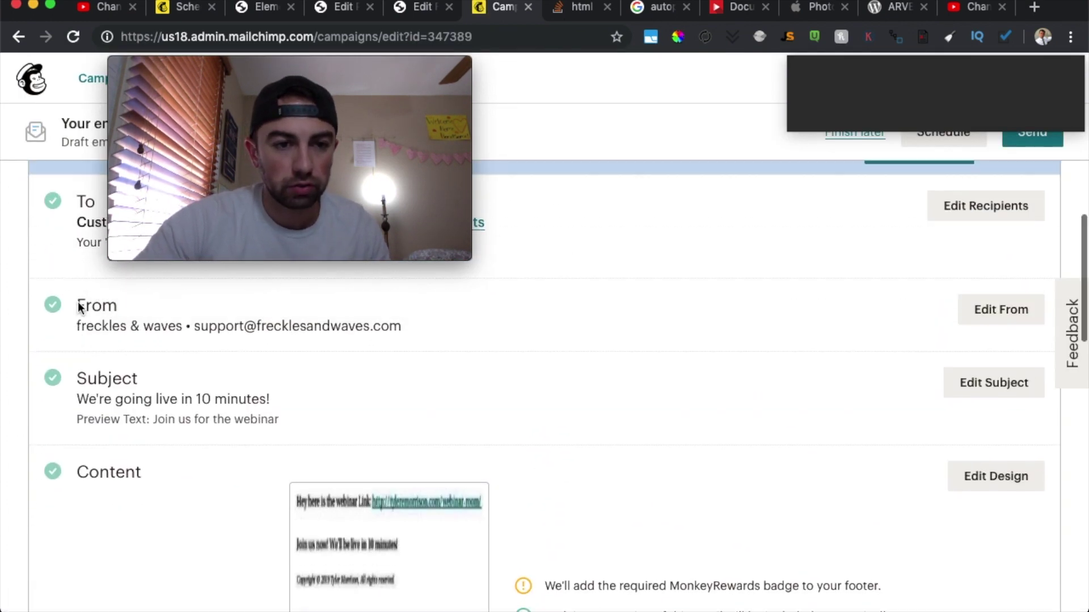
scroll(80, 306, up, 3)
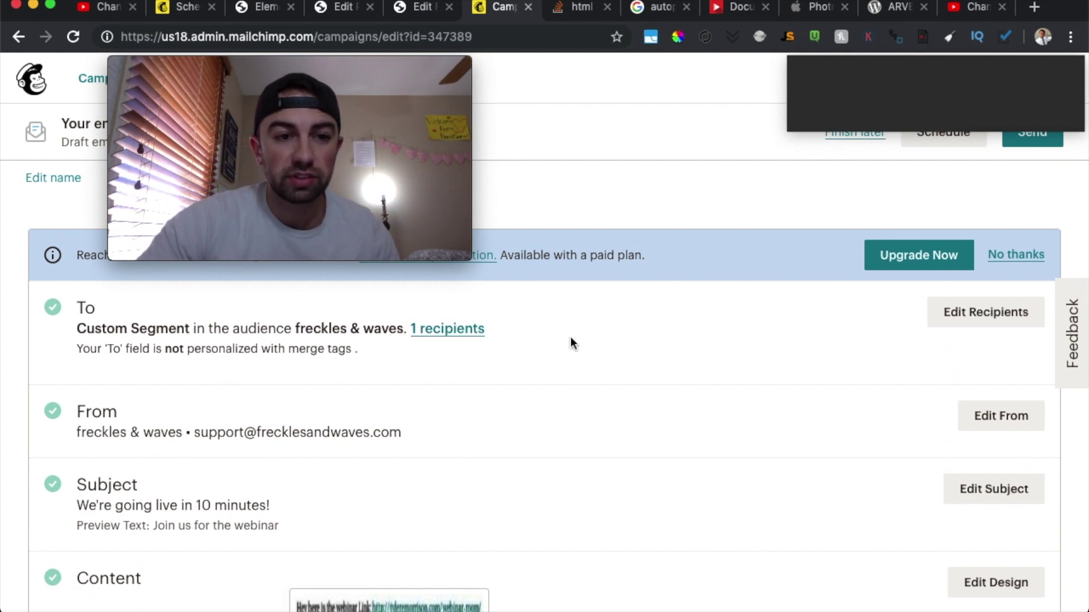
scroll(571, 336, up, 2)
drag(376, 68, 335, 37)
scroll(399, 320, down, 5)
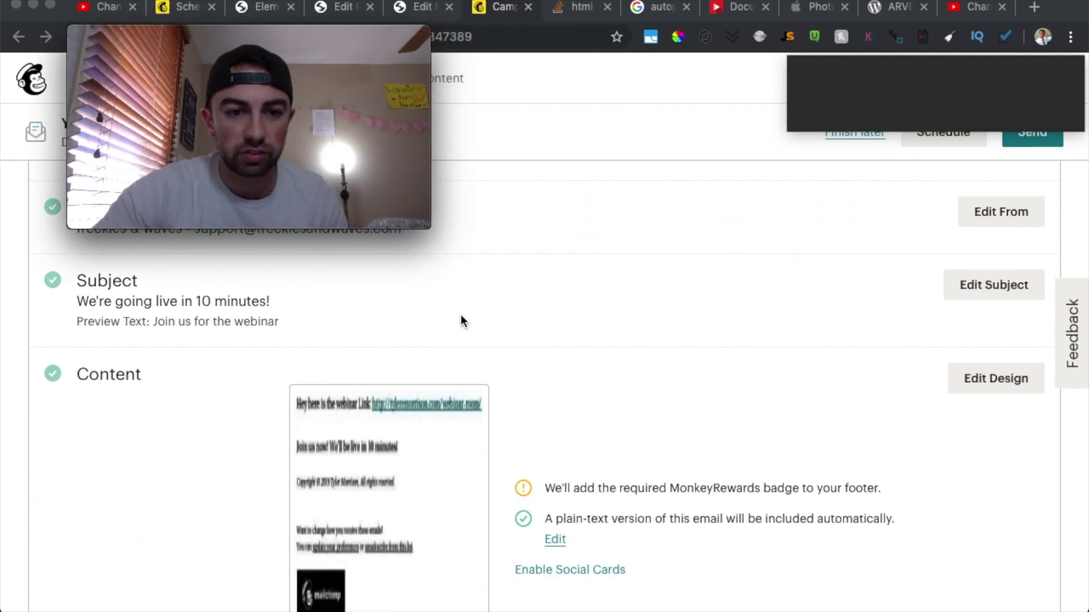
scroll(546, 423, down, 2)
scroll(1009, 250, up, 7)
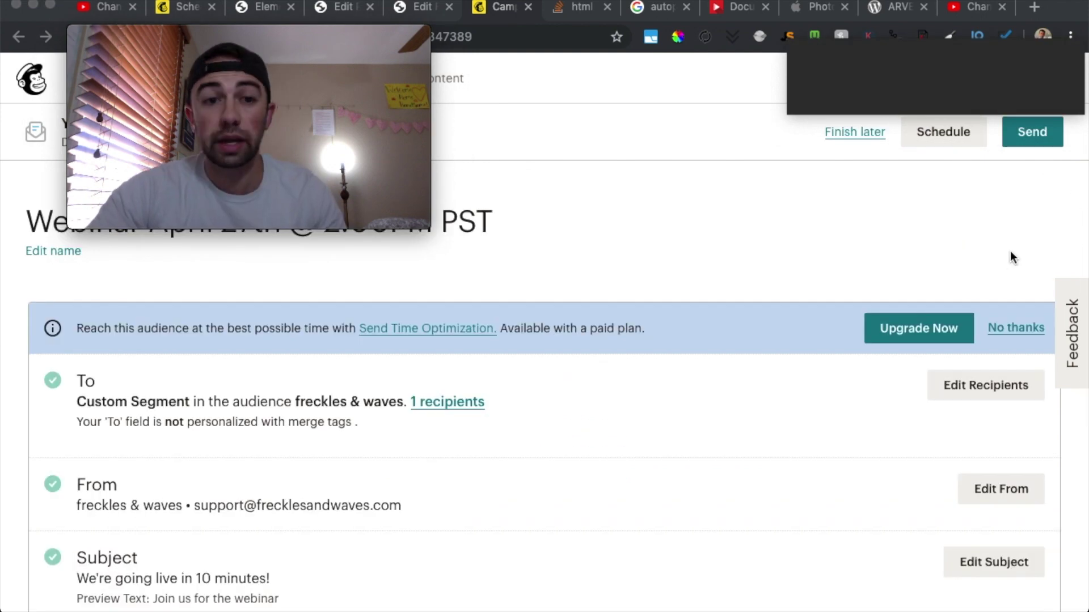
Step: Open the campaign's schedule settings and set the delivery date to April 27 2019
click(953, 133)
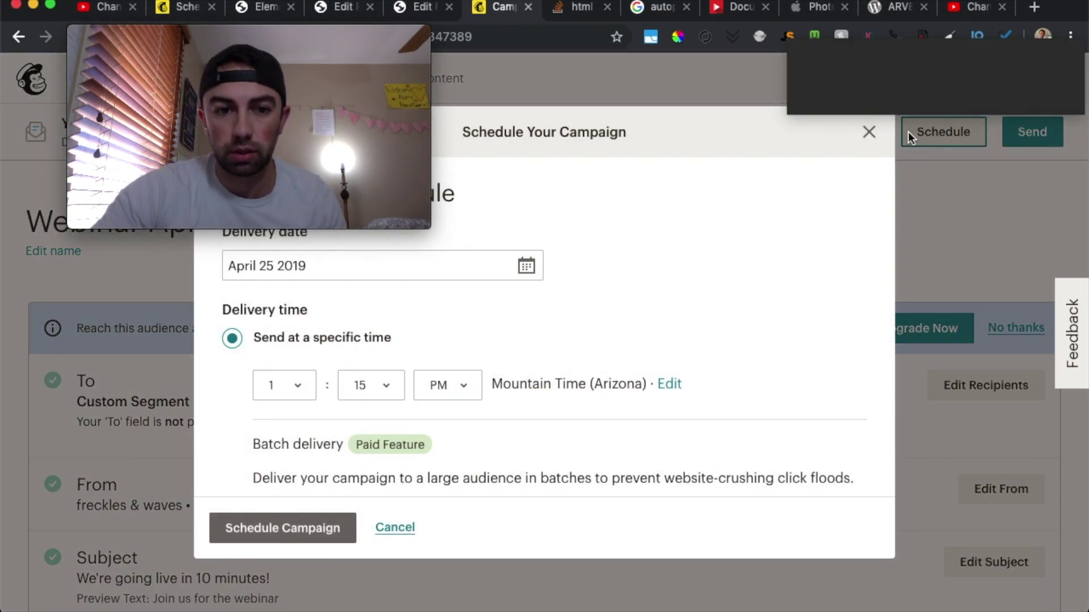
drag(367, 29, 260, 0)
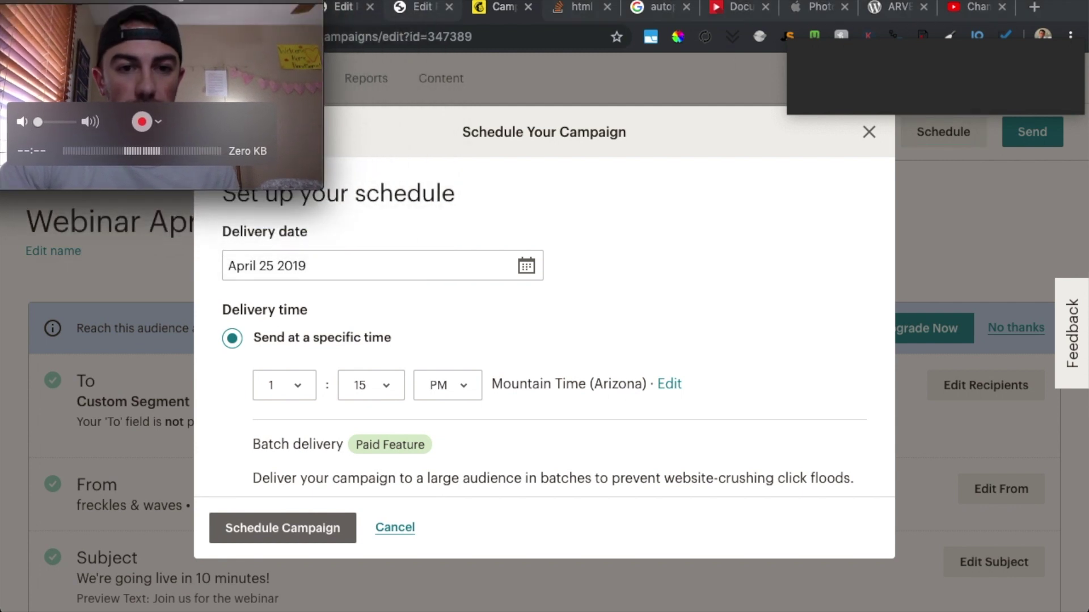
click(470, 120)
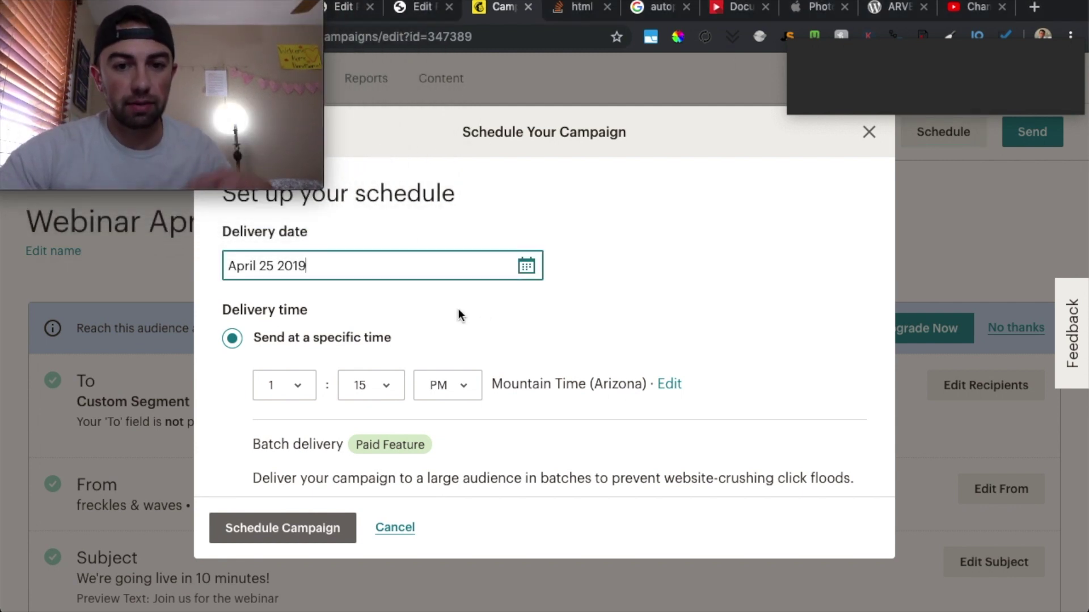
click(527, 267)
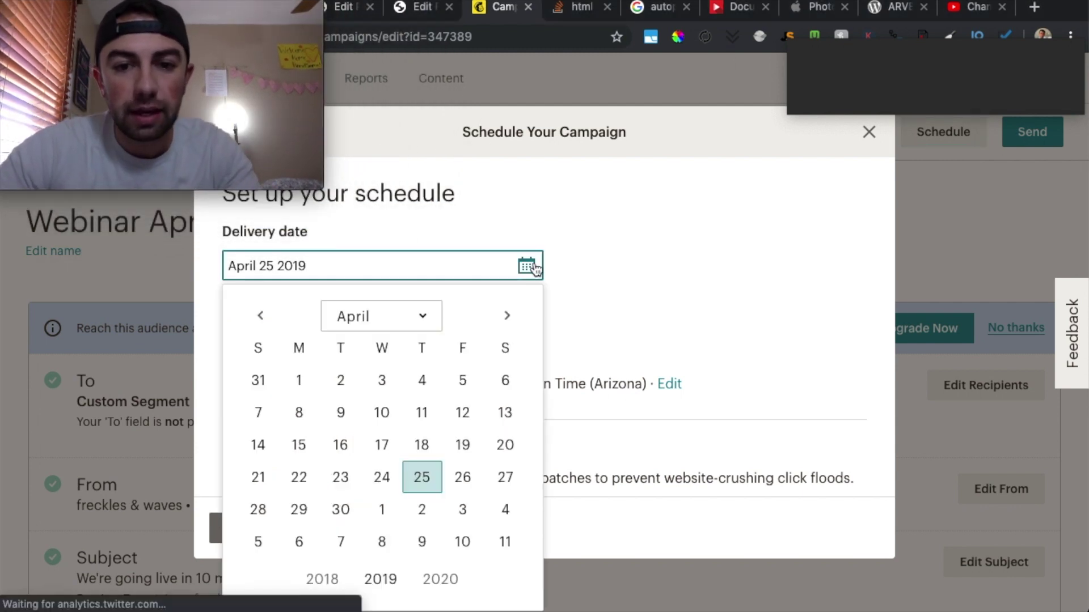
click(503, 478)
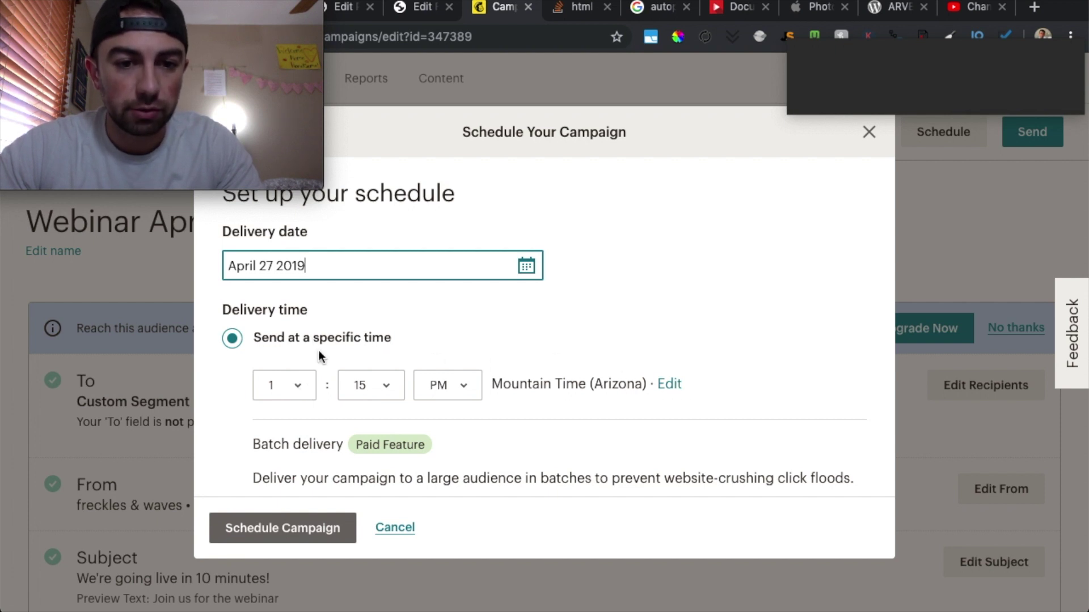
Step: Set the delivery time to 1:45 PM, look over the remaining delivery options, and close the schedule settings without scheduling the campaign
click(294, 388)
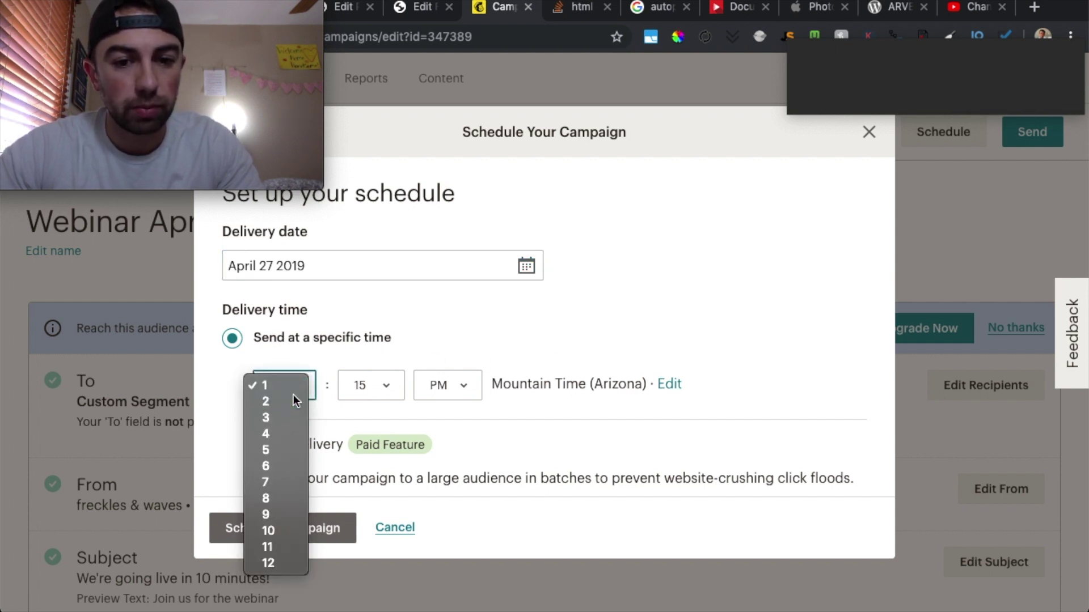
click(294, 396)
click(297, 385)
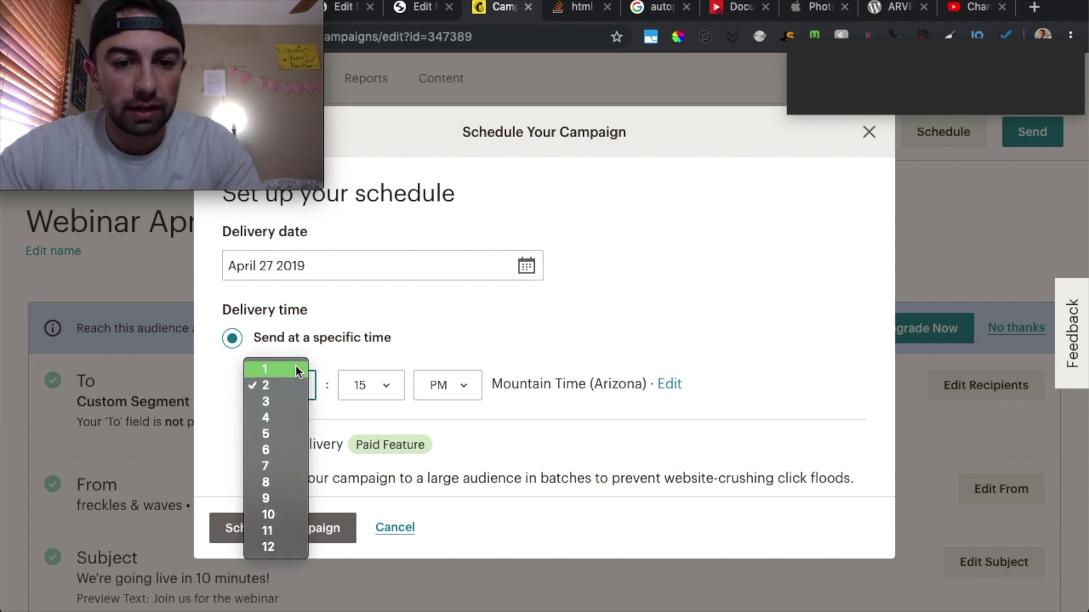
click(296, 369)
click(378, 383)
click(380, 418)
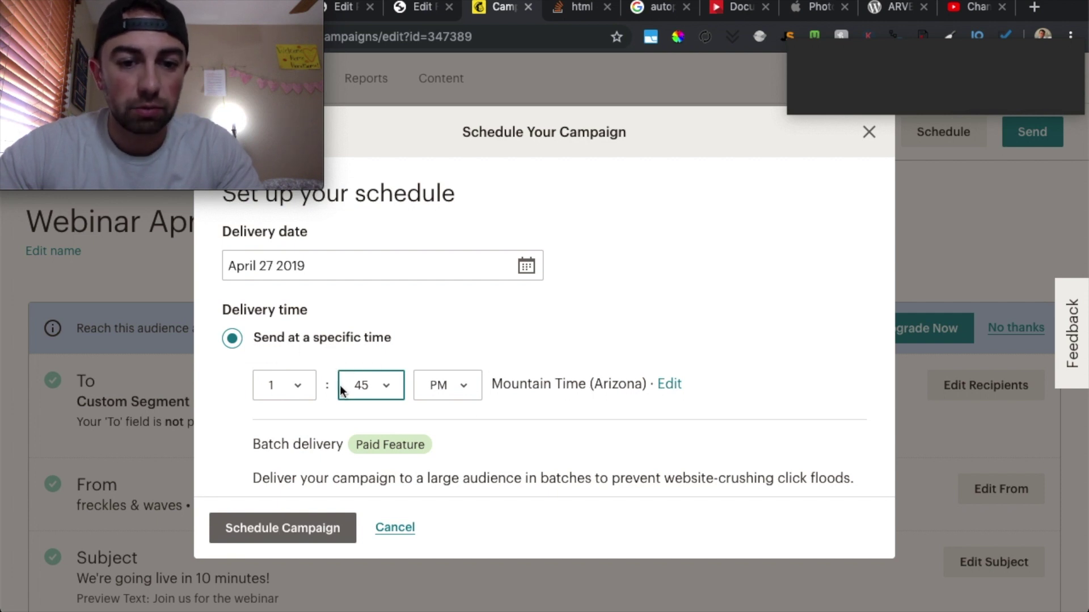
click(401, 386)
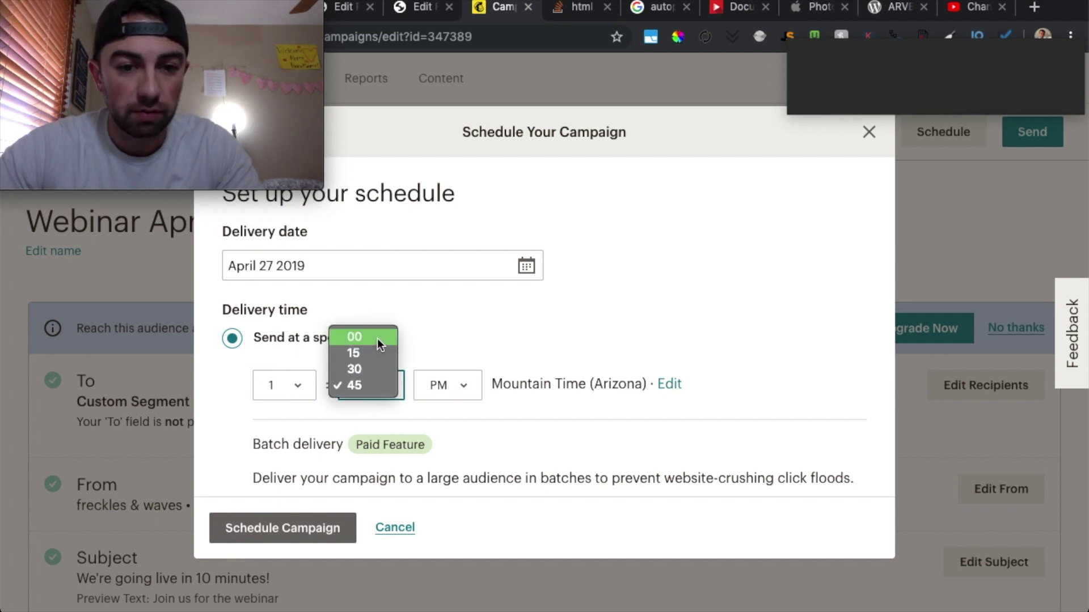
click(389, 386)
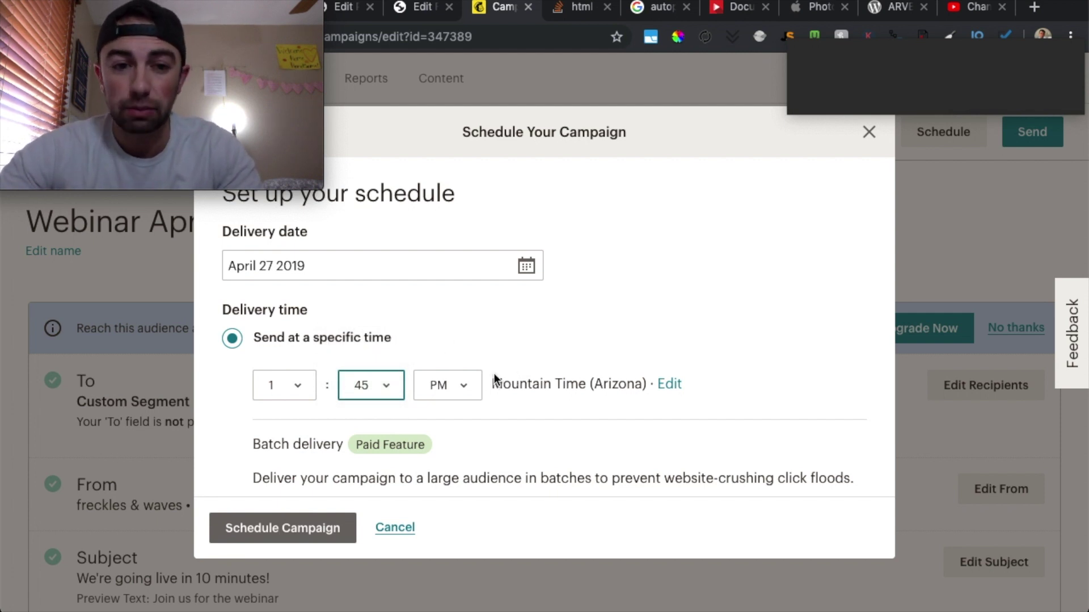
scroll(373, 319, down, 5)
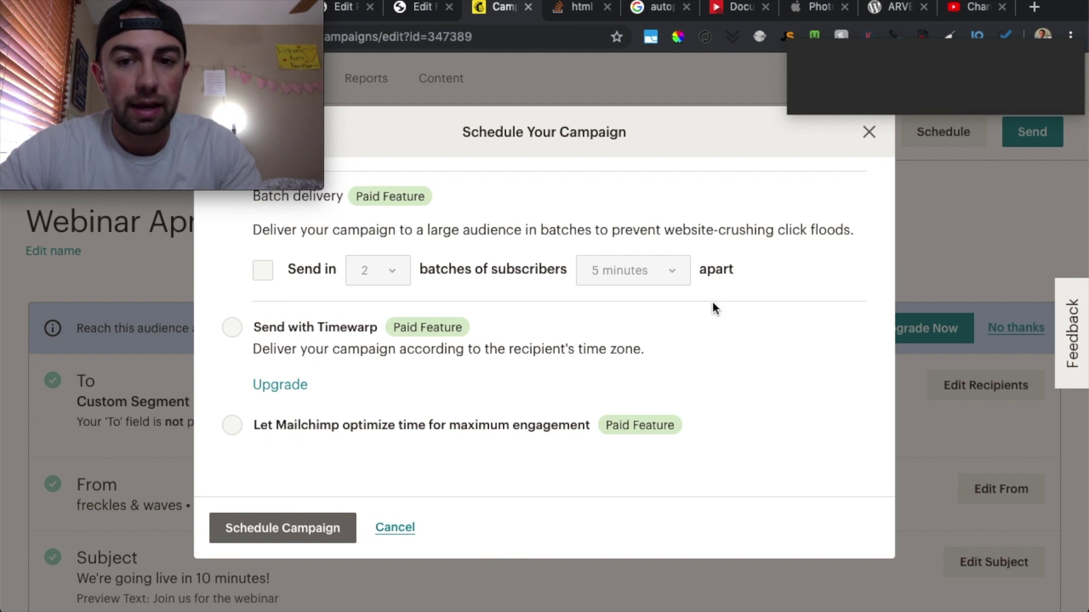
click(866, 134)
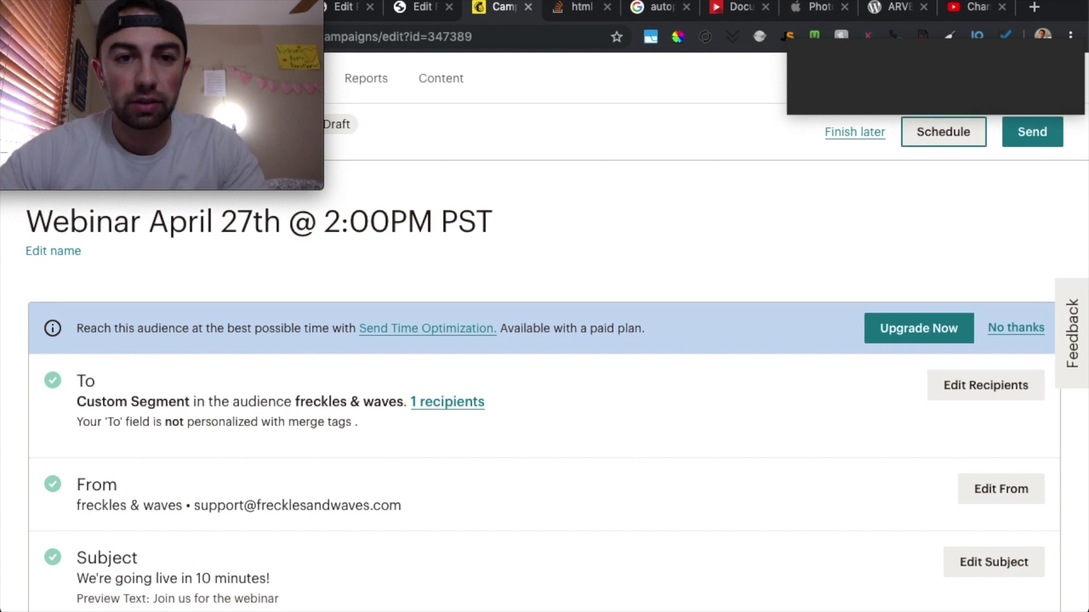
Step: Switch to the Webinar Room page's WordPress edit screen and open the page in Elementor
drag(233, 3, 261, 176)
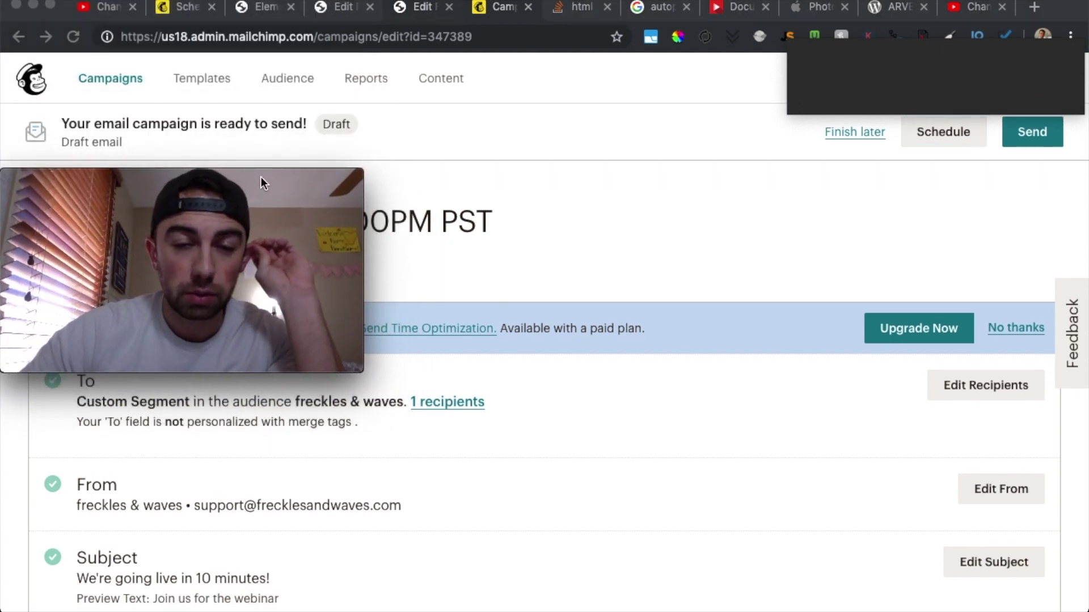
click(336, 10)
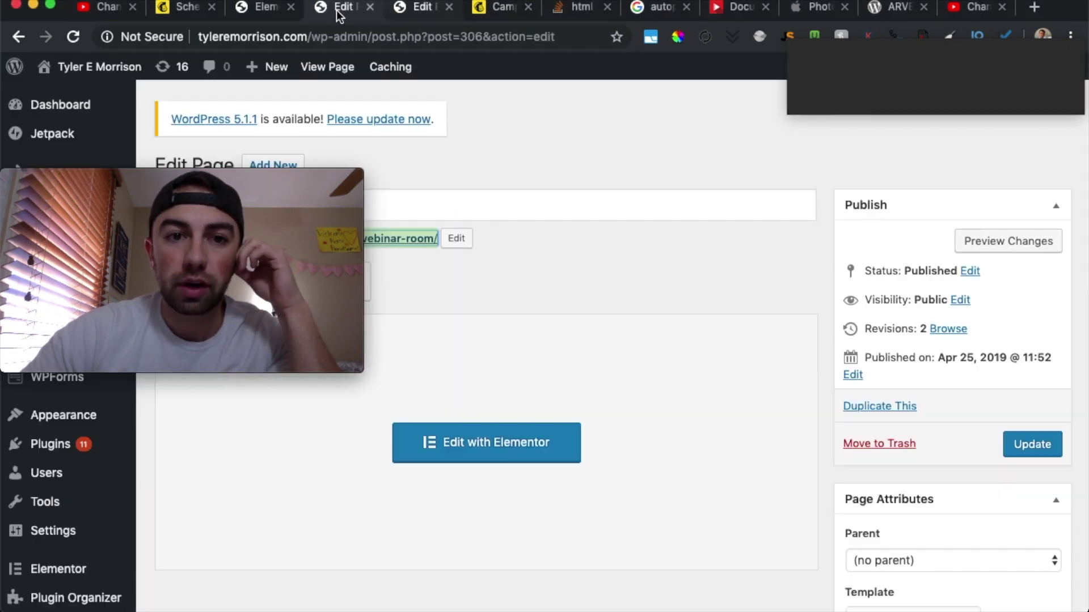
click(457, 238)
click(645, 232)
mouse_move(347, 171)
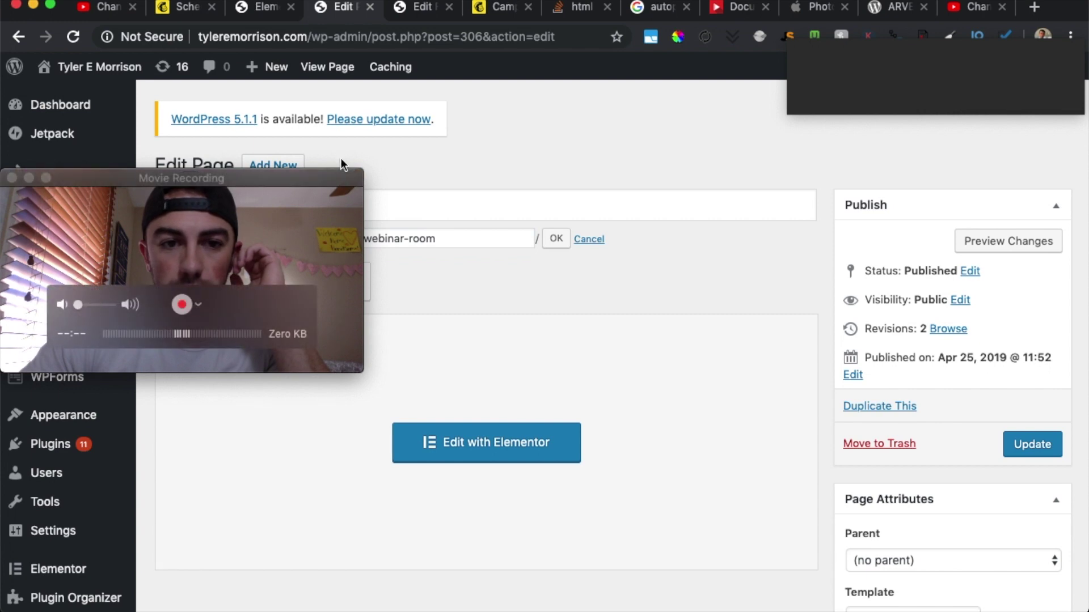
drag(334, 183, 334, 379)
click(556, 448)
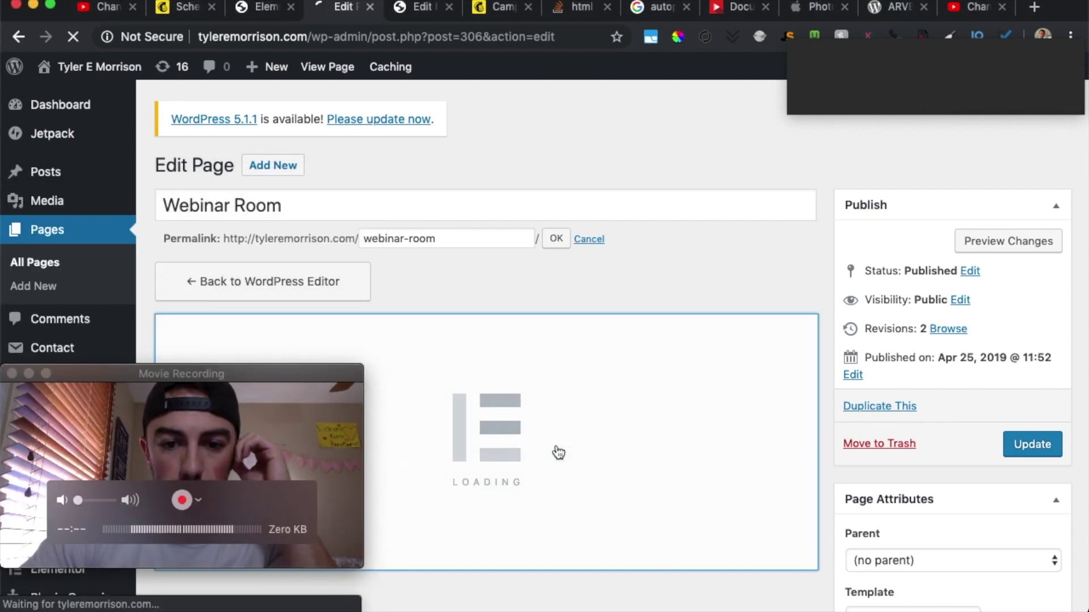
Step: Select the HTML widget below the offer button and cut its entire full-screen fixed-position div code
drag(277, 370, 245, 2)
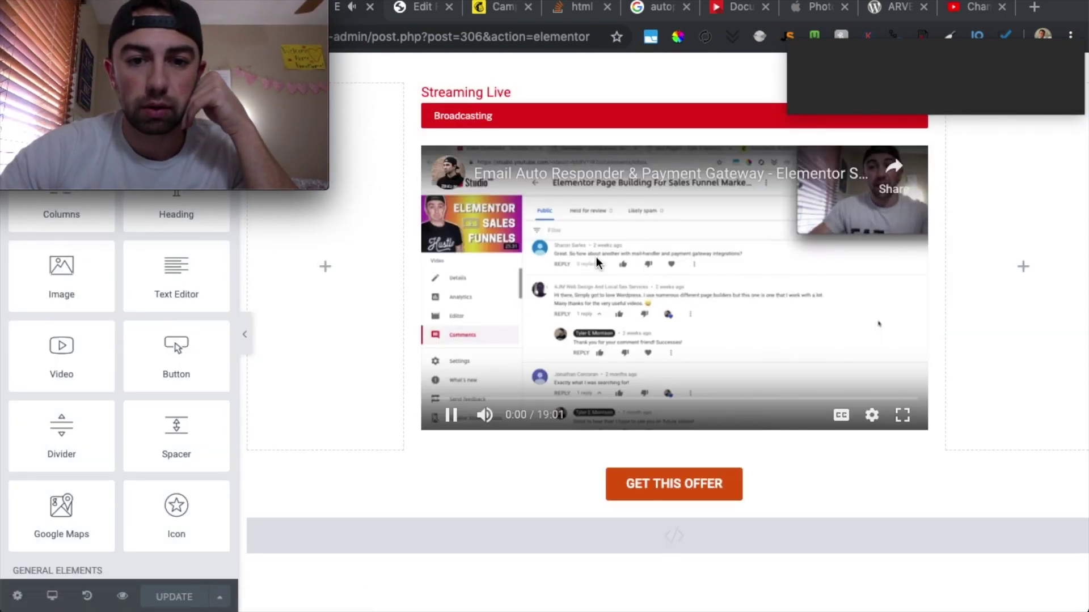
click(552, 252)
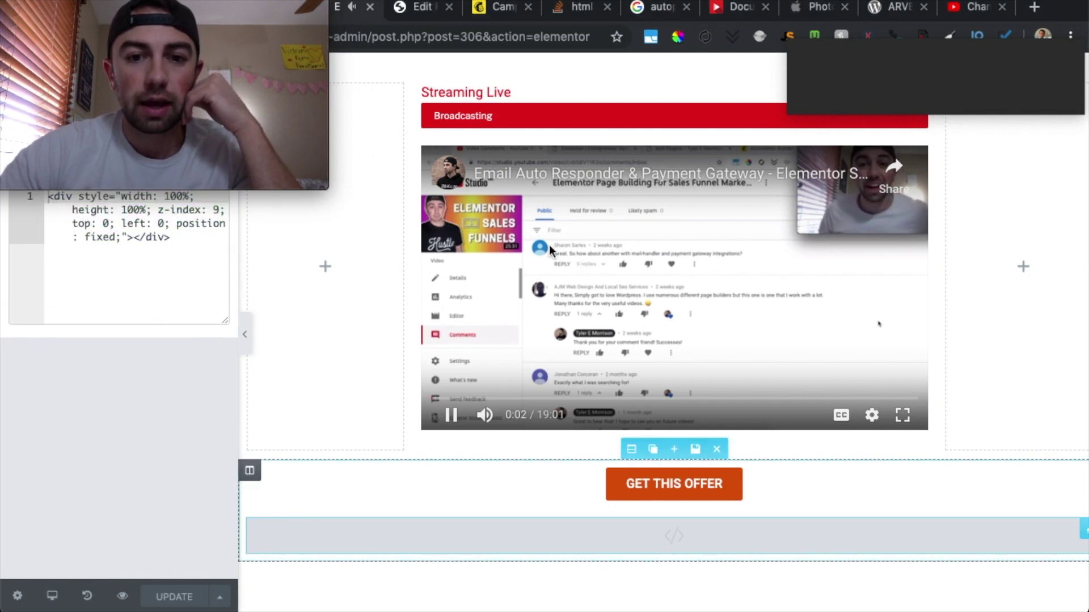
drag(137, 19, 154, 337)
click(174, 237)
drag(173, 237, 49, 195)
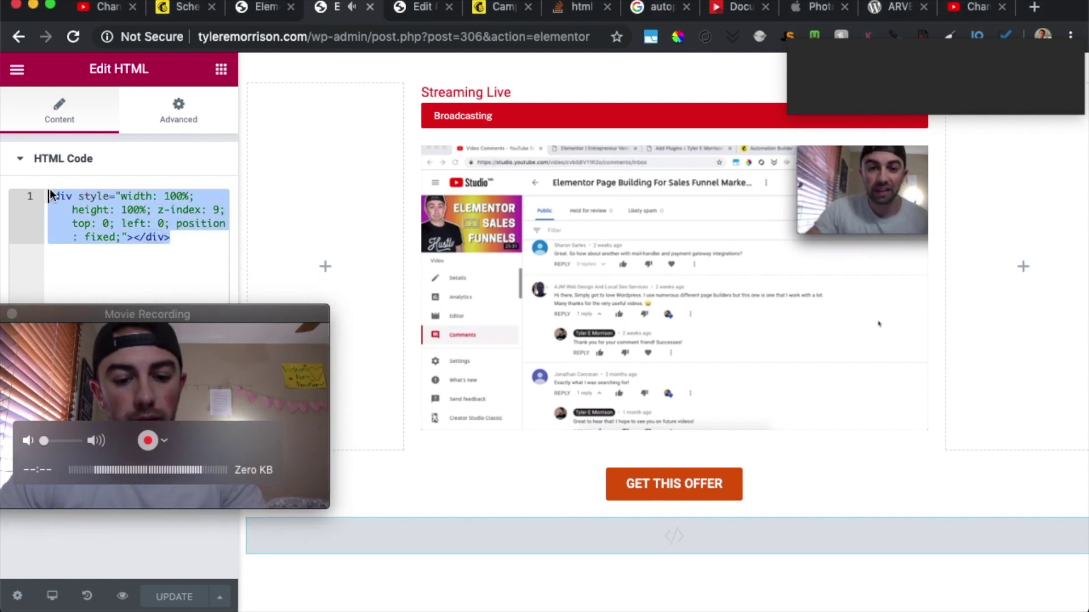
right_click(80, 201)
click(125, 300)
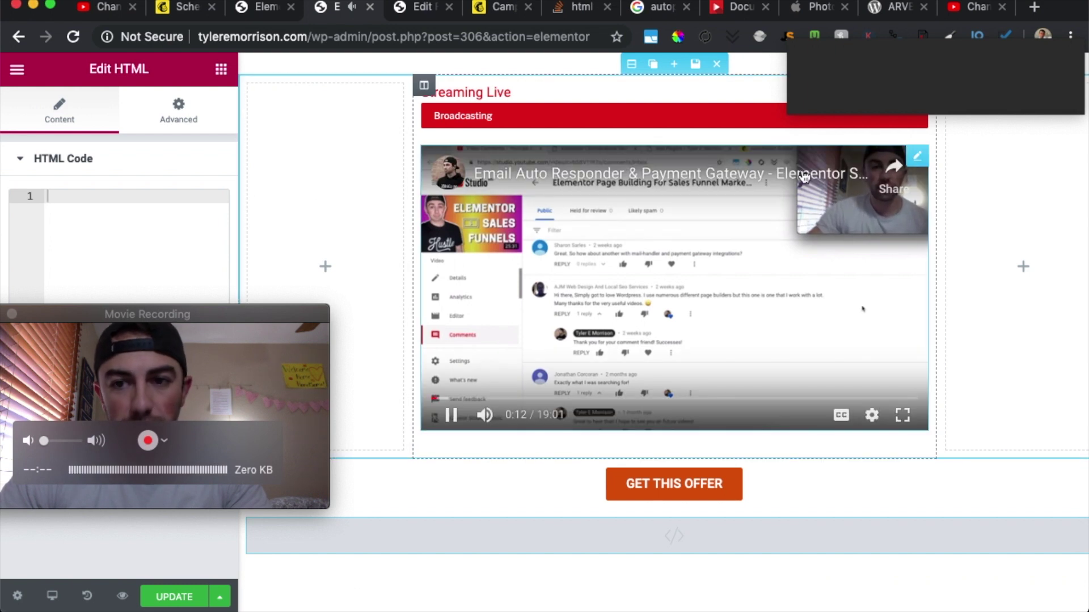
Step: Open the broadcast video's ARVE shortcode for editing and highlight part of its YouTube URL
click(879, 313)
drag(185, 317, 285, 395)
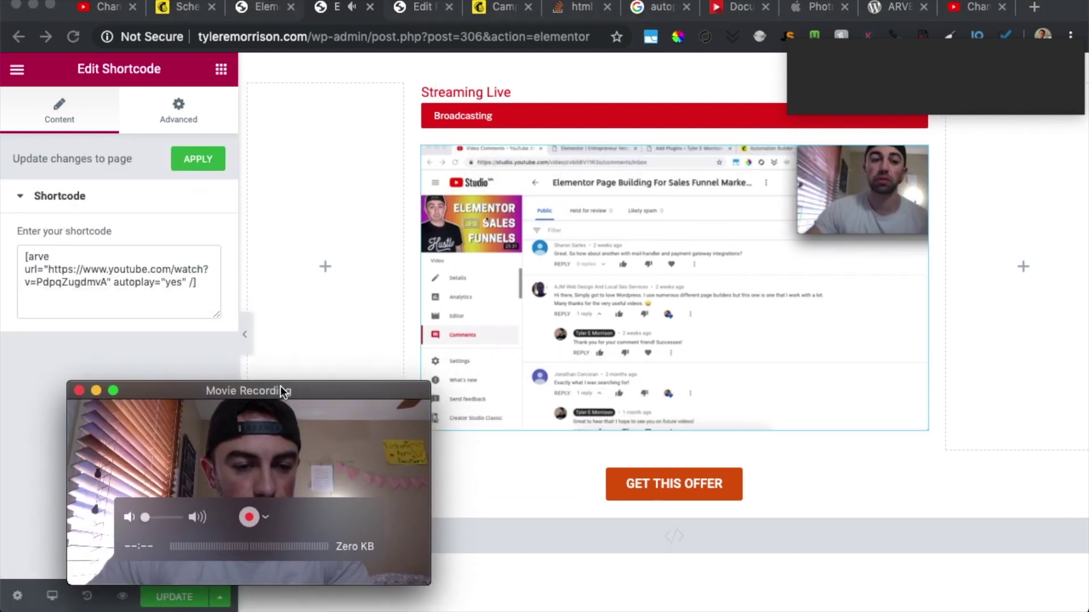
click(104, 276)
drag(104, 276, 49, 264)
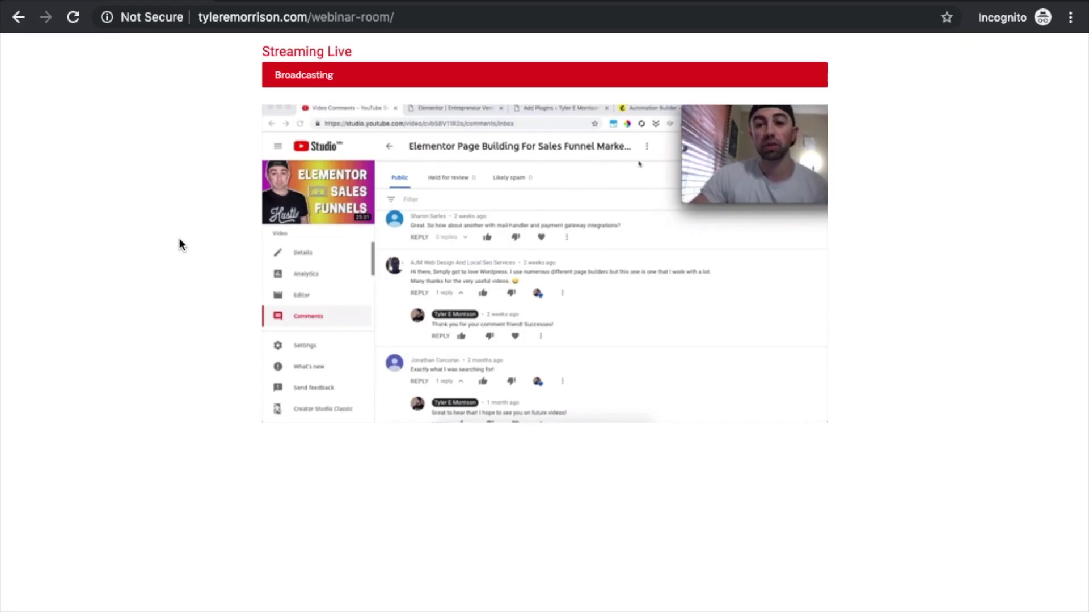
Step: Return to the Elementor editor, reload it, and cut the whole full-screen fixed-position div code from the HTML widget
key(ctrl+Left)
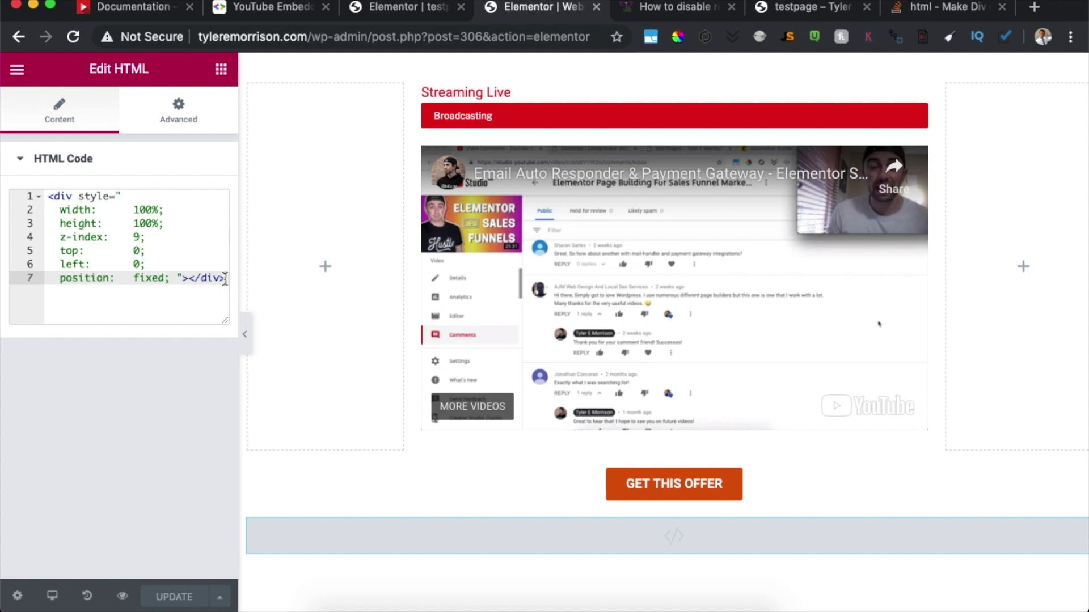
click(76, 36)
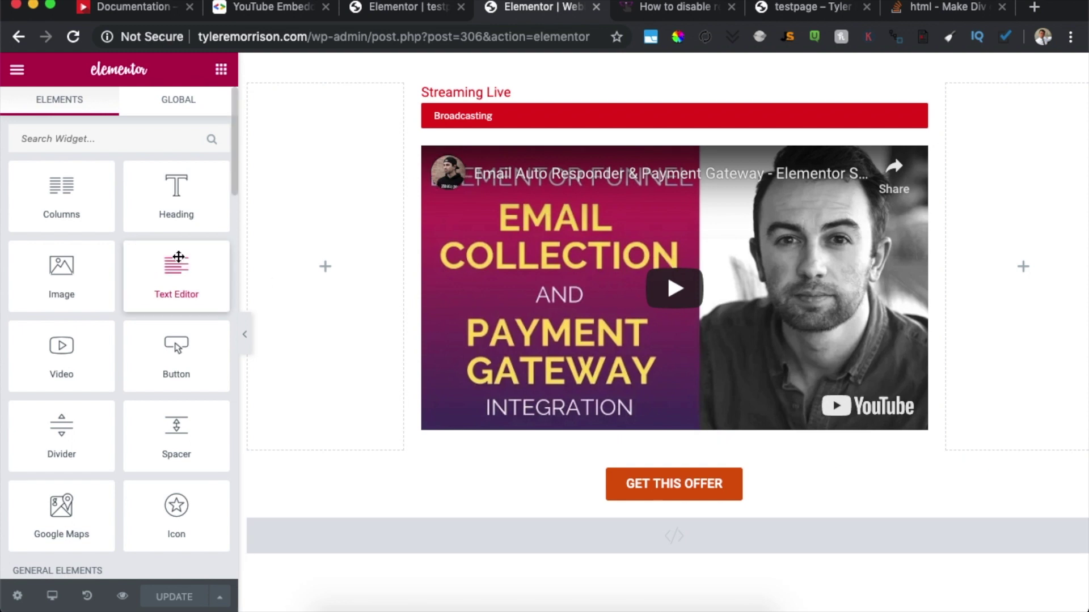
click(809, 267)
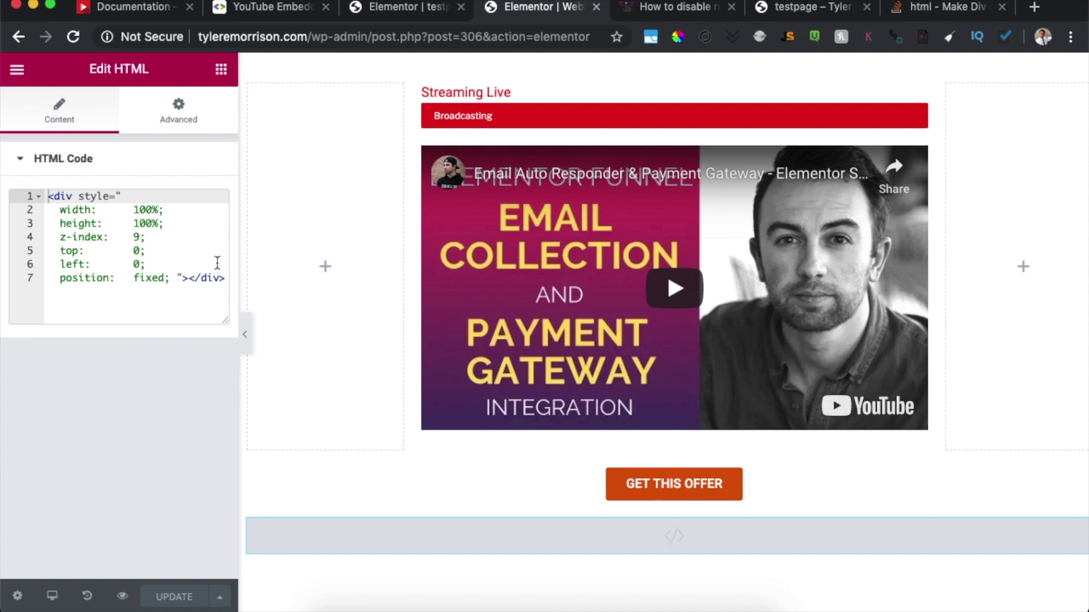
drag(226, 278, 49, 196)
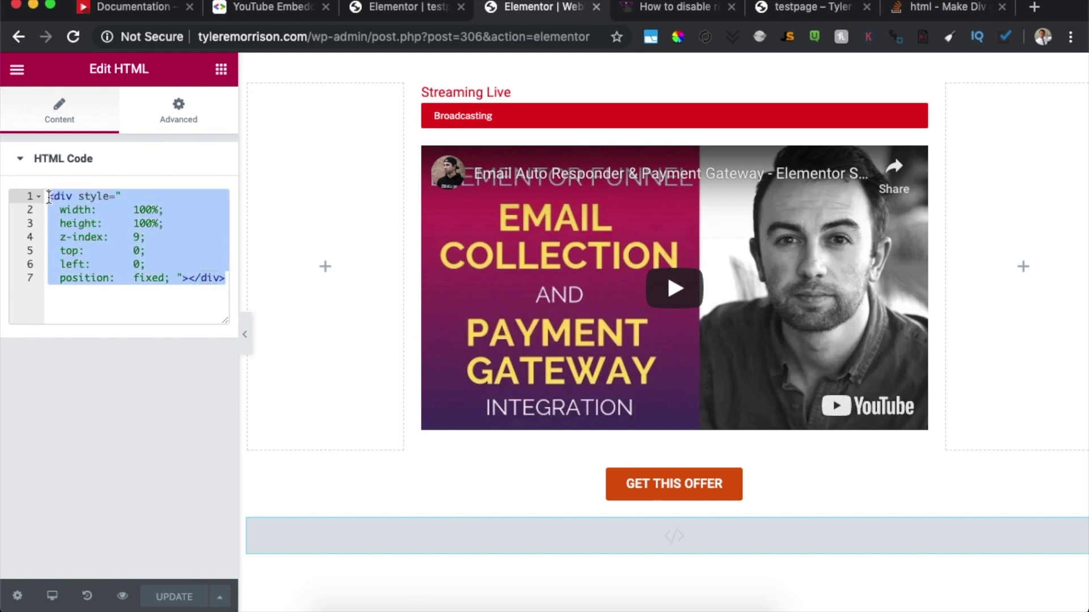
right_click(150, 236)
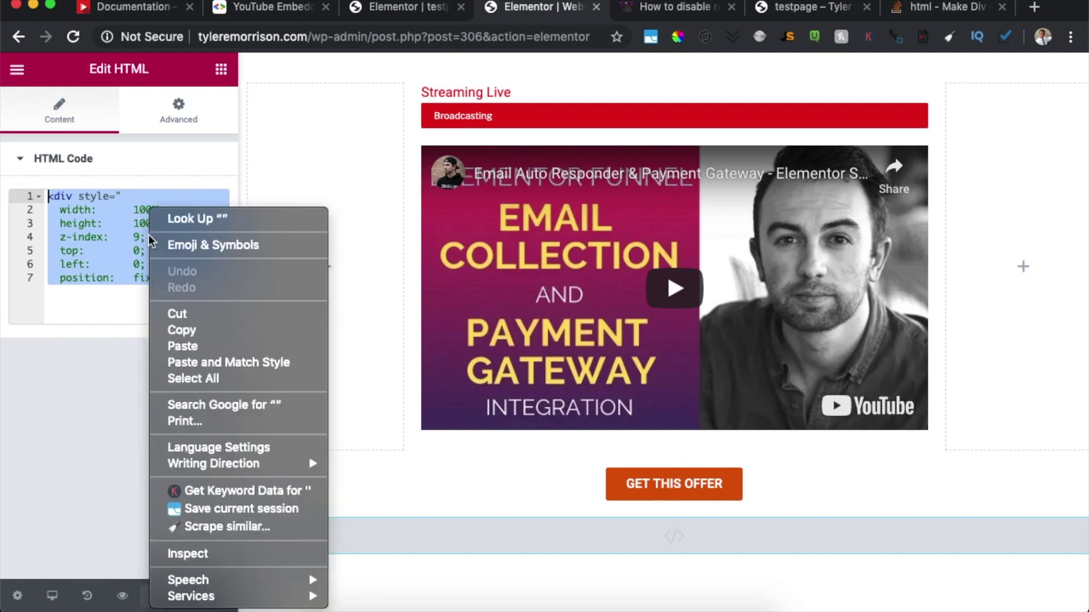
click(194, 313)
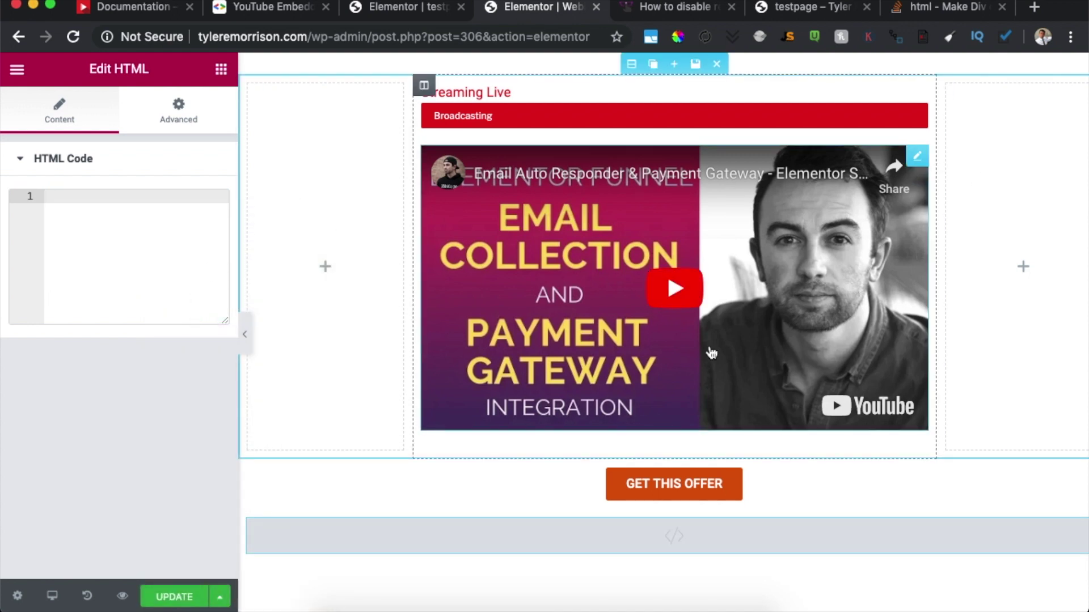
Step: Re-enter the autoplay value as "yes" in the broadcast video's shortcode and apply the change
click(922, 158)
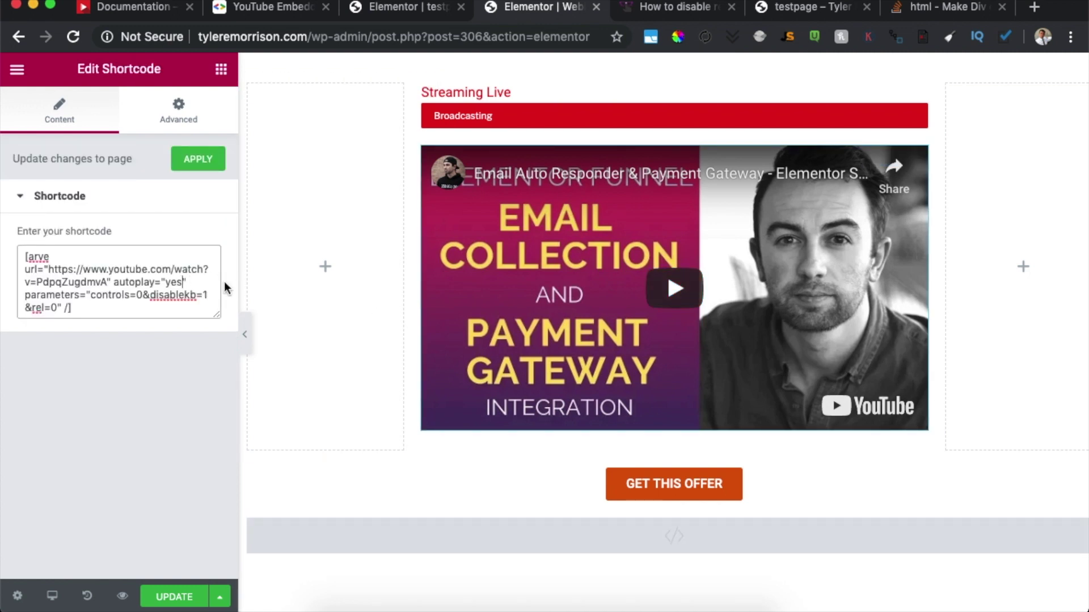
key(BackSpace)
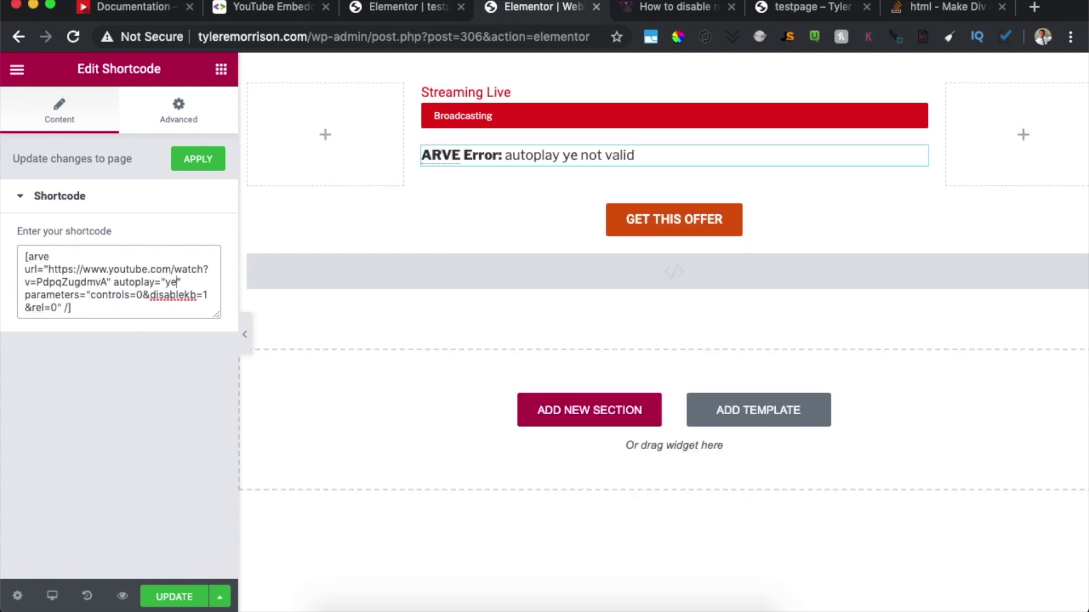
text(s)
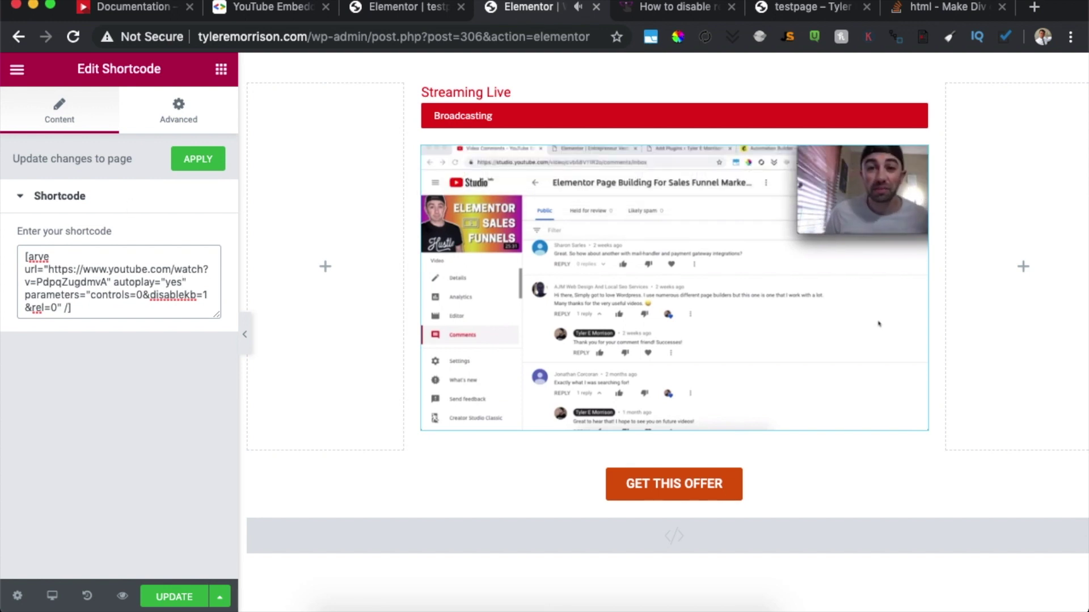
click(198, 159)
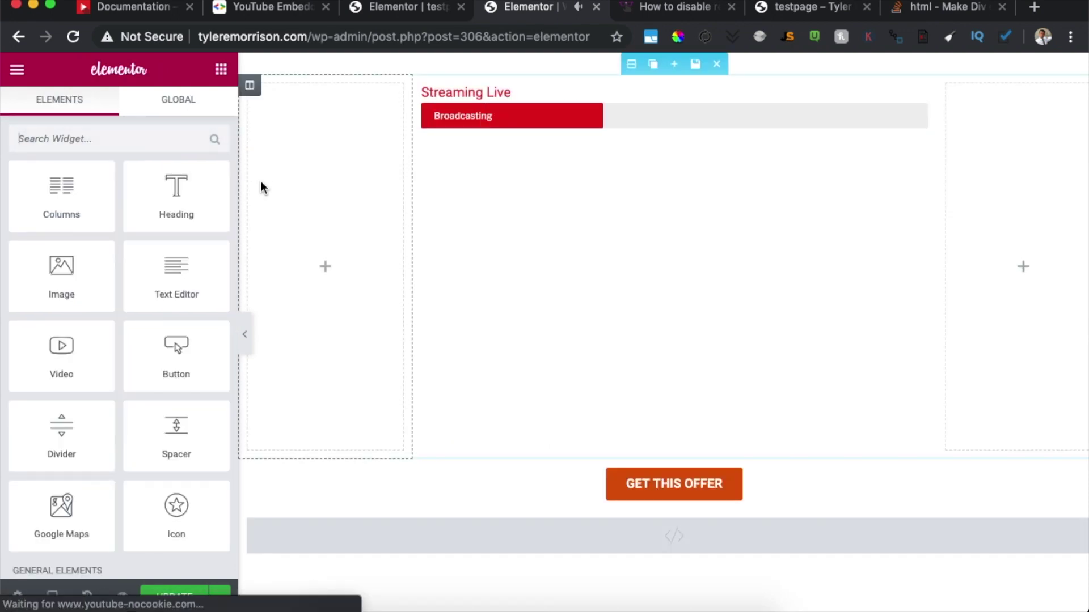
Step: Paste the full-screen fixed-position div code back into the HTML widget below the offer button and update the page
click(577, 543)
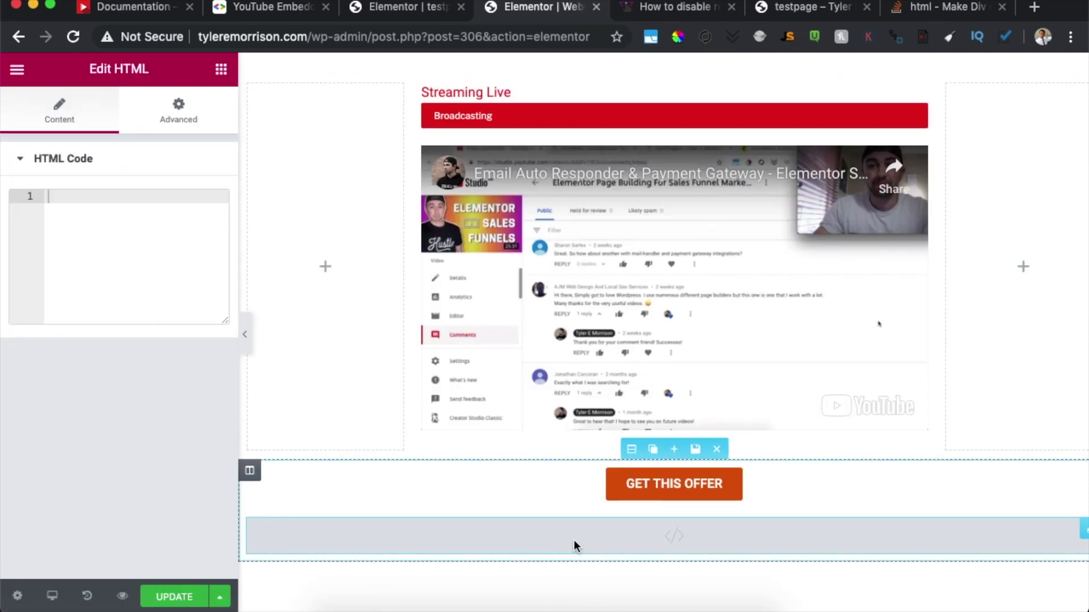
key(super+v)
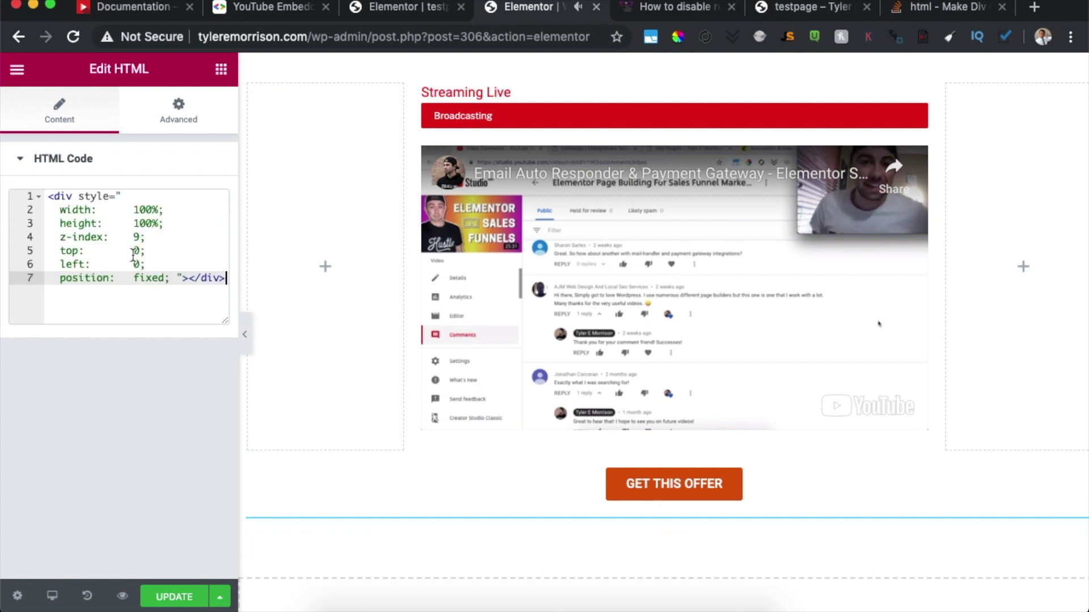
click(192, 602)
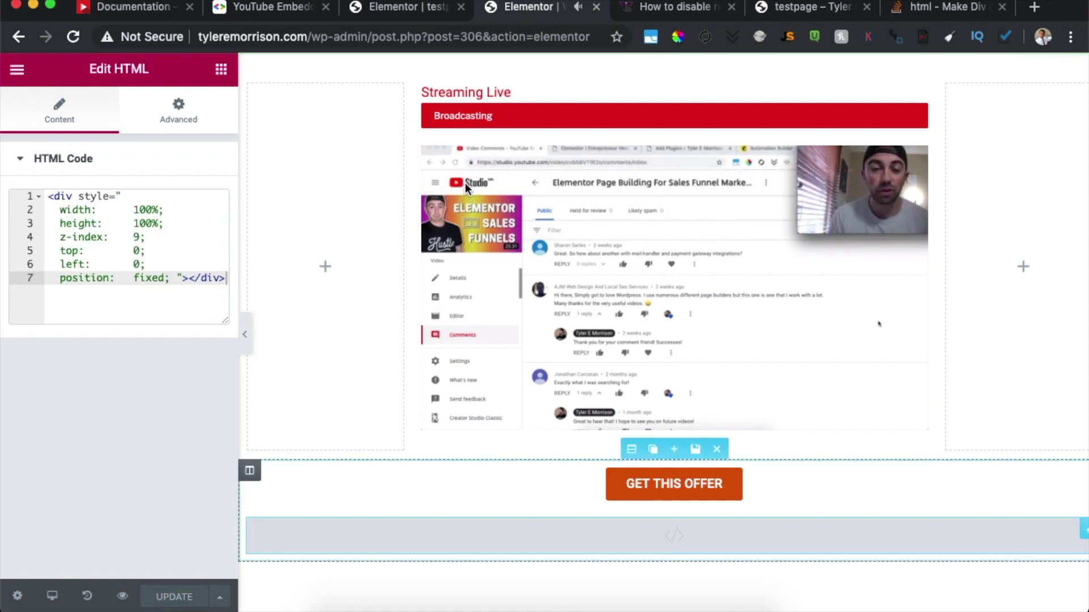
Step: Reload the published webinar-room page in the incognito window to check the broadcast, and return to the Elementor editor
key(ctrl+Right)
key(super+r)
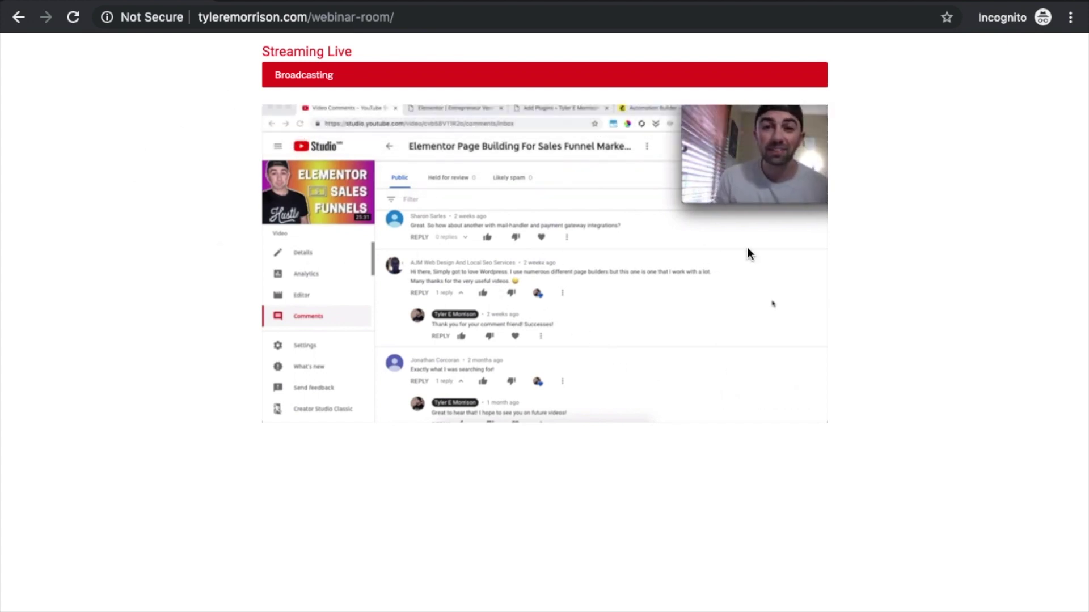
key(ctrl+Left)
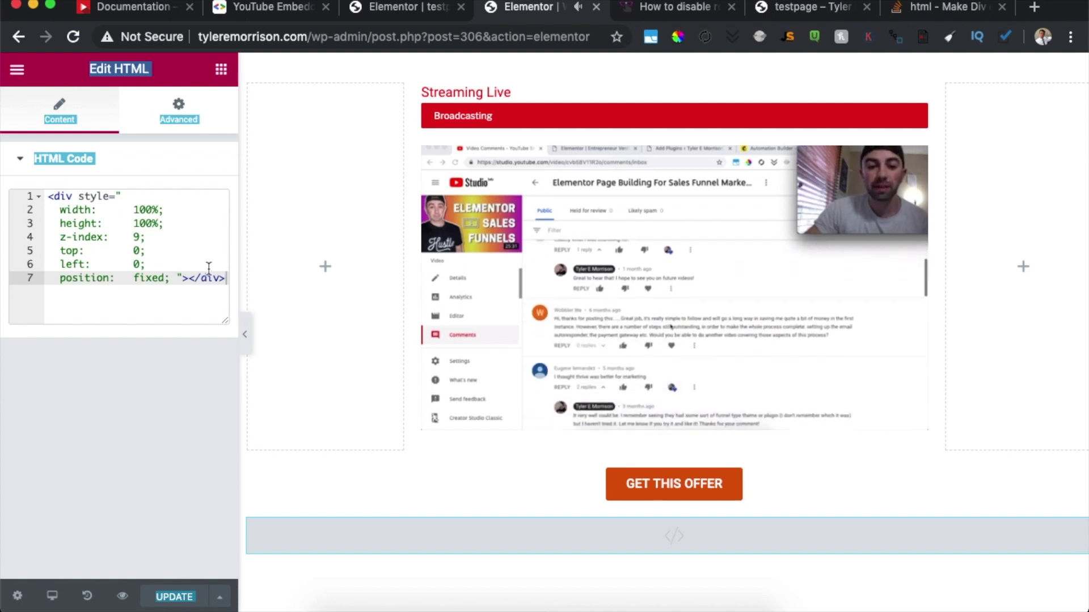
Step: Copy the full div code in the HTML widget and clear the widget's code field
key(super+a)
key(super+c)
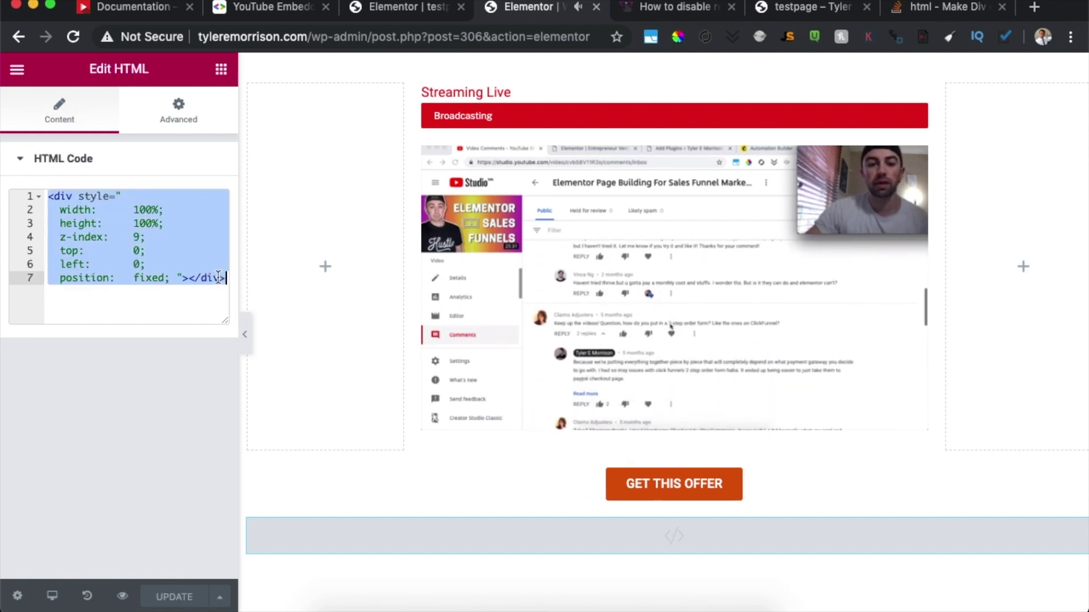
key(BackSpace)
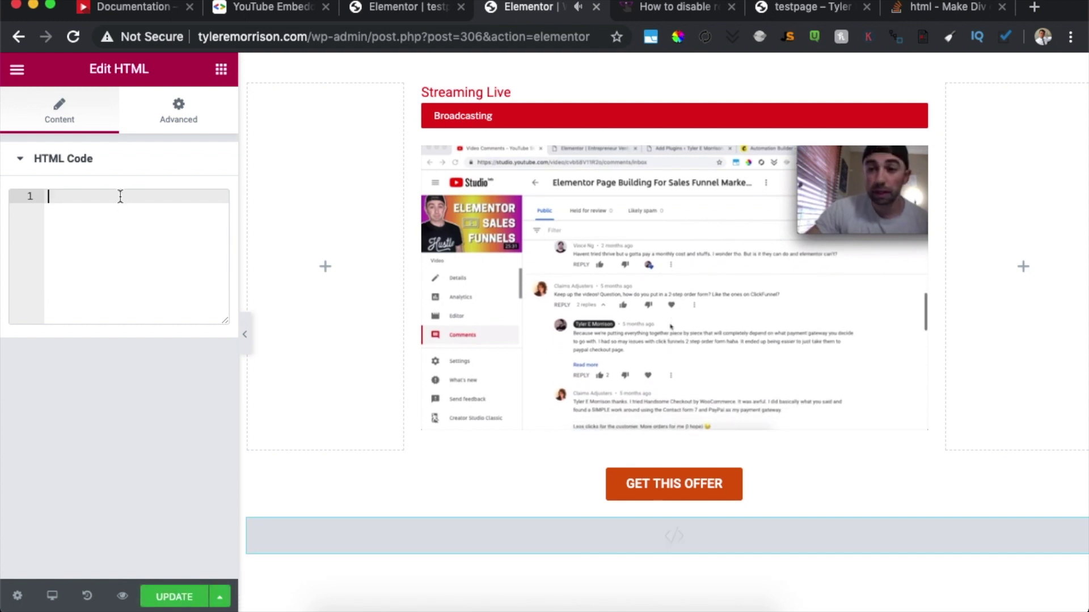
Step: Review the autoplay and parameters settings in the video's shortcode, and reload the published webinar-room page to check its playback
click(919, 156)
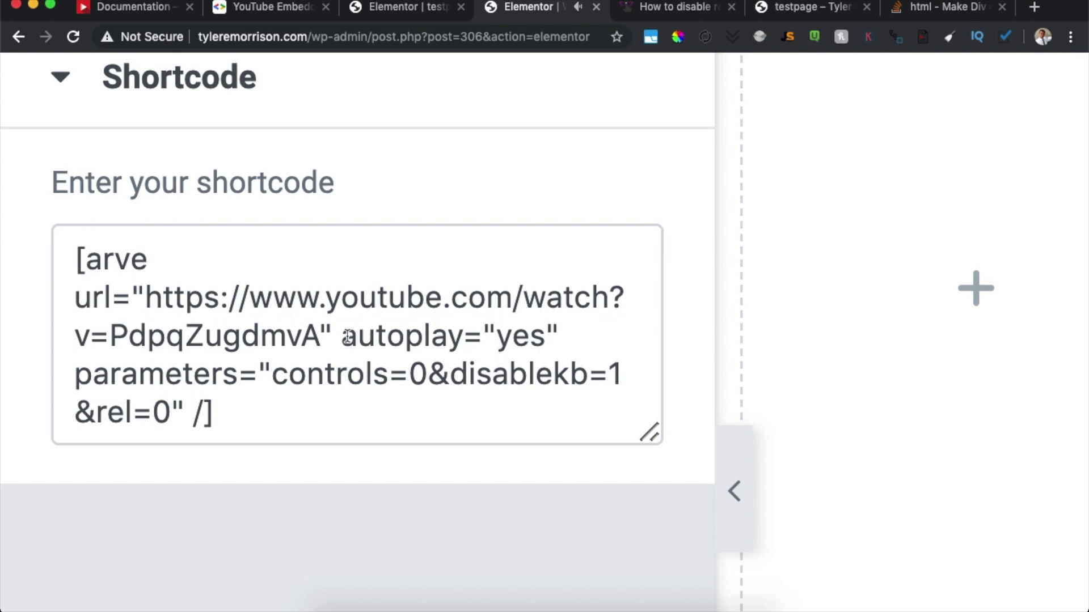
click(563, 333)
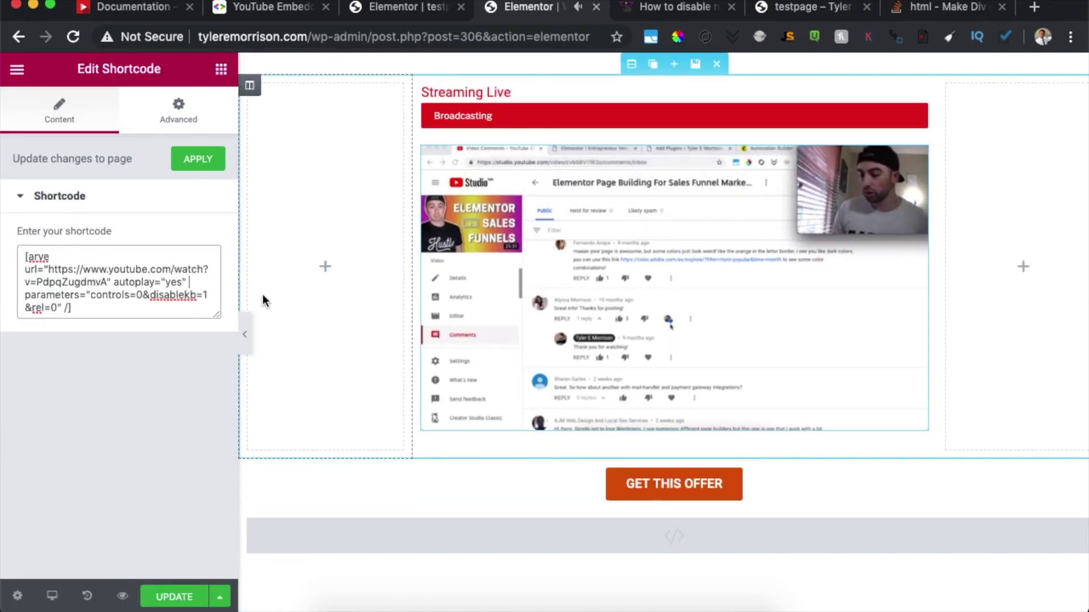
key(ctrl+Right)
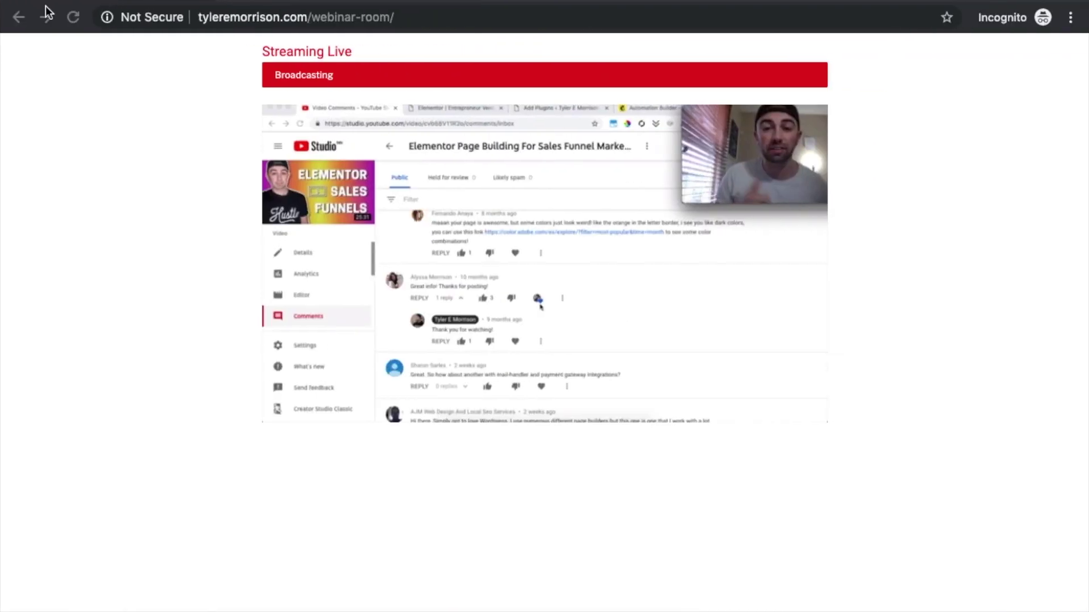
click(72, 17)
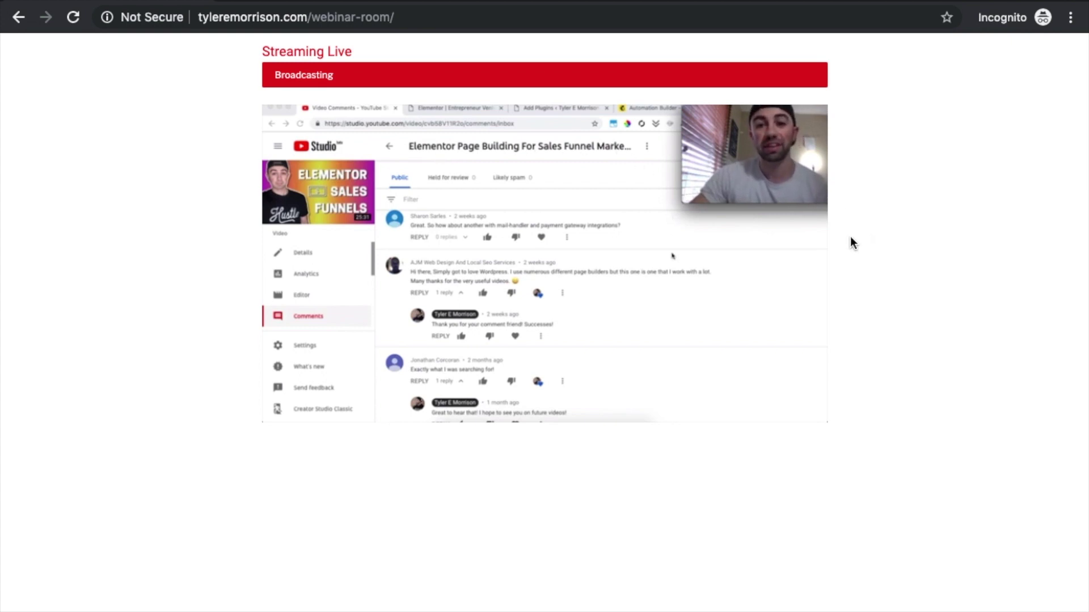
key(ctrl+Left)
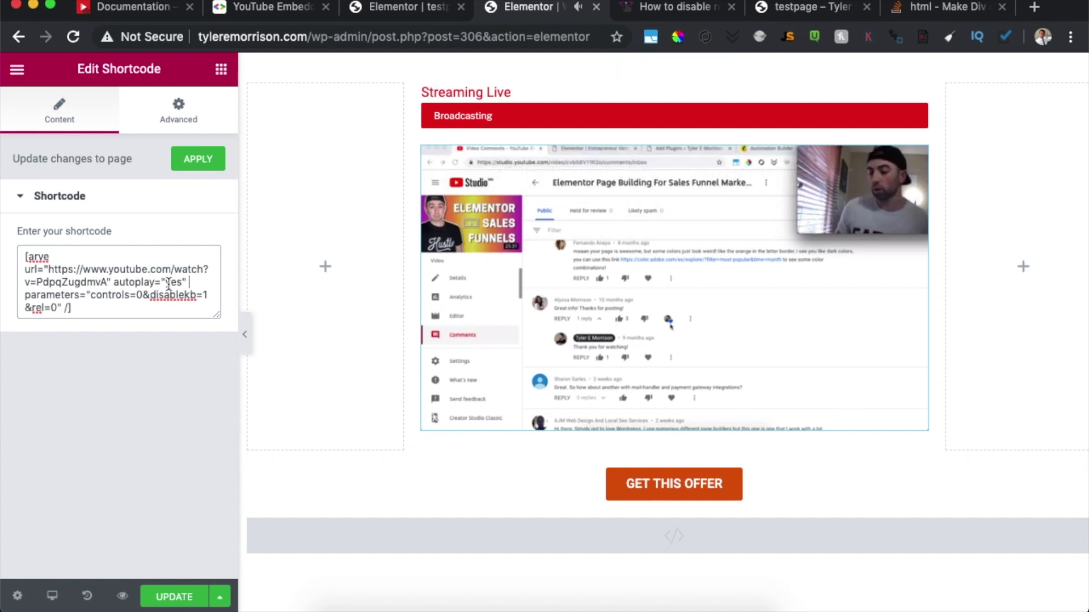
Step: Paste the div code back into the HTML widget and reload the Elementor editor, discarding the unsaved changes
click(423, 544)
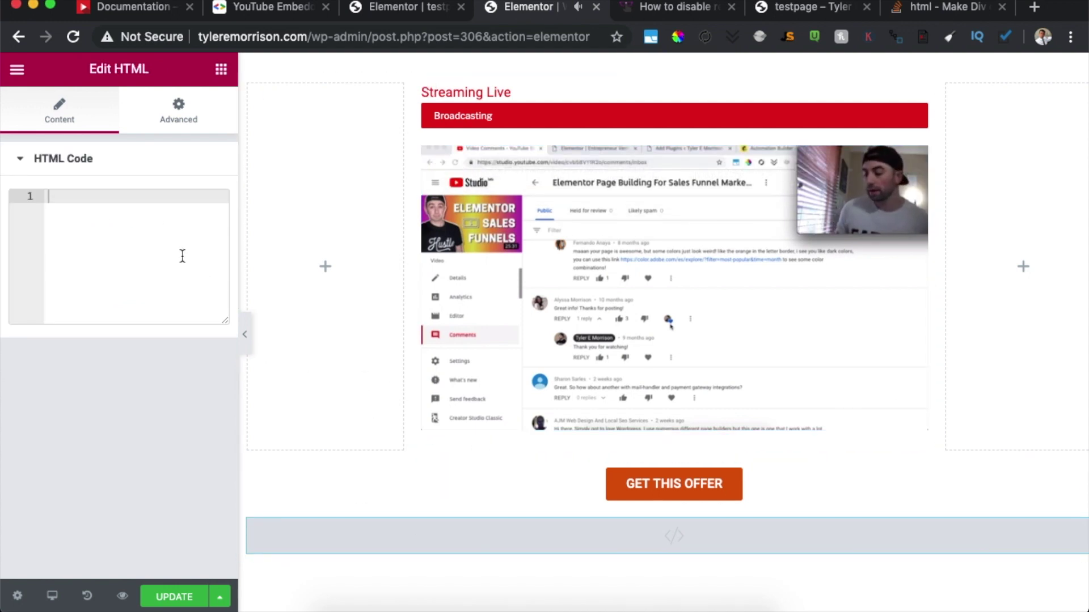
key(super+v)
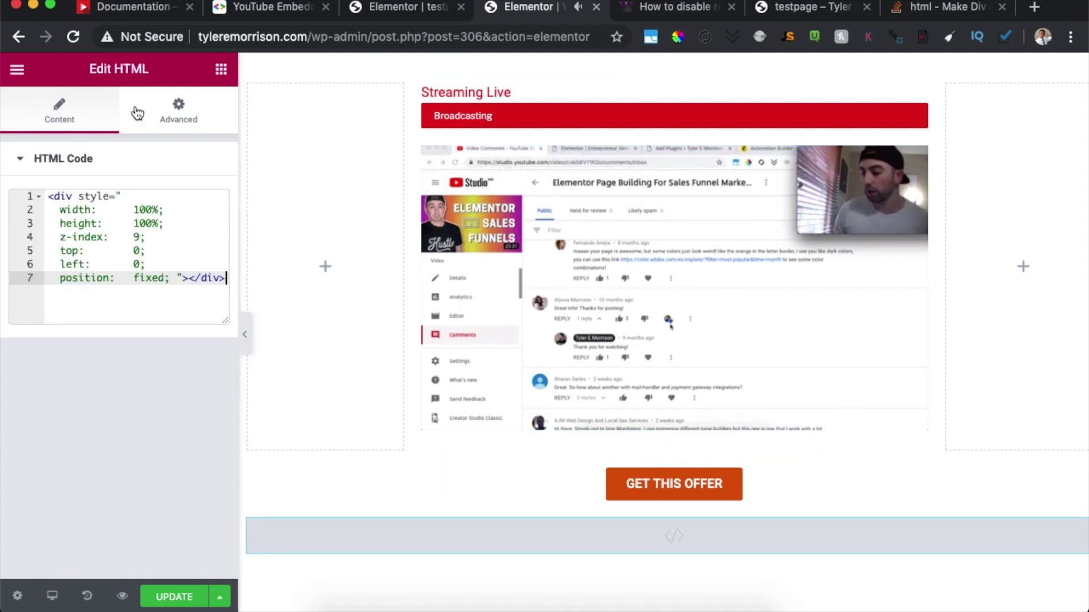
click(72, 36)
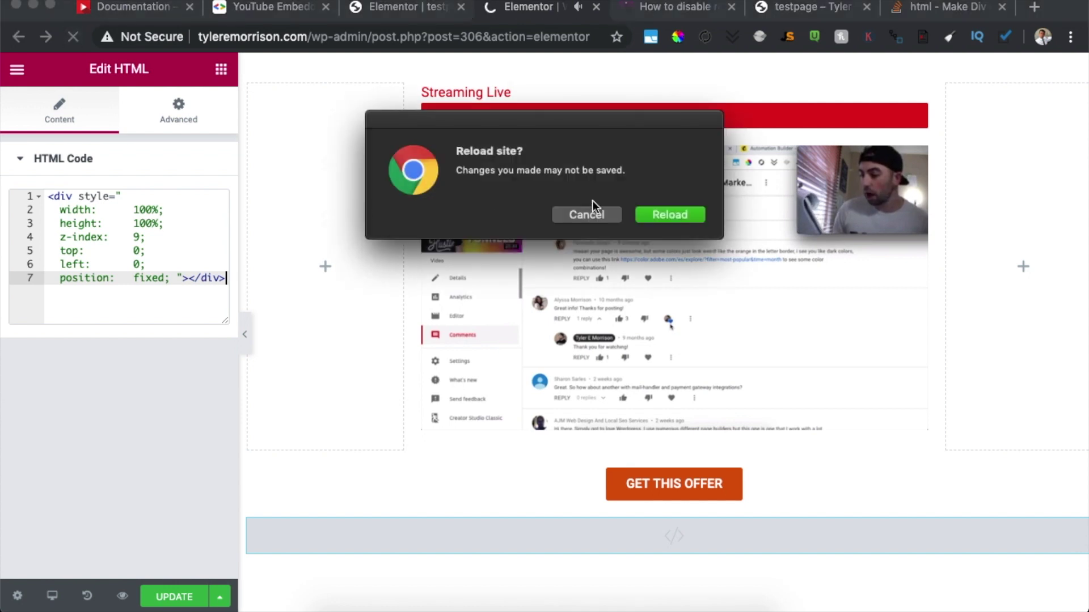
click(644, 214)
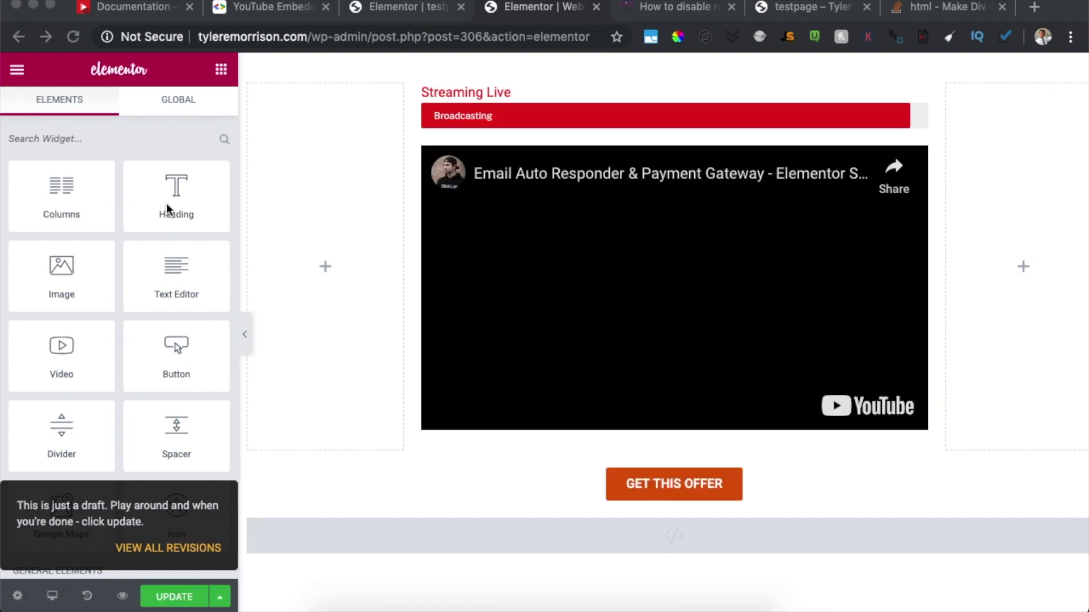
Step: Reopen the broadcast video's shortcode and re-enter its autoplay value as "yes"
click(475, 545)
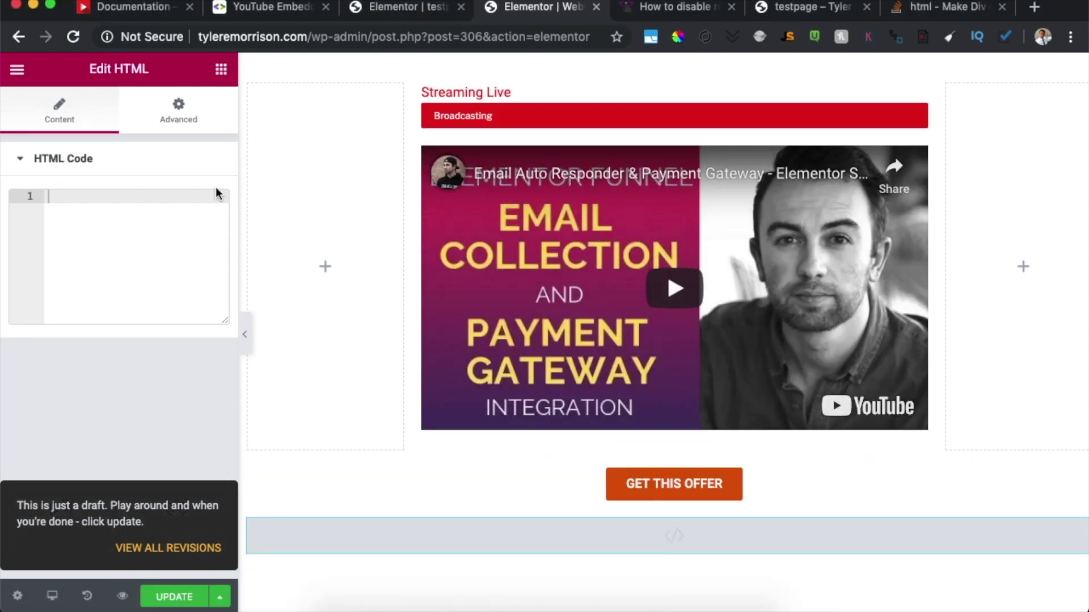
click(425, 172)
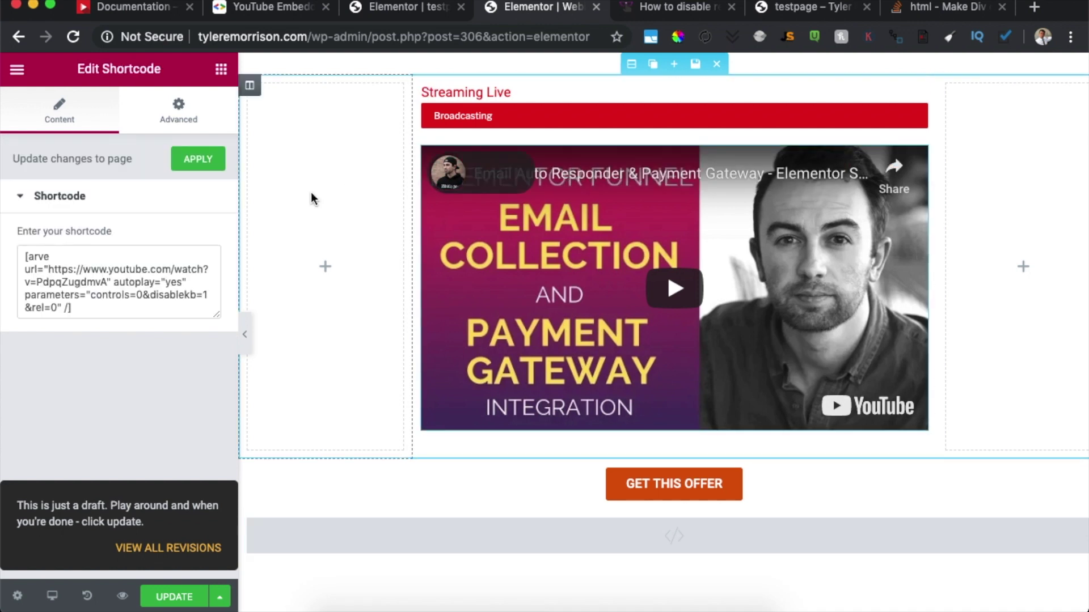
click(181, 281)
key(BackSpace)
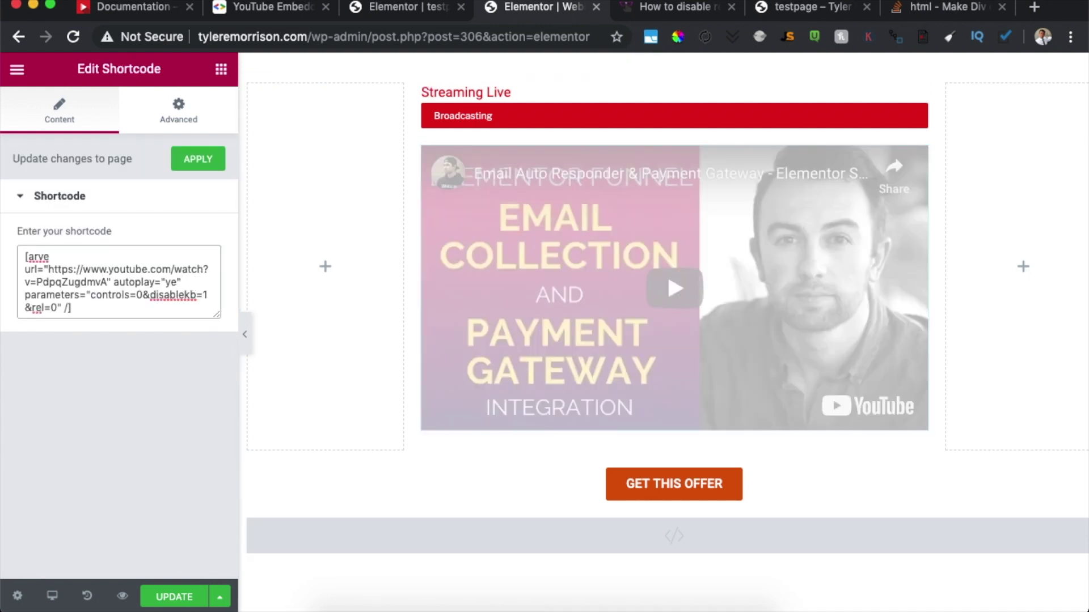
text(s)
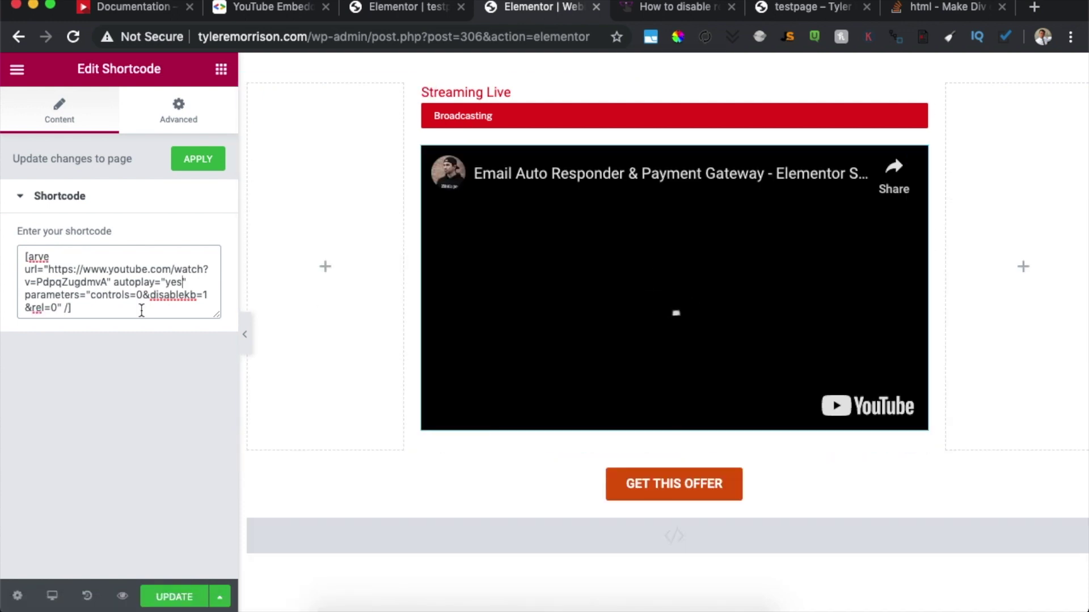
Step: Insert the 100% wide and high, z-index 9, fixed-position div code into the empty HTML widget and update the page
click(406, 538)
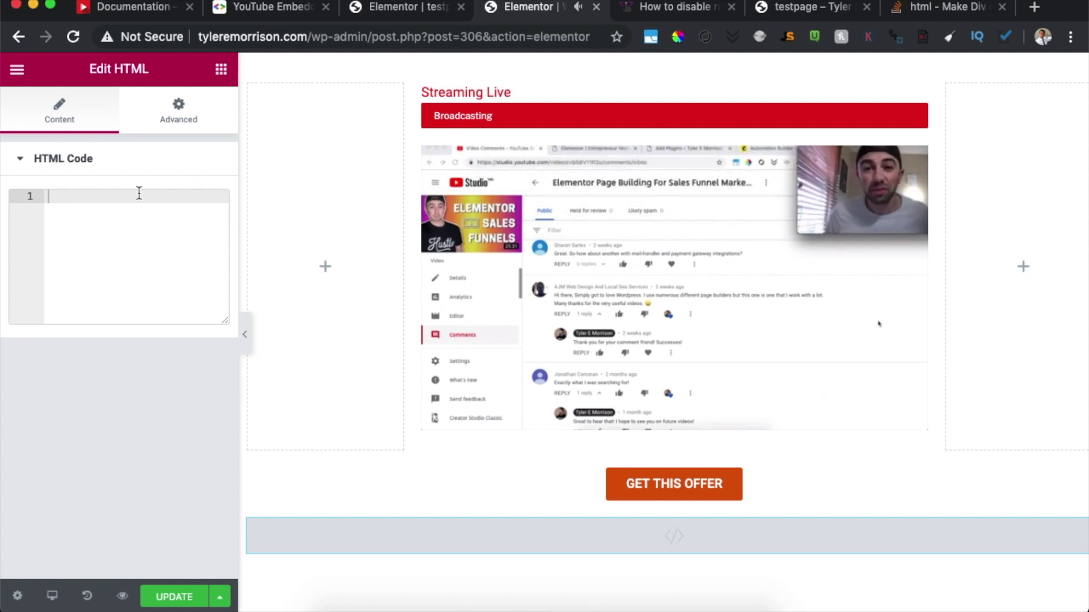
text(<div style="   width:      100%;   height:     100%;   z-index:    9;   top:        0;   left:       0;   position:   fixed; "></div>)
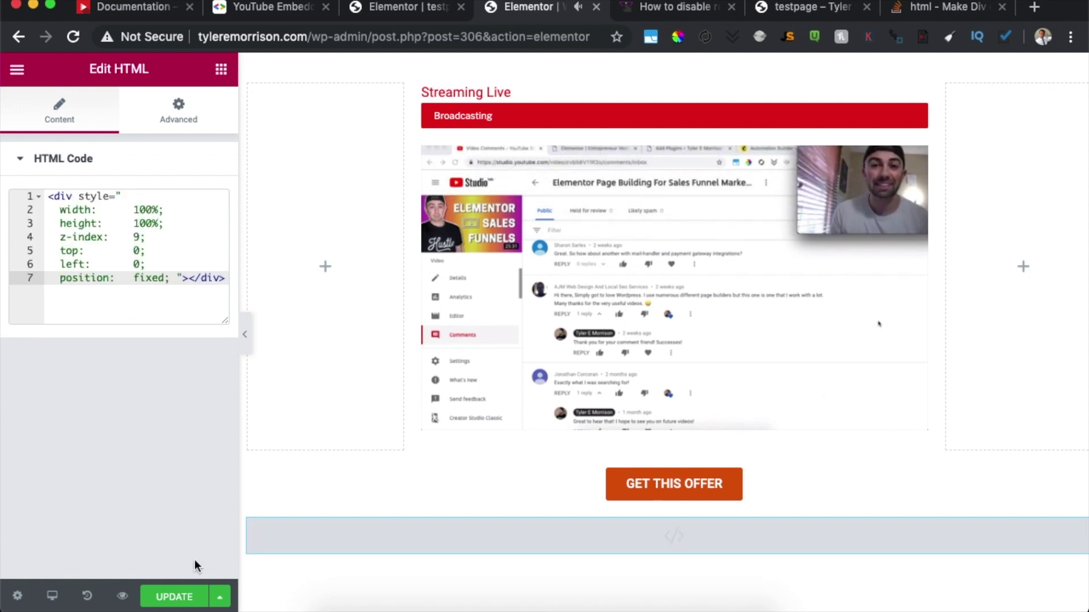
click(180, 595)
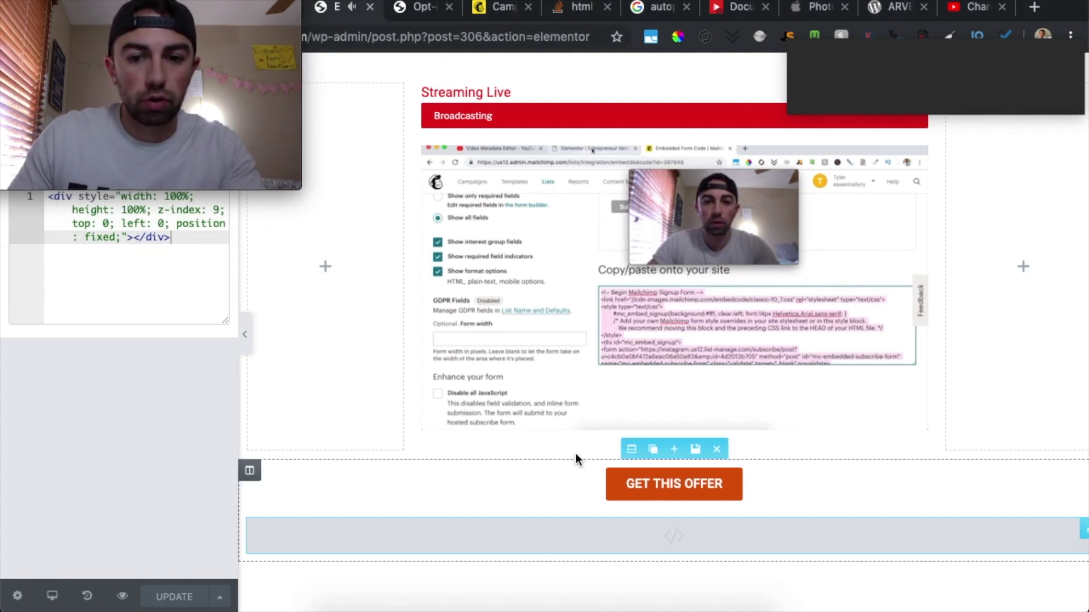
Step: Clear the div code from the HTML widget beneath the Get This Offer button
drag(224, 40, 240, 287)
drag(187, 237, 68, 180)
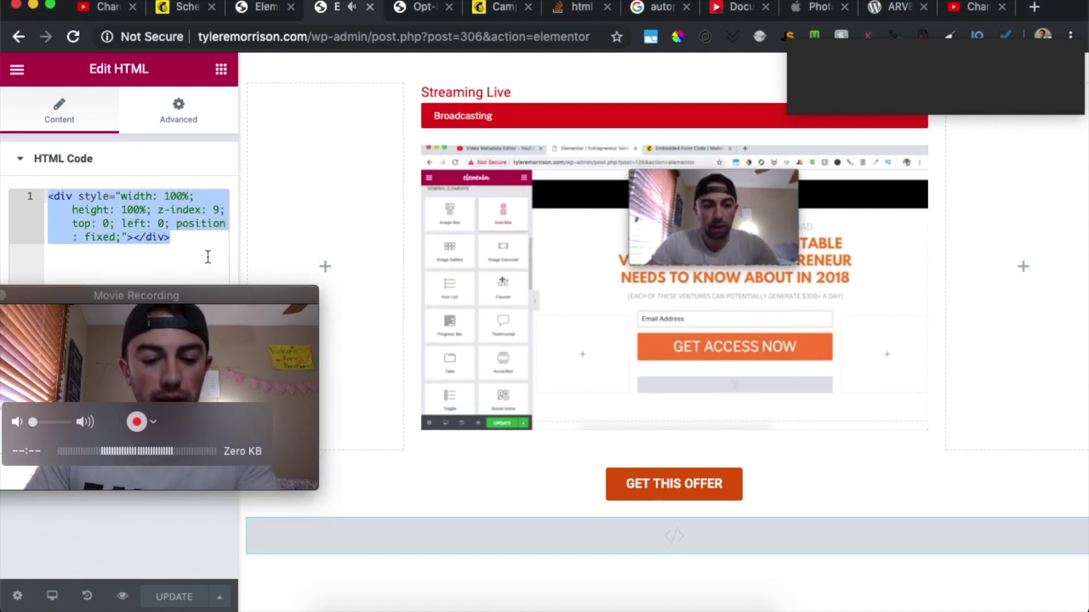
key(BackSpace)
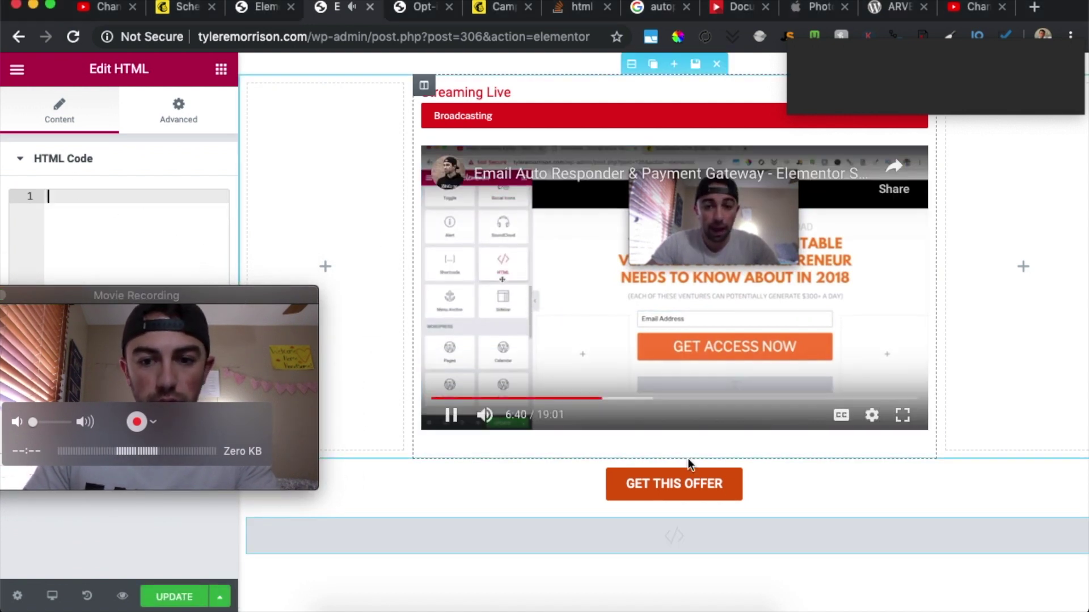
click(765, 492)
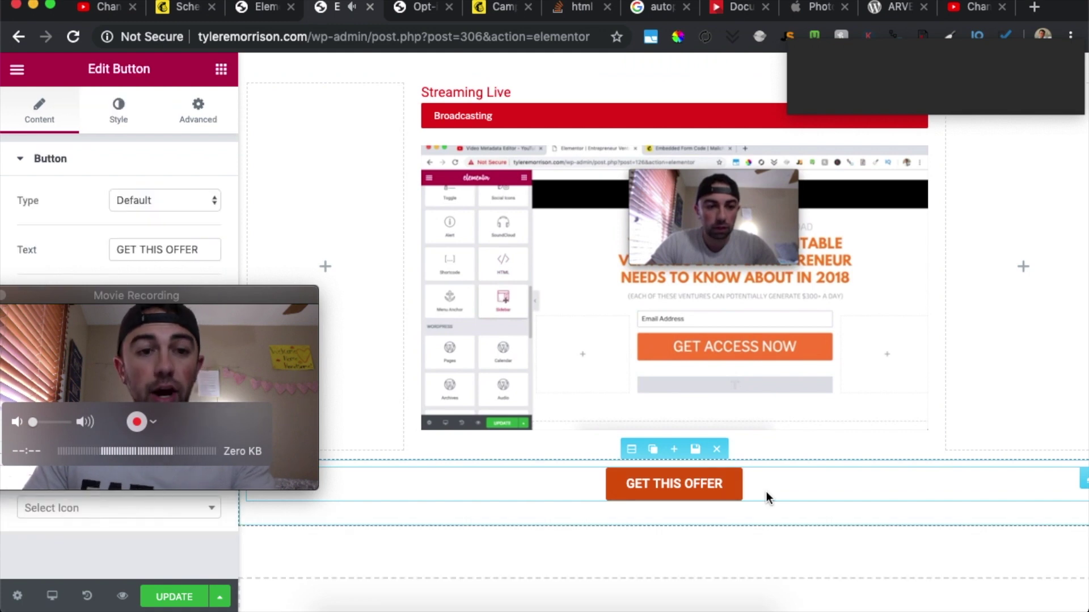
drag(270, 295, 281, 8)
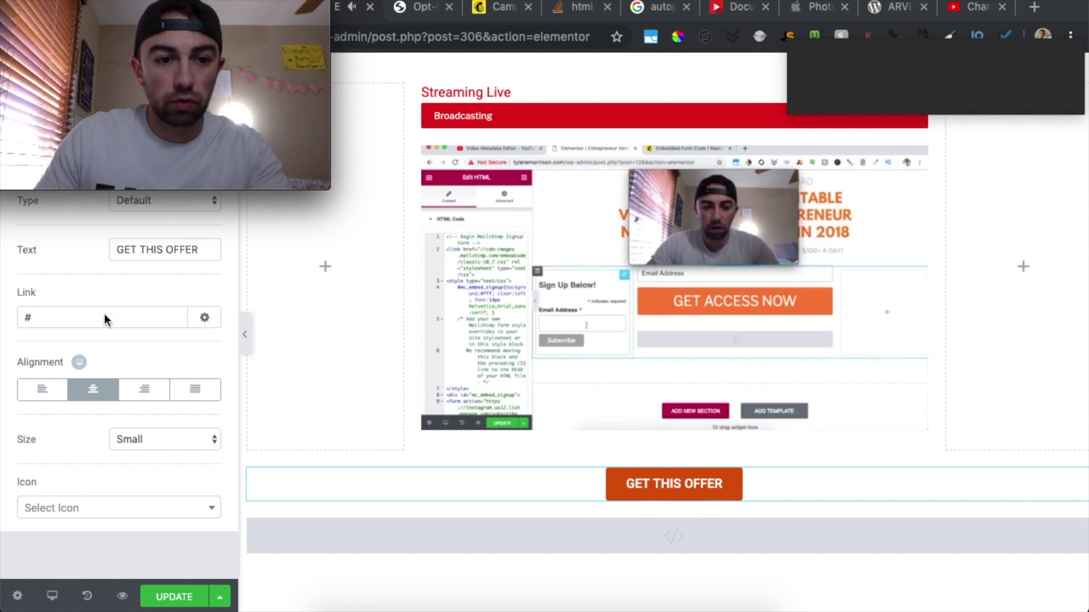
click(76, 318)
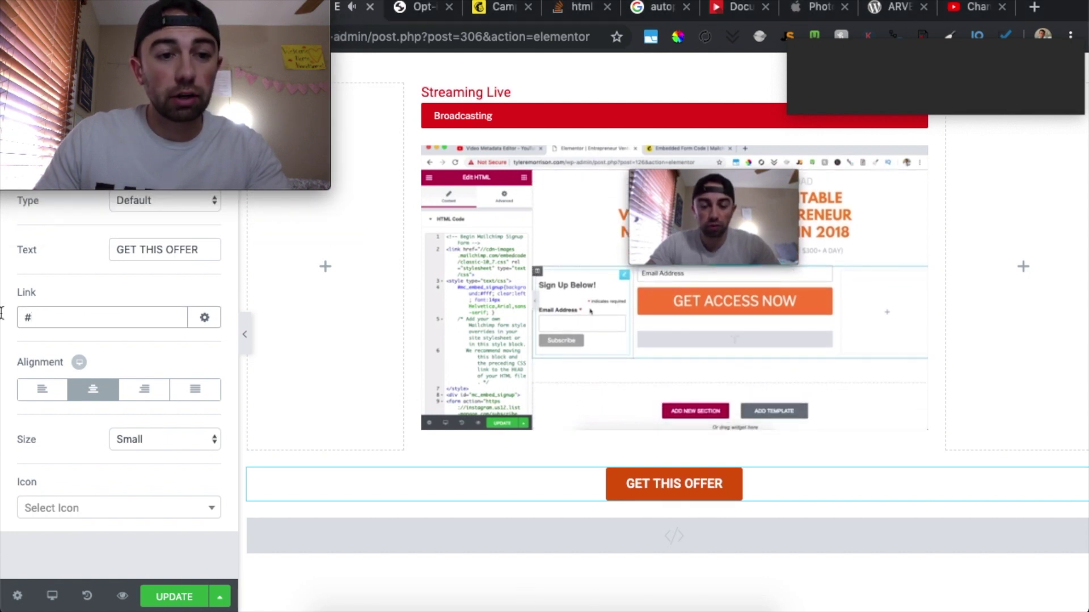
key(BackSpace)
text(ht)
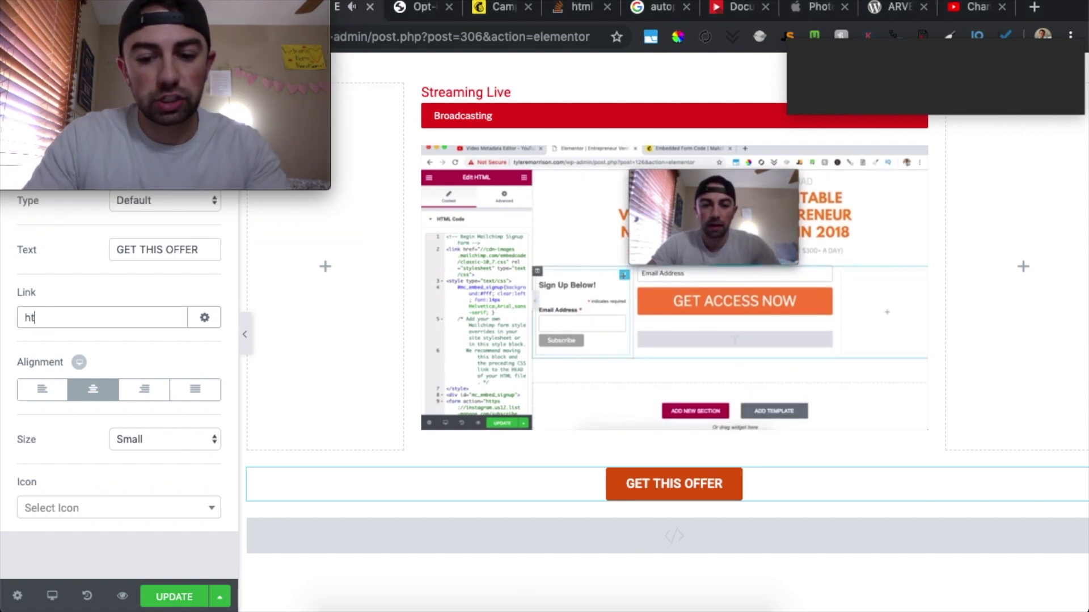
text(tp://)
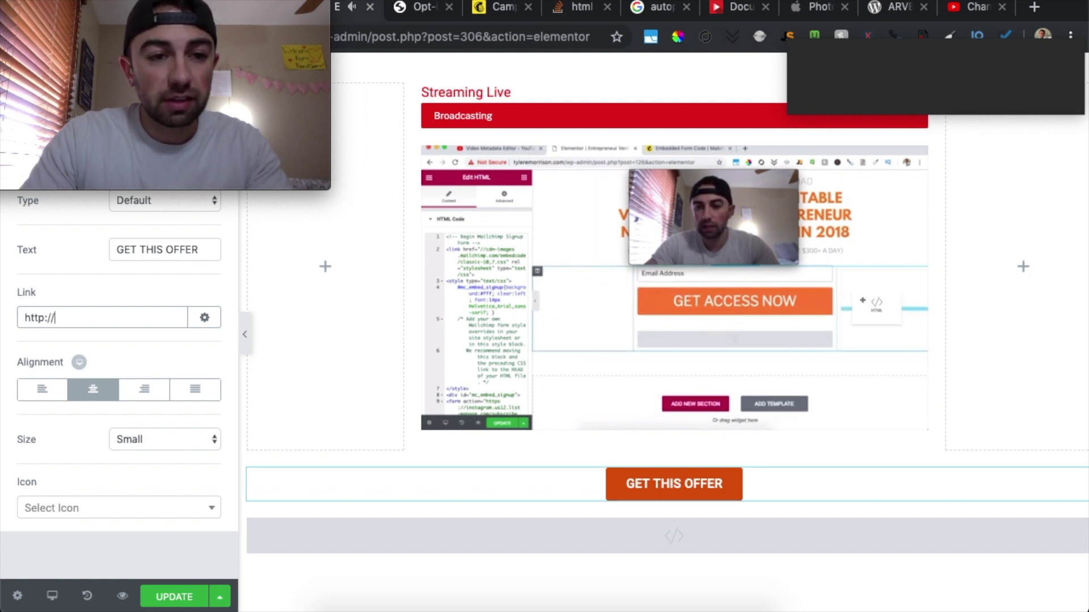
text(teachable)
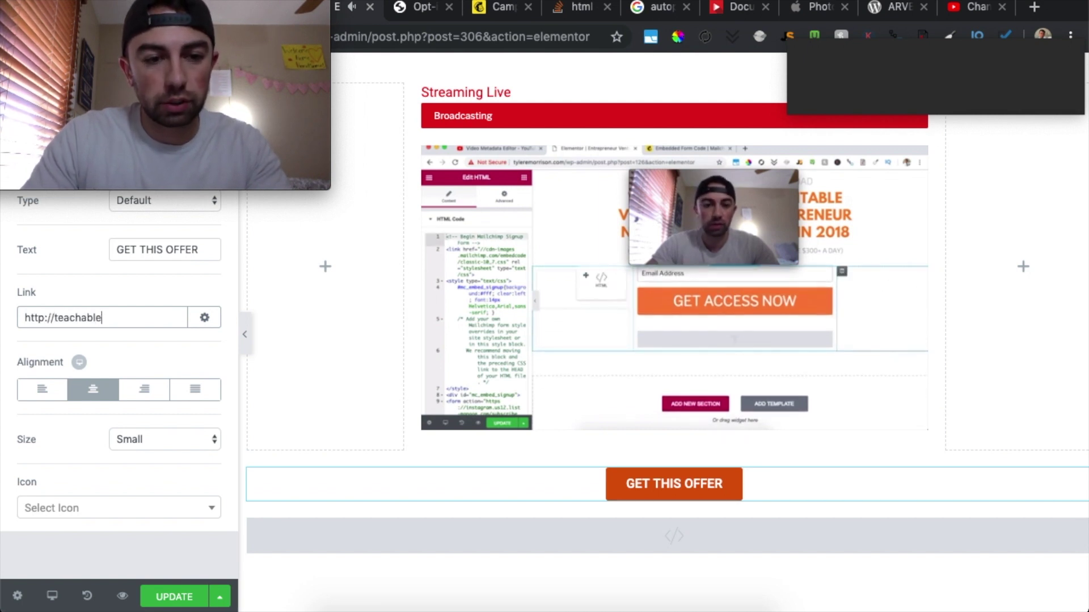
text(.com/)
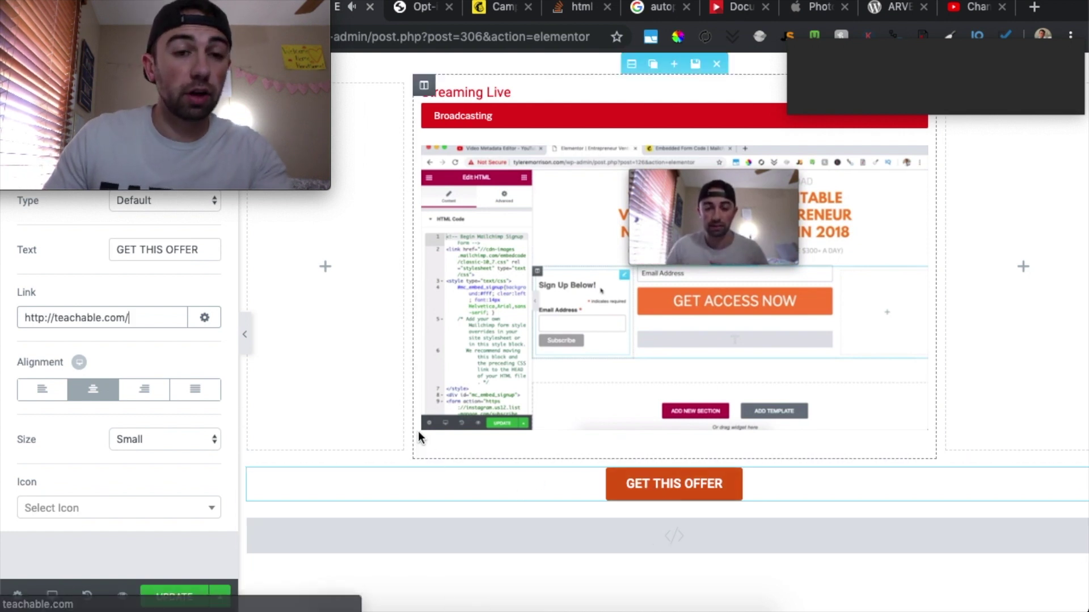
drag(161, 316, 15, 291)
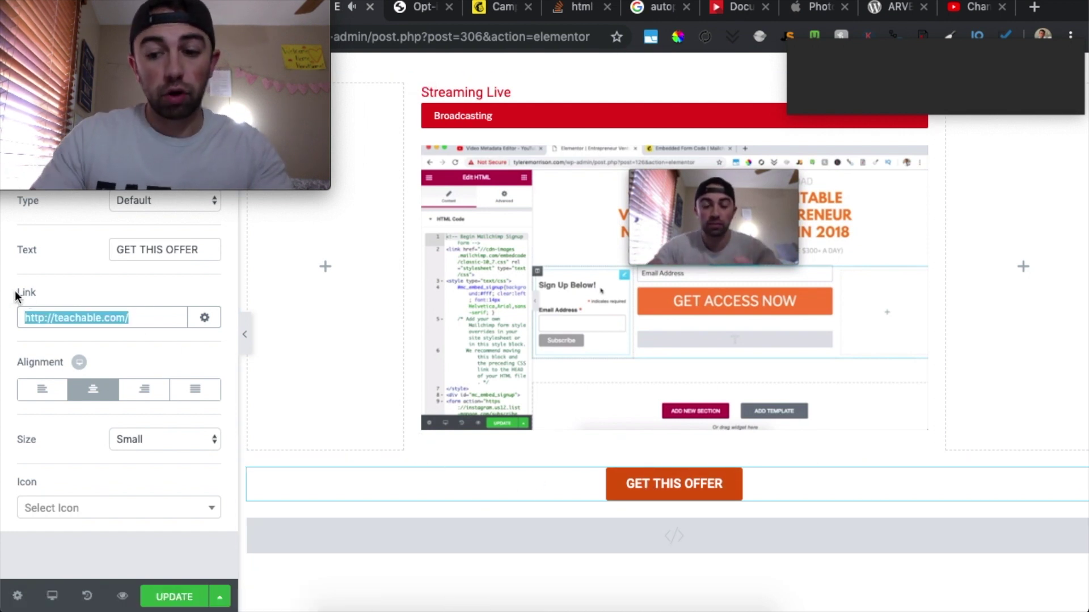
key(BackSpace)
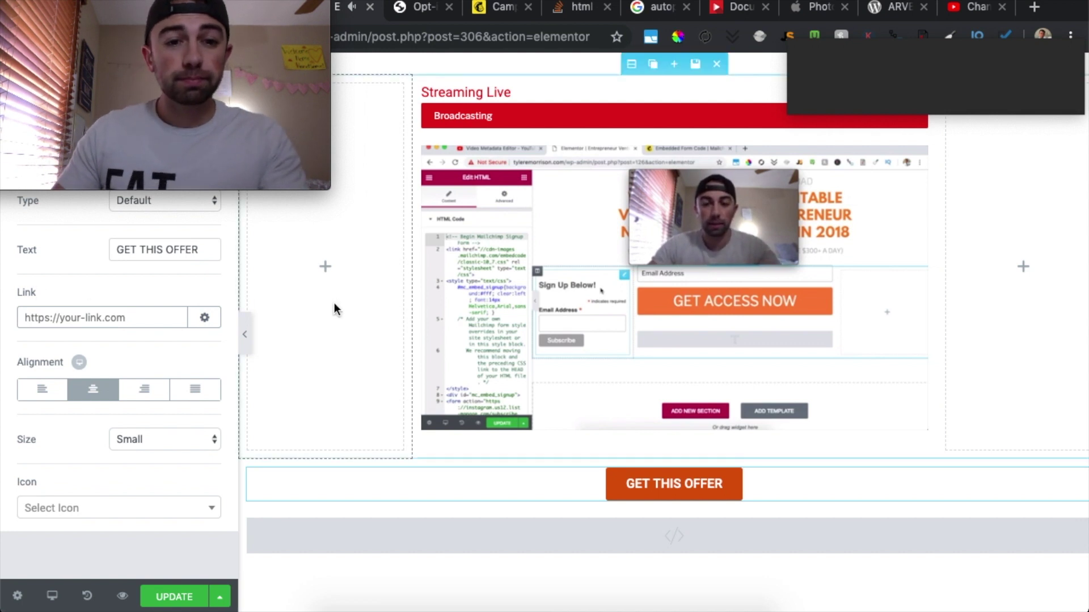
Step: Switch to the Mailchimp campaign and review its name, recipients, subject and email content
click(499, 10)
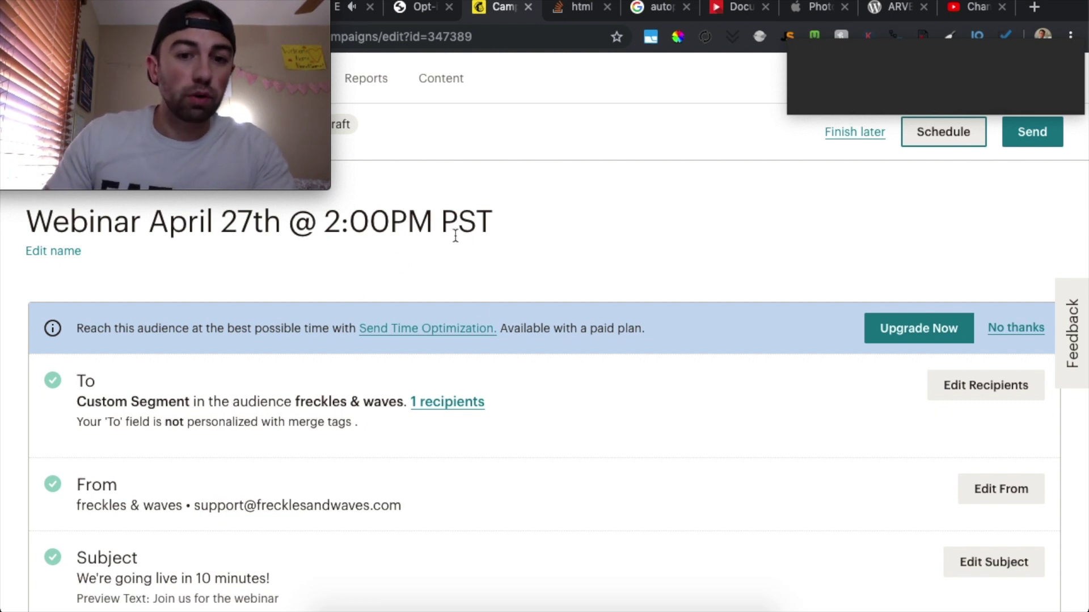
drag(331, 220, 390, 219)
click(434, 220)
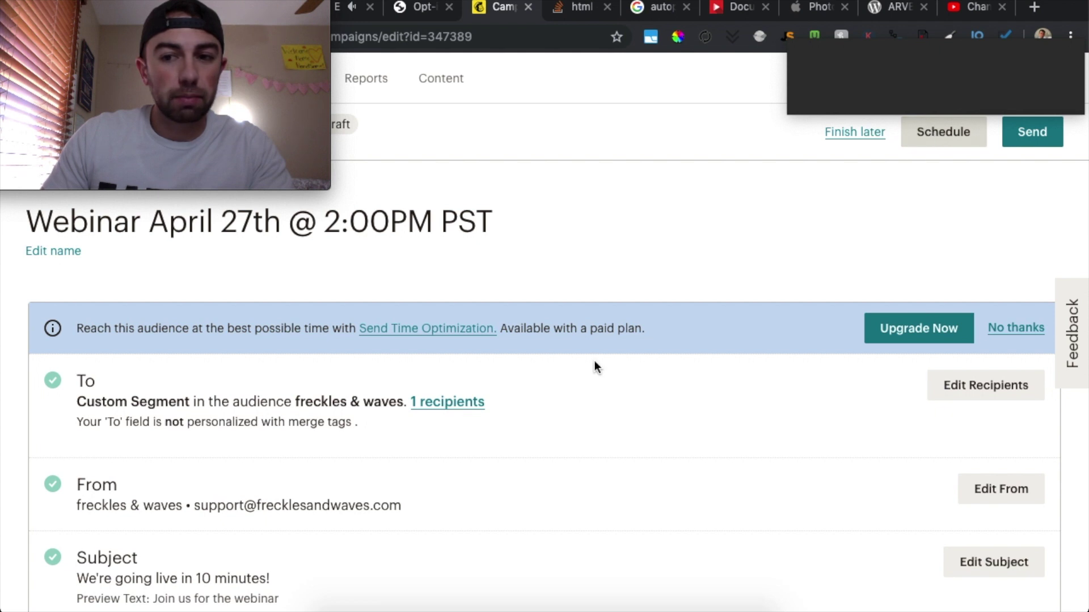
scroll(190, 384, down, 3)
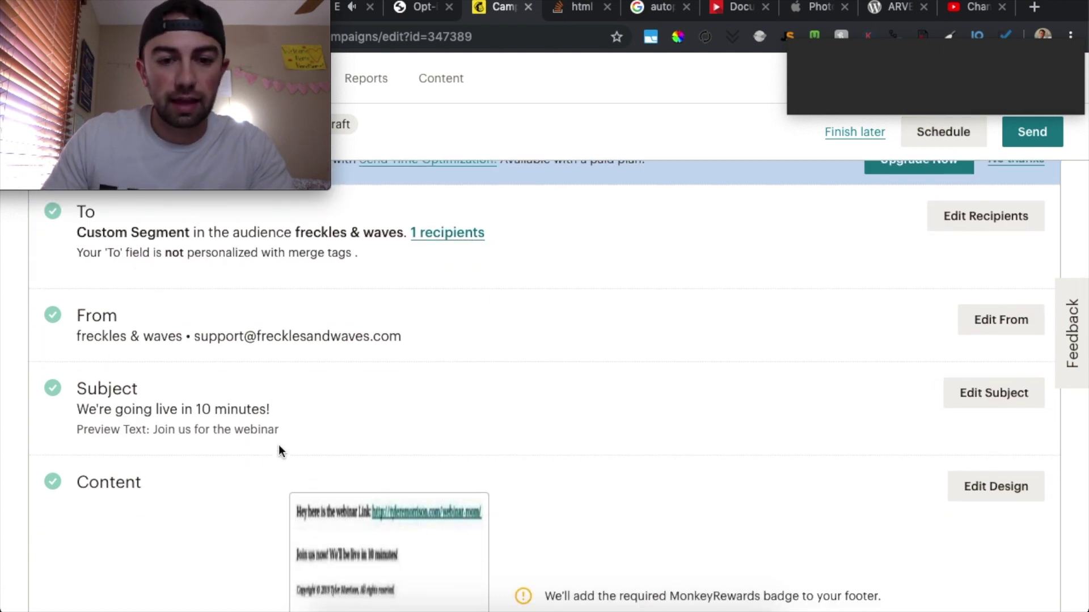
scroll(661, 431, up, 3)
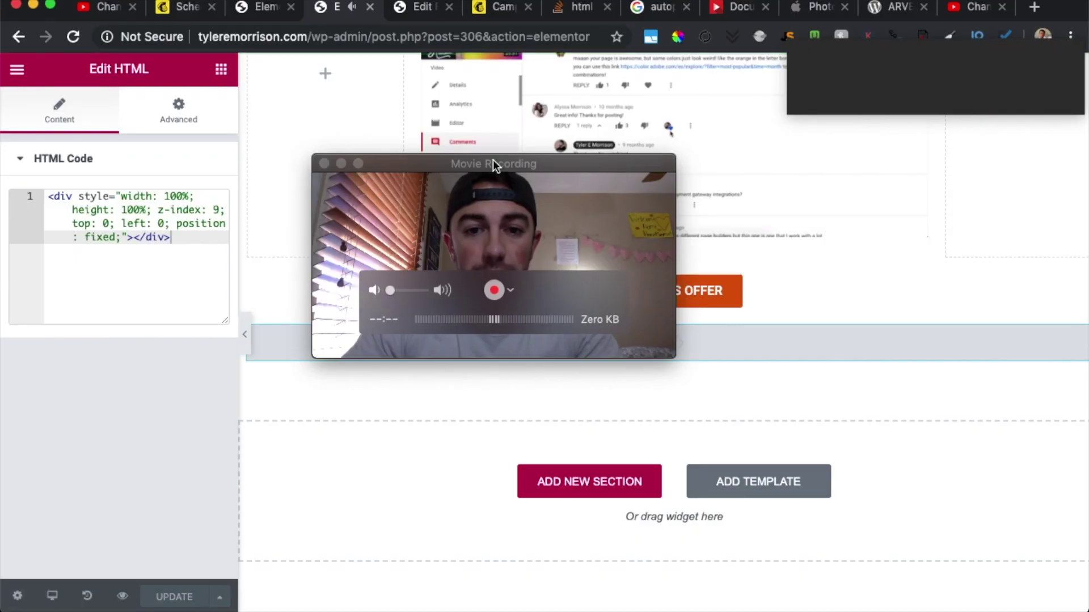
scroll(862, 455, up, 4)
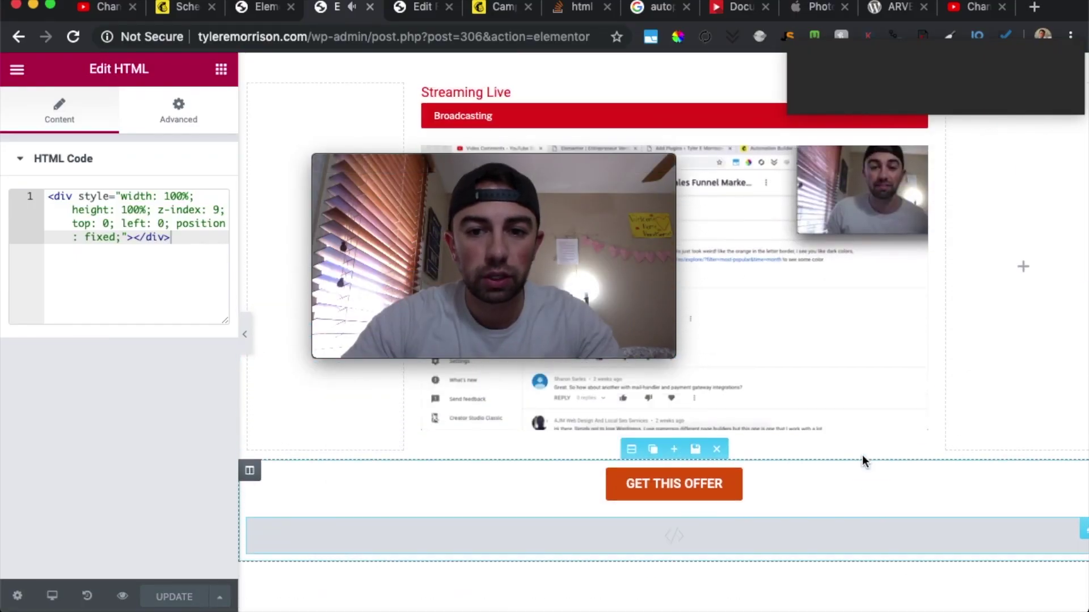
mouse_move(564, 165)
drag(564, 164, 225, 105)
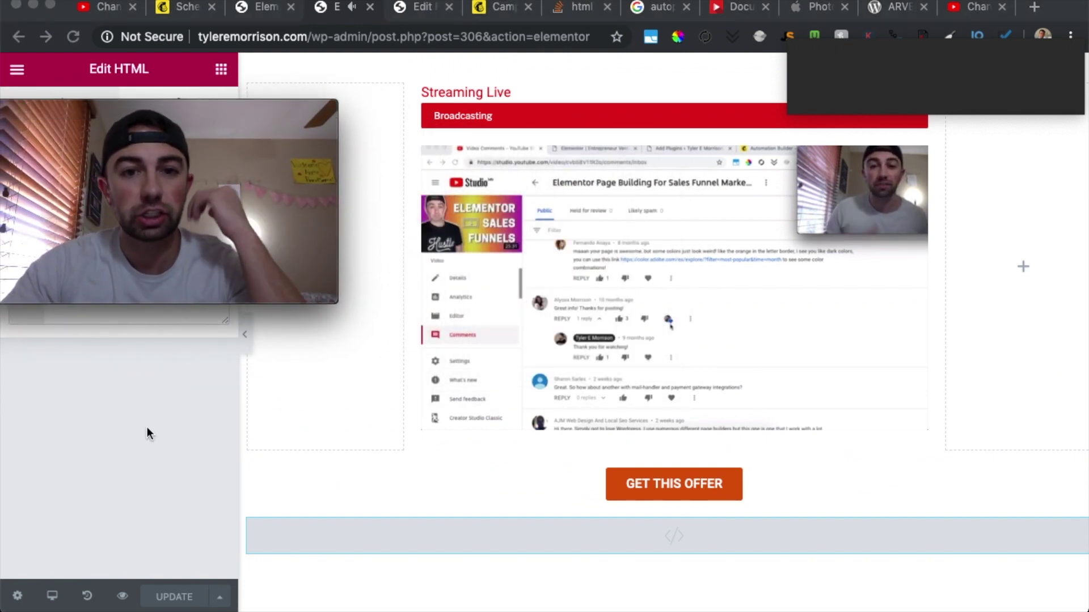
Step: Switch to the WordPress dashboard and open the list of all the site's pages
click(494, 10)
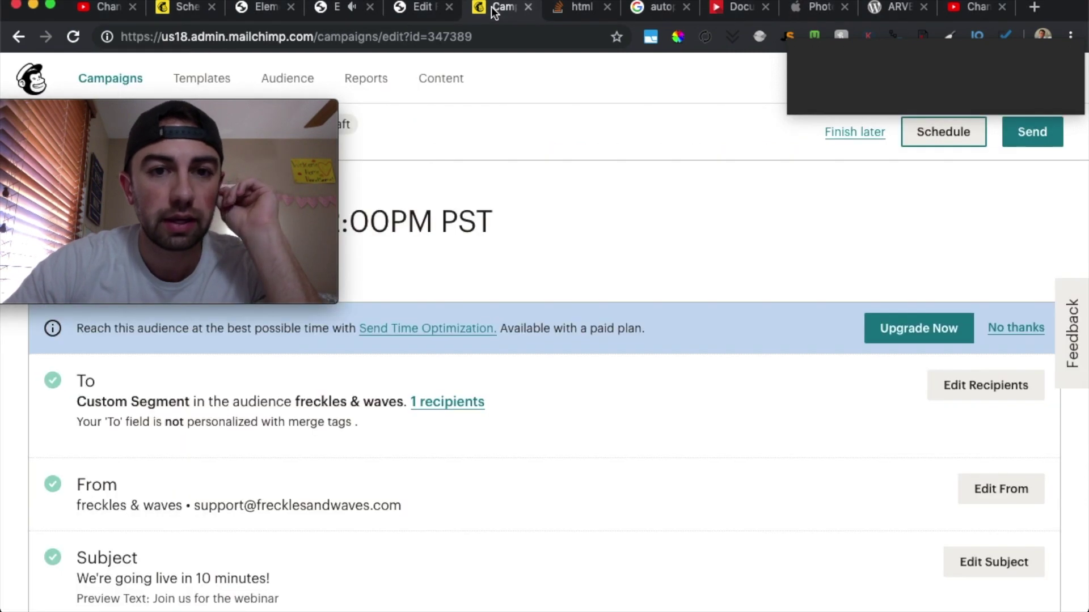
click(431, 7)
drag(255, 107, 494, 128)
scroll(76, 241, up, 10)
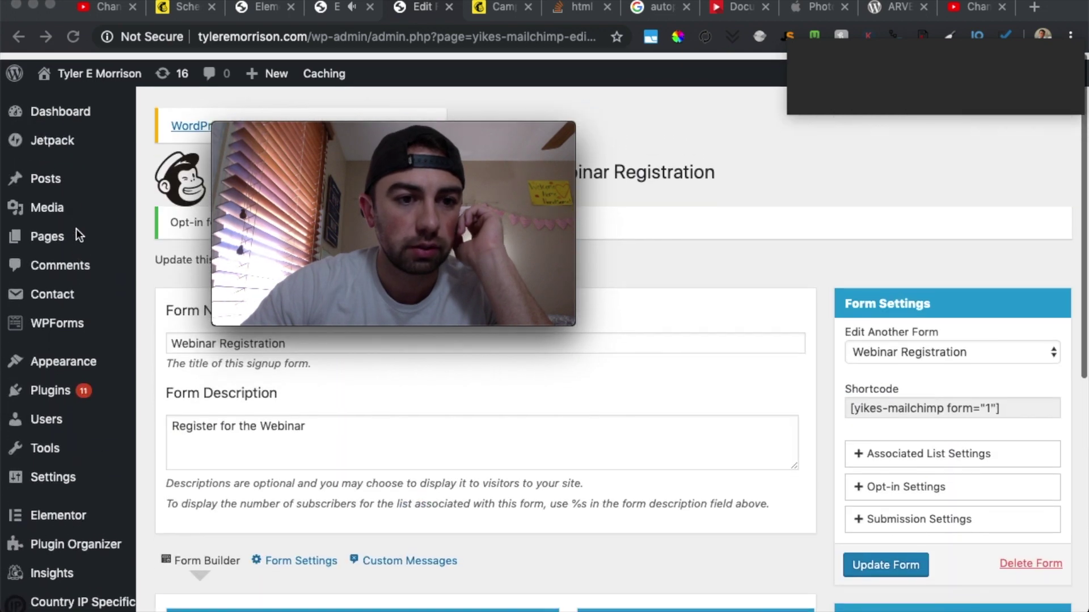
click(67, 228)
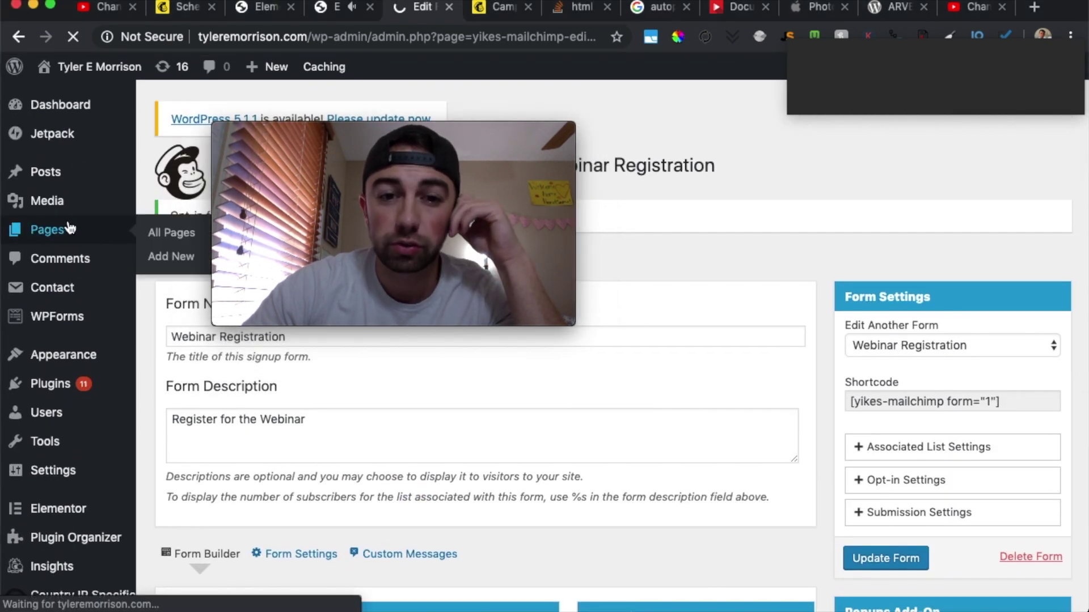
drag(417, 140, 279, 37)
mouse_move(403, 313)
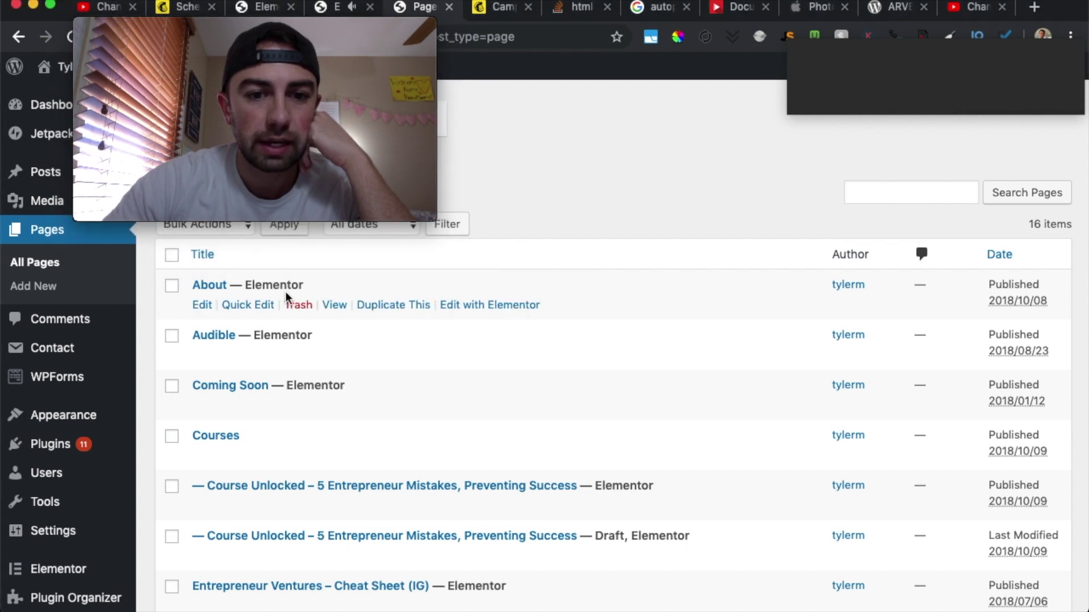